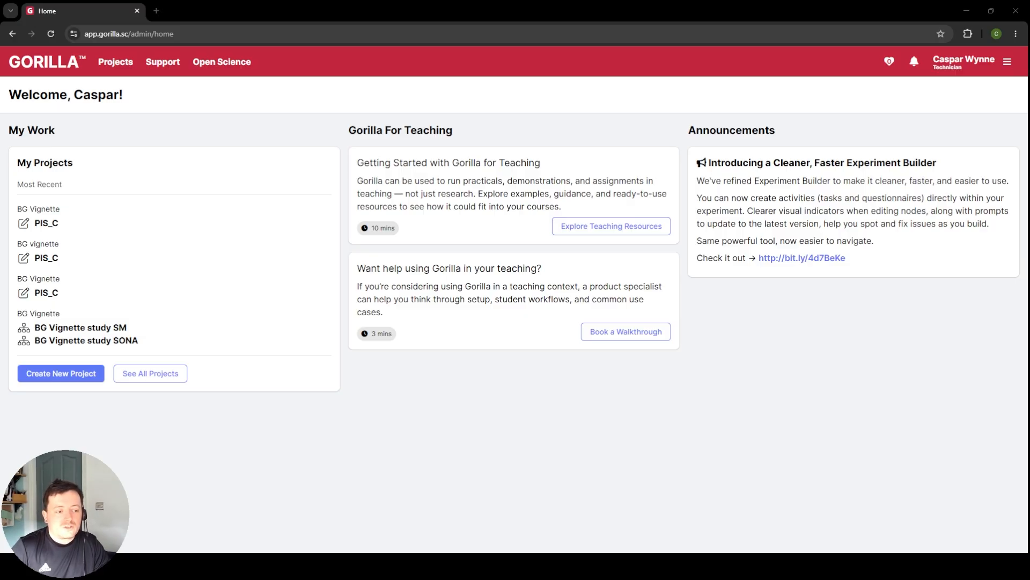
# Step: Create a new project named "Between Groups Vignette - " followed by the owner's first name, leaving the description empty
pyautogui.click(60, 373)
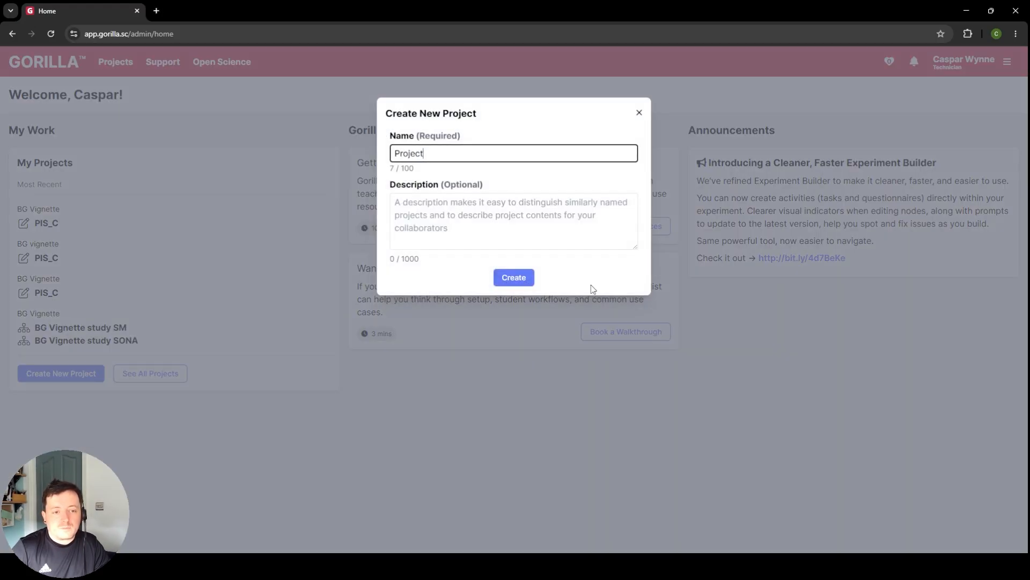
pyautogui.doubleClick(481, 146)
pyautogui.press('BackSpace')
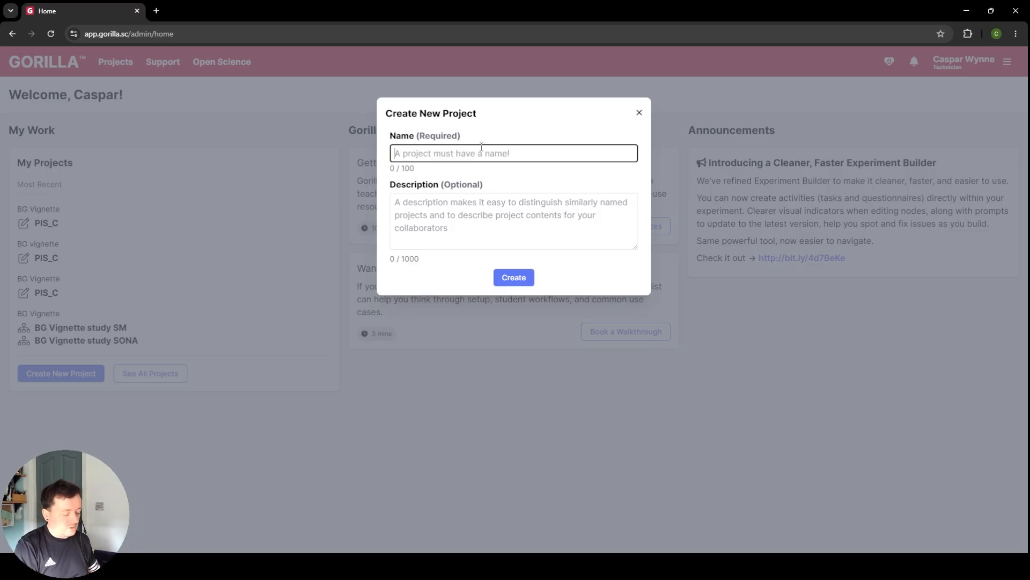
pyautogui.write('Between G')
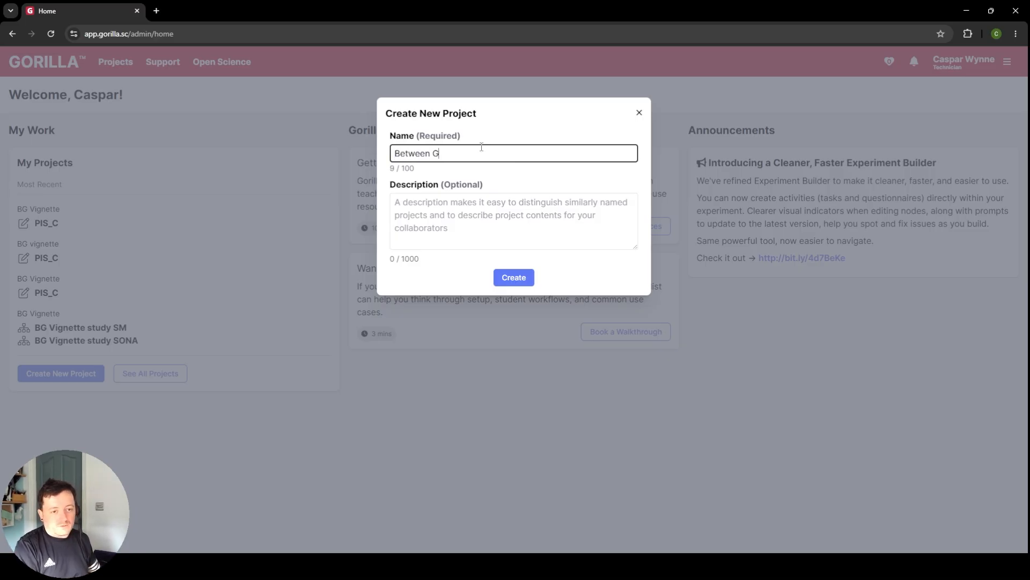
pyautogui.write('roups Vignette')
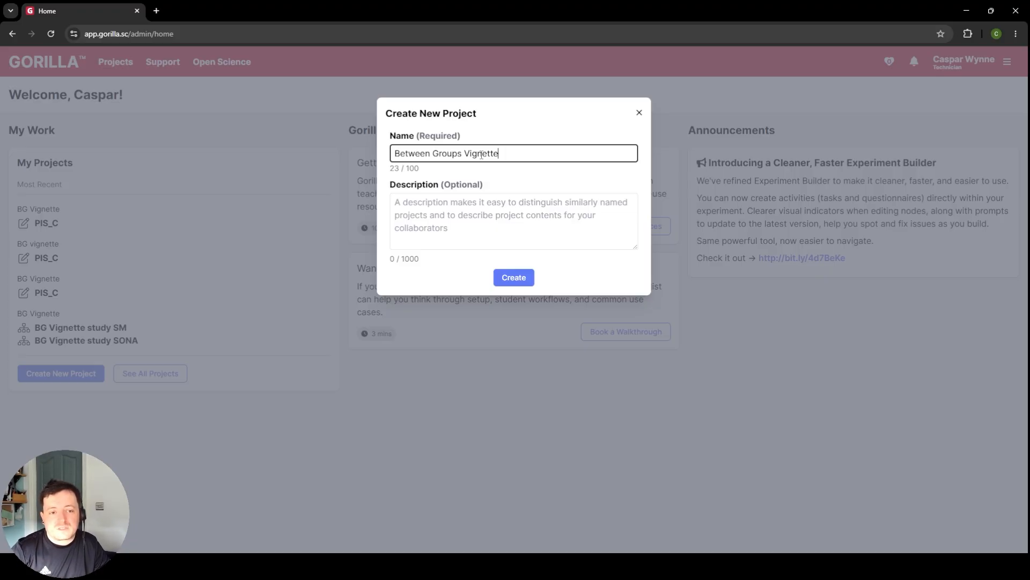
pyautogui.write('Caspar')
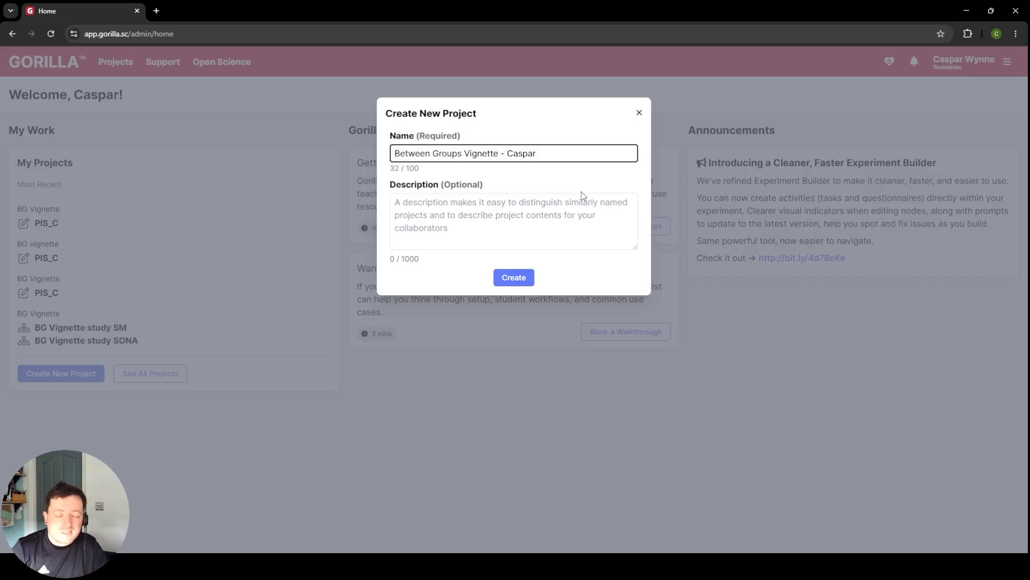
pyautogui.click(513, 277)
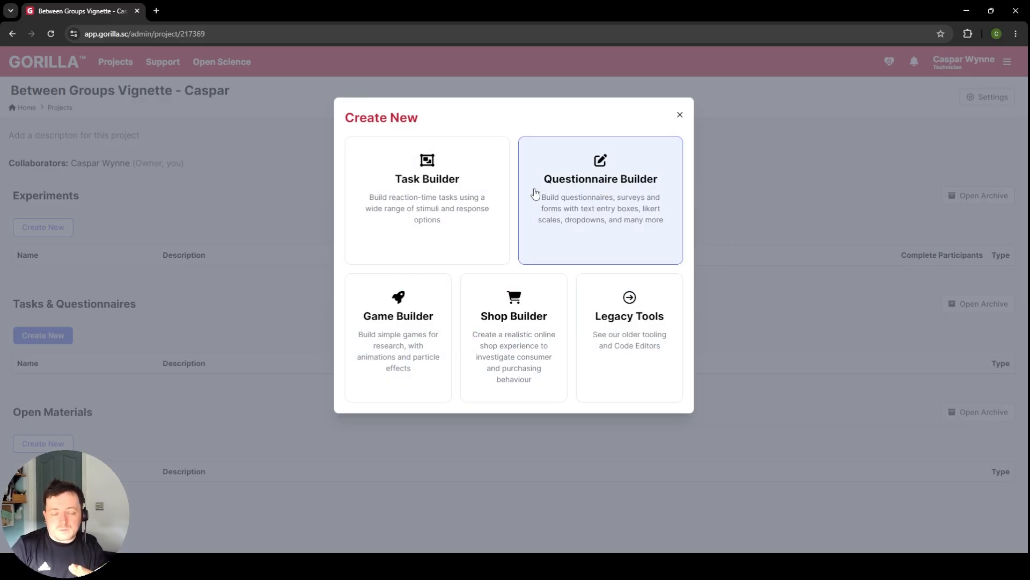
# Step: Create a new Questionnaire Builder questionnaire named PIS_C in the project
pyautogui.click(643, 192)
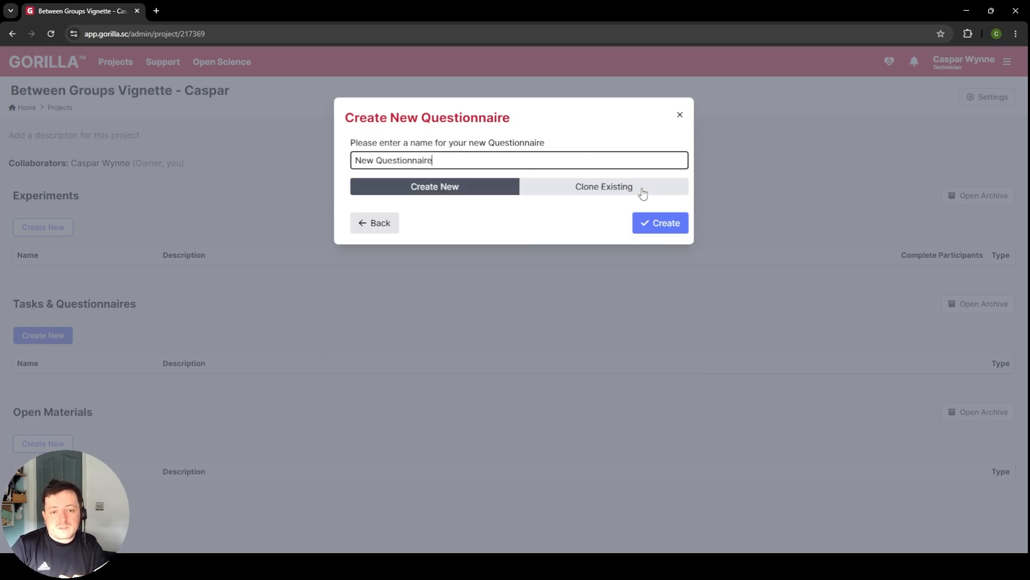
pyautogui.click(458, 187)
pyautogui.click(442, 159)
pyautogui.hotkey('ctrl', 'a')
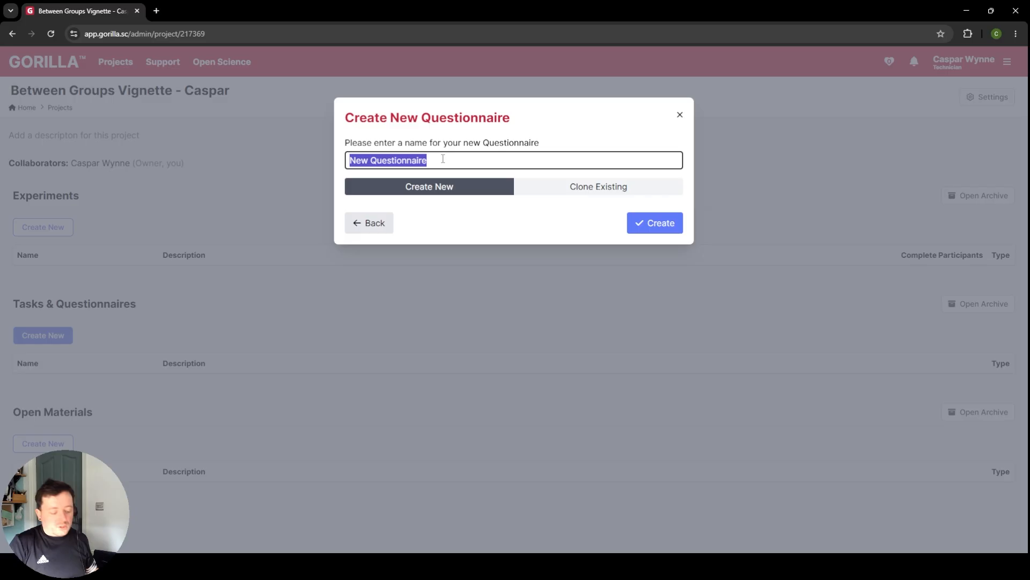
pyautogui.write('PIS_C')
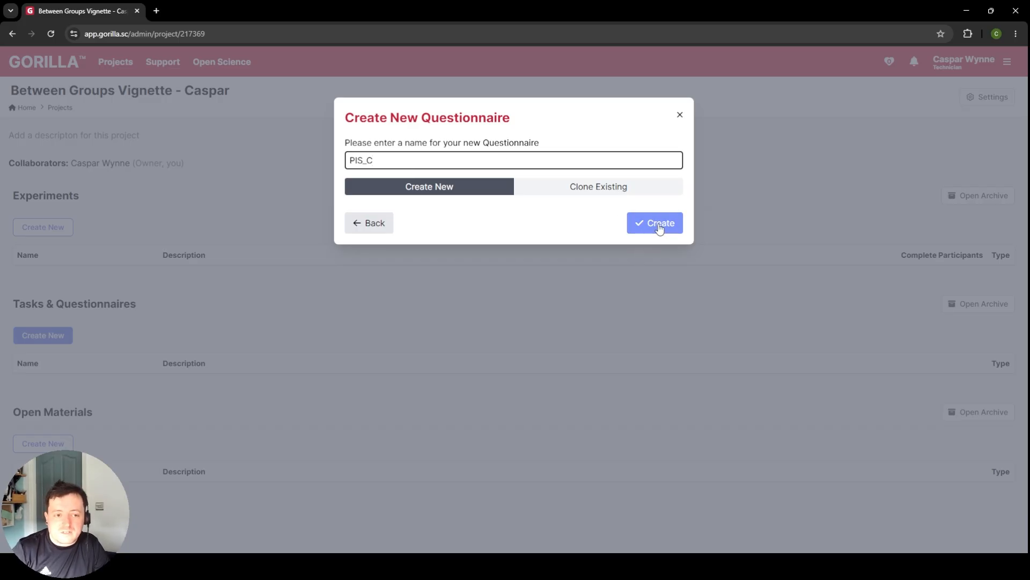
pyautogui.click(678, 224)
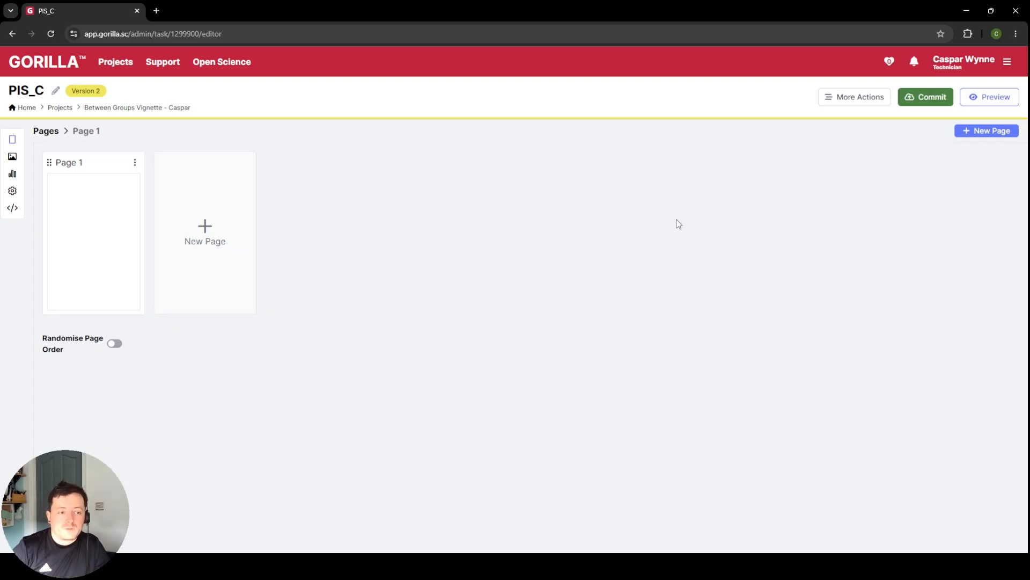
# Step: View the questionnaire's name and description settings and close them without changes, then check its version label
pyautogui.click(55, 90)
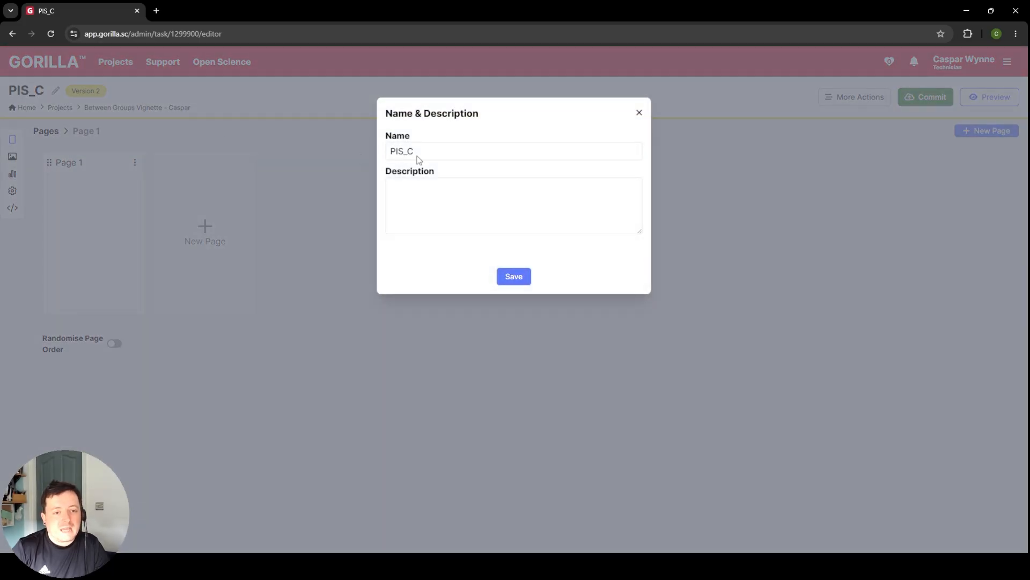
pyautogui.click(513, 153)
pyautogui.click(640, 112)
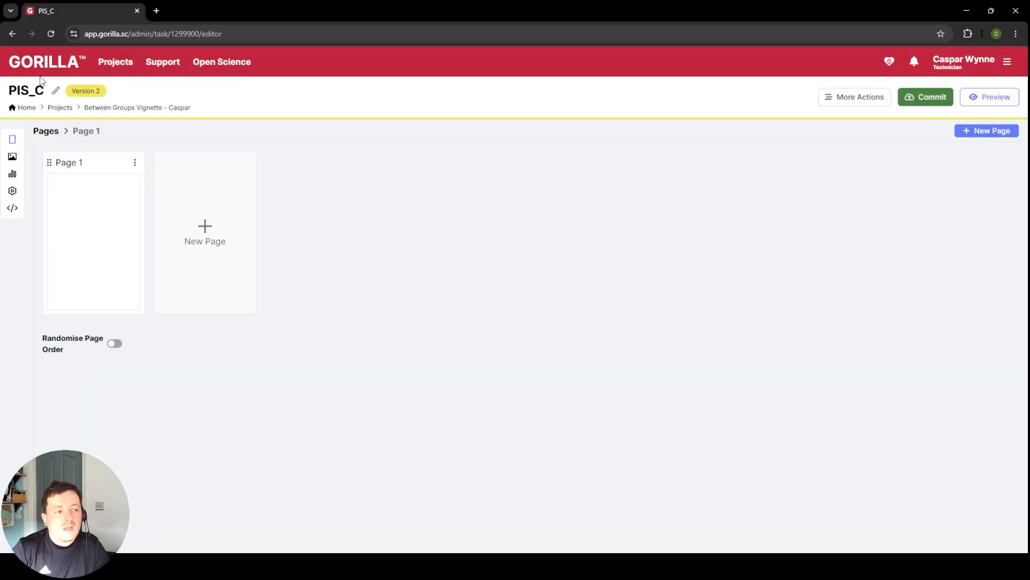
pyautogui.moveTo(81, 90)
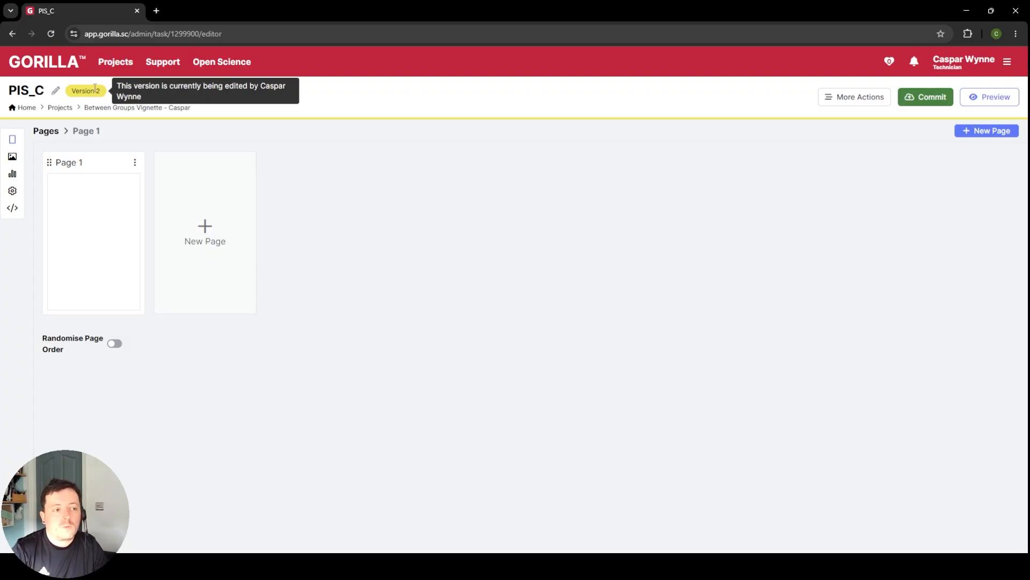
# Step: Visit the home page, reopen PIS_C from the recent work, and look through the full list of own and shared projects
pyautogui.click(23, 110)
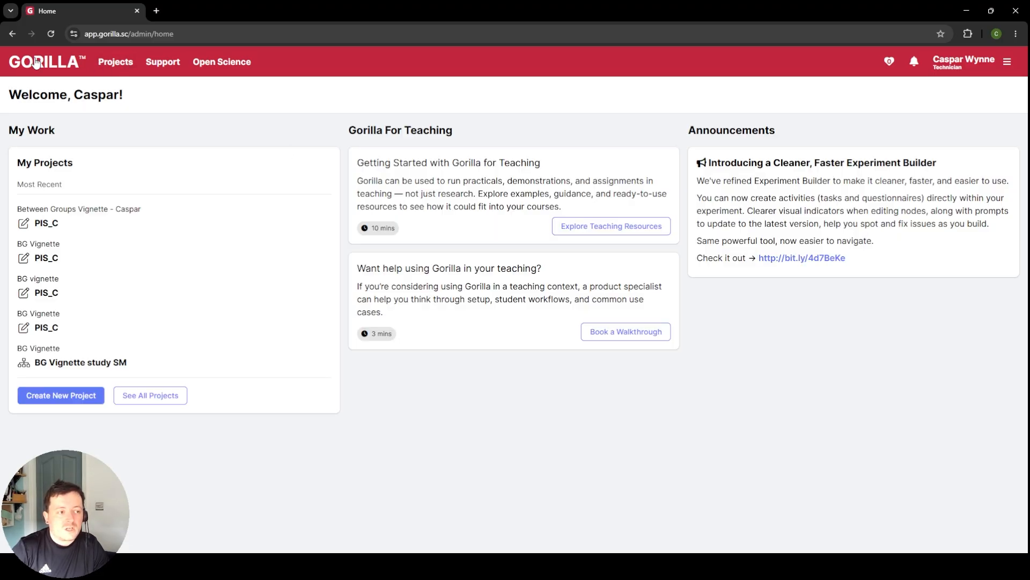
pyautogui.click(35, 222)
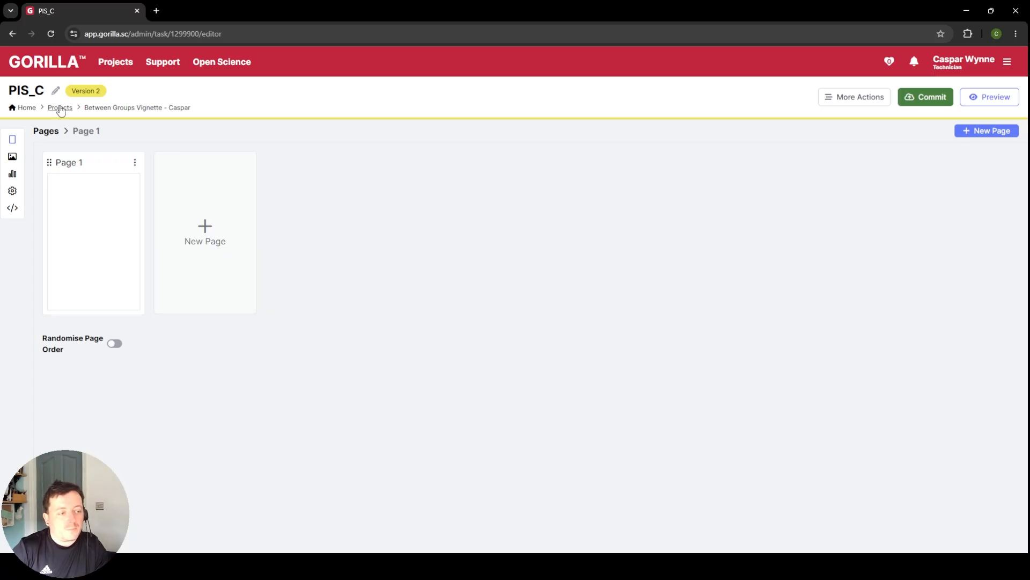
pyautogui.click(59, 107)
pyautogui.scroll(-20, 344, 245)
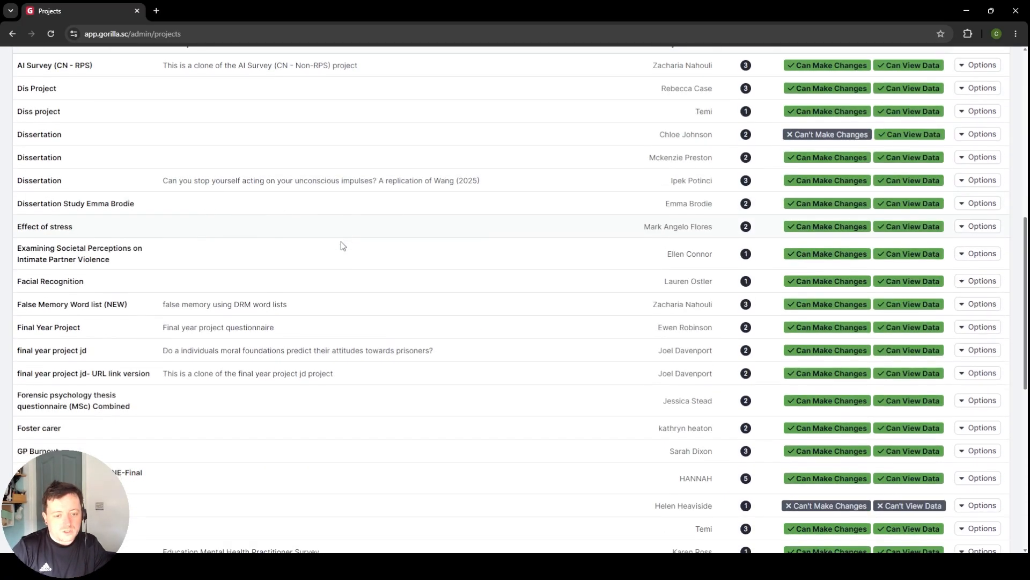
pyautogui.scroll(18, 346, 282)
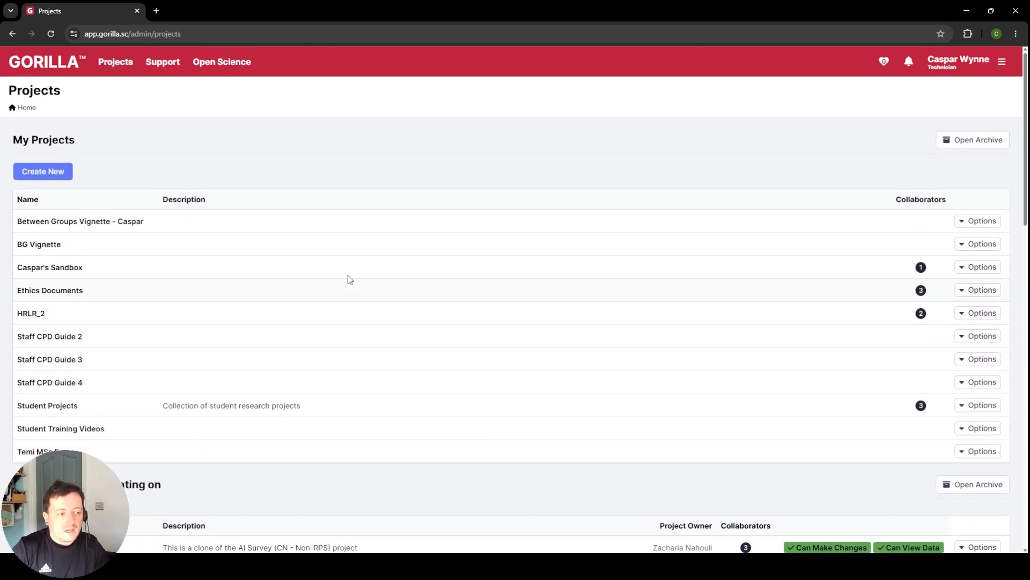
pyautogui.scroll(-13, 349, 276)
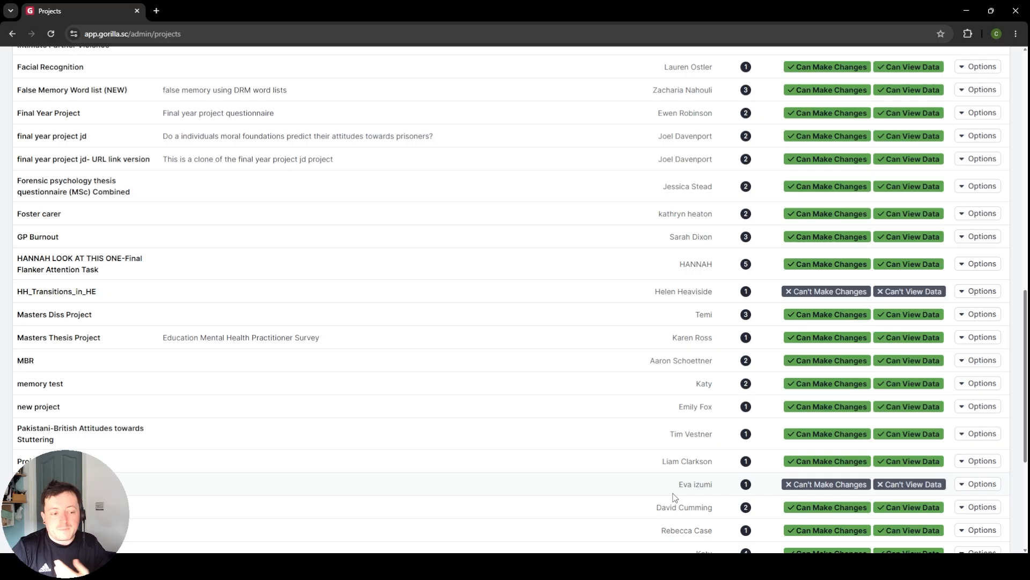
pyautogui.scroll(13, 435, 443)
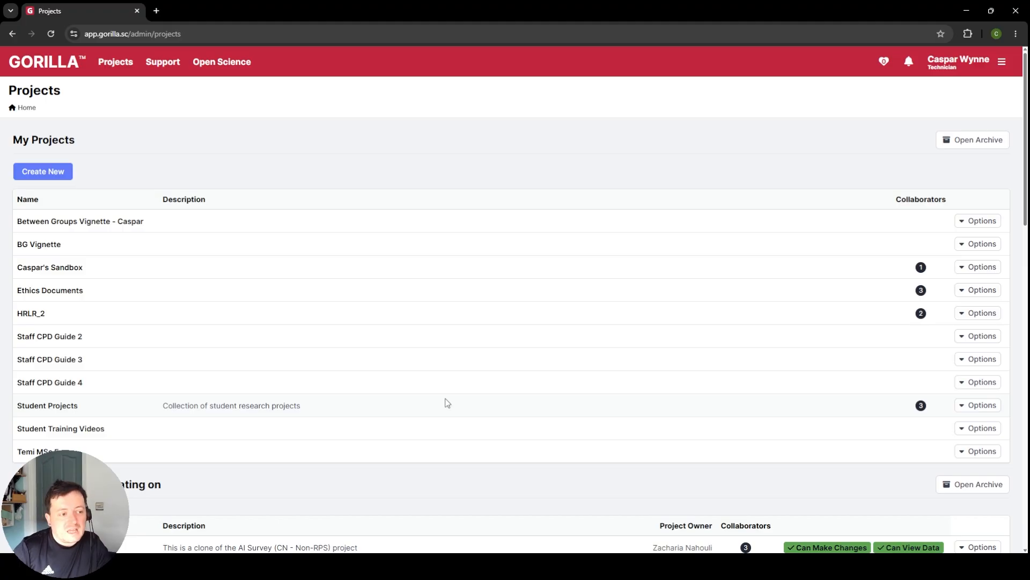
# Step: Return to the Between Groups Vignette project and open its PIS_C questionnaire in the editor
pyautogui.click(117, 226)
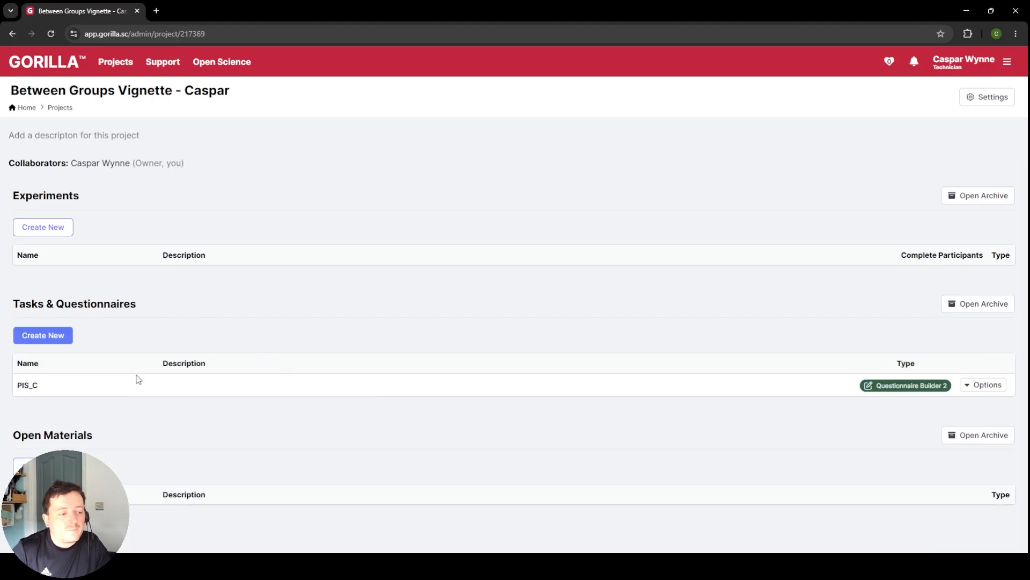
pyautogui.click(24, 386)
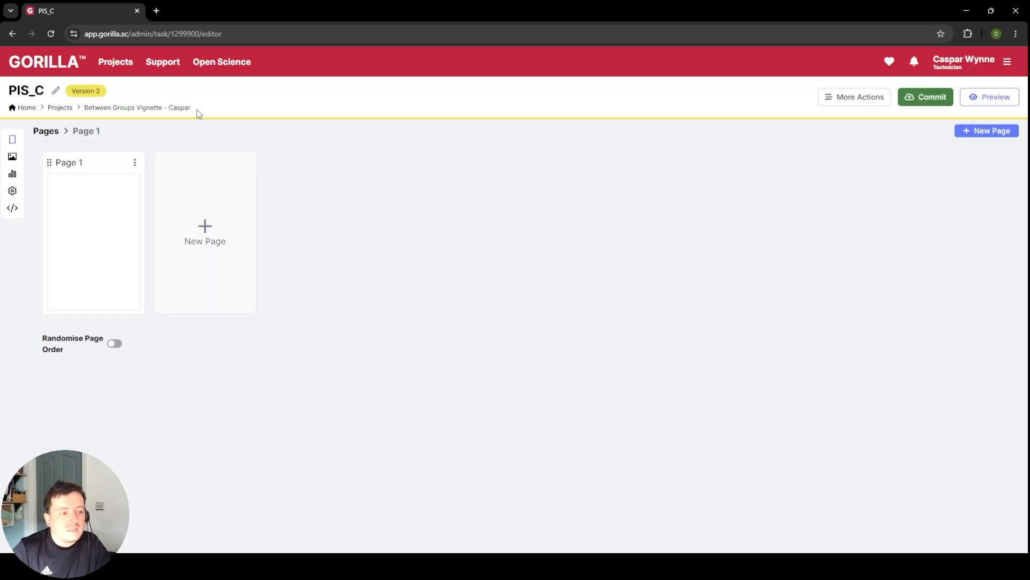
pyautogui.click(130, 106)
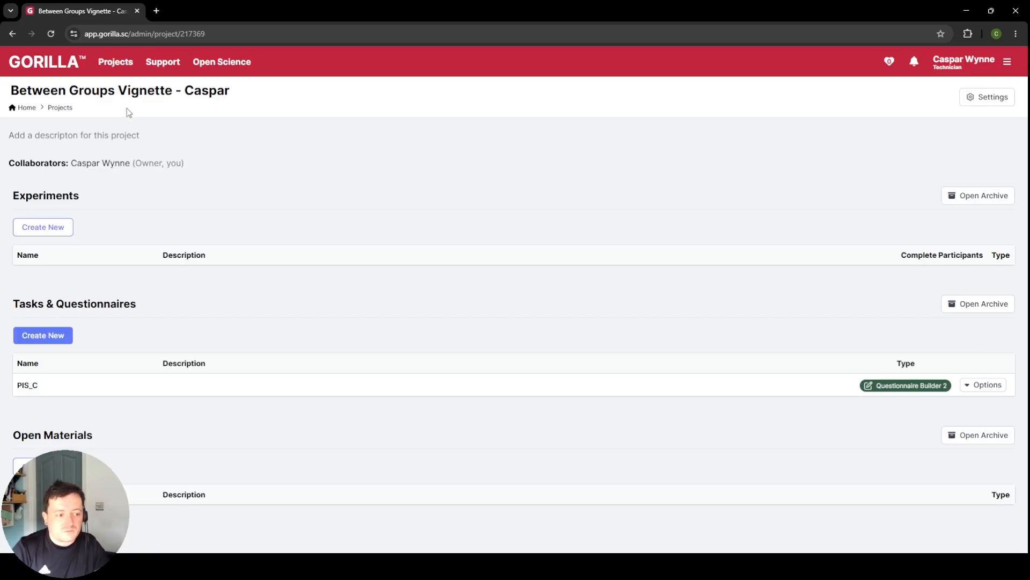
pyautogui.click(27, 385)
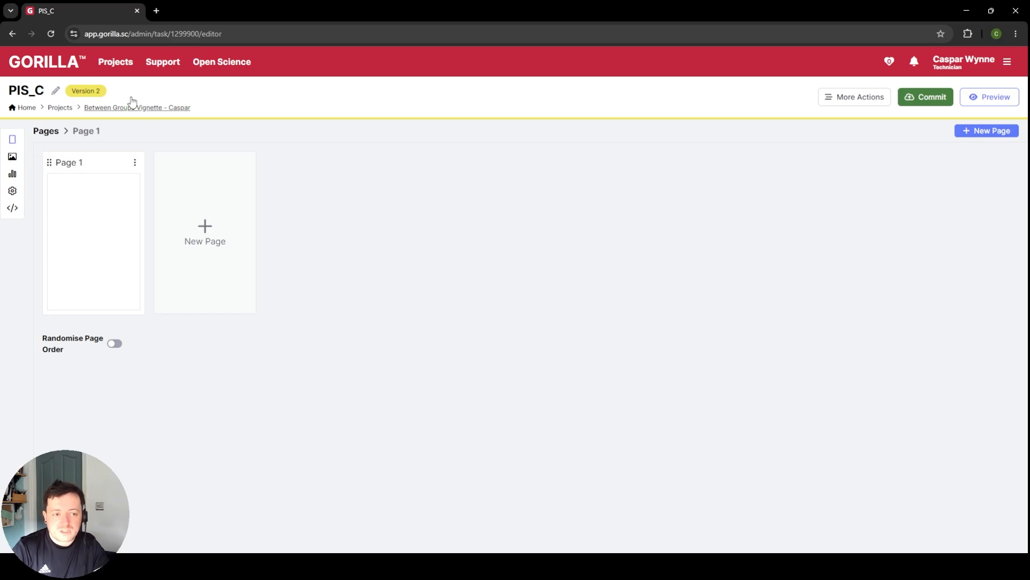
# Step: Examine the questionnaire's Stimuli and Scoring sections and return to its pages overview
pyautogui.click(12, 157)
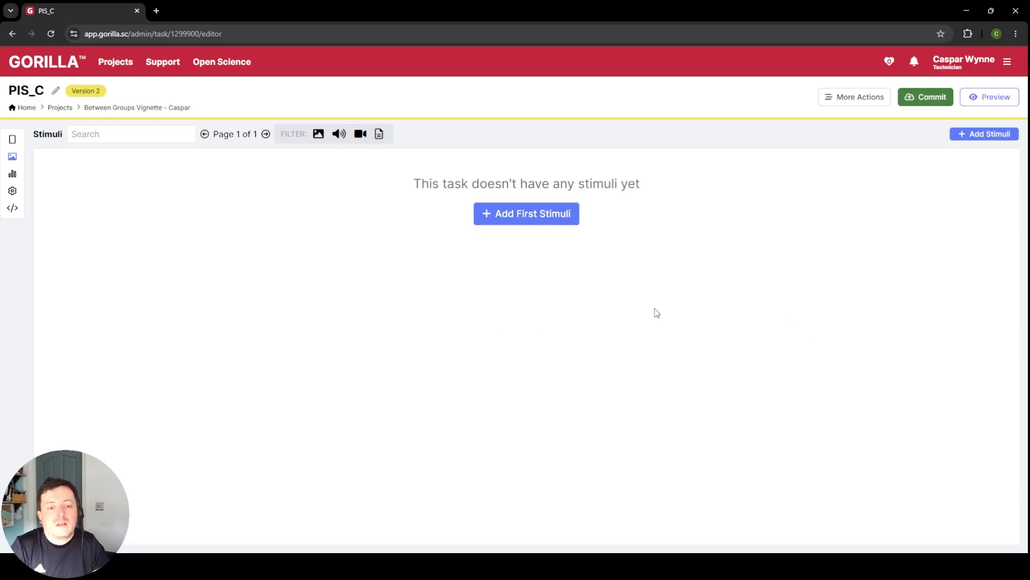
pyautogui.click(21, 175)
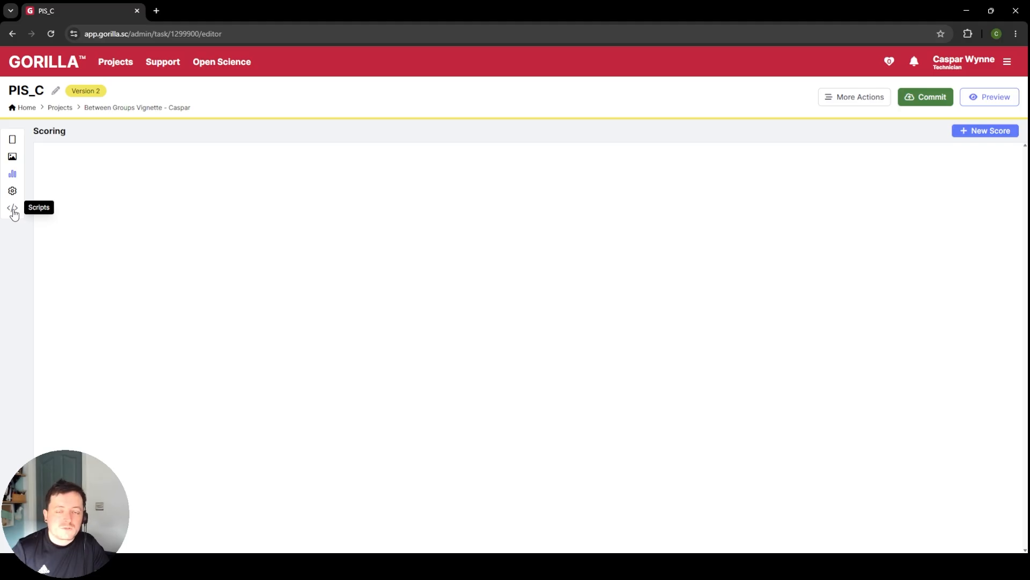
pyautogui.click(18, 143)
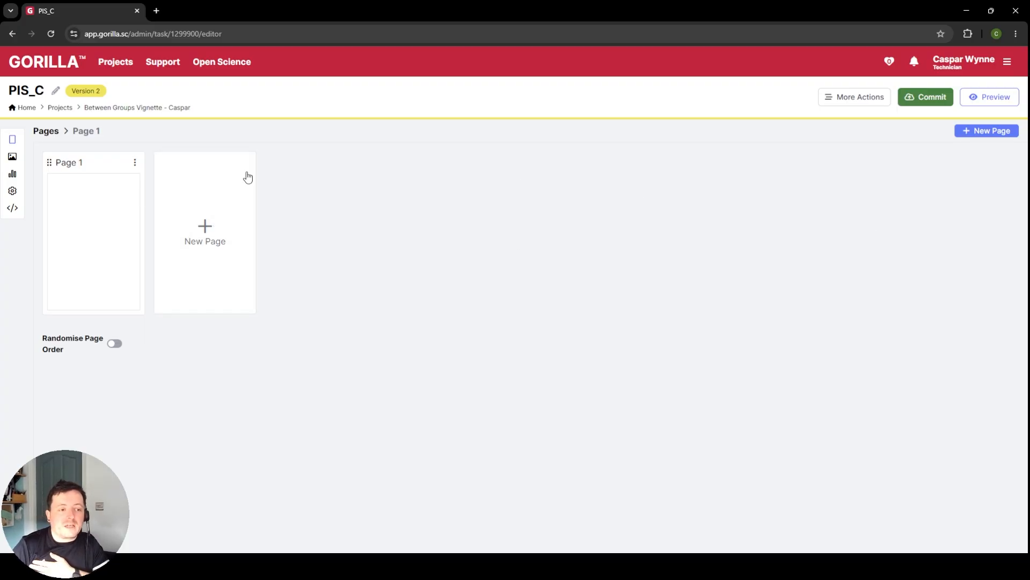
# Step: Add two new blank pages, Page 2 and Page 3, to the questionnaire and return to the pages overview
pyautogui.click(212, 207)
pyautogui.click(53, 133)
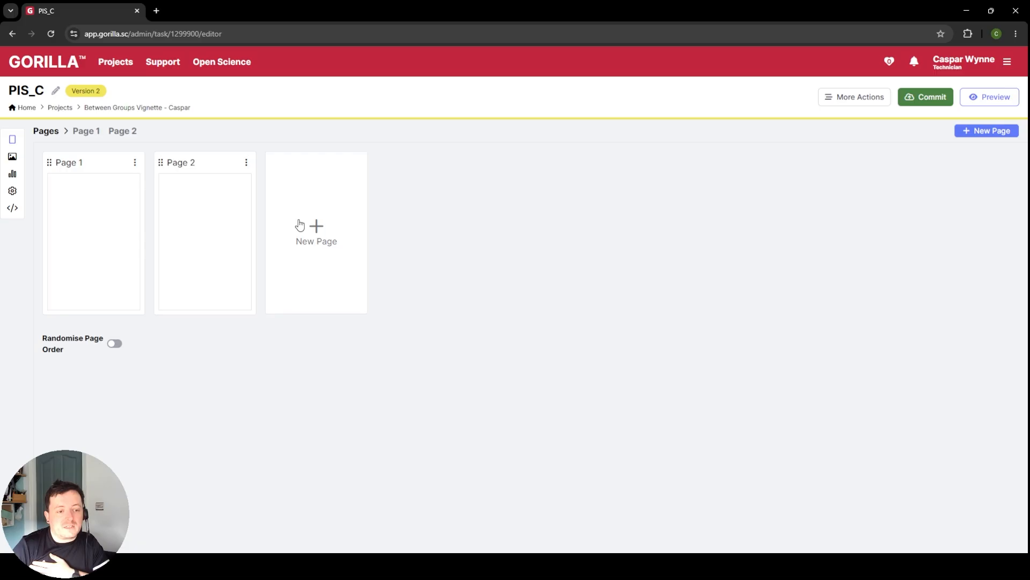
pyautogui.click(300, 225)
pyautogui.click(56, 135)
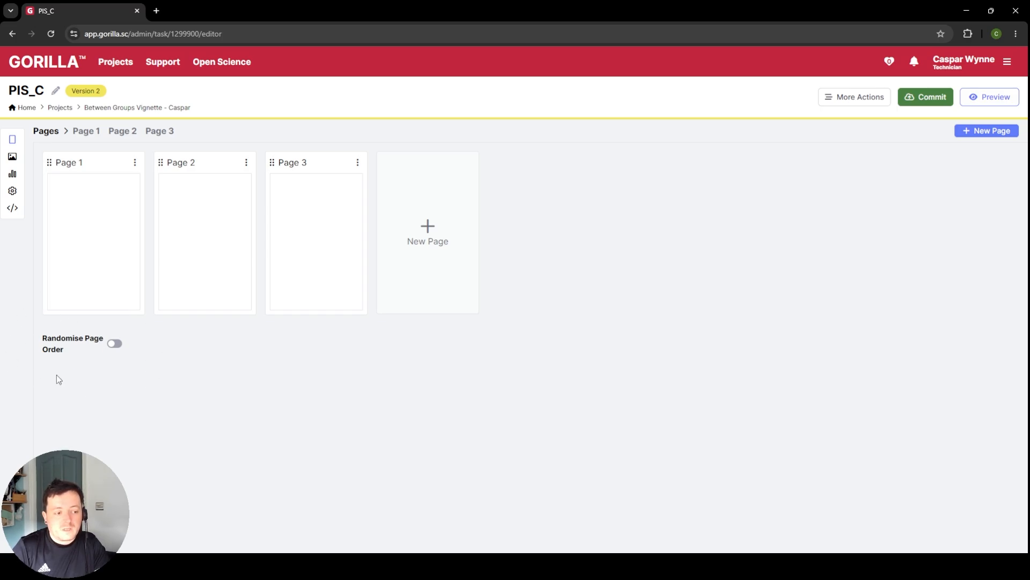
# Step: Turn on Randomise Page Order and add an exception for Page 1
pyautogui.click(115, 344)
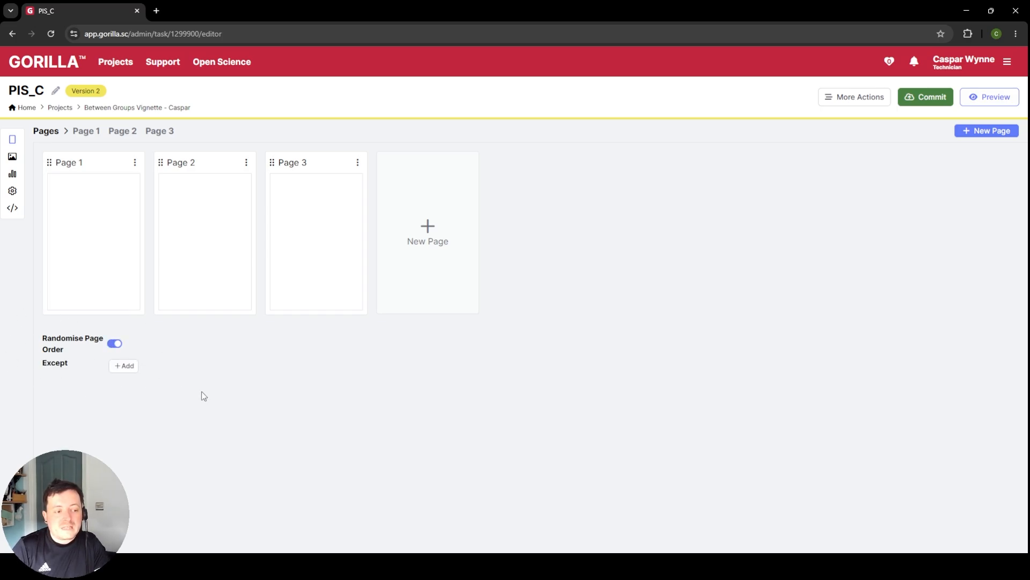
pyautogui.click(123, 366)
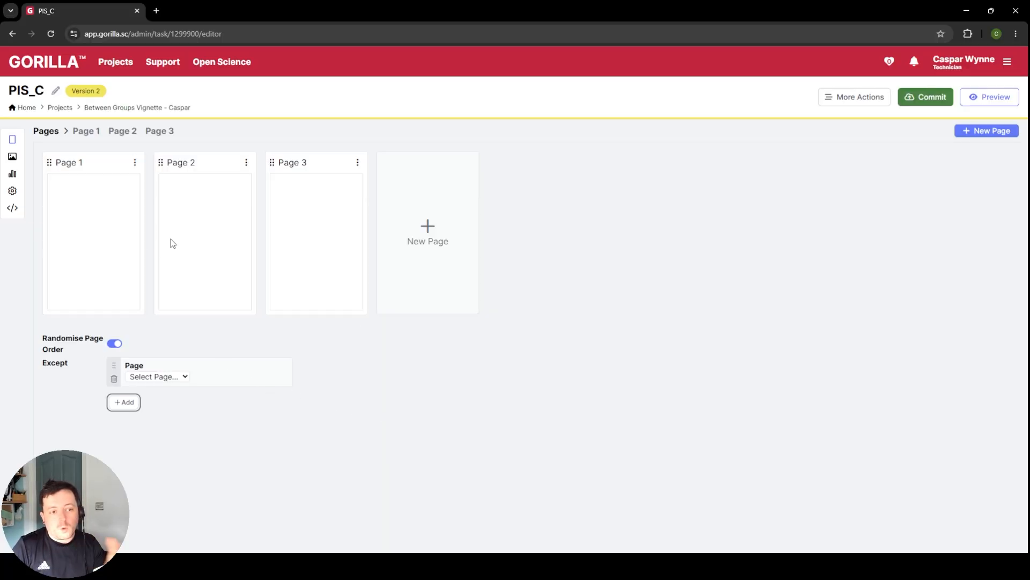
pyautogui.click(164, 377)
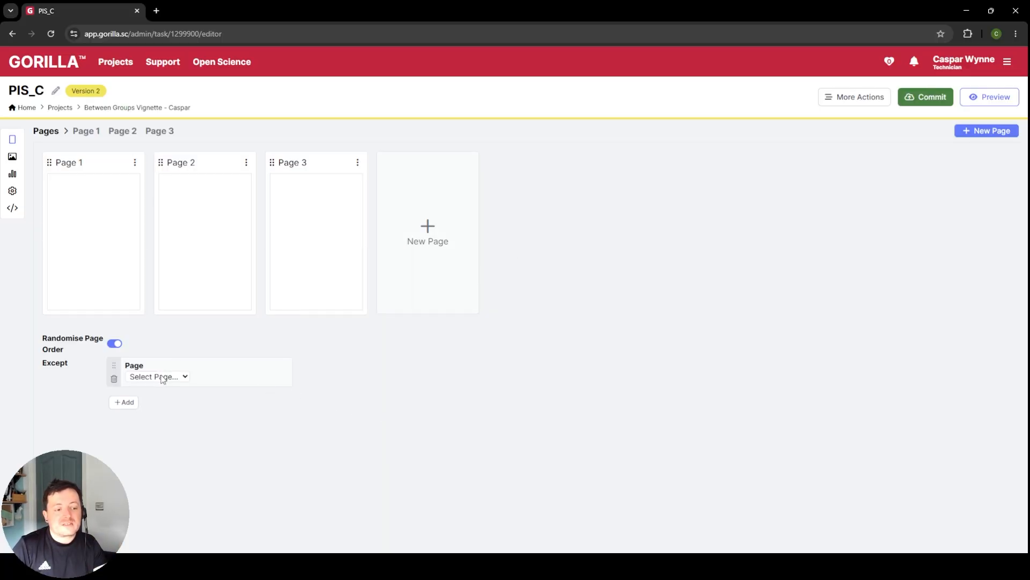
pyautogui.click(156, 402)
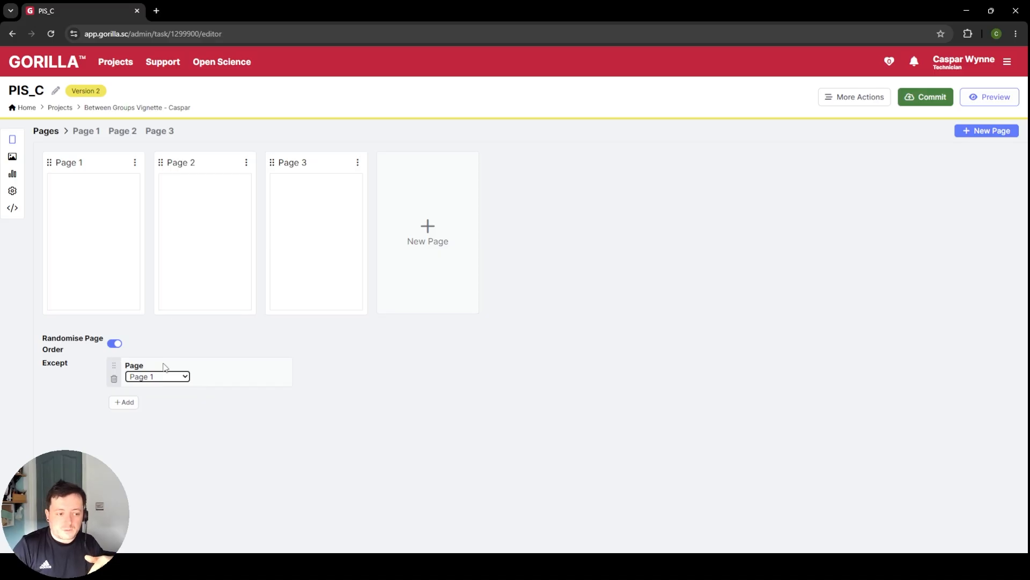
# Step: Remove the Page 1 exception and turn off Randomise Page Order
pyautogui.click(114, 381)
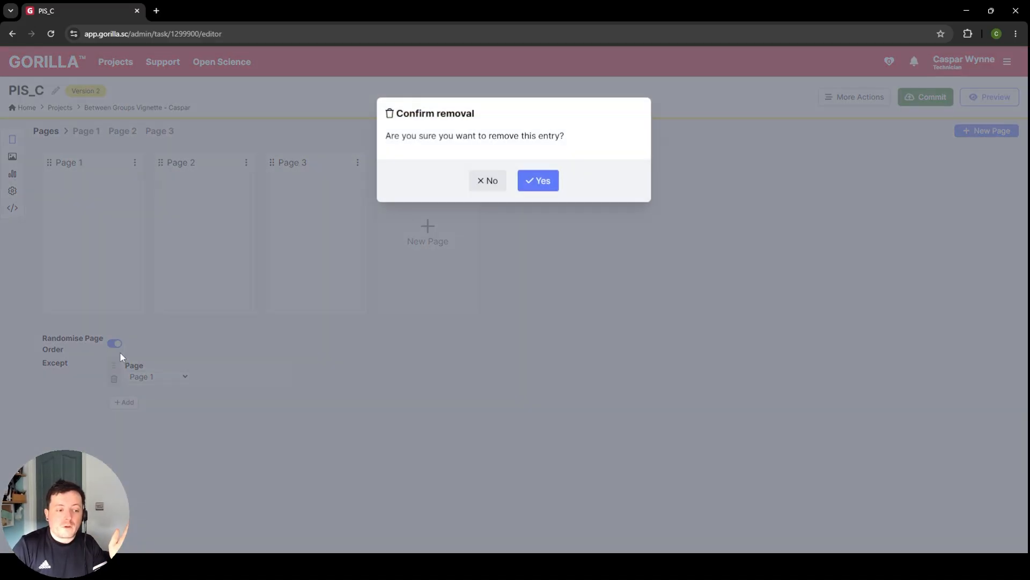
pyautogui.click(540, 180)
pyautogui.click(113, 344)
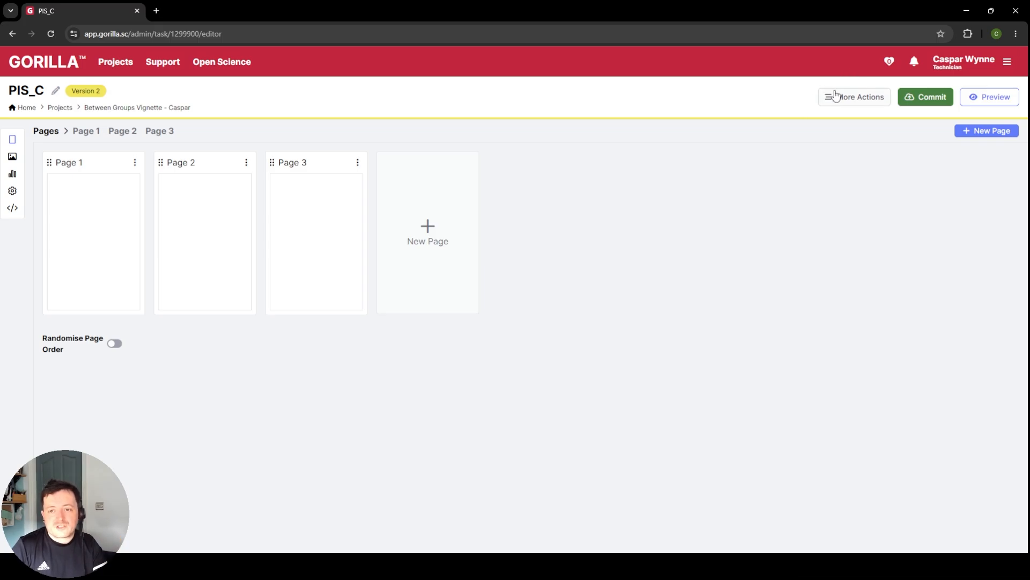
# Step: Import the previously exported questionnaire file Gorilla - PIS-C.zip into PIS_C
pyautogui.click(872, 107)
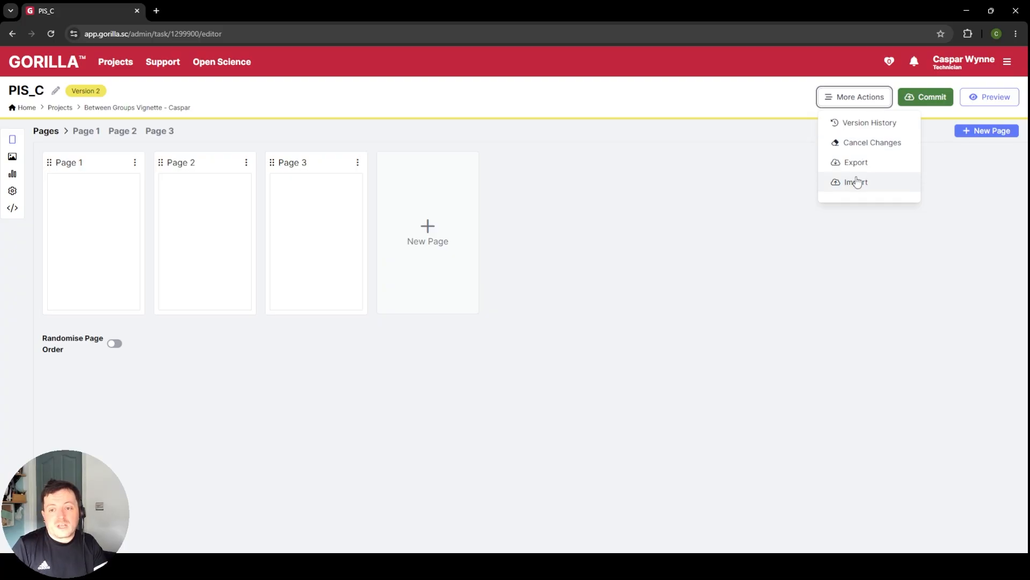
pyautogui.click(876, 240)
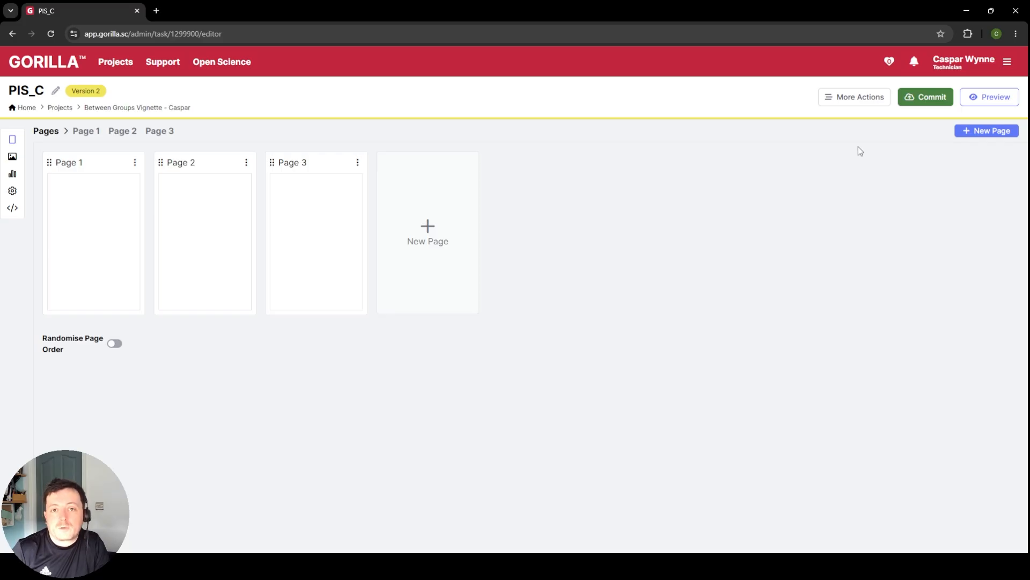
pyautogui.click(850, 103)
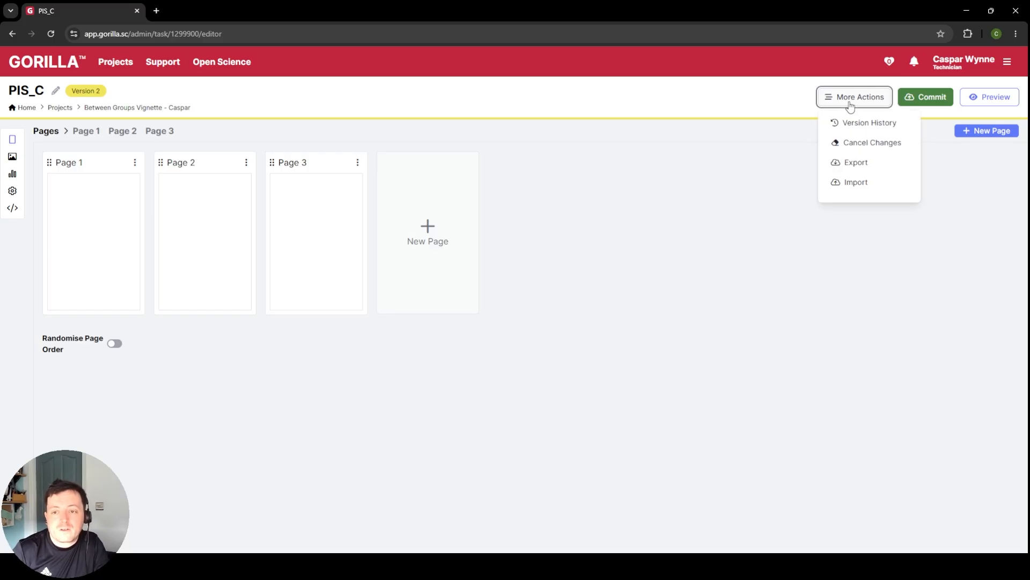
pyautogui.click(856, 182)
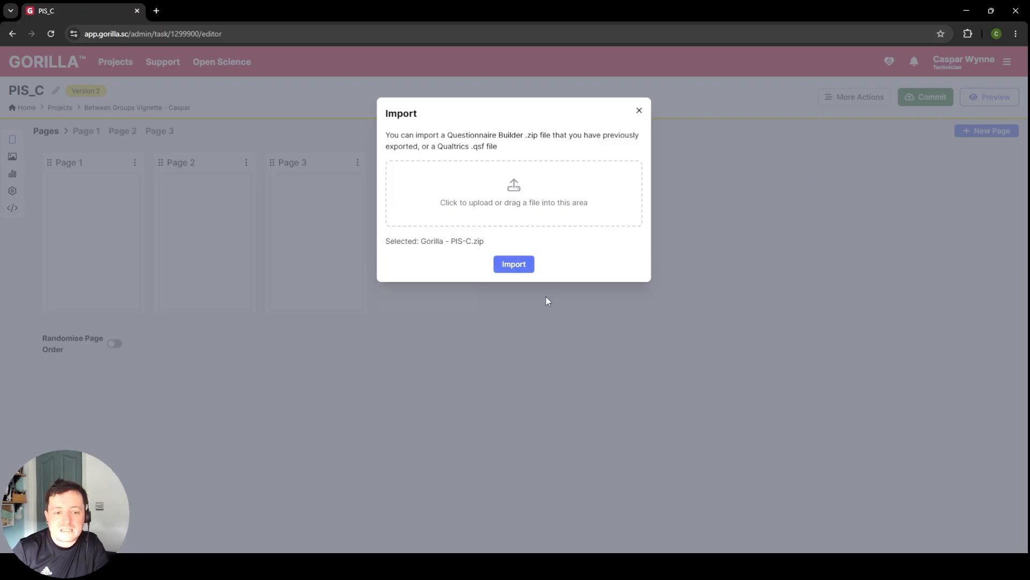
pyautogui.click(513, 263)
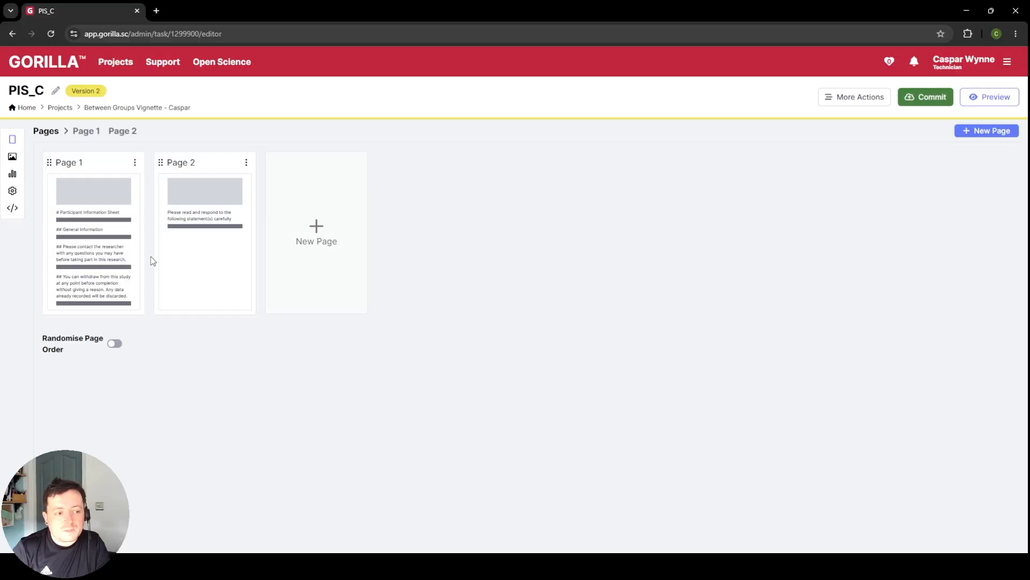
# Step: Look over the imported participant information sheet on Page 1 and the consent form on Page 2
pyautogui.click(100, 233)
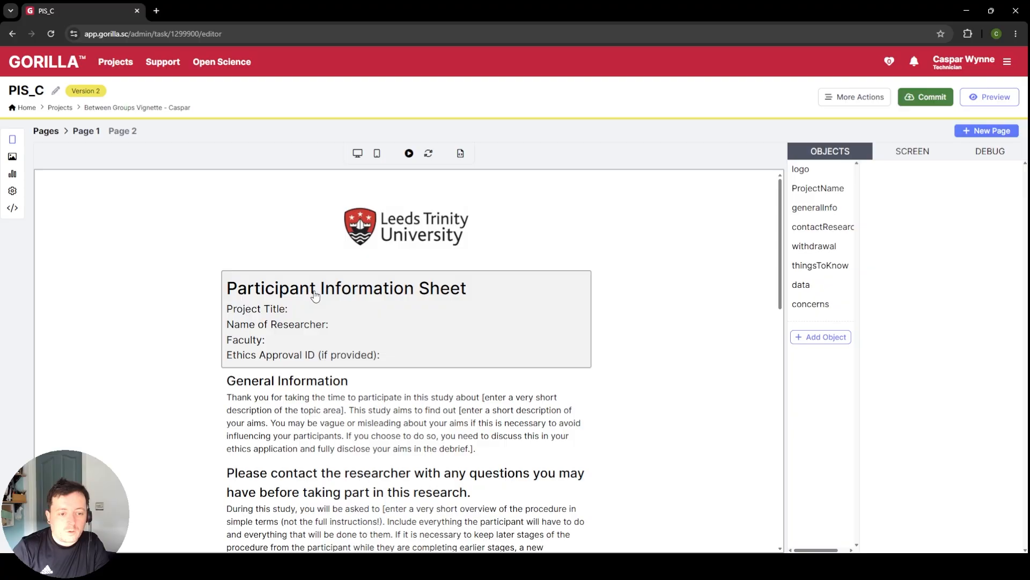
pyautogui.scroll(-15, 559, 268)
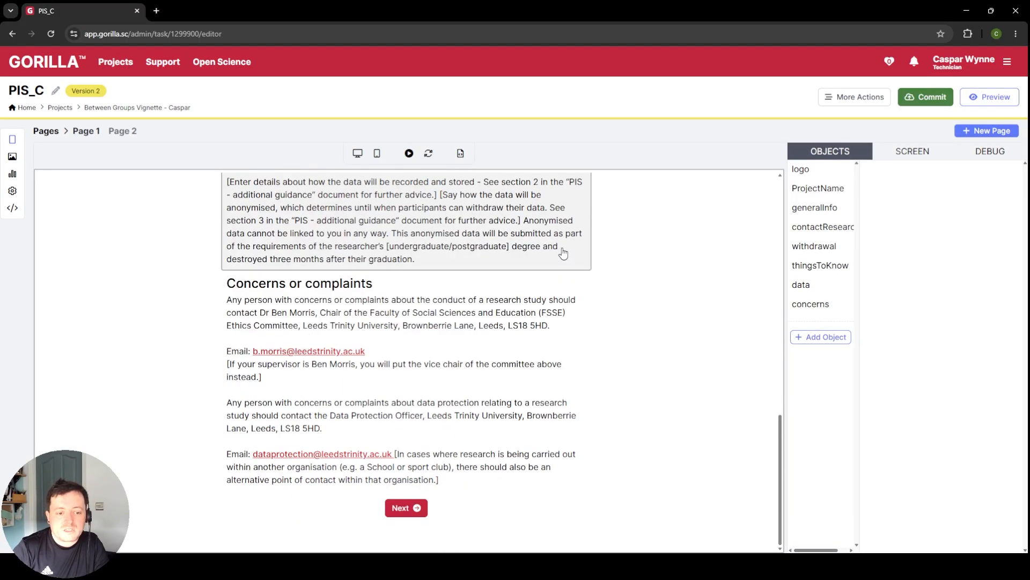
pyautogui.scroll(15, 565, 256)
pyautogui.click(123, 131)
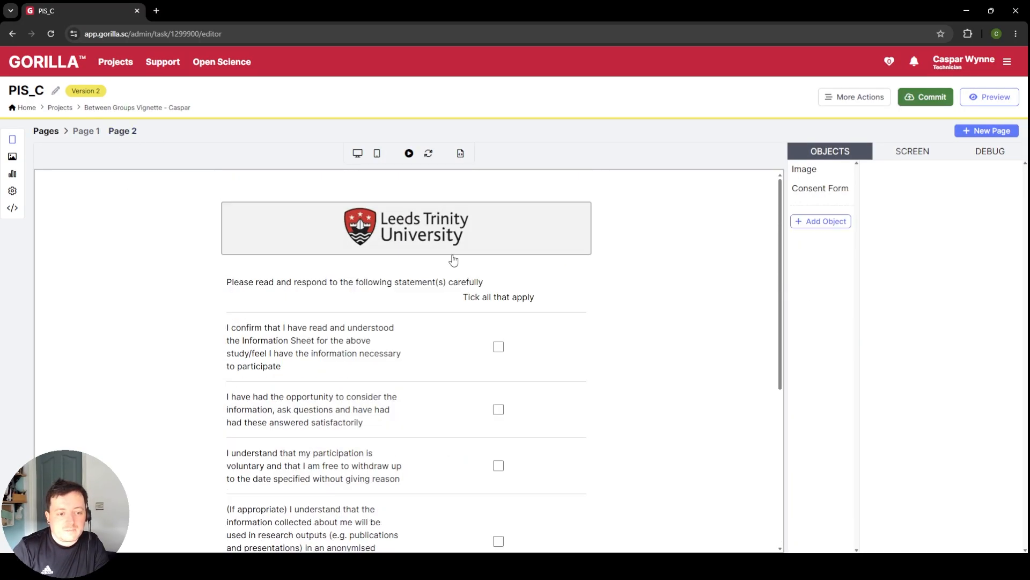
pyautogui.scroll(-5, 454, 264)
pyautogui.scroll(5, 387, 236)
# Step: Read through Page 1's information sheet sections, from General Information to the concerns section, for bracketed text that needs completing
pyautogui.click(86, 130)
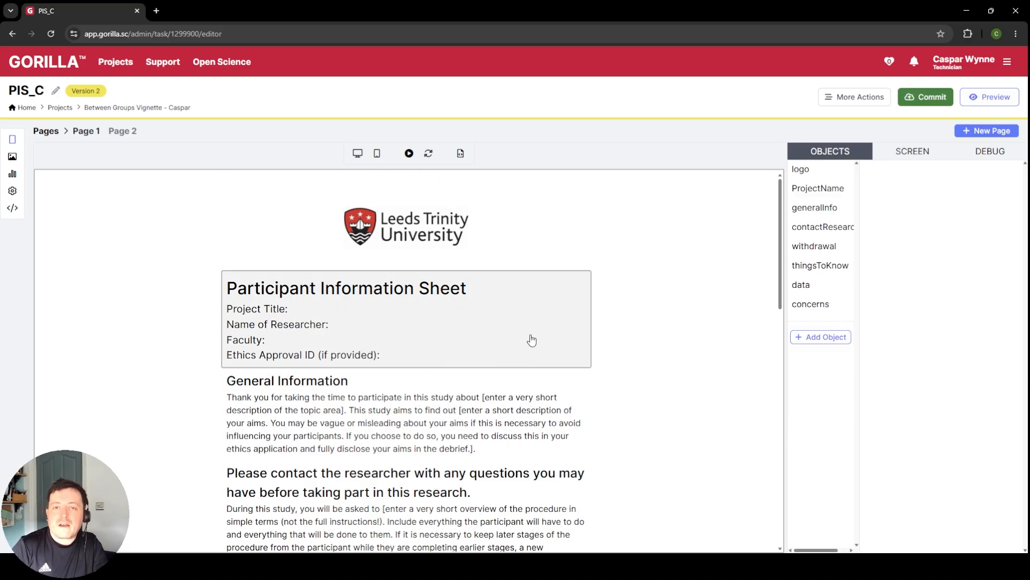
pyautogui.scroll(-3, 532, 344)
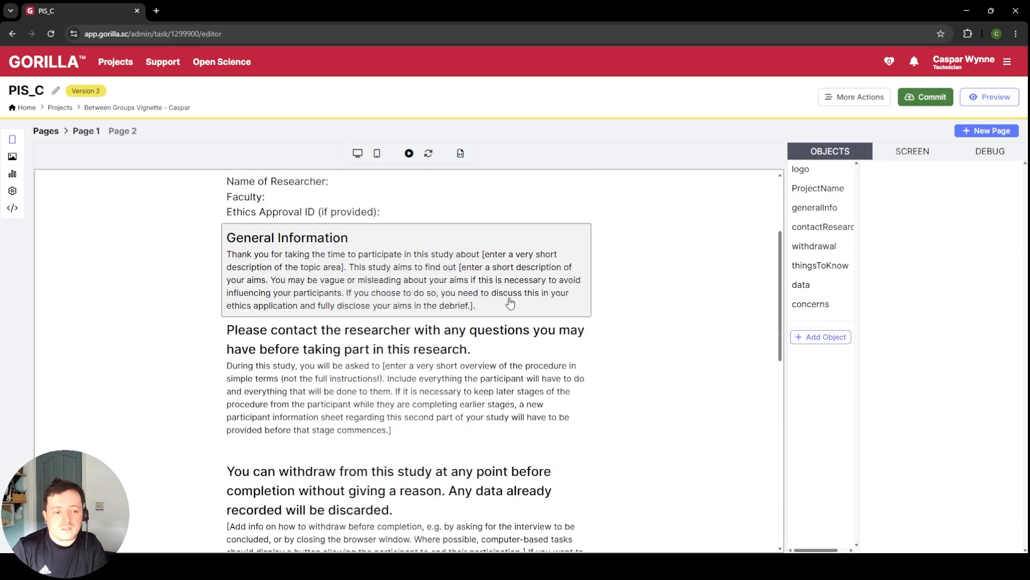
pyautogui.scroll(3, 501, 374)
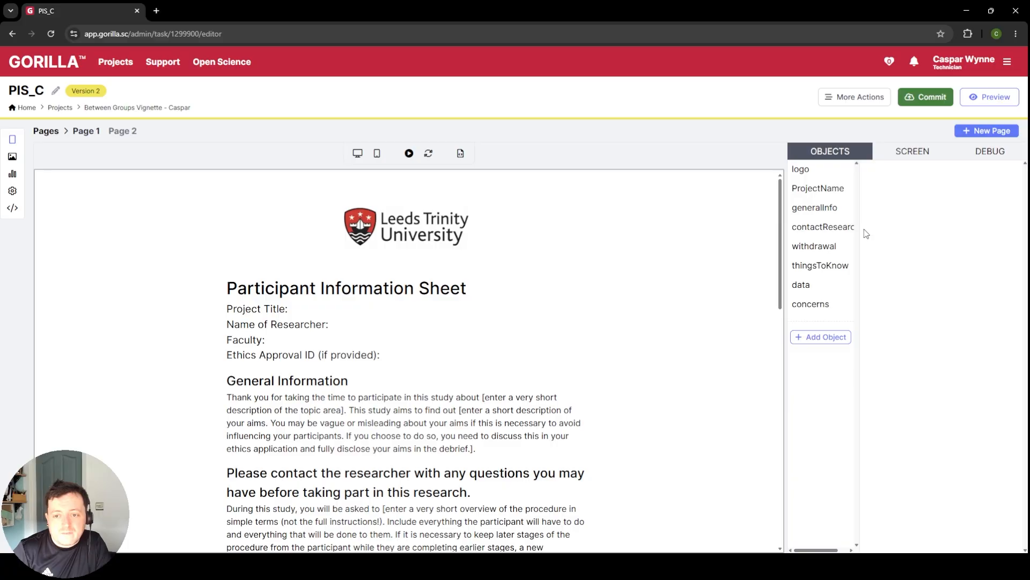
pyautogui.scroll(-3, 550, 380)
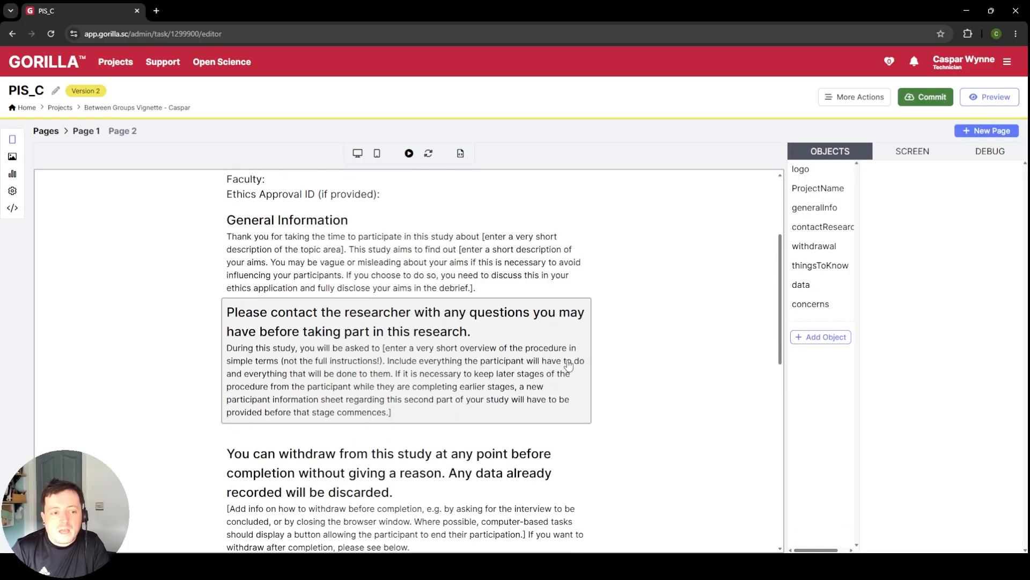
pyautogui.scroll(1, 569, 365)
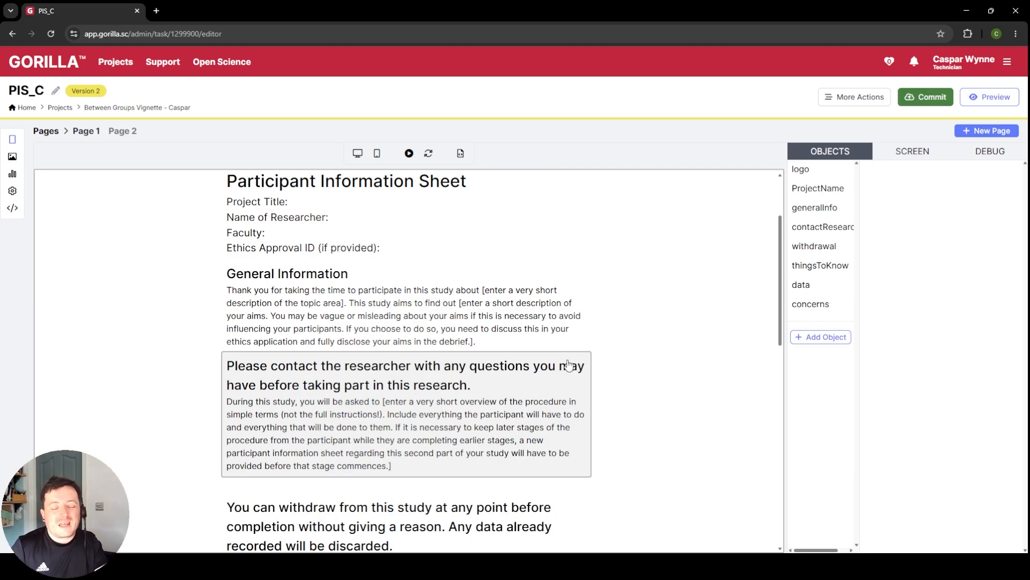
pyautogui.scroll(-4, 391, 307)
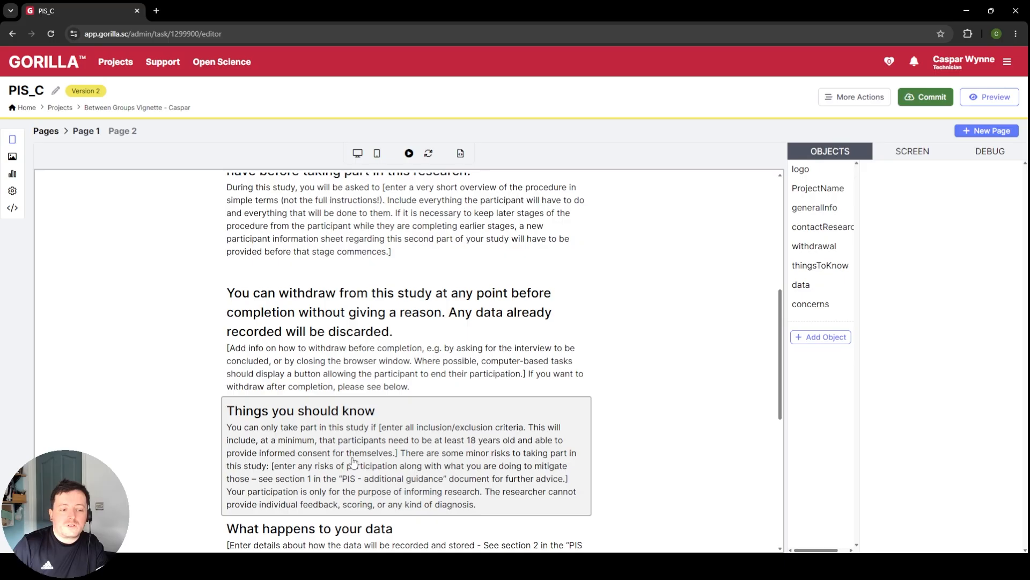
pyautogui.scroll(-3, 351, 465)
pyautogui.scroll(10, 420, 338)
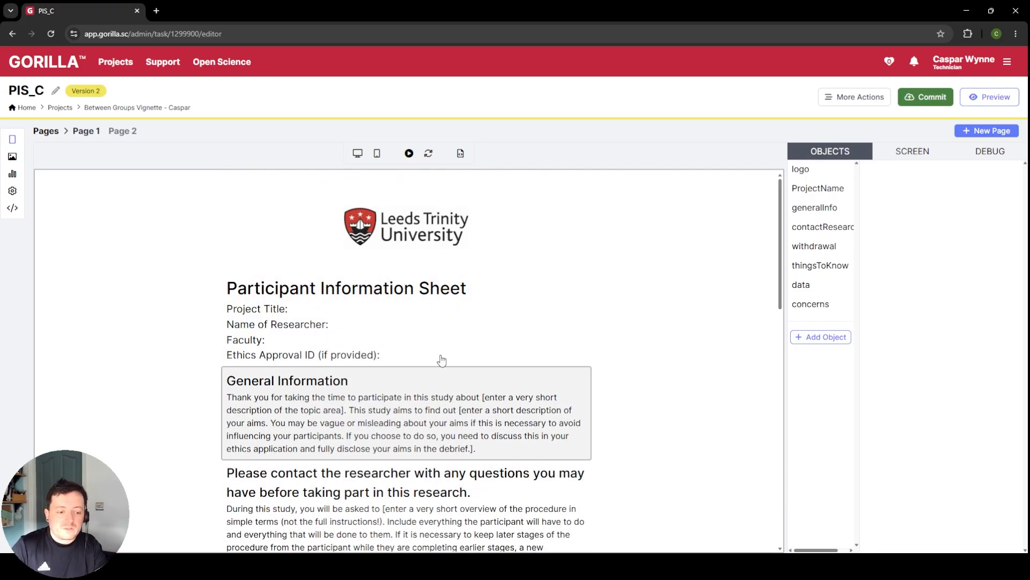
# Step: Enter "An amazing study" as the Project Title in the ProjectName text object on Page 1, enlarging its text area
pyautogui.click(448, 329)
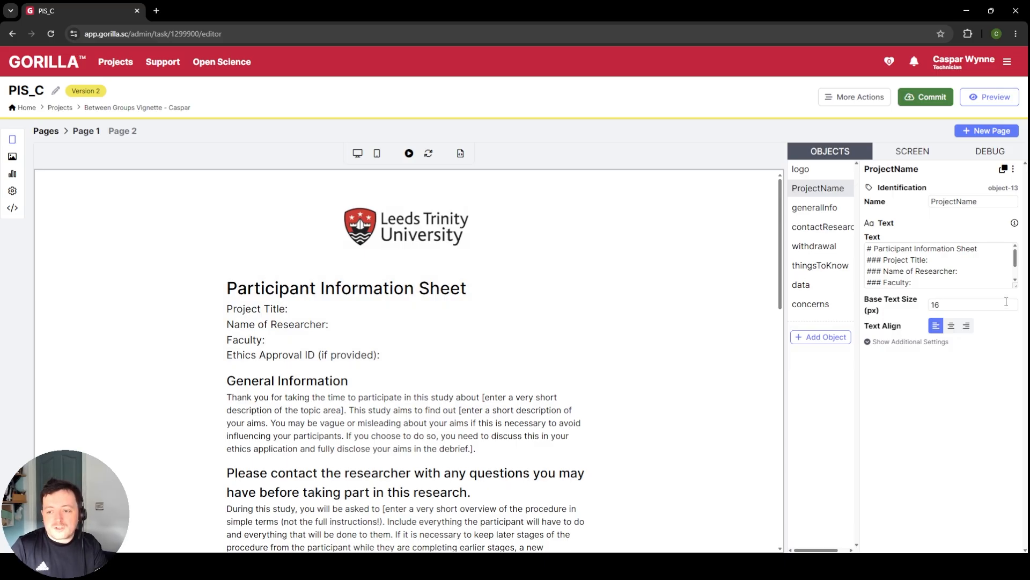
pyautogui.moveTo(1016, 285); pyautogui.dragTo(1015, 383)
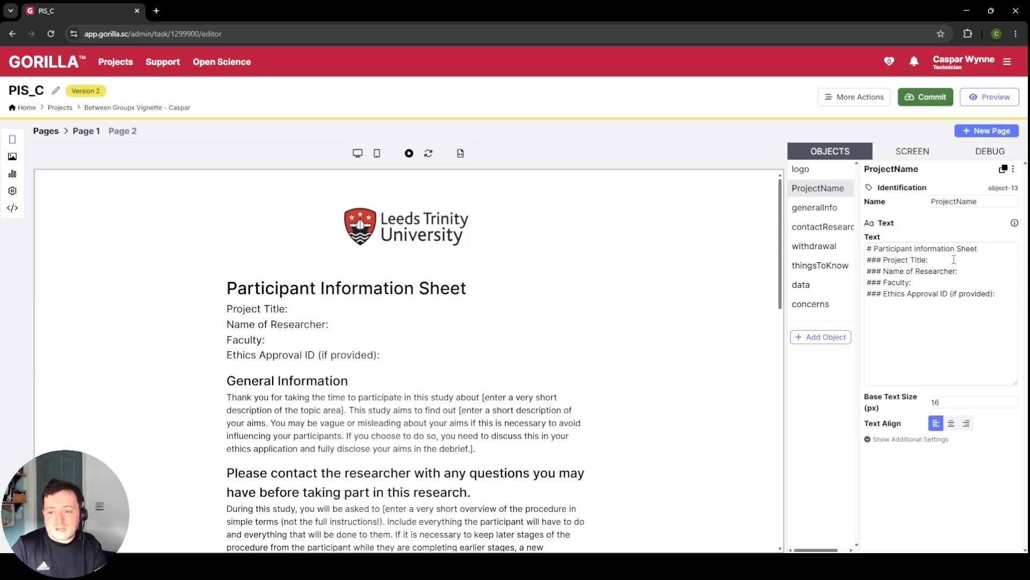
pyautogui.click(954, 259)
pyautogui.write('An')
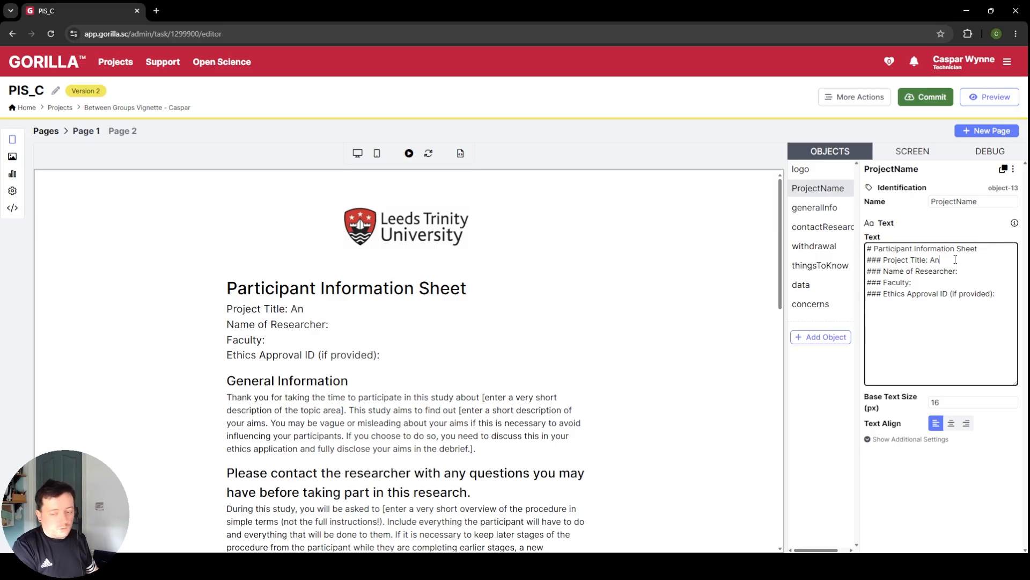
pyautogui.write(' amazing study')
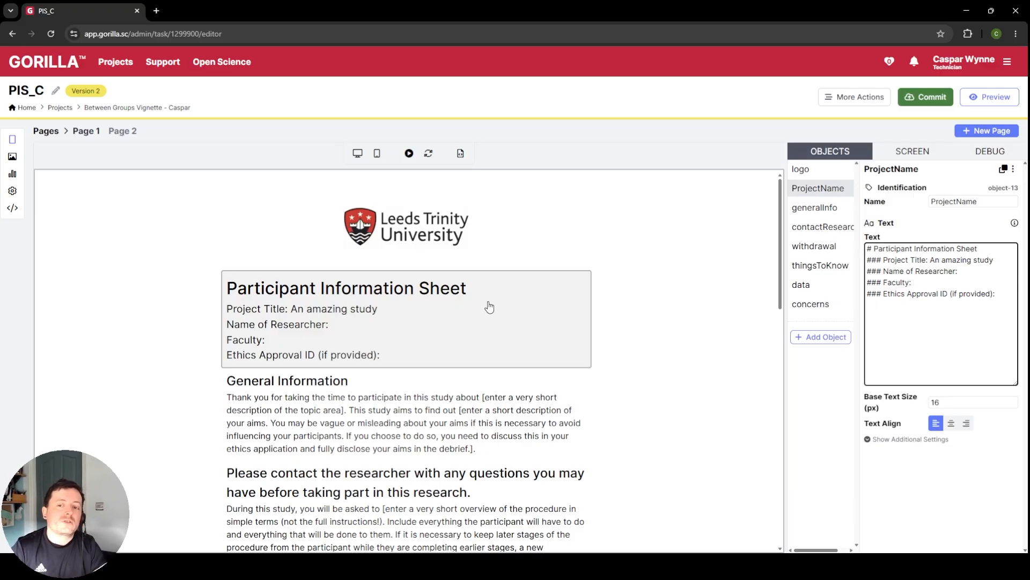
# Step: Check the logo object's image settings and reopen the ProjectName object with its text area enlarged
pyautogui.click(824, 170)
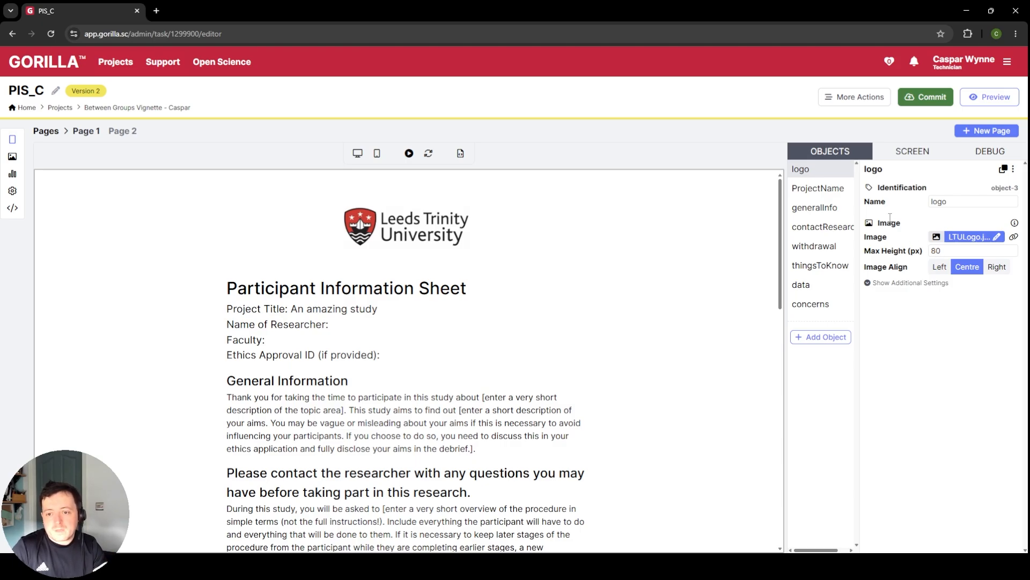
pyautogui.click(817, 190)
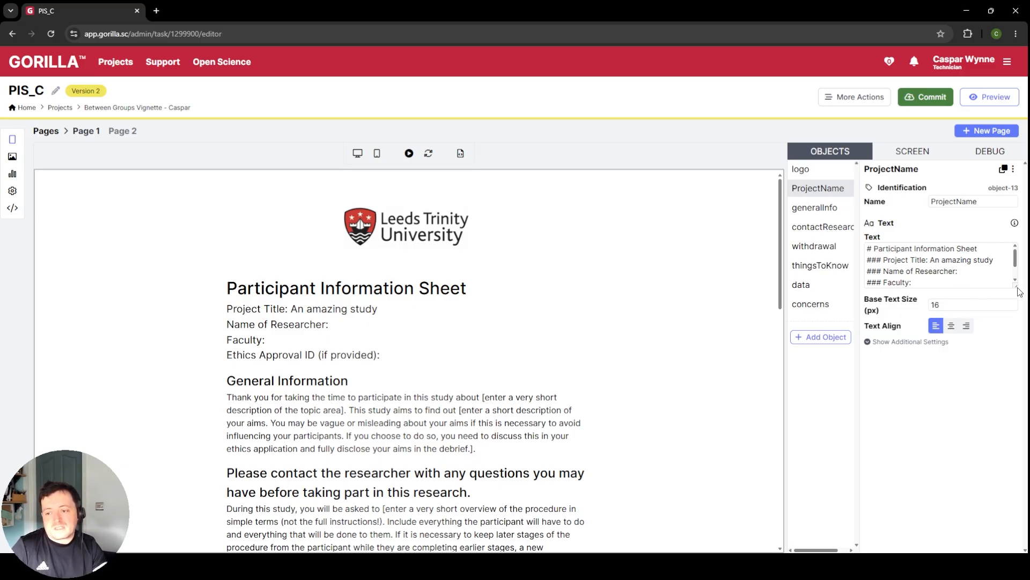
pyautogui.moveTo(1015, 285); pyautogui.dragTo(1015, 320)
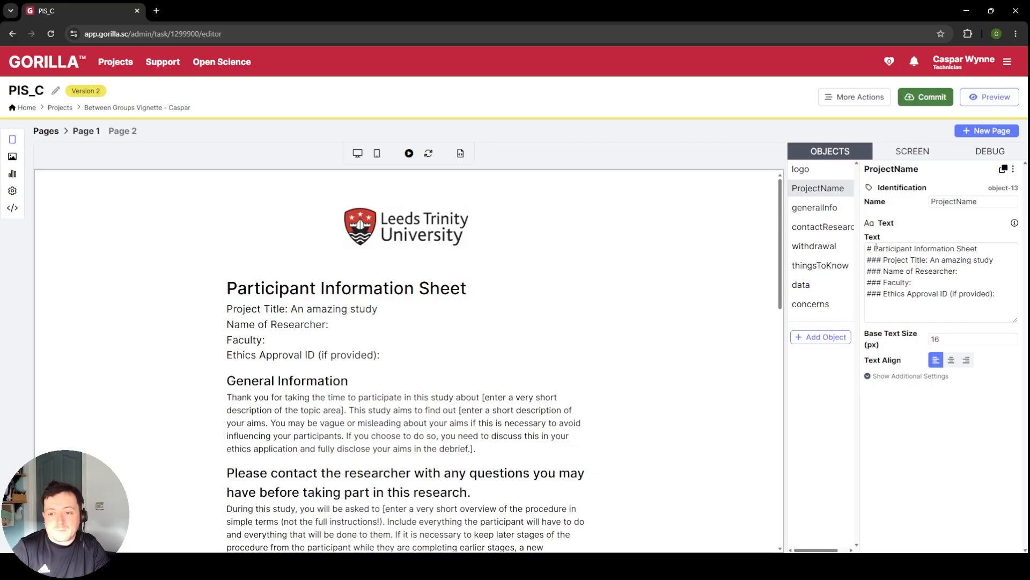
# Step: Change the Project Title line in the ProjectName text to a level-two heading marked with ##
pyautogui.tripleClick(895, 248)
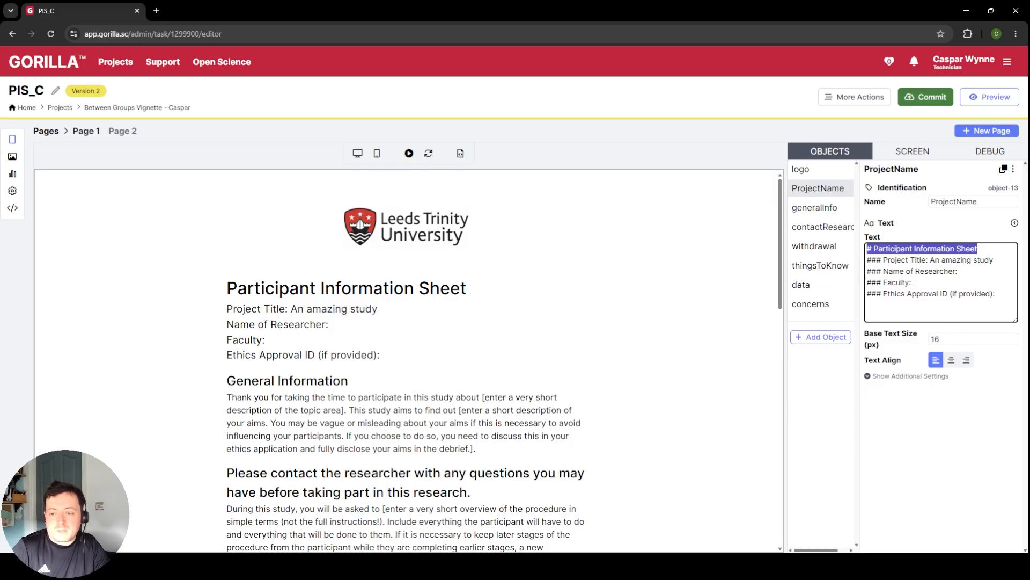
pyautogui.click(873, 248)
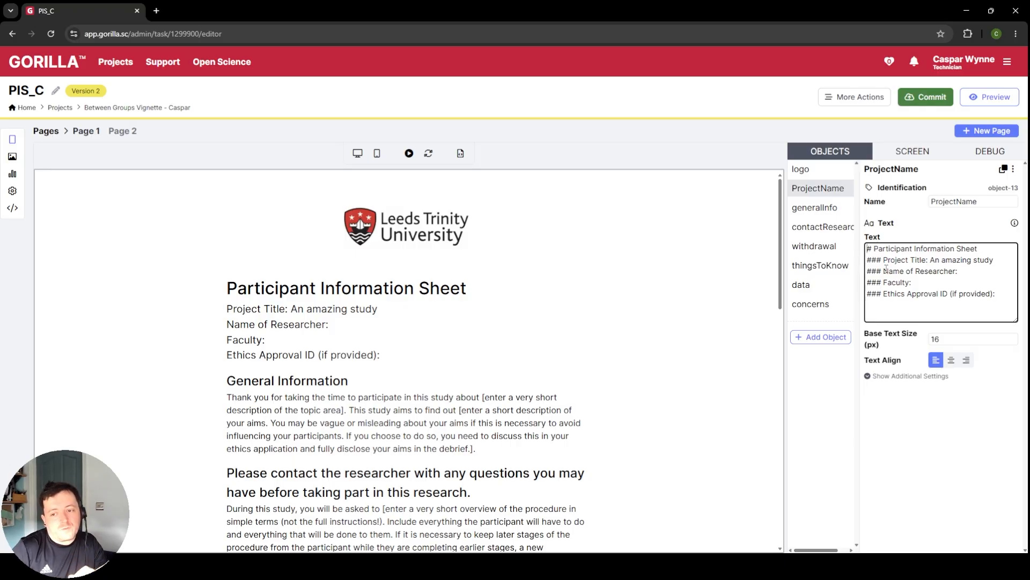
pyautogui.tripleClick(887, 271)
pyautogui.tripleClick(896, 262)
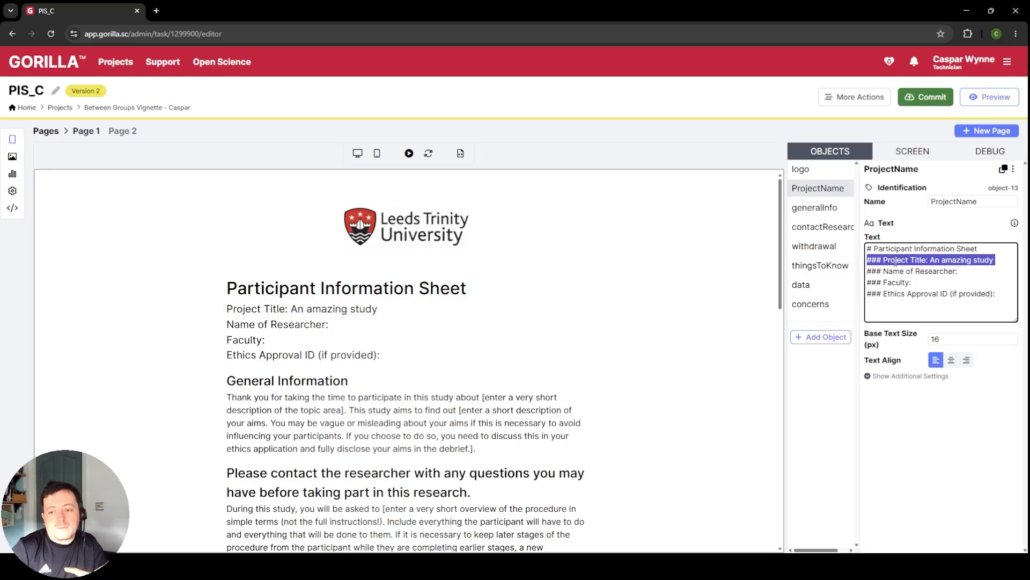
pyautogui.click(873, 260)
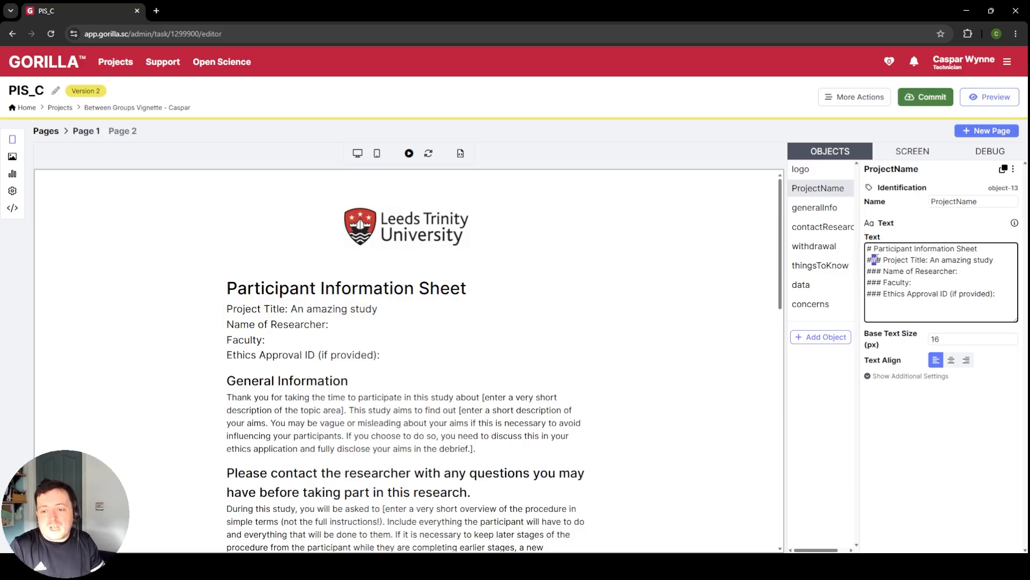
pyautogui.click(916, 268)
pyautogui.press('BackSpace')
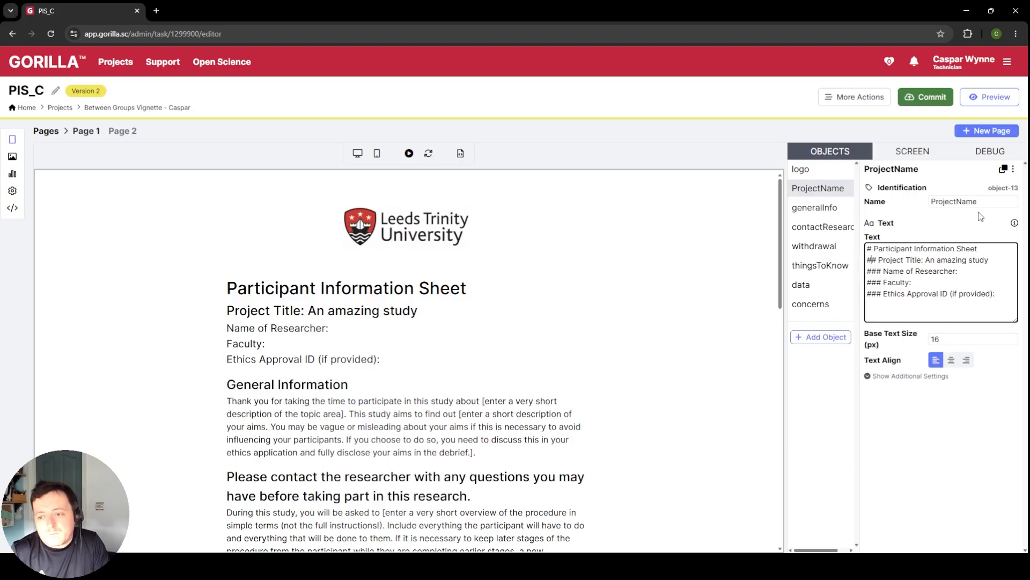
# Step: Open the support guide for Text objects and return to PIS_C to compare the logo and ProjectName object settings
pyautogui.click(1014, 222)
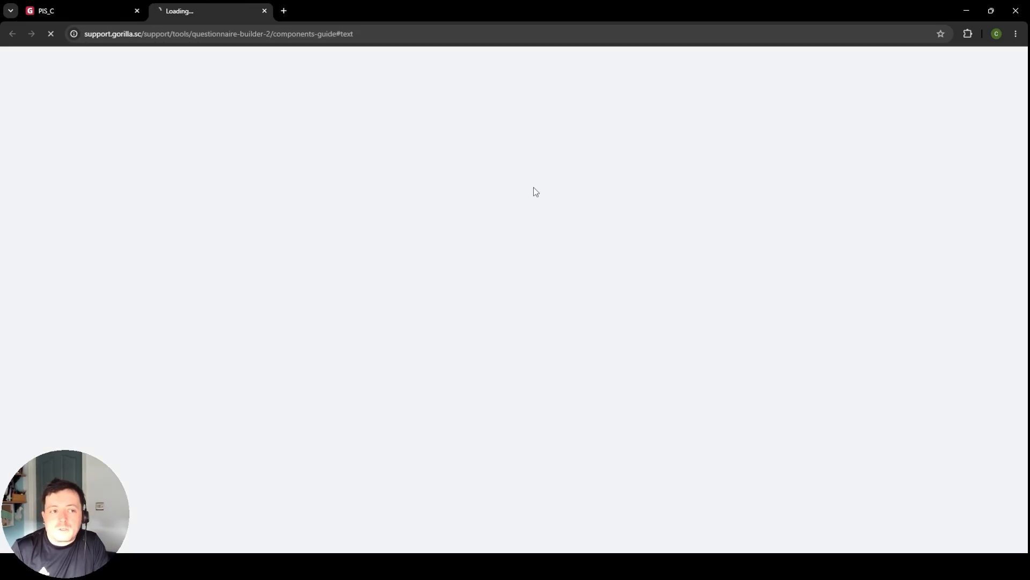
pyautogui.scroll(2, 545, 198)
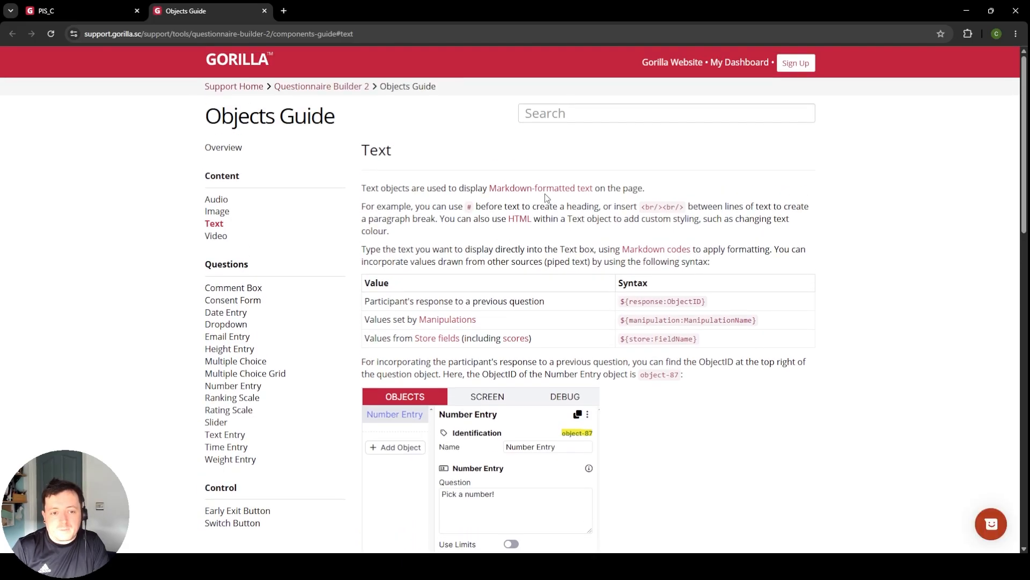
pyautogui.click(81, 11)
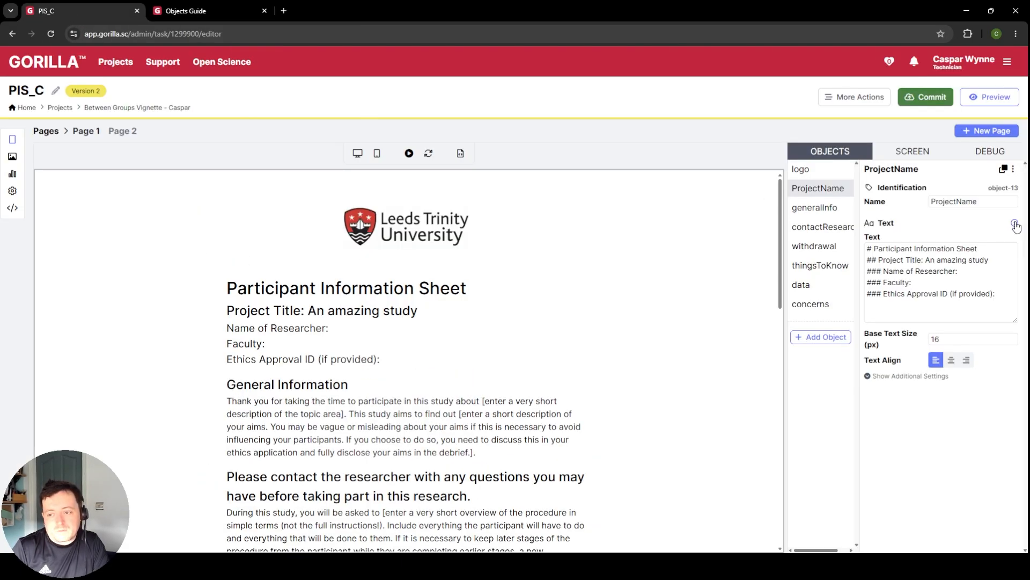
pyautogui.click(801, 169)
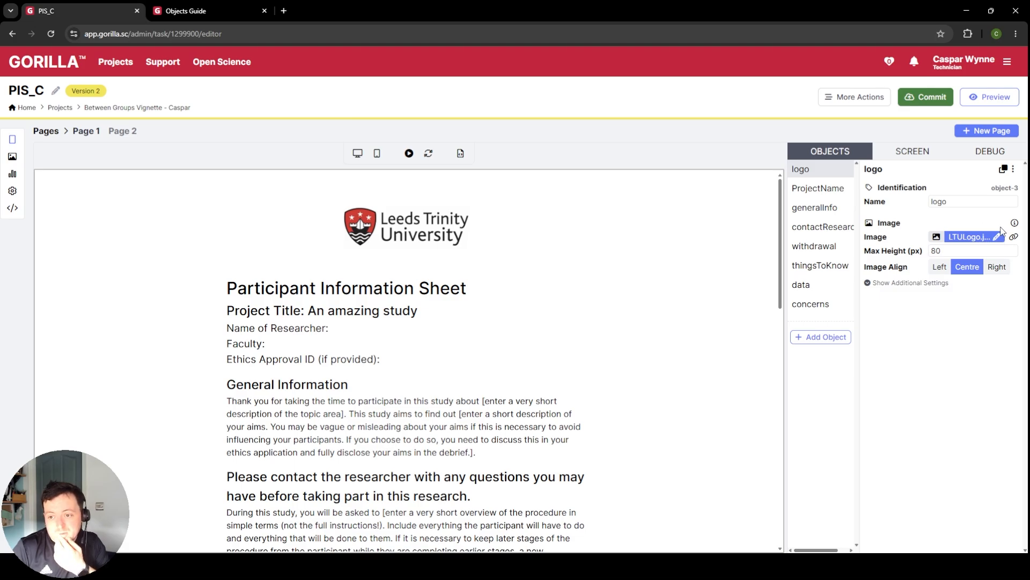
pyautogui.click(816, 188)
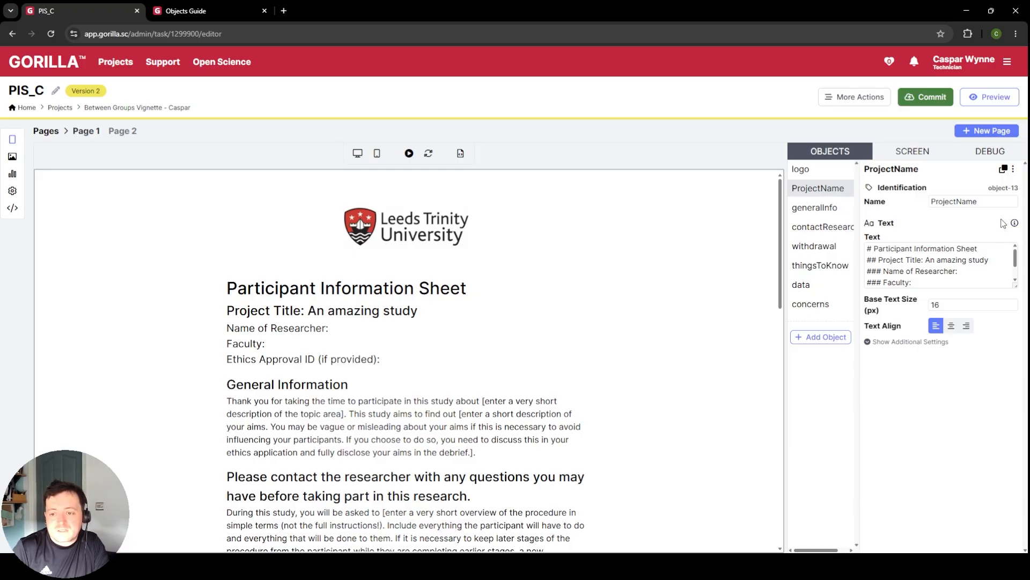
# Step: Switch to the Objects Guide and read the Text object's syntax, basic settings and additional settings
pyautogui.click(188, 11)
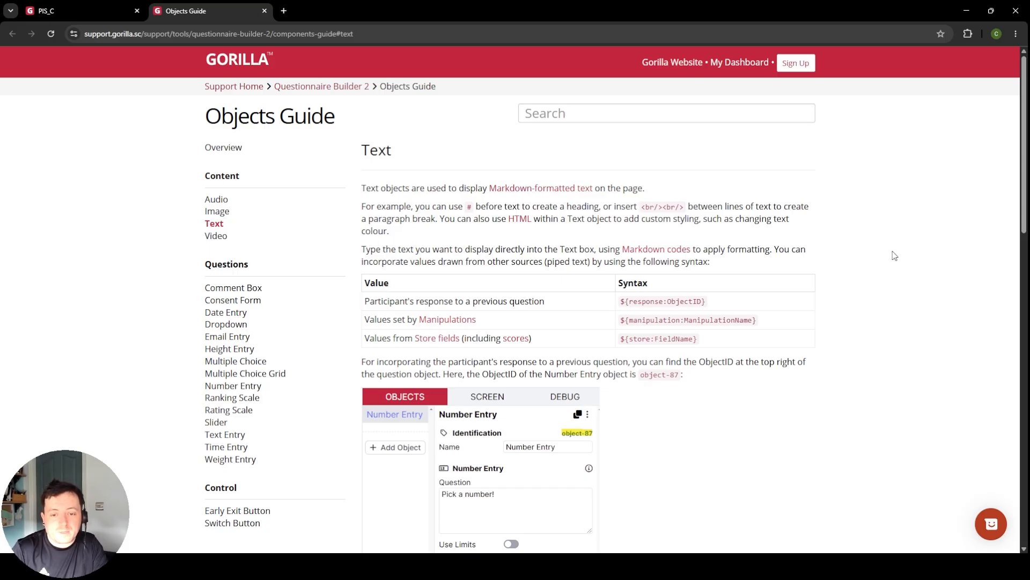
pyautogui.scroll(-2, 757, 248)
pyautogui.scroll(-5, 700, 278)
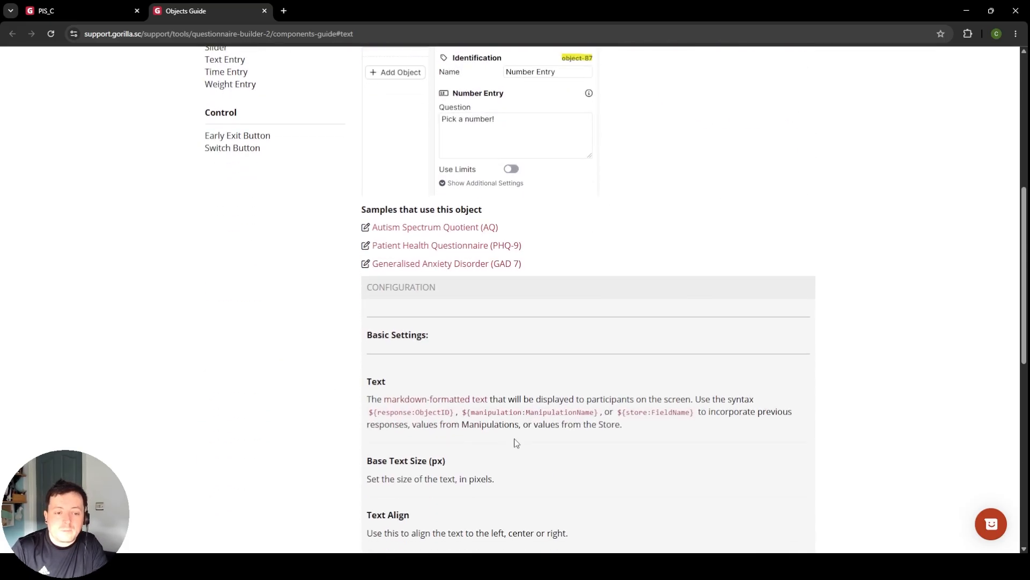
pyautogui.scroll(-5, 479, 357)
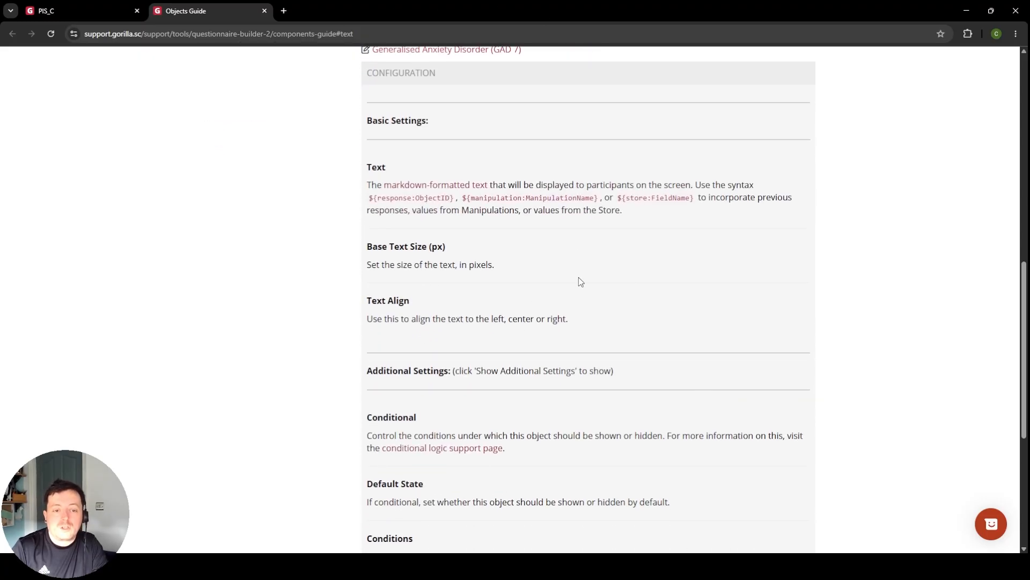
# Step: Open the Markdown formatting guide and read its syntax for titles, bold and italic text, line breaks, links and lists
pyautogui.scroll(-5, 585, 293)
pyautogui.scroll(15, 634, 297)
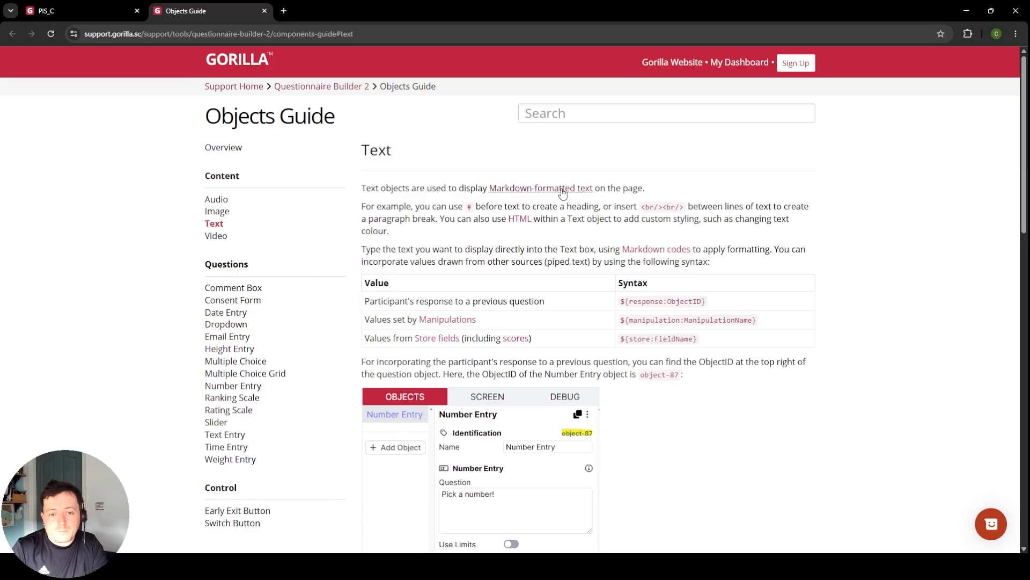
pyautogui.click(536, 192)
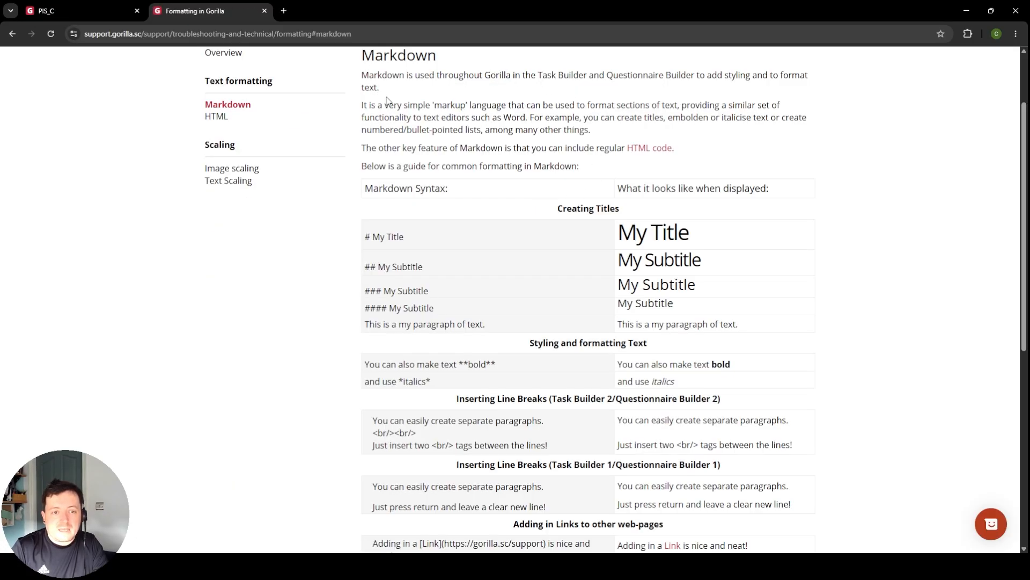
pyautogui.moveTo(379, 236); pyautogui.dragTo(677, 398)
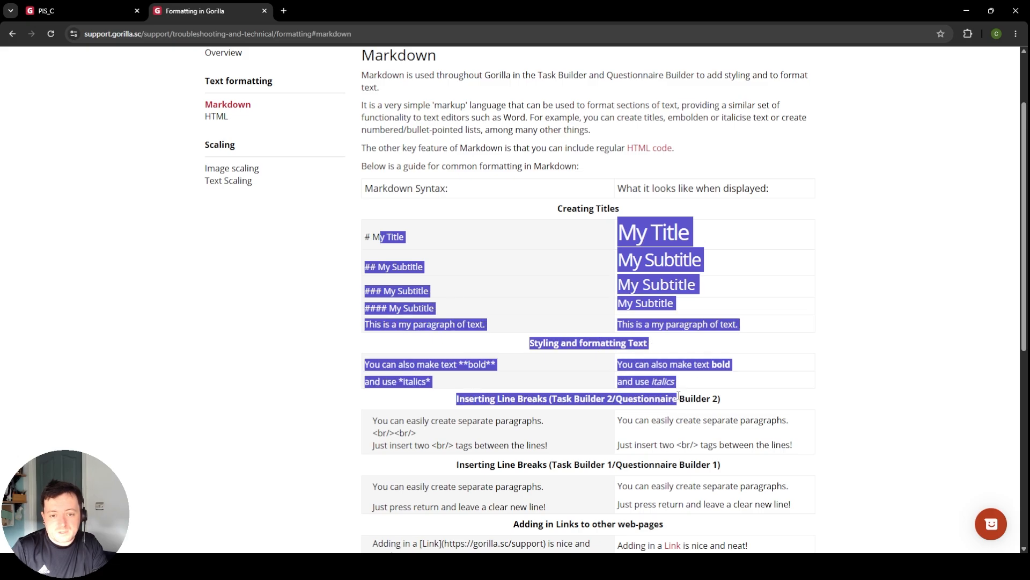
pyautogui.scroll(-3, 471, 202)
pyautogui.click(612, 485)
pyautogui.scroll(-4, 612, 485)
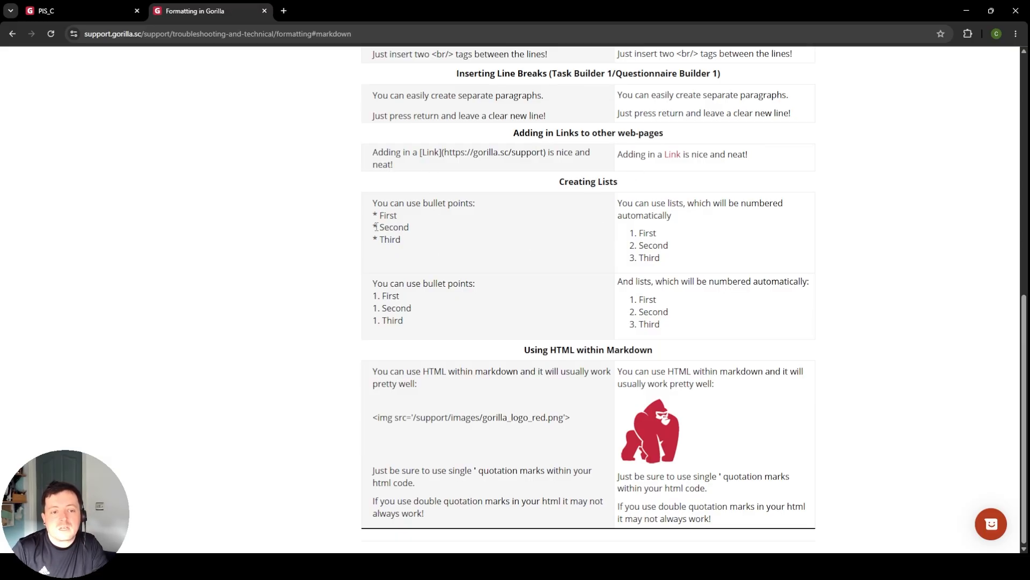
pyautogui.moveTo(372, 203); pyautogui.dragTo(703, 271)
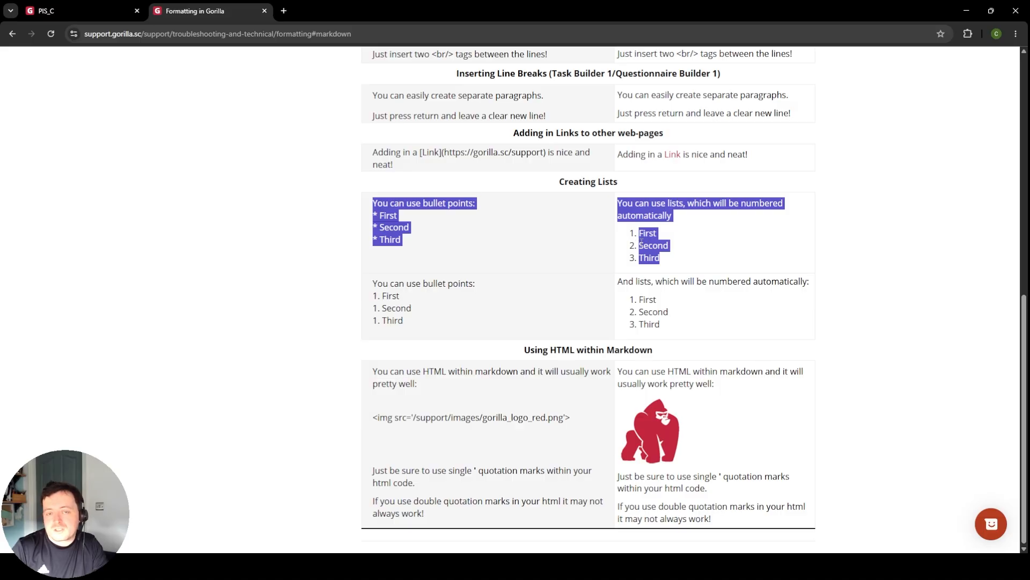
pyautogui.click(494, 245)
pyautogui.moveTo(371, 204); pyautogui.dragTo(417, 260)
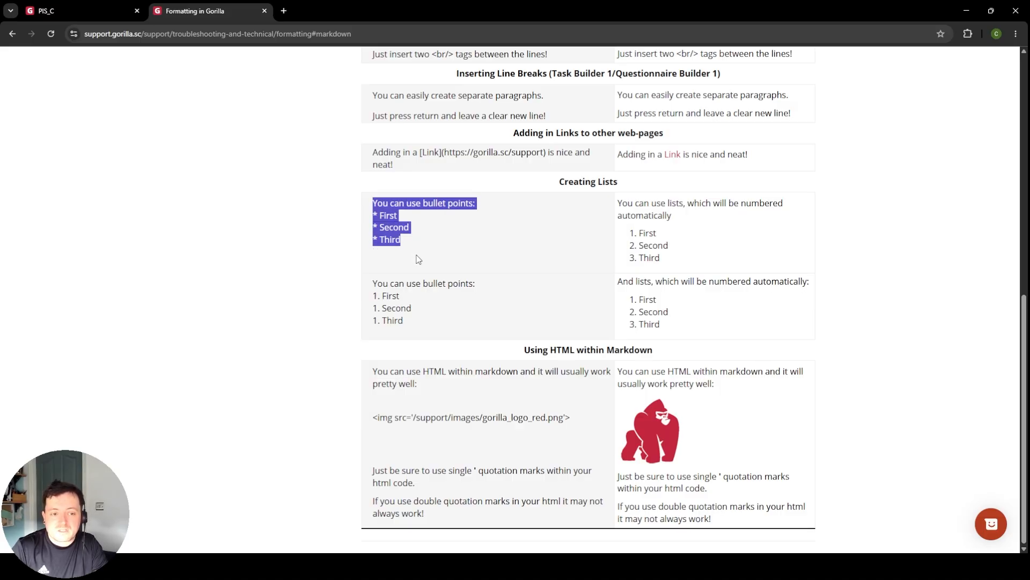
pyautogui.scroll(9, 528, 263)
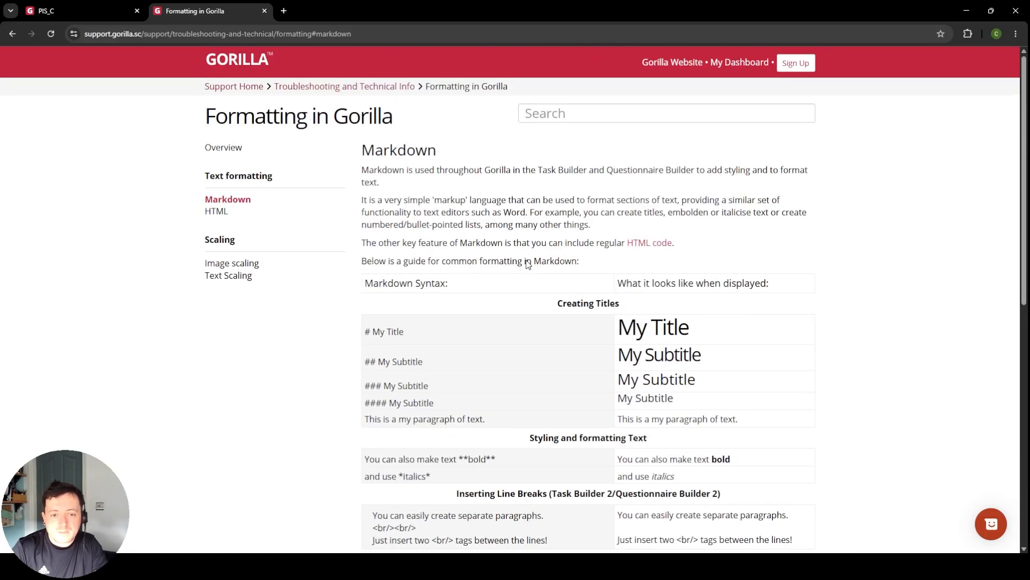
pyautogui.scroll(-4, 528, 263)
pyautogui.scroll(4, 568, 264)
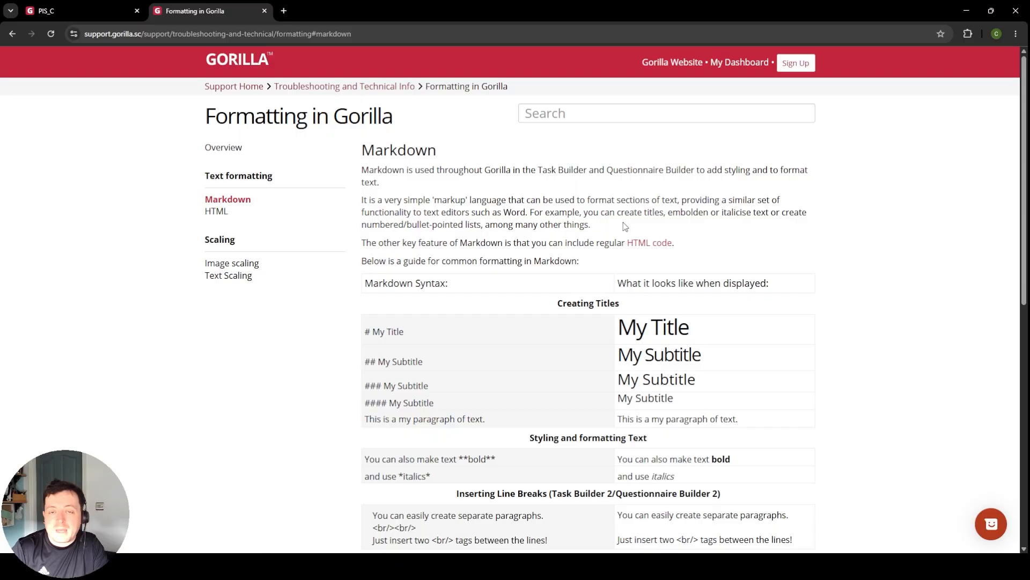
# Step: Read the HTML formatting guide's sections on titles, text styling, alignment, lists and tables, and close the guide to return to PIS_C
pyautogui.click(659, 243)
pyautogui.scroll(-2, 508, 181)
pyautogui.scroll(-4, 508, 181)
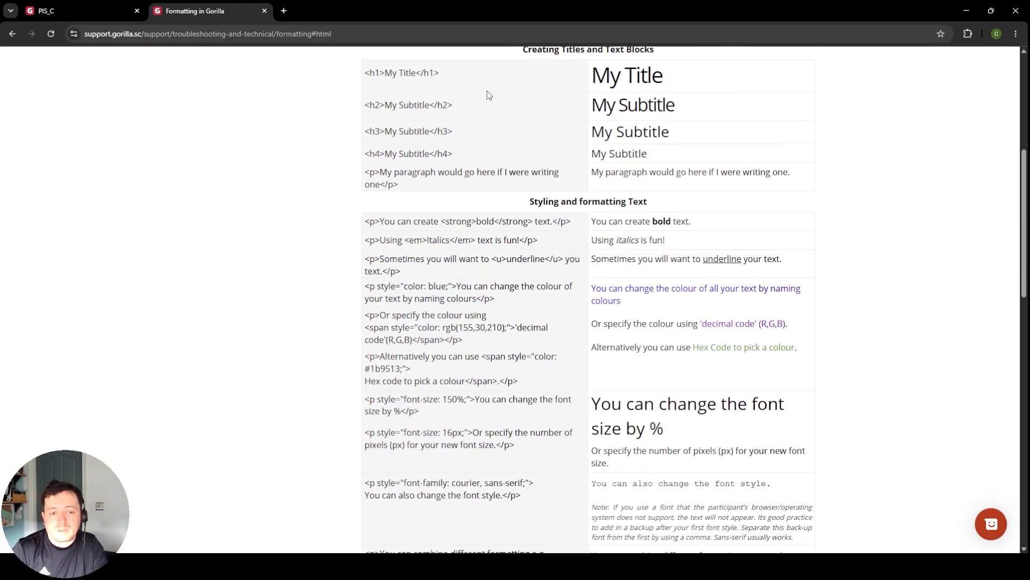
pyautogui.scroll(-4, 564, 185)
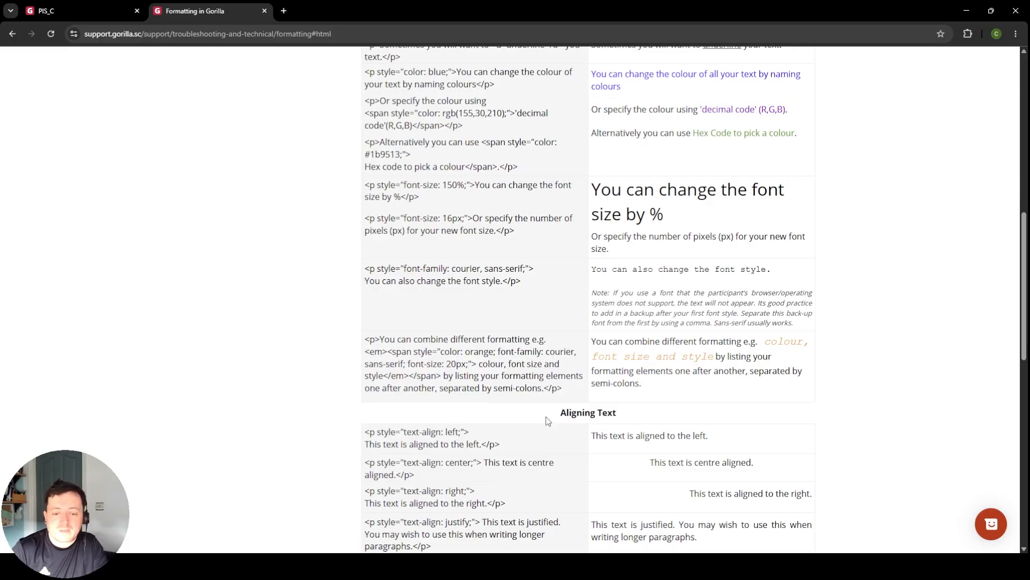
pyautogui.scroll(-5, 548, 417)
pyautogui.scroll(-6, 571, 340)
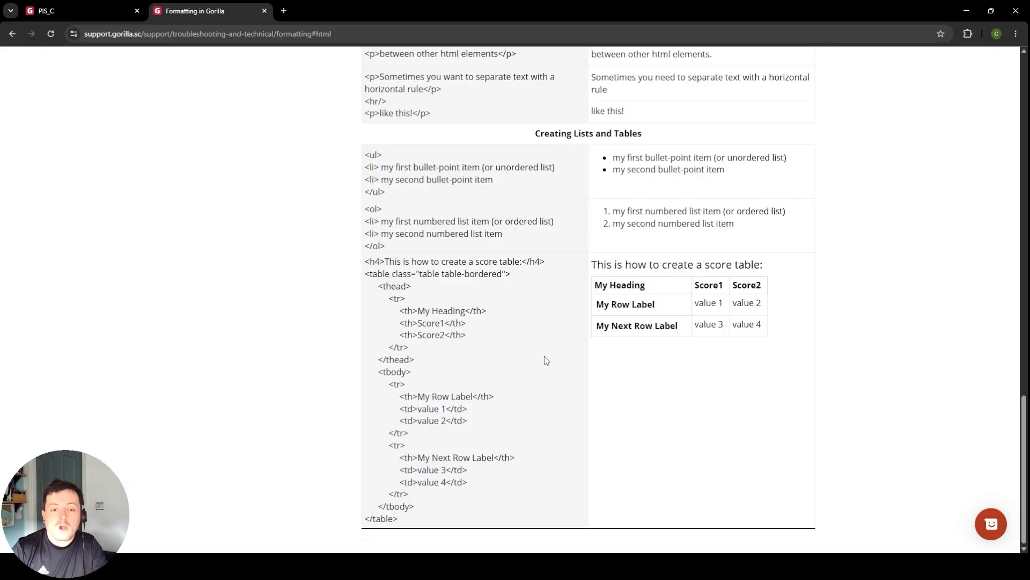
pyautogui.scroll(20, 545, 359)
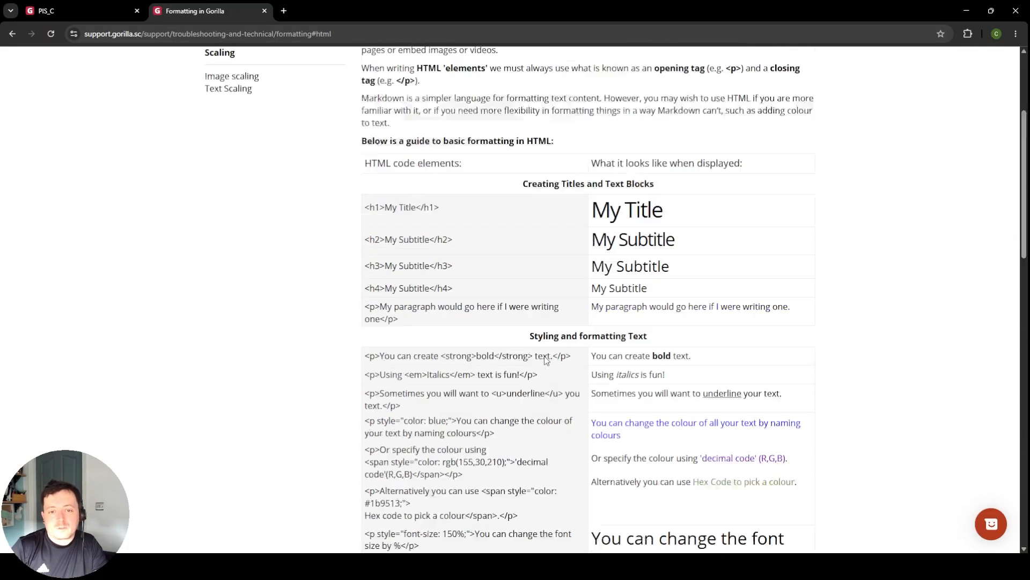
pyautogui.click(265, 11)
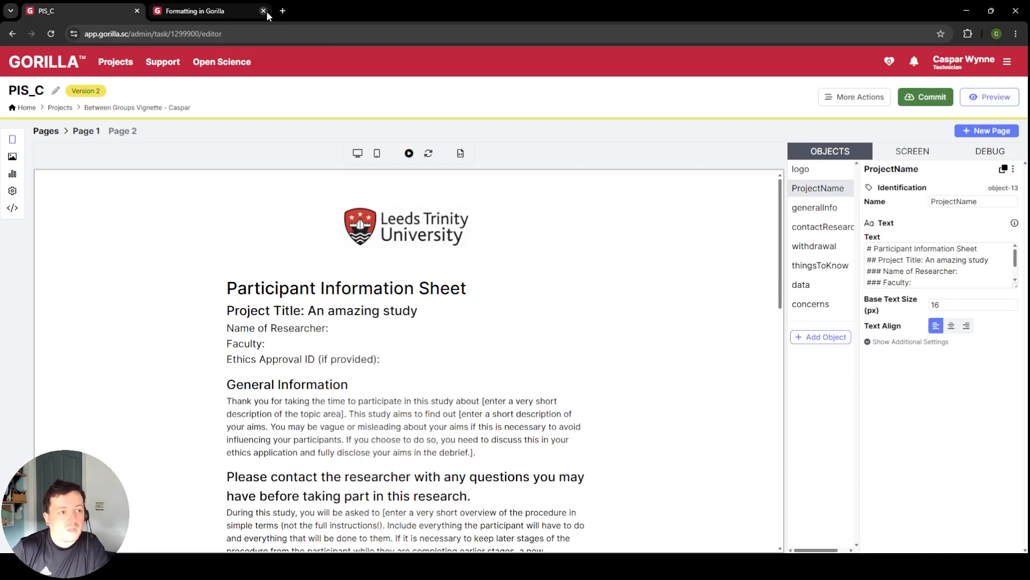
# Step: Review the information sheet text on Page 1 from the project title through to the concerns or complaints section
pyautogui.scroll(-3, 560, 349)
pyautogui.scroll(3, 565, 324)
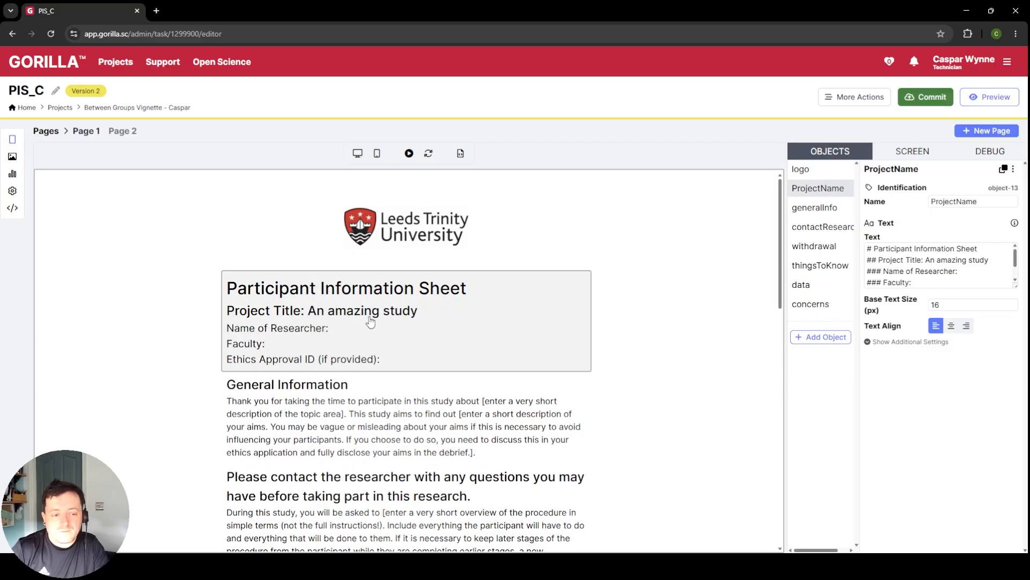
pyautogui.scroll(-2, 375, 322)
pyautogui.scroll(-3, 409, 402)
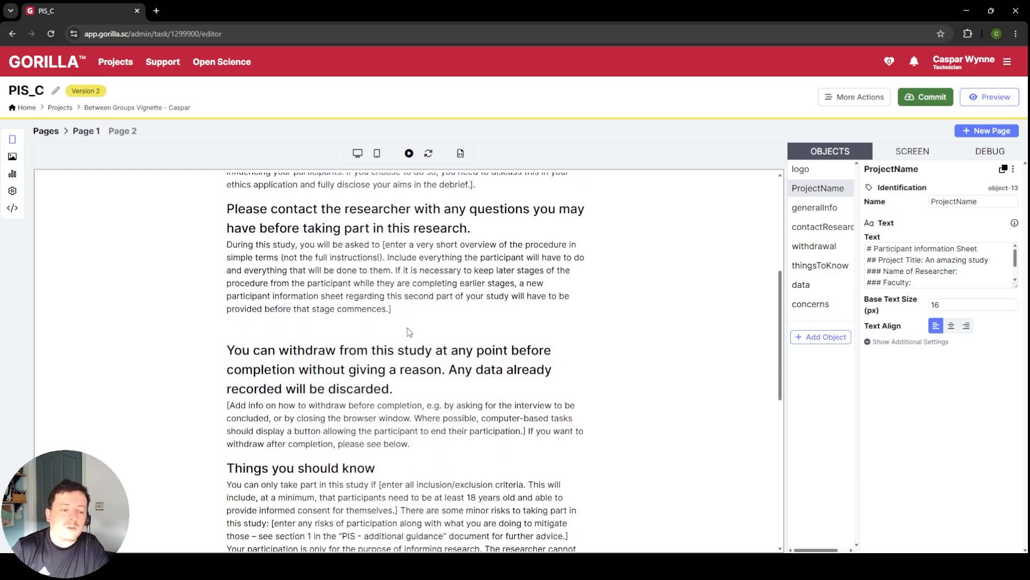
pyautogui.scroll(-2, 407, 477)
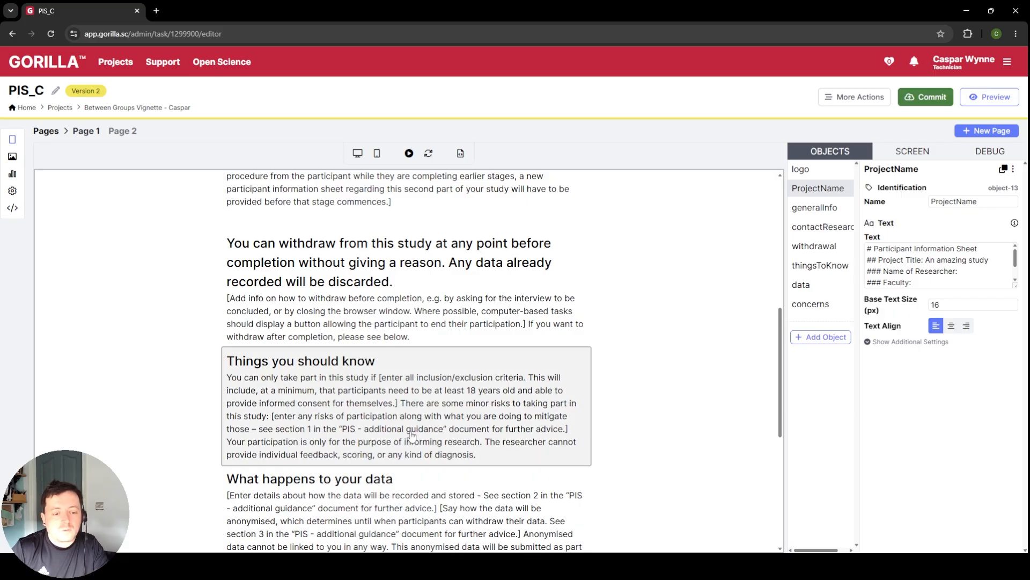
pyautogui.scroll(-4, 413, 450)
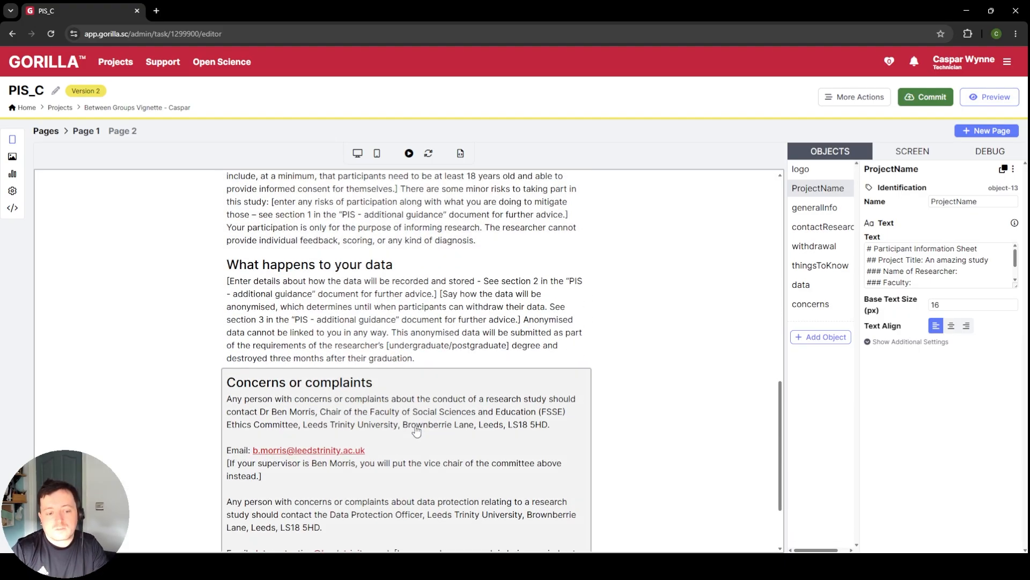
pyautogui.scroll(12, 416, 431)
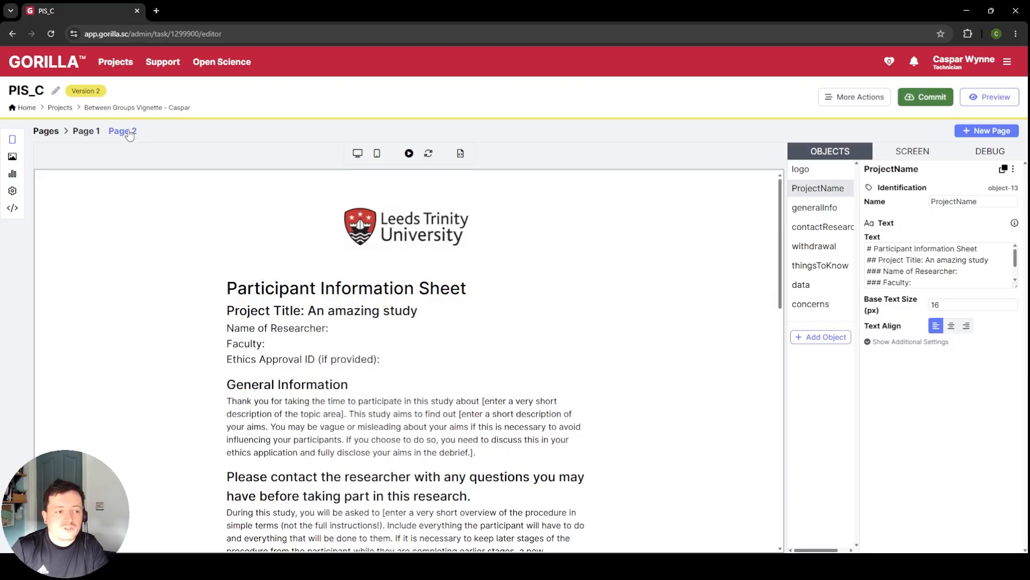
# Step: Open Page 2 and review all consent statements, including those marked as if appropriate
pyautogui.click(124, 132)
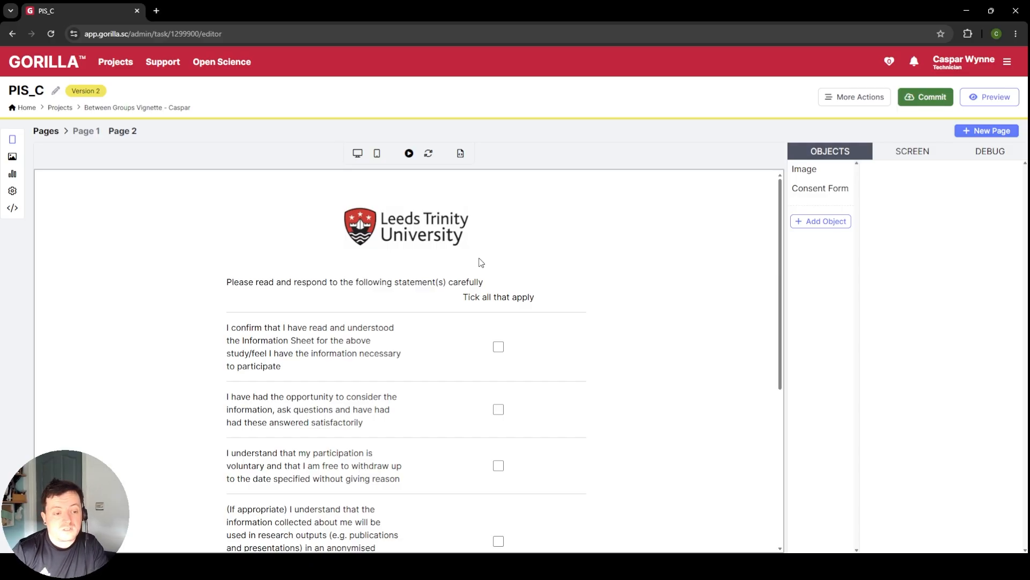
pyautogui.scroll(-4, 537, 285)
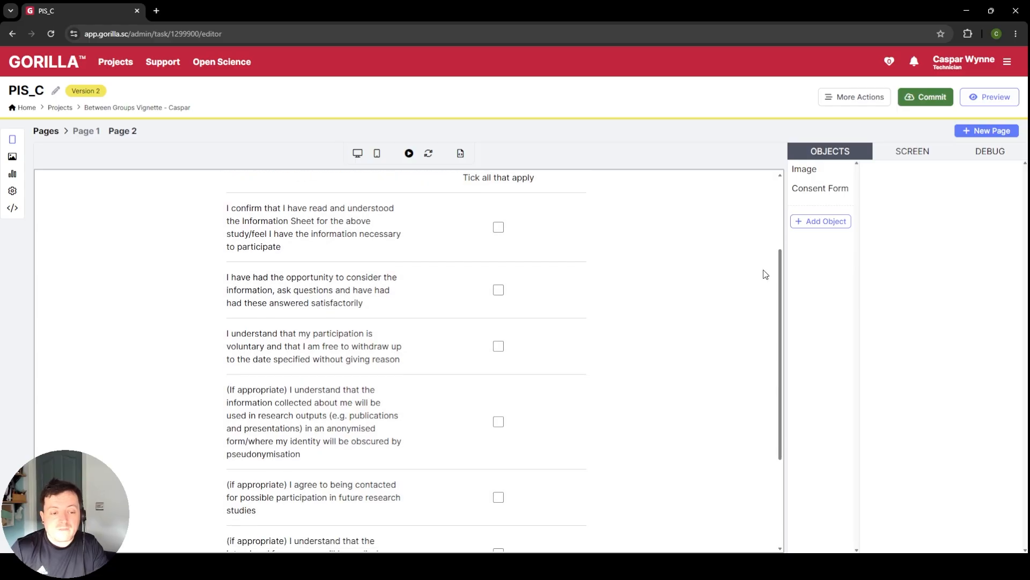
pyautogui.scroll(-1, 745, 281)
pyautogui.scroll(4, 751, 276)
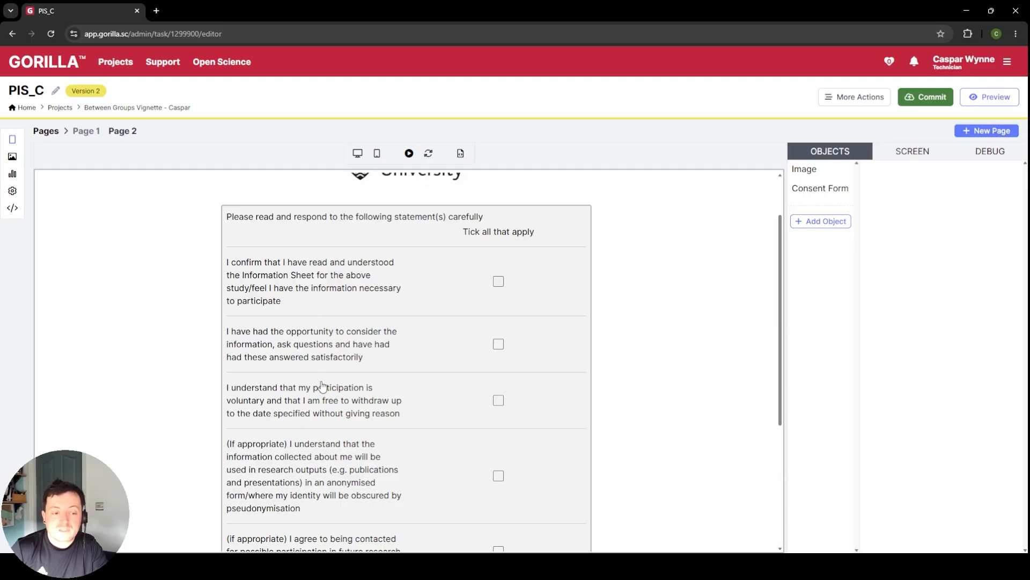
pyautogui.scroll(-3, 322, 387)
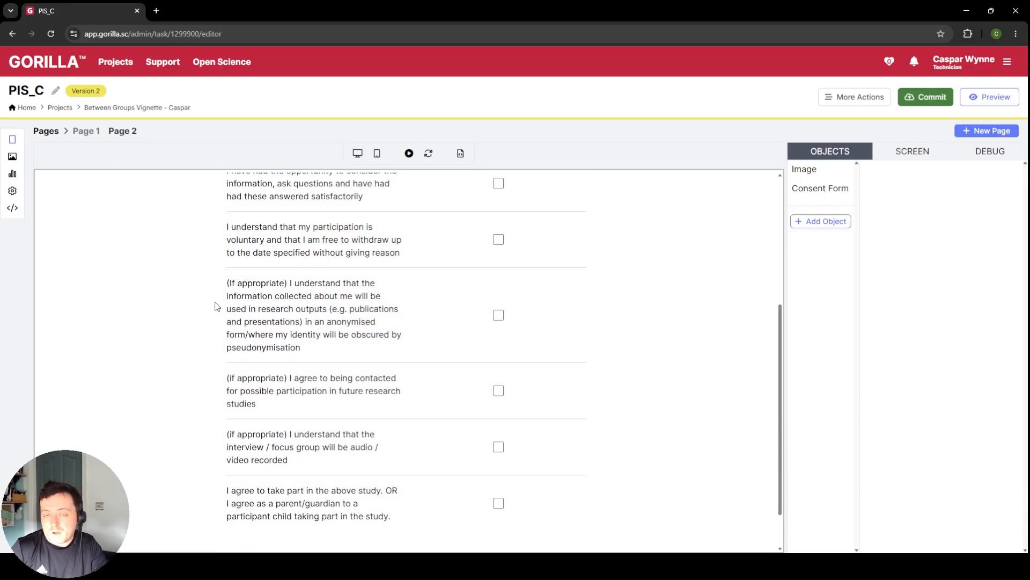
pyautogui.scroll(1, 322, 354)
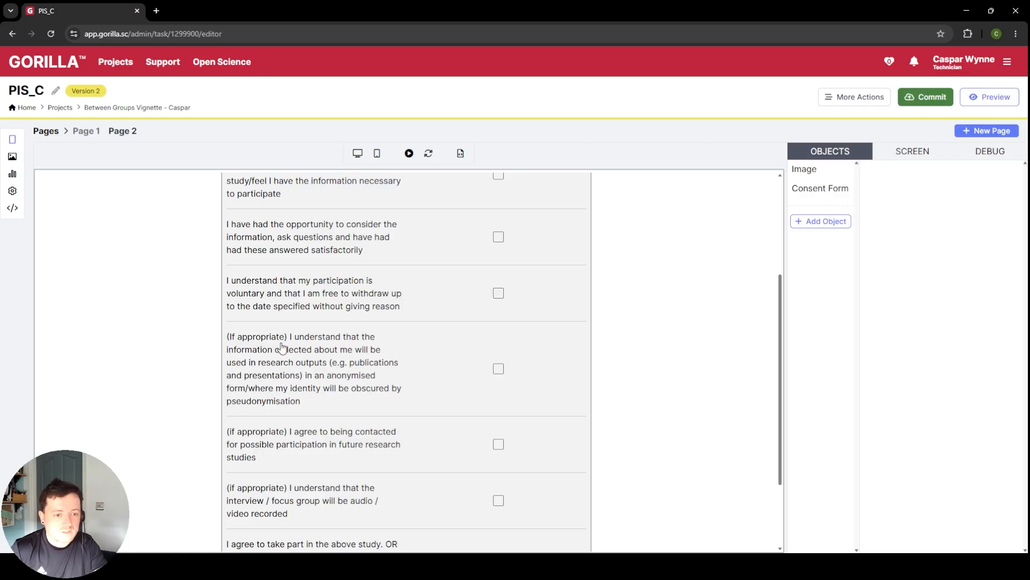
pyautogui.scroll(3, 539, 352)
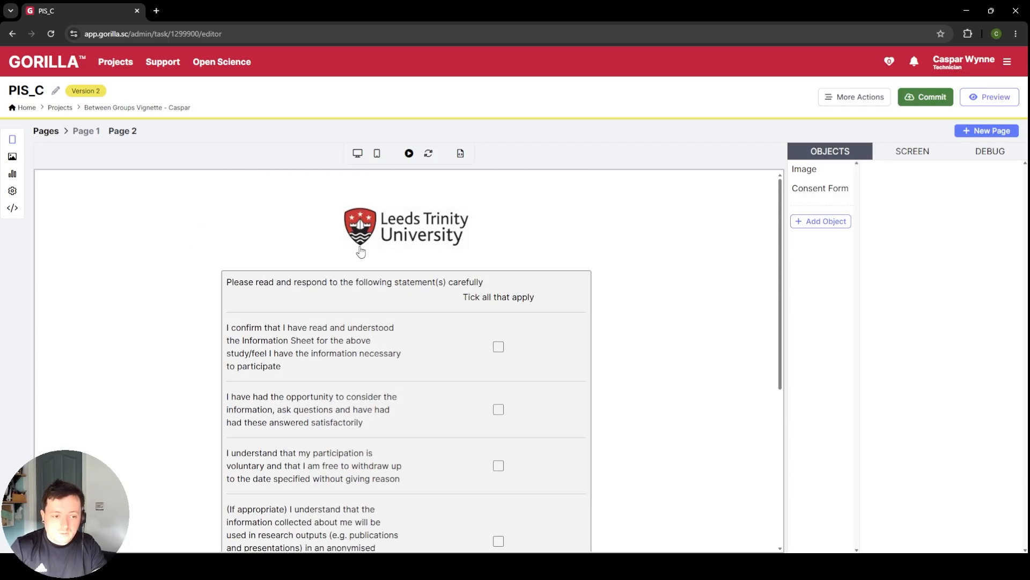
# Step: Remove the recording and contact statement rows from the Consent Form object
pyautogui.click(822, 189)
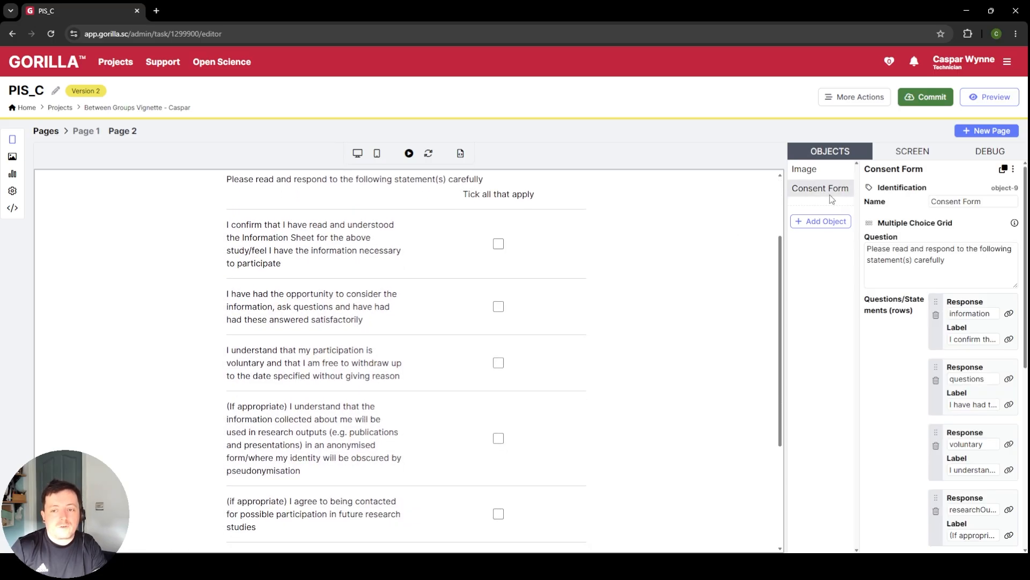
pyautogui.scroll(-5, 989, 303)
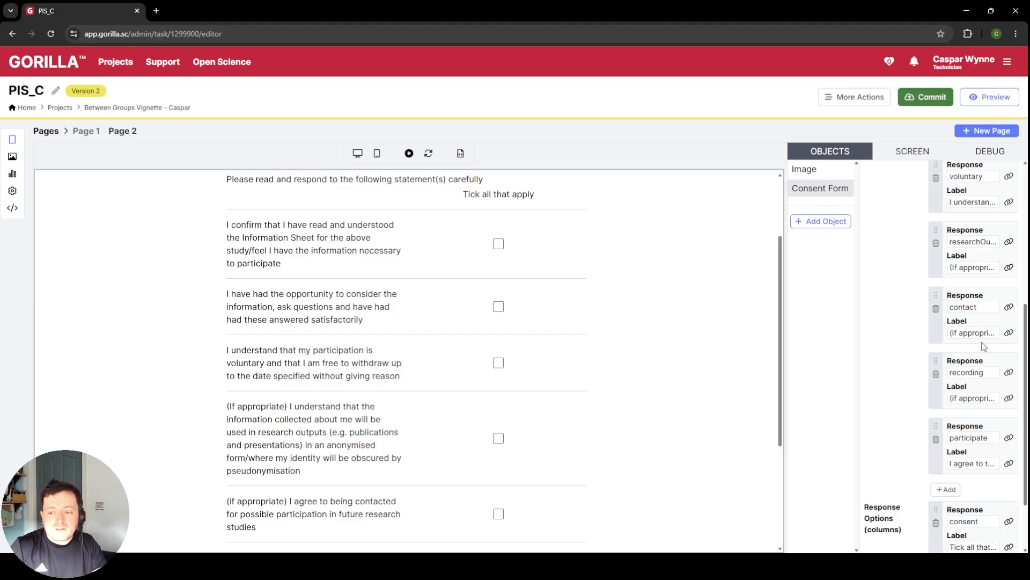
pyautogui.click(937, 379)
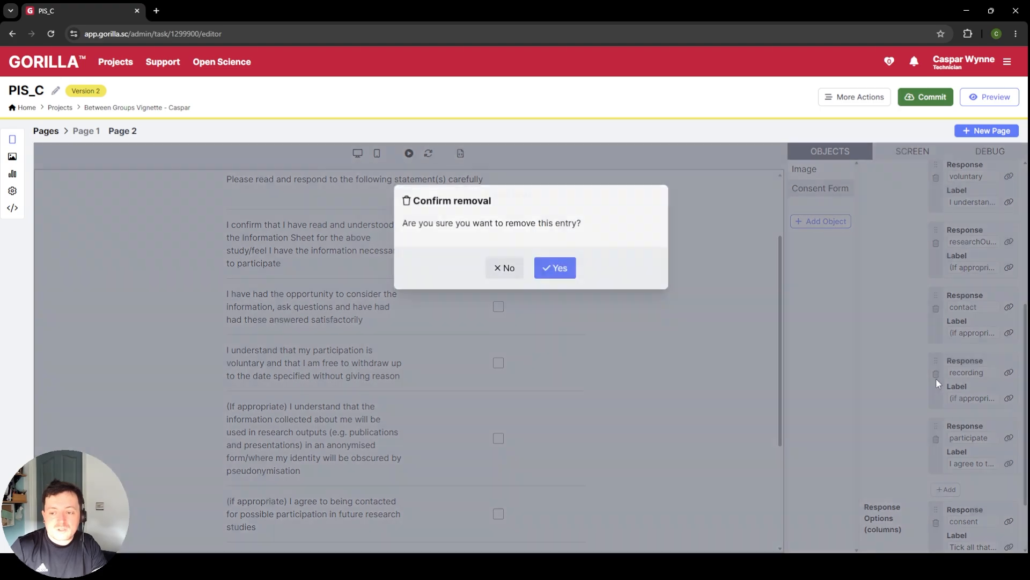
pyautogui.click(570, 270)
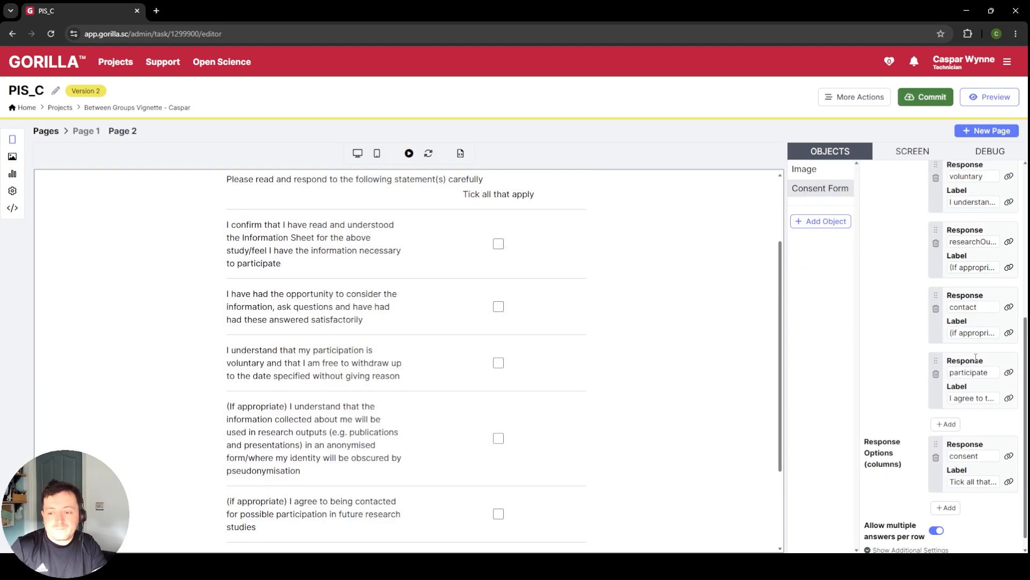
pyautogui.click(936, 308)
pyautogui.click(557, 271)
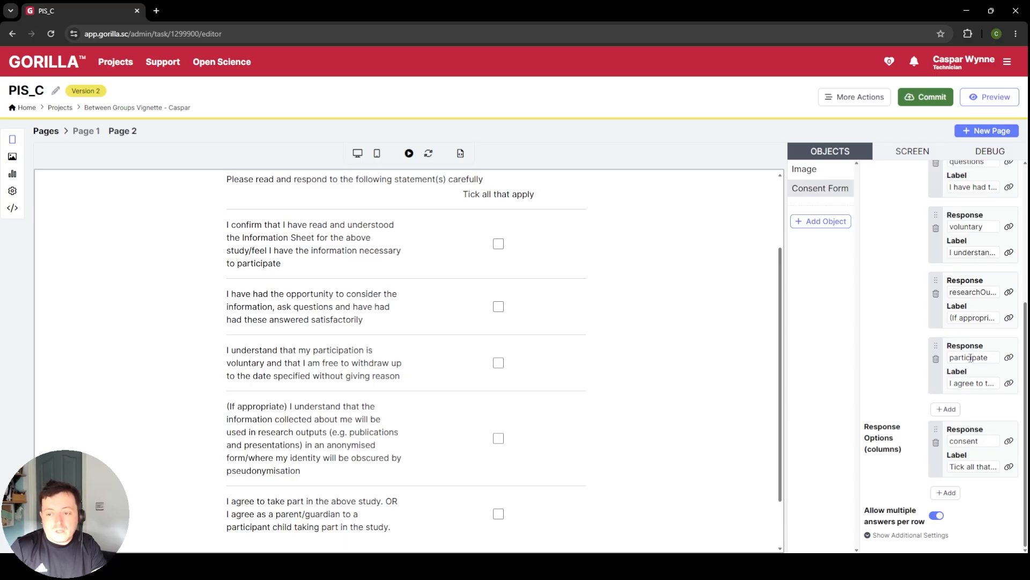
# Step: Delete the "(If appropriate)" prefix from the research outputs statement's label so it begins with "I understand"
pyautogui.click(977, 317)
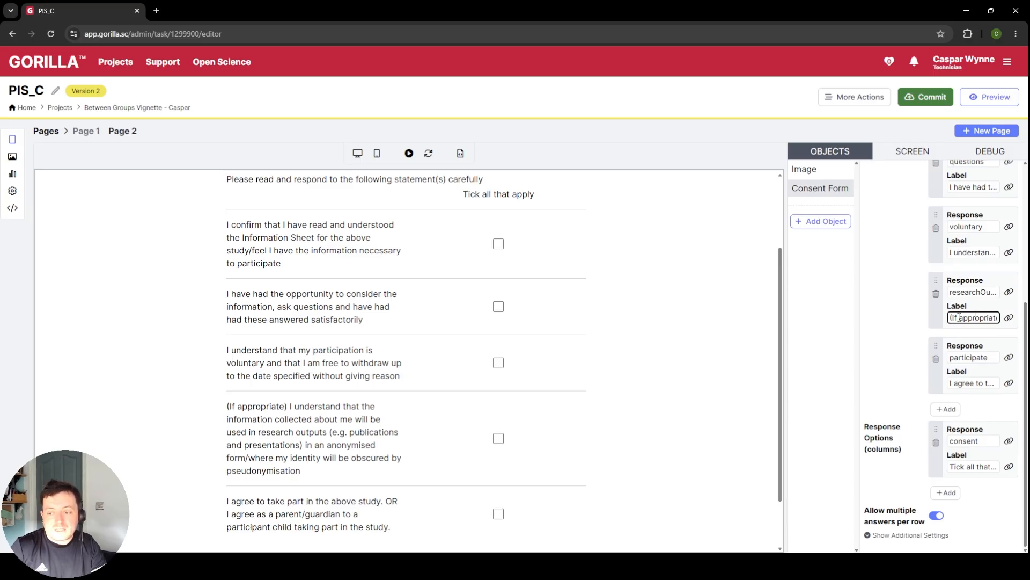
pyautogui.press('Delete')
pyautogui.press('Delete')
pyautogui.press('Delete')
pyautogui.press('Delete')
pyautogui.press('Delete')
pyautogui.press('Delete')
pyautogui.press('Delete')
pyautogui.press('Delete')
pyautogui.press('Delete')
pyautogui.press('Delete')
pyautogui.press('Delete')
pyautogui.press('Delete')
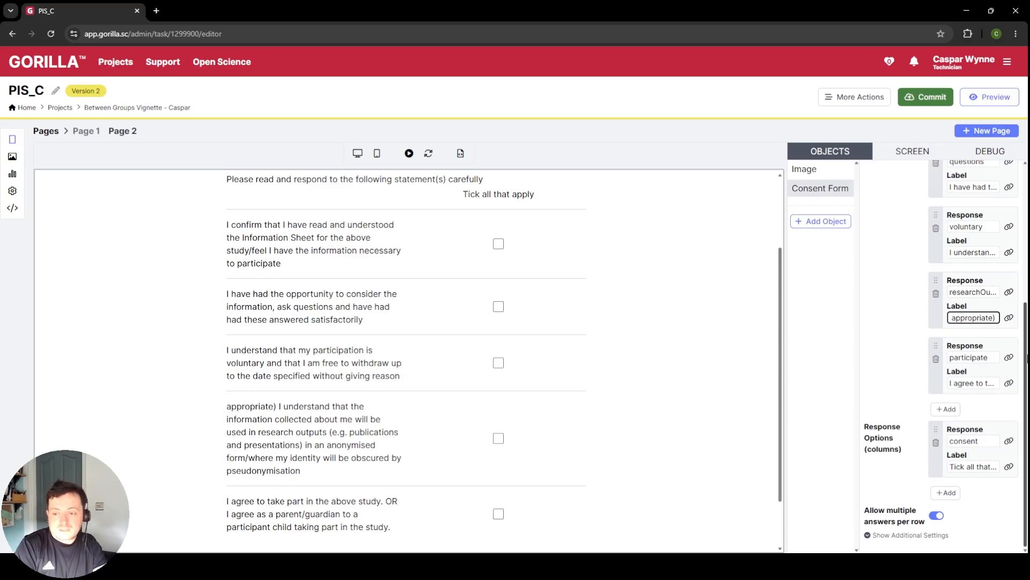
pyautogui.press('Delete')
pyautogui.press('Delete')
pyautogui.press('Delete')
pyautogui.press('Delete')
pyautogui.press('Delete')
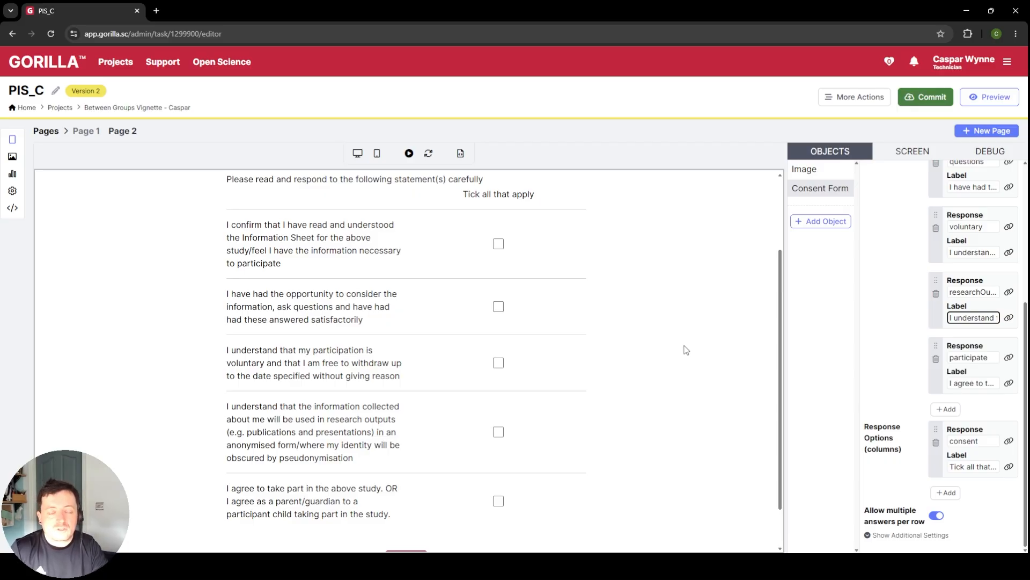
# Step: Show the Consent Form's additional settings and examine the layout, row order, Optional and Conditional options
pyautogui.click(901, 536)
pyautogui.scroll(-4, 902, 388)
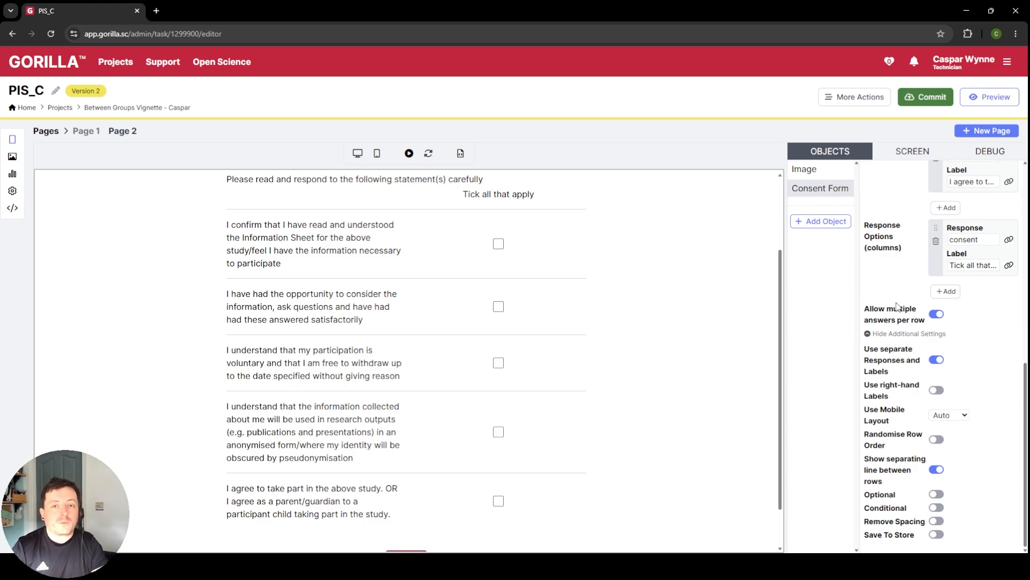
pyautogui.click(893, 333)
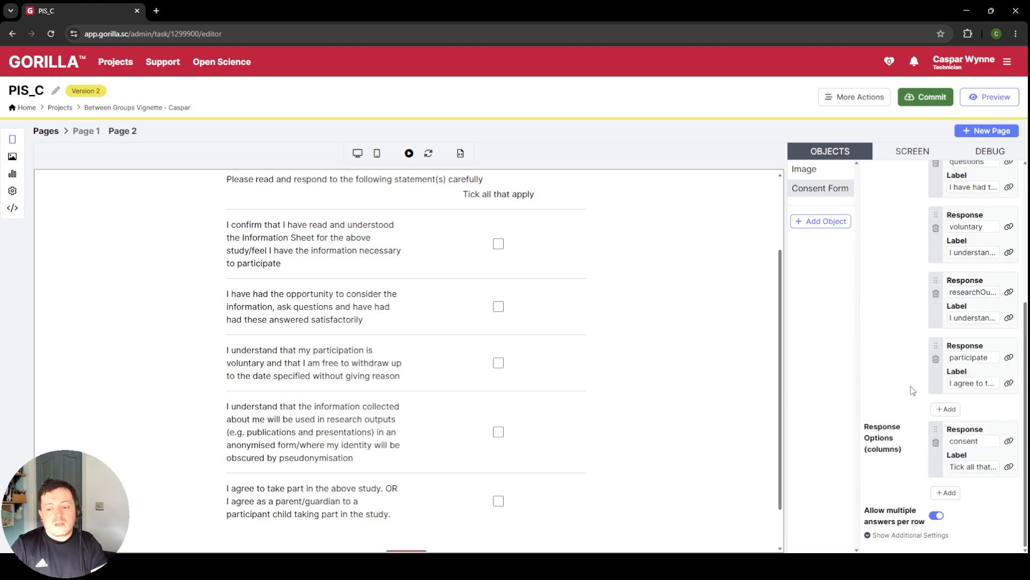
pyautogui.click(900, 539)
pyautogui.moveTo(897, 349)
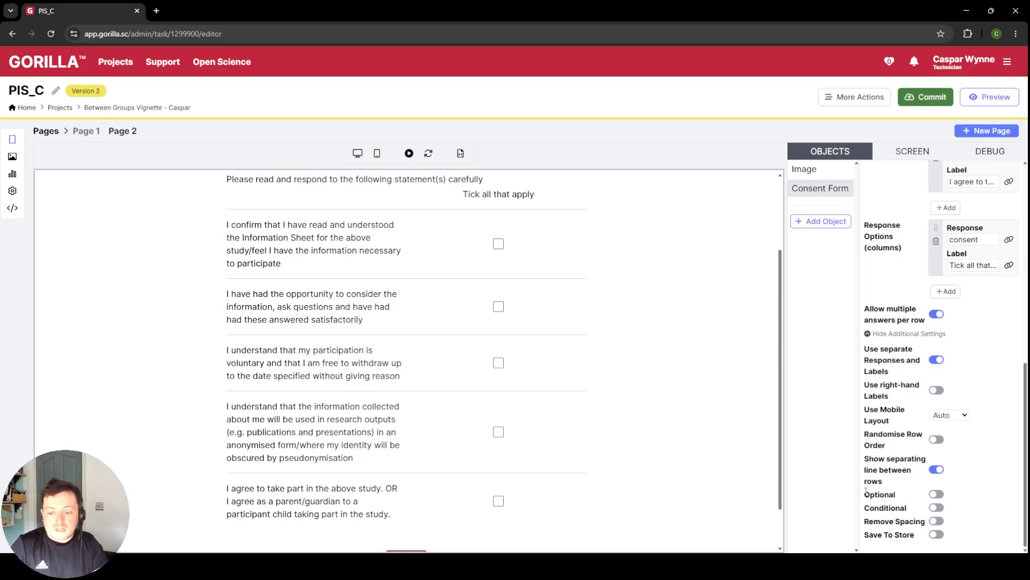
# Step: Try the Consent Form's Optional setting by switching it on and back off
pyautogui.click(939, 496)
pyautogui.click(940, 496)
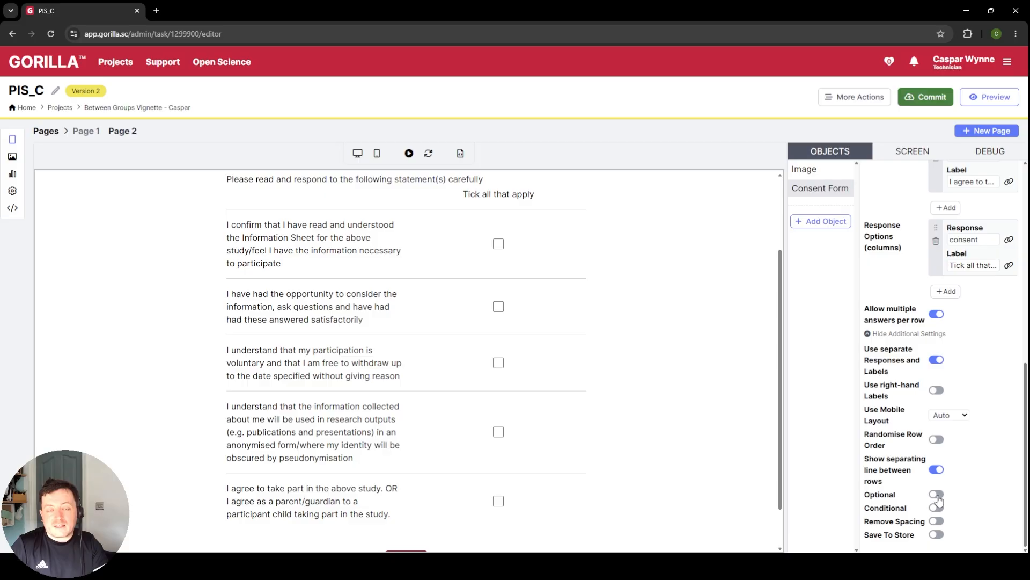
pyautogui.click(939, 496)
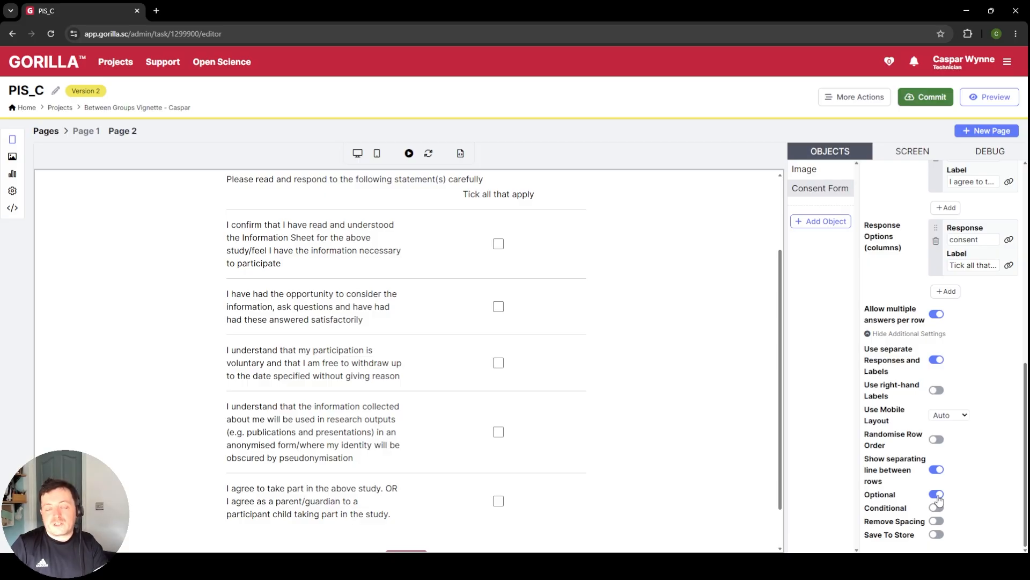
pyautogui.click(939, 496)
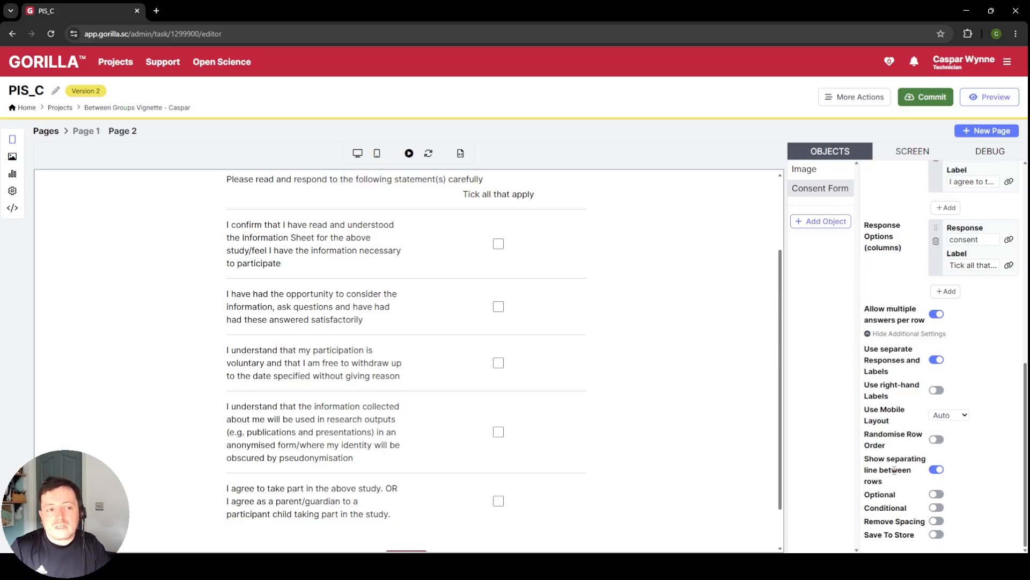
# Step: Commit version 2 of PIS_C with the description "Imported PIS_C, edited the project title and removed uncessary questions from Consent."
pyautogui.click(934, 97)
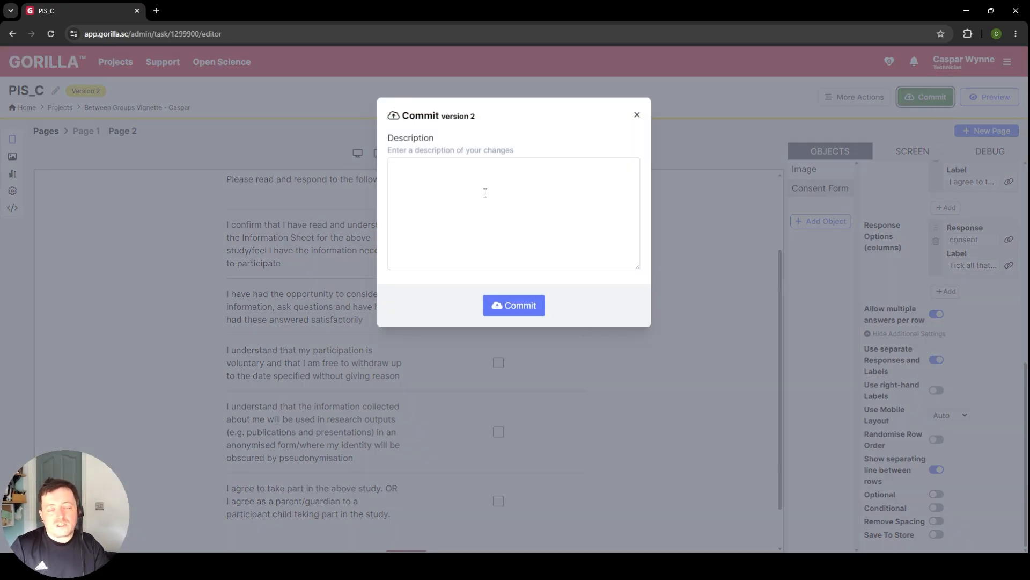
pyautogui.click(485, 192)
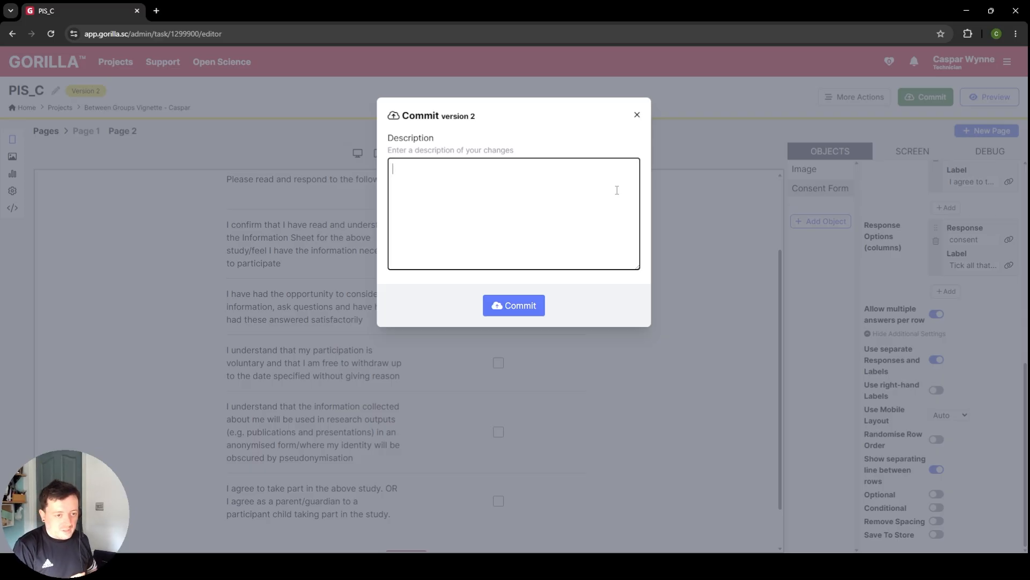
pyautogui.write('Imported ')
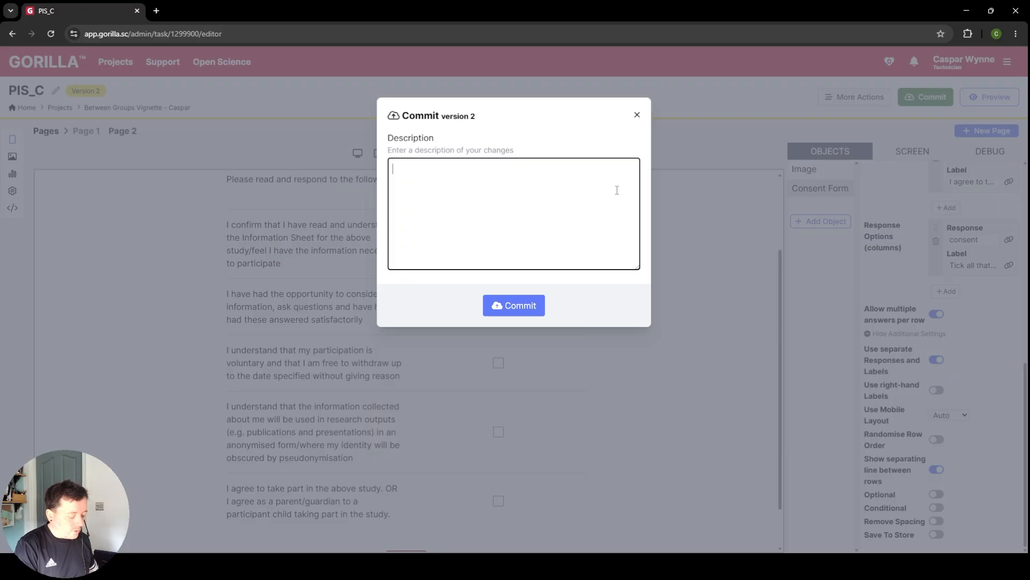
pyautogui.write('PIS')
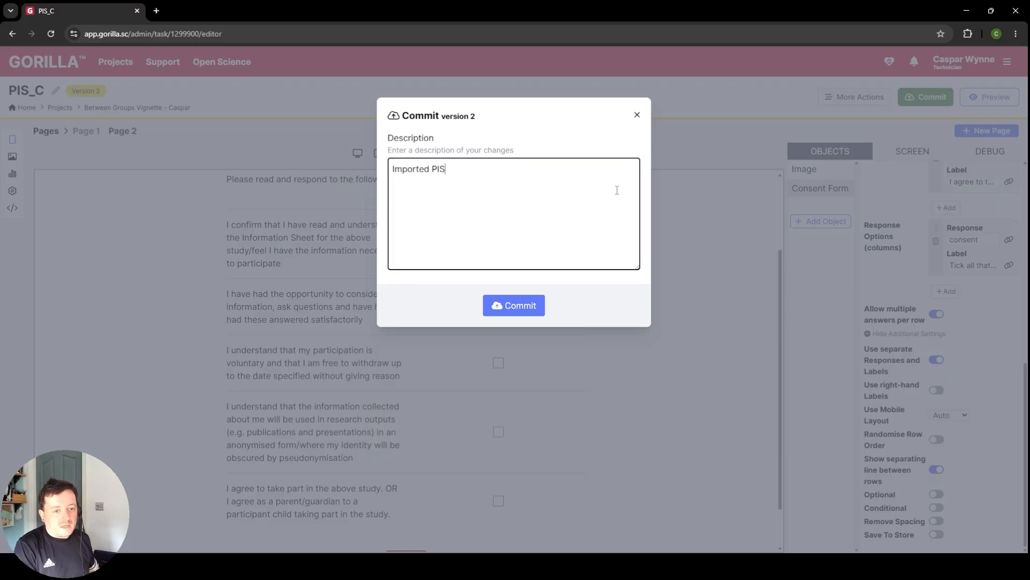
pyautogui.write('_C, edite')
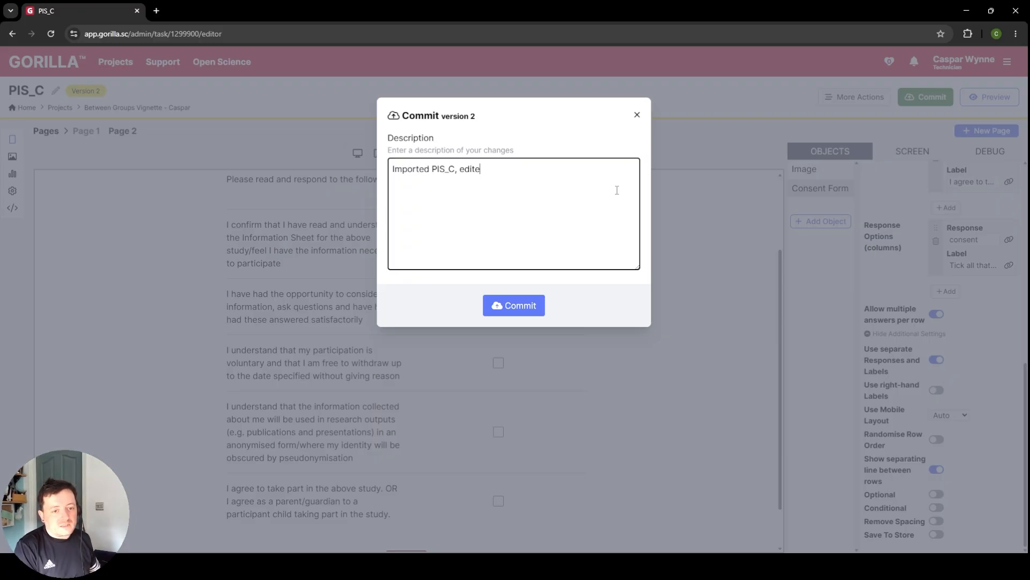
pyautogui.write('d the project title and removed ')
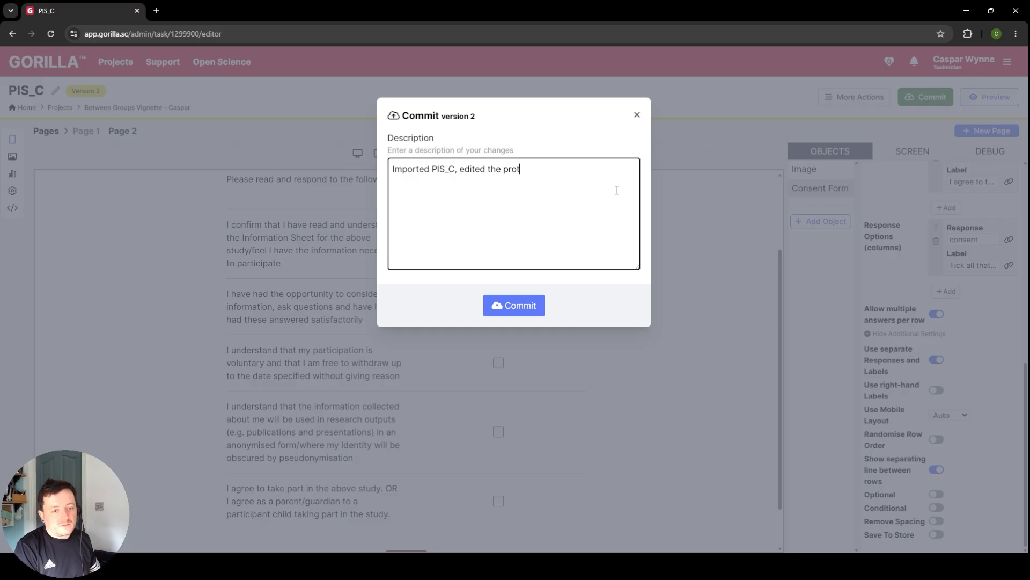
pyautogui.write('unc')
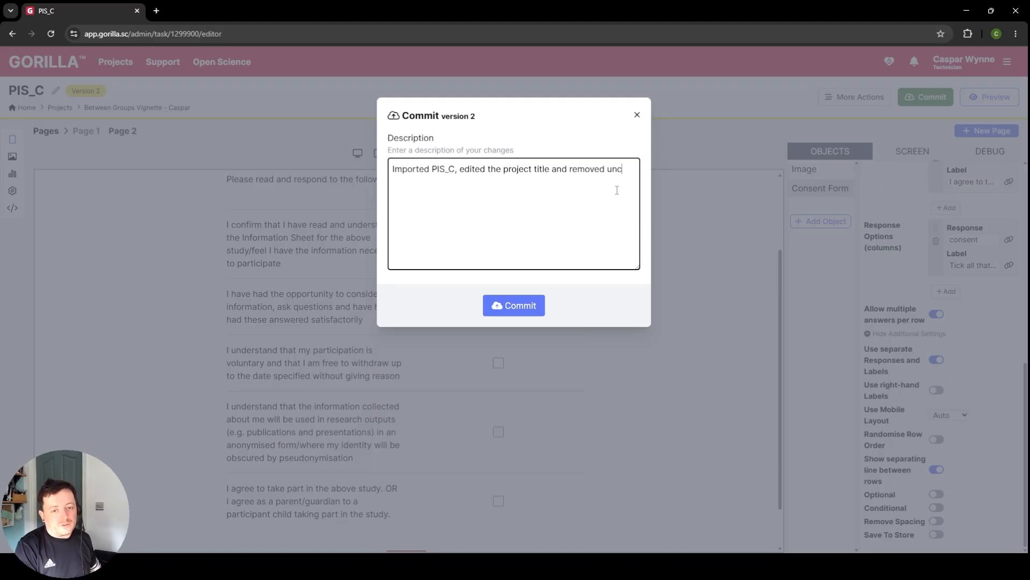
pyautogui.write('essary question')
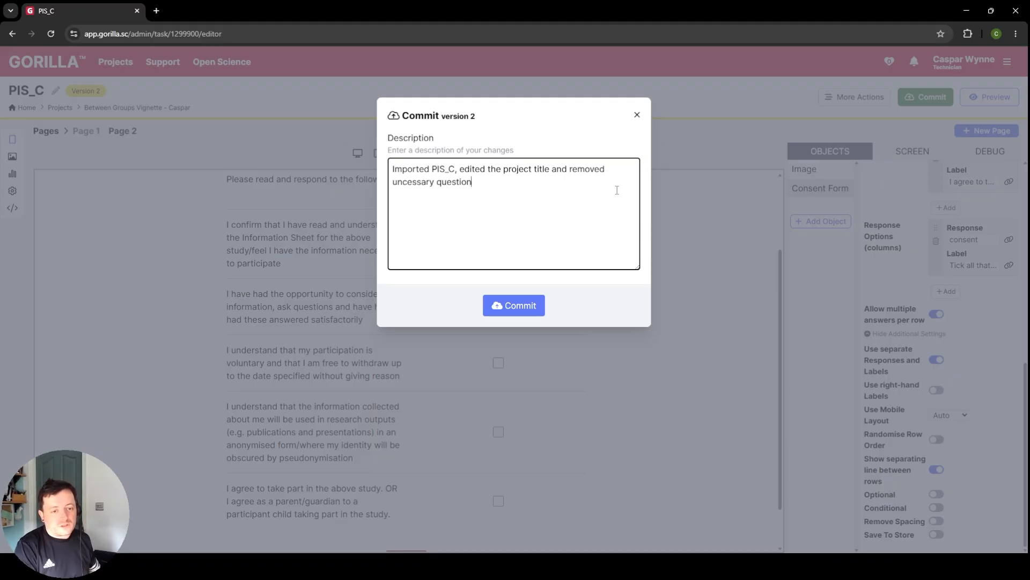
pyautogui.write('s from Consent.')
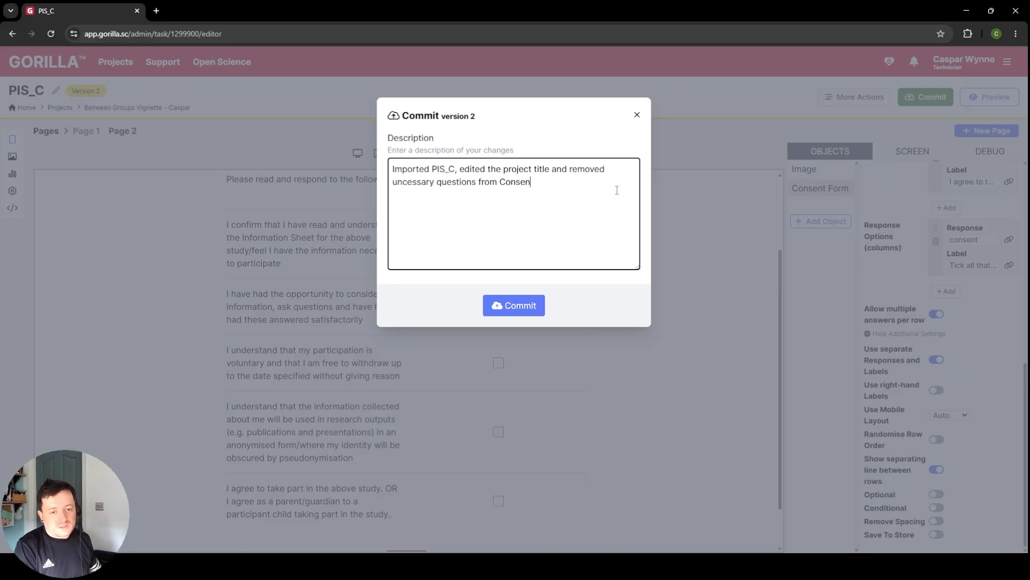
pyautogui.click(540, 310)
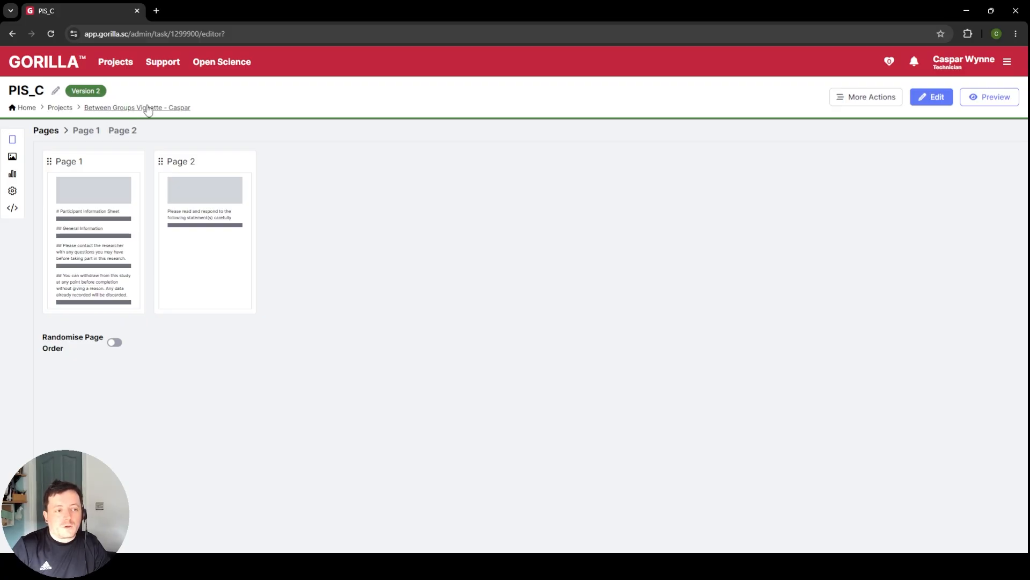
# Step: Return to the Between Groups Vignette project and create a new questionnaire named "Demographics"
pyautogui.click(163, 112)
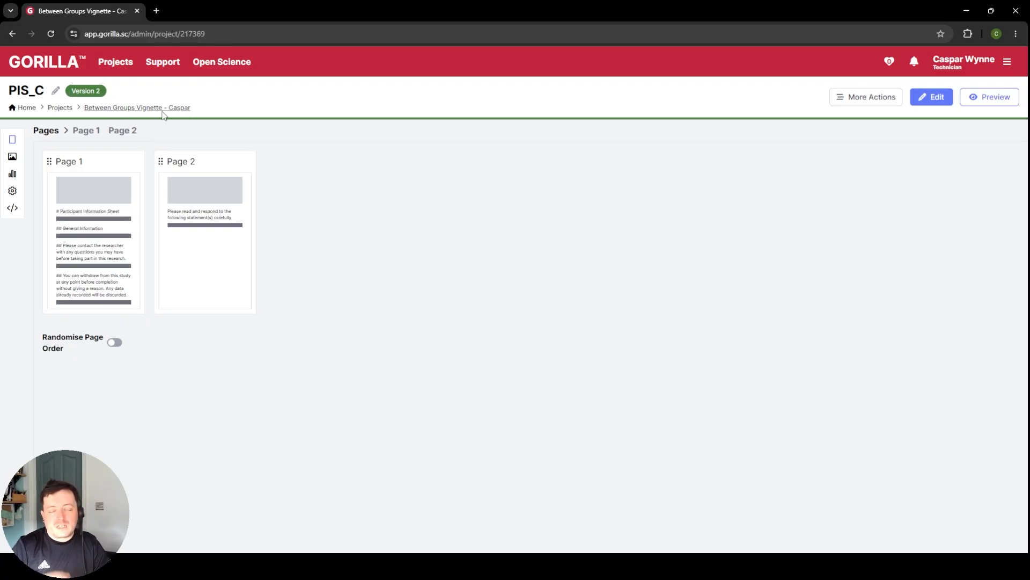
pyautogui.click(46, 333)
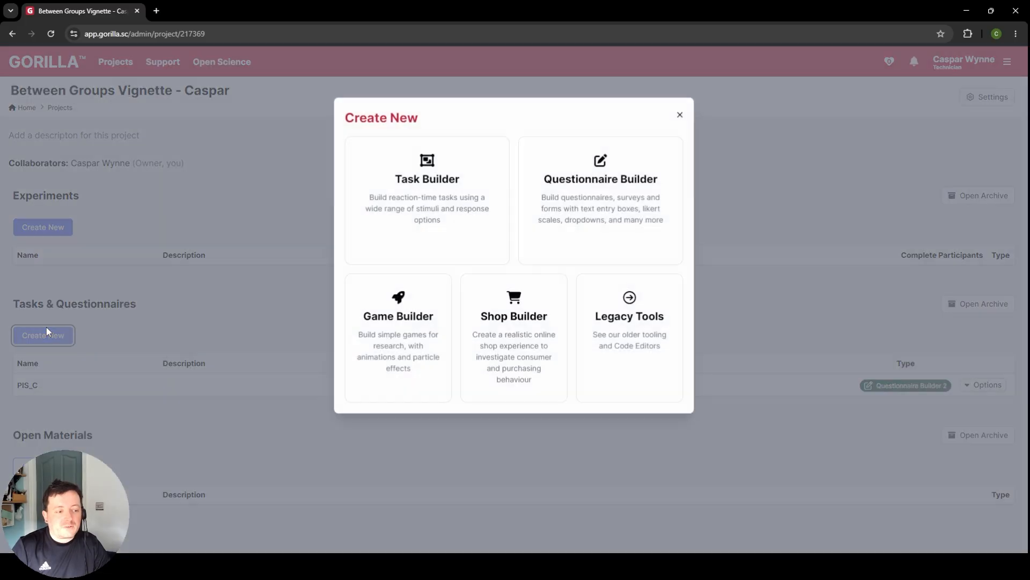
pyautogui.click(565, 191)
pyautogui.moveTo(433, 156); pyautogui.dragTo(233, 149)
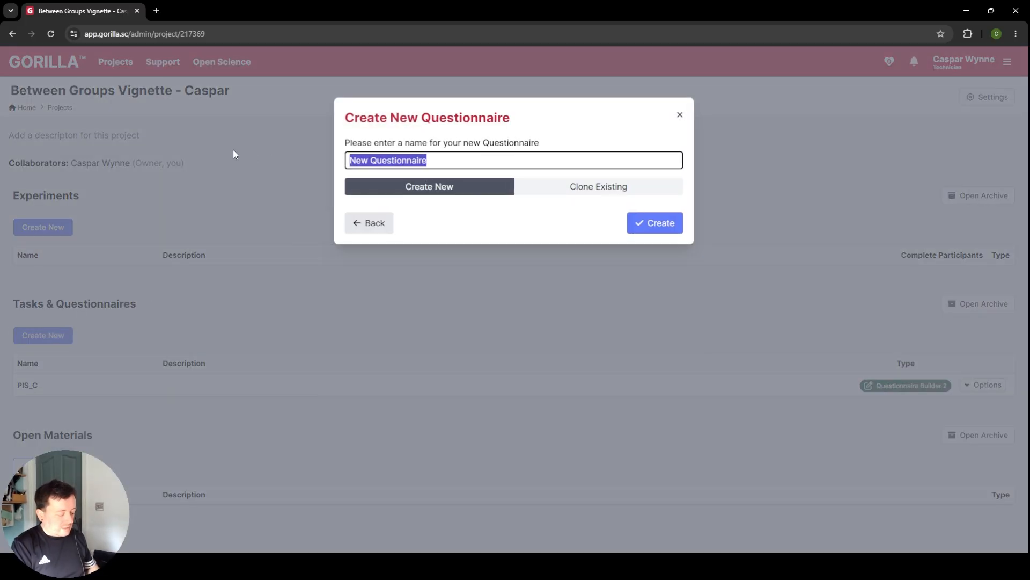
pyautogui.write('Demographics')
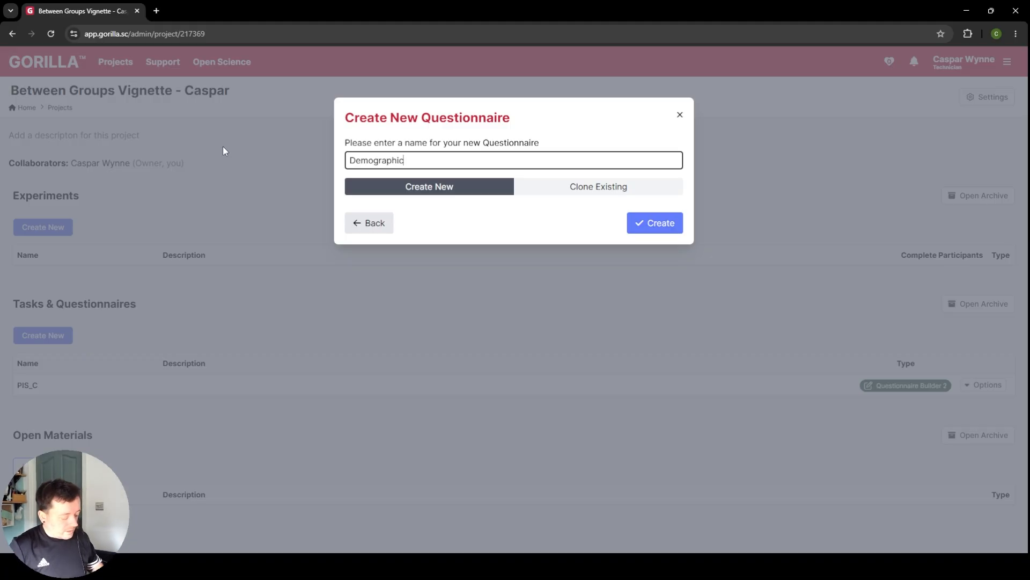
pyautogui.write('s')
pyautogui.click(639, 225)
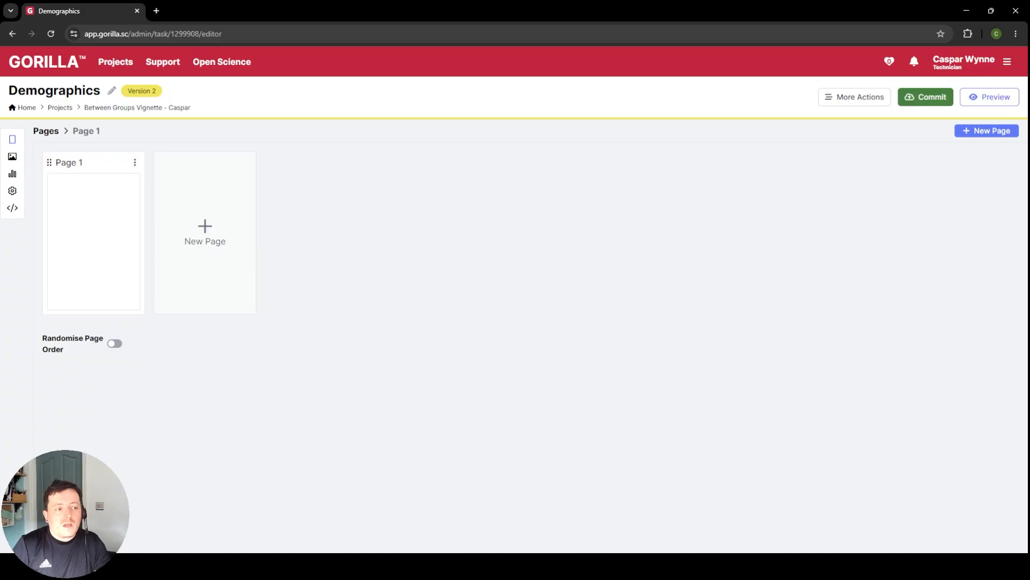
# Step: Add a Number Entry object to Page 1 of the Demographics questionnaire and name it "age"
pyautogui.click(98, 214)
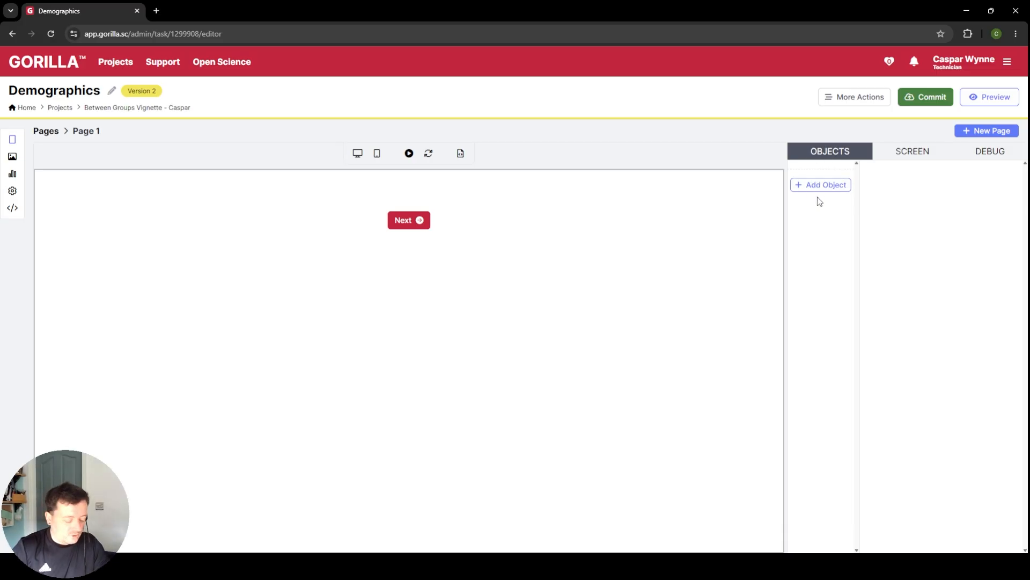
pyautogui.click(835, 187)
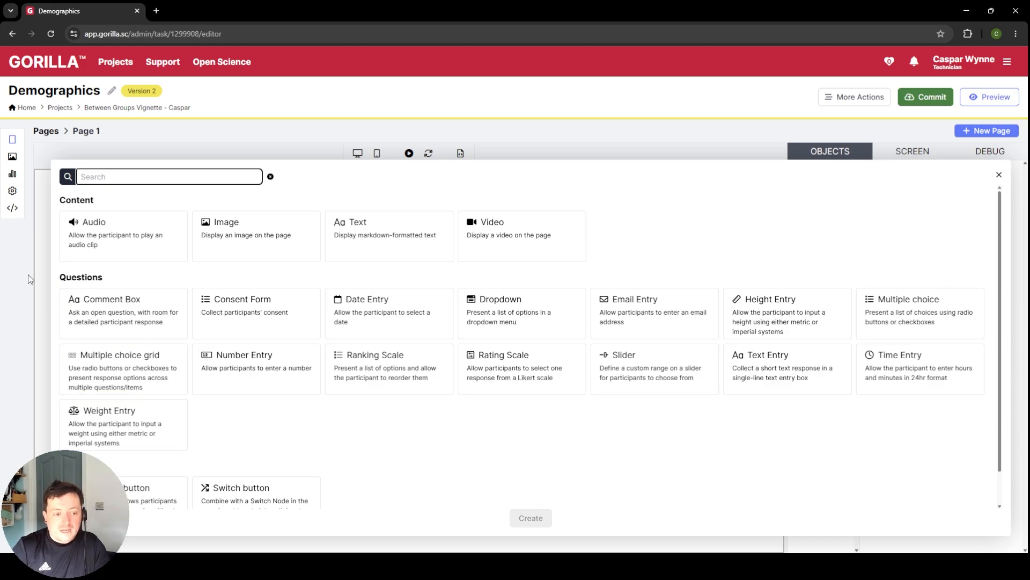
pyautogui.click(230, 382)
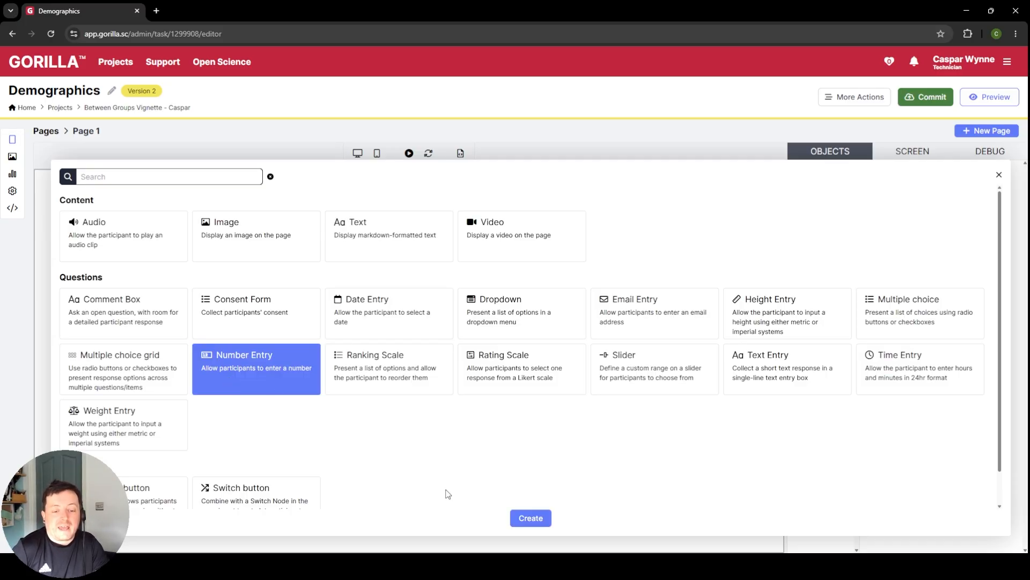
pyautogui.click(515, 519)
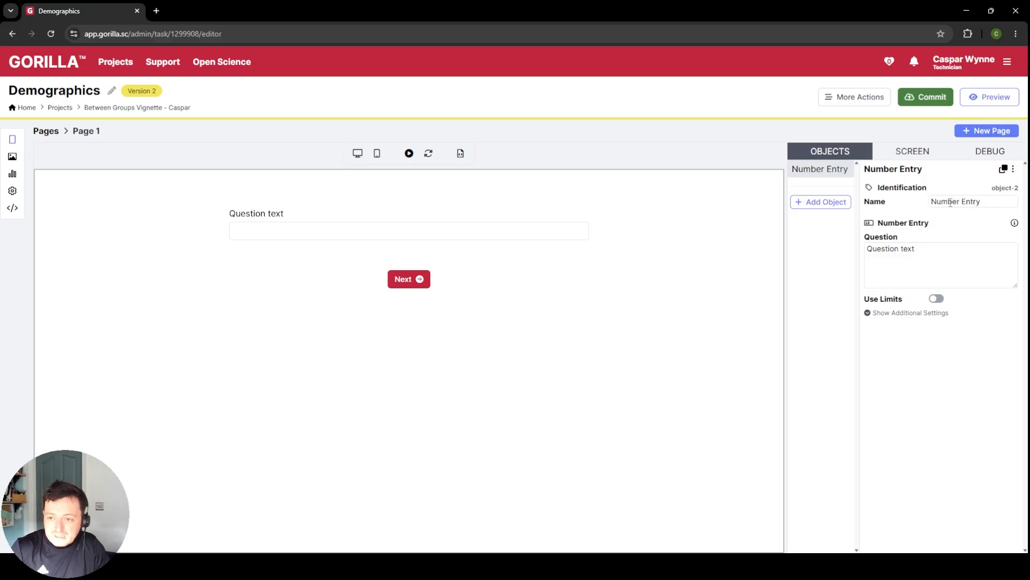
pyautogui.click(983, 202)
pyautogui.write('age')
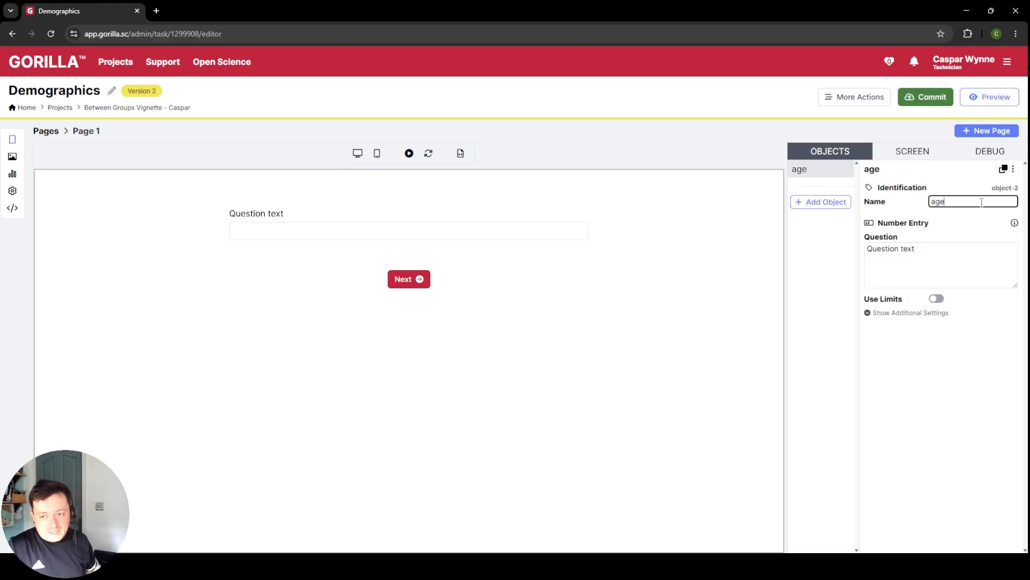
pyautogui.click(962, 231)
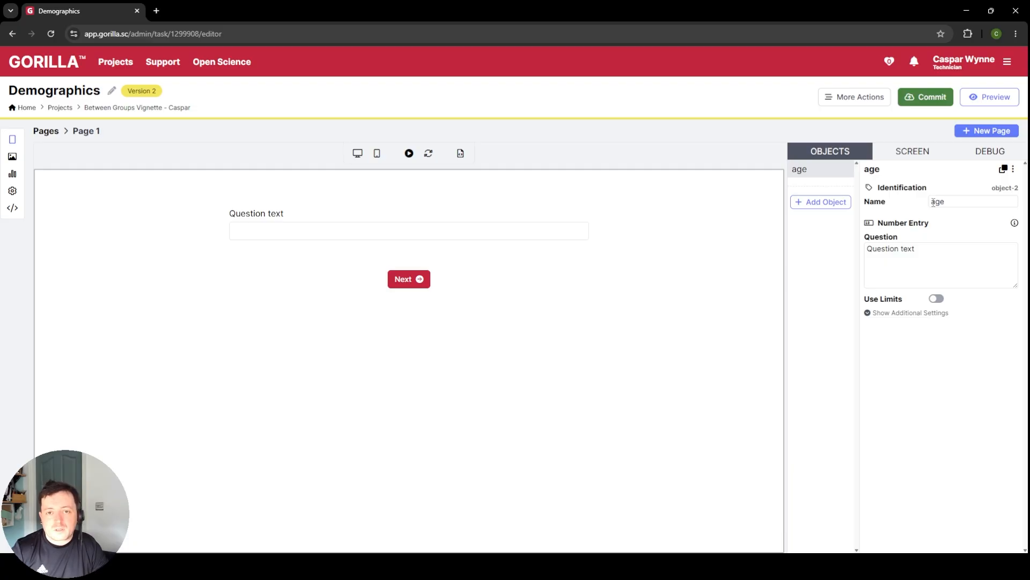
# Step: Set the age object's question to "How old are you in years?" and enable Use Limits
pyautogui.tripleClick(942, 259)
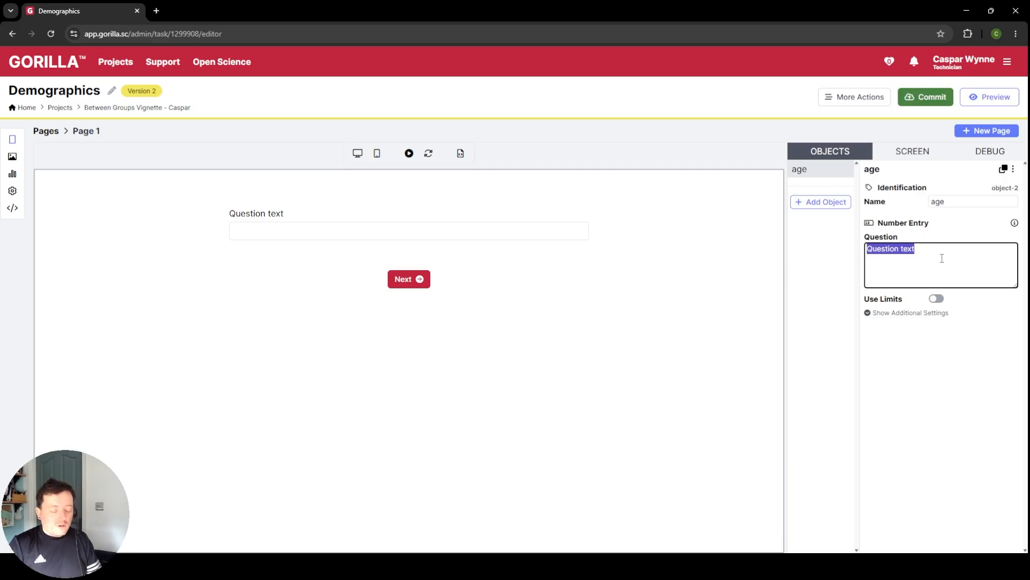
pyautogui.write('H')
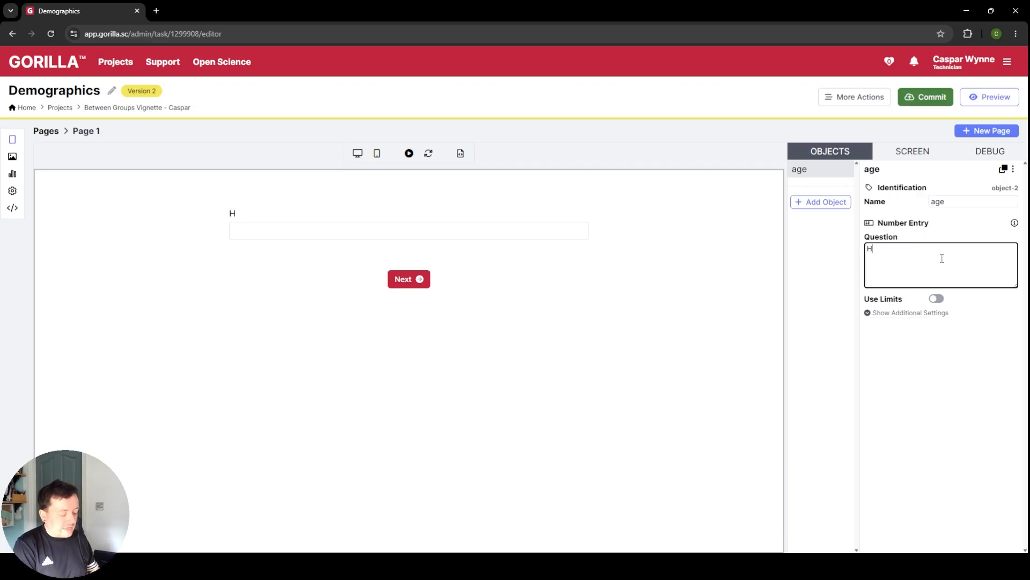
pyautogui.write('ow old are you in years?')
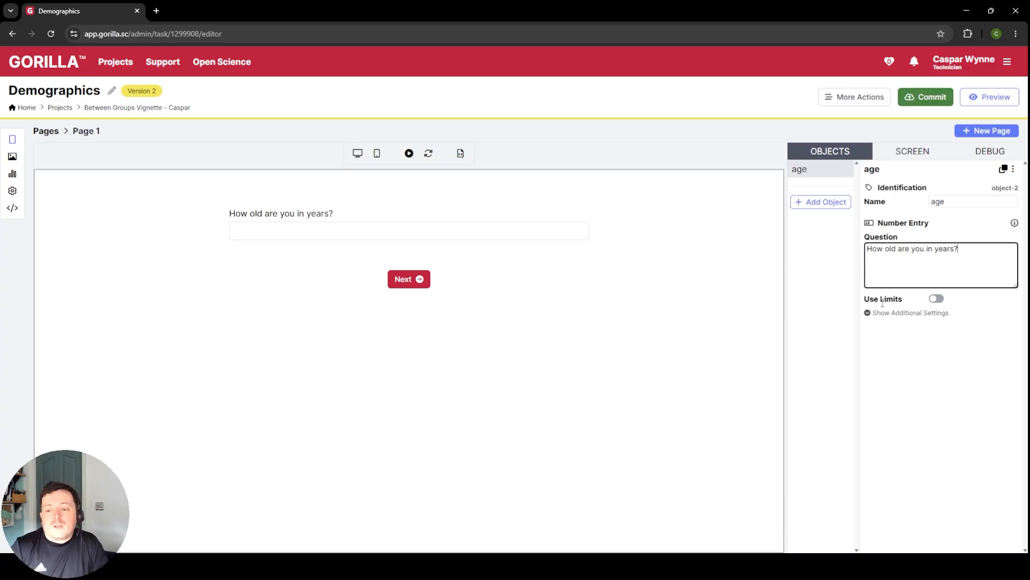
pyautogui.click(938, 299)
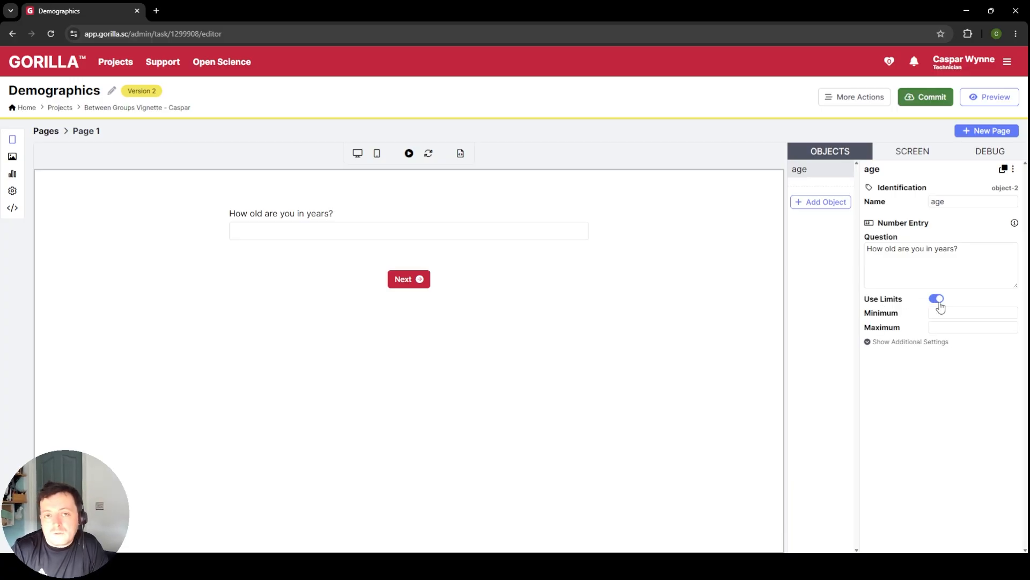
# Step: Try a minimum limit of 18 for the age question and clear the value again
pyautogui.click(940, 311)
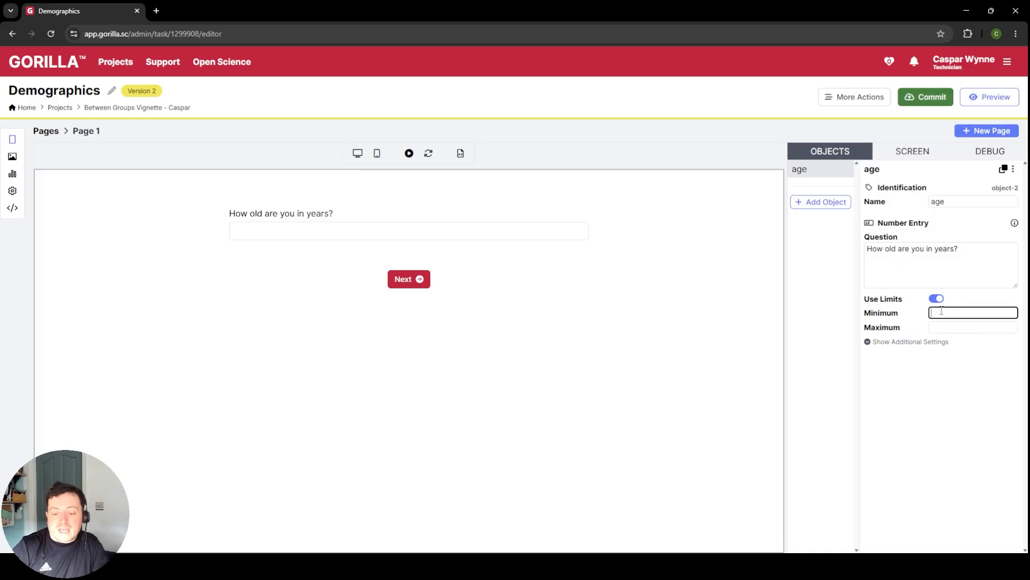
pyautogui.write('18')
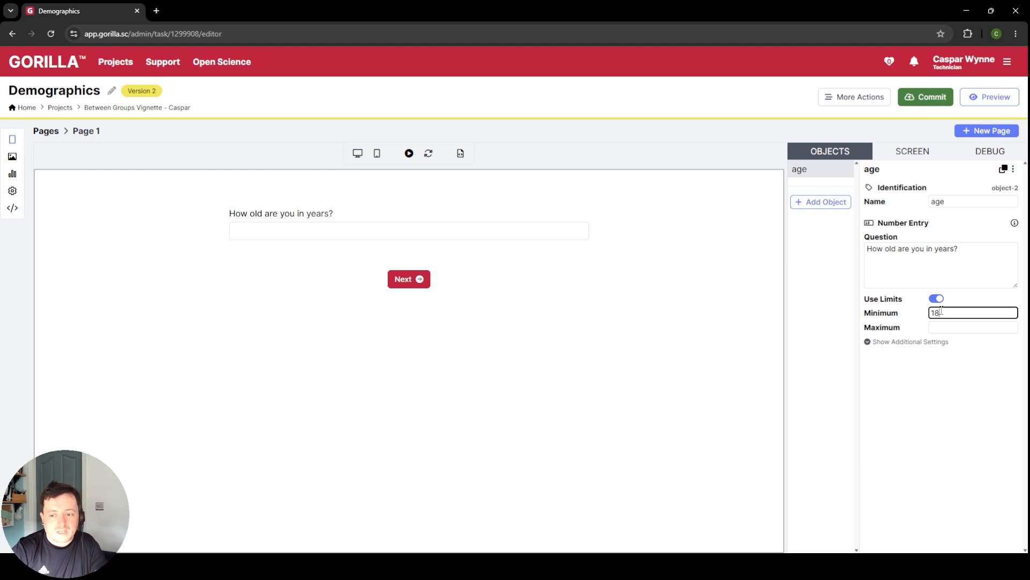
pyautogui.press('BackSpace')
pyautogui.press('BackSpace')
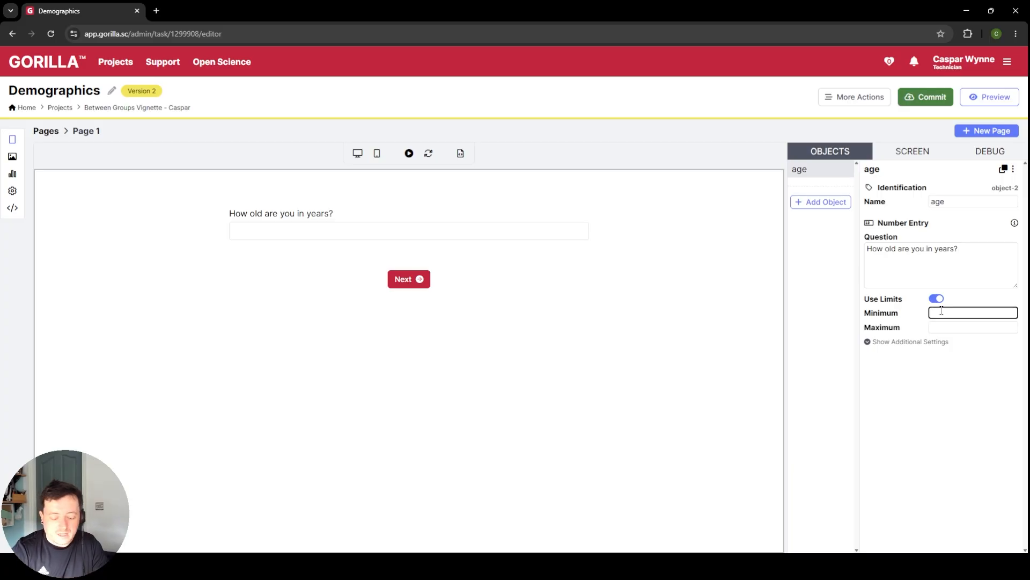
pyautogui.write('18')
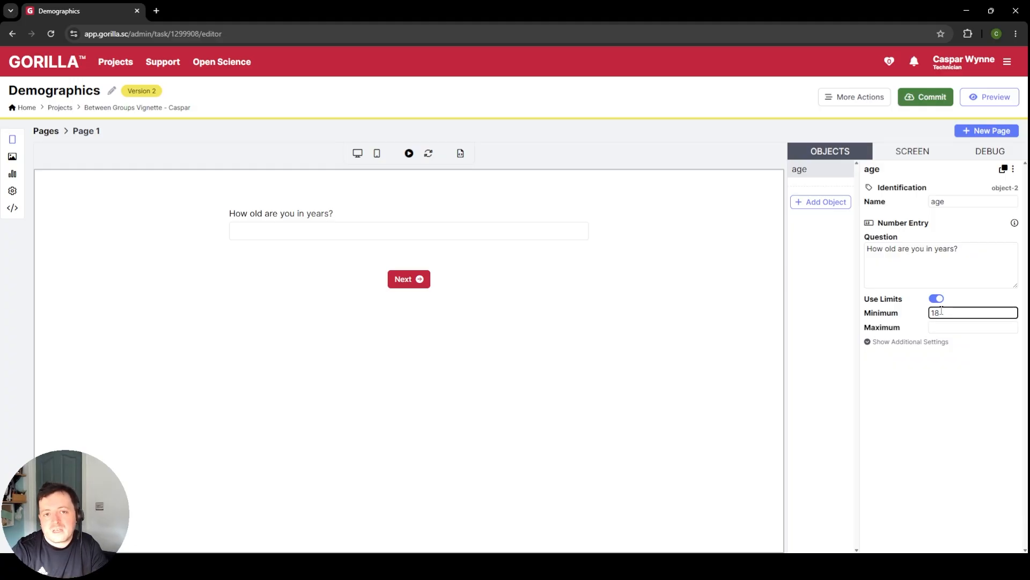
pyautogui.press('BackSpace')
pyautogui.press('BackSpace')
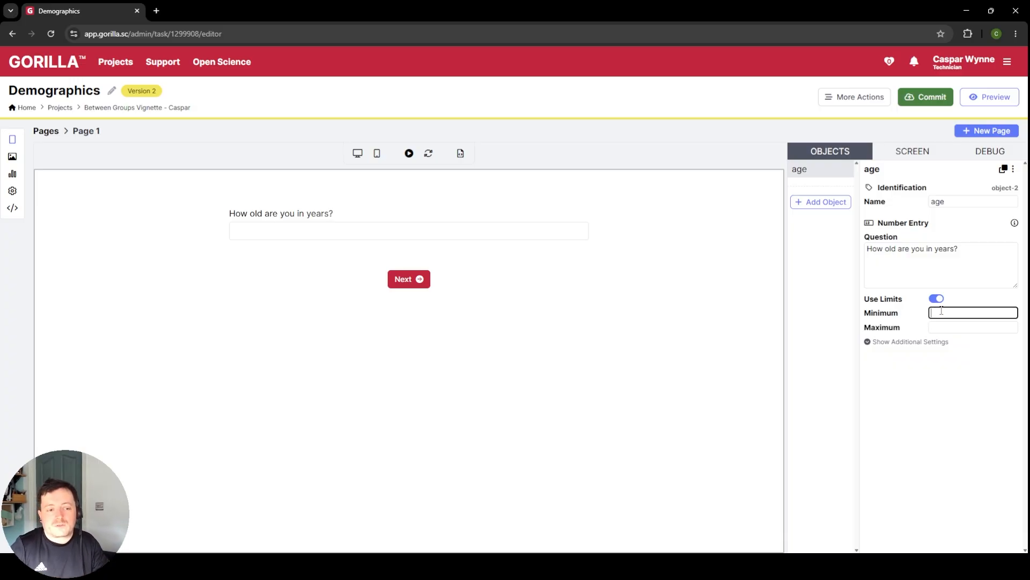
# Step: Show the age question's additional settings and make the question optional
pyautogui.click(907, 343)
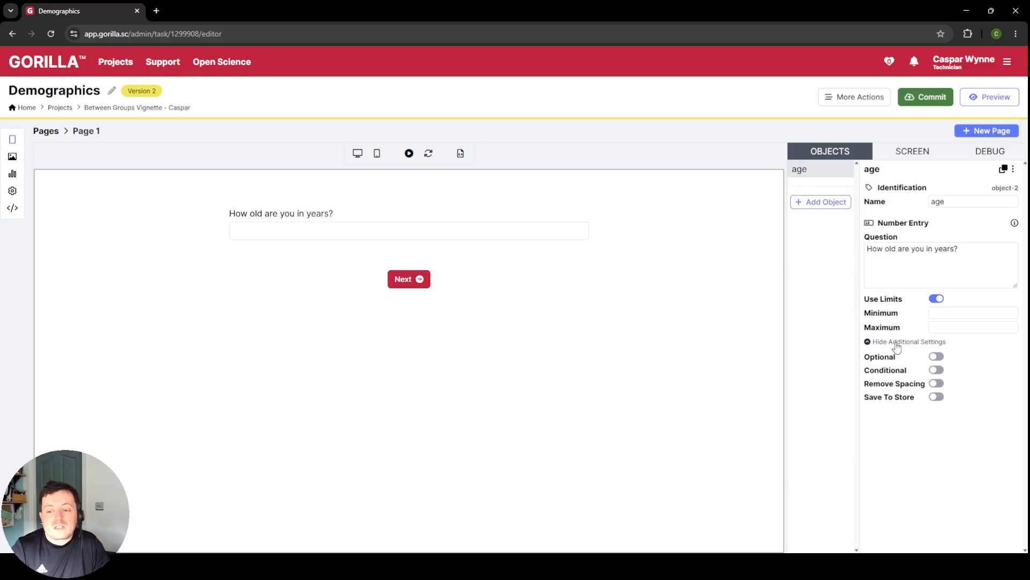
pyautogui.click(937, 357)
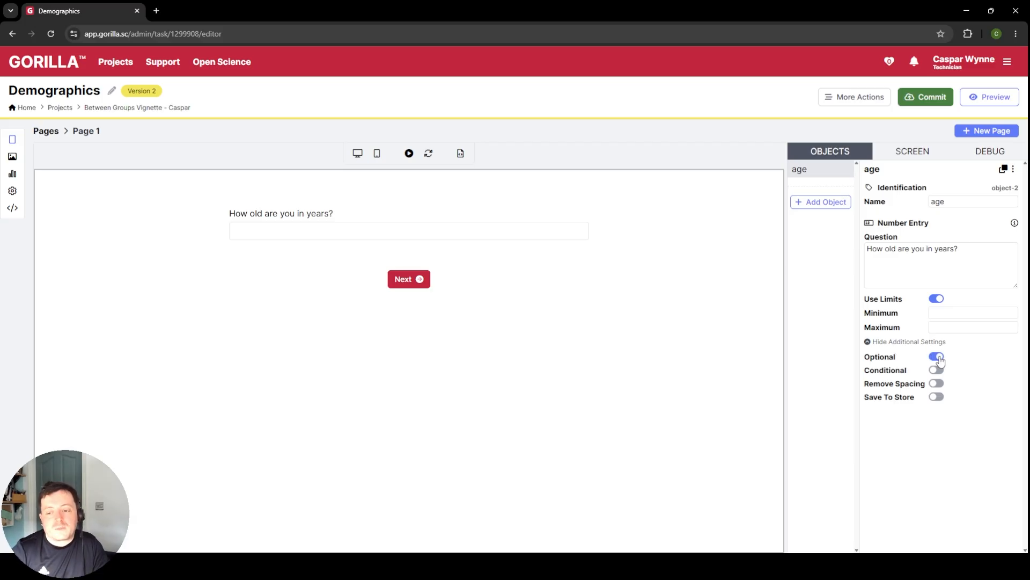
# Step: Add a Comment Box object below the age question on Page 1
pyautogui.click(822, 202)
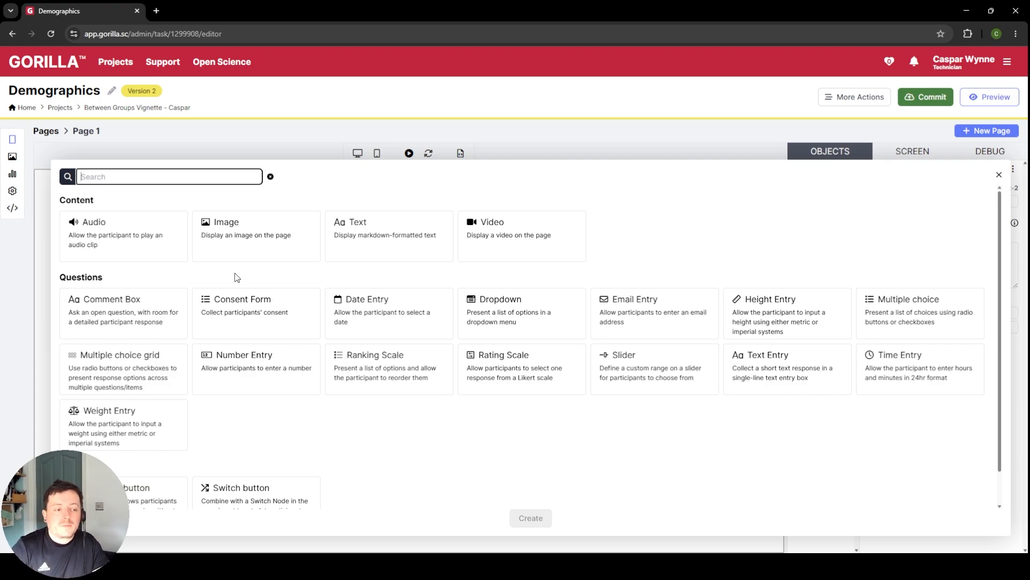
pyautogui.click(130, 305)
pyautogui.click(536, 518)
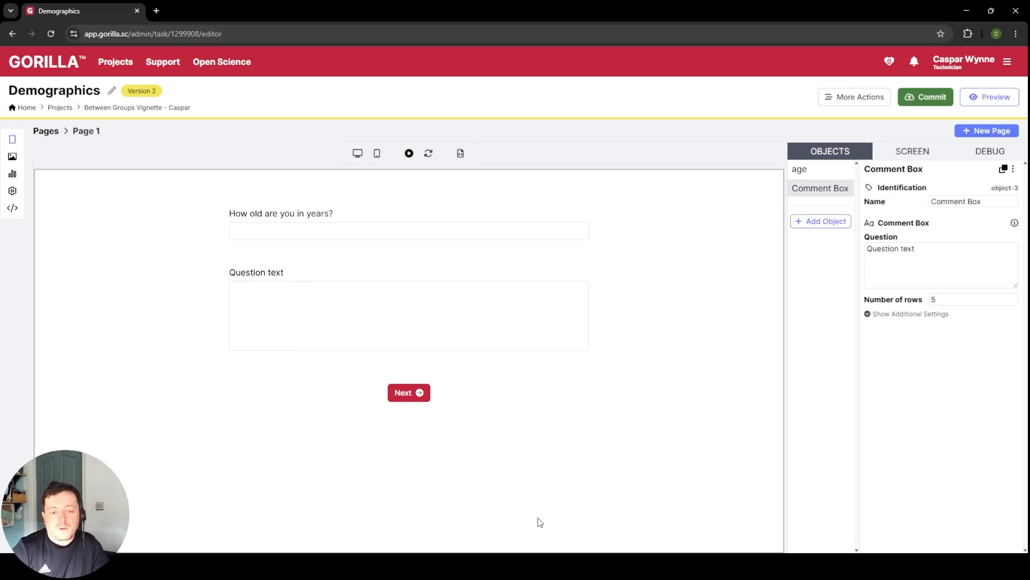
# Step: Set the Comment Box question to "Please describe how you identify (e.g. man, woman, non-binary)"
pyautogui.tripleClick(950, 256)
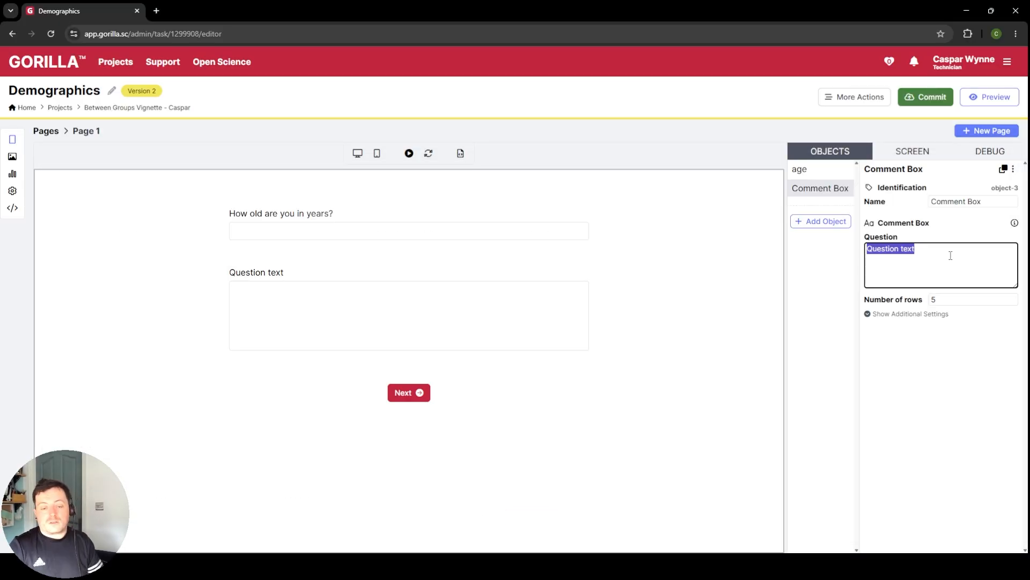
pyautogui.write('P')
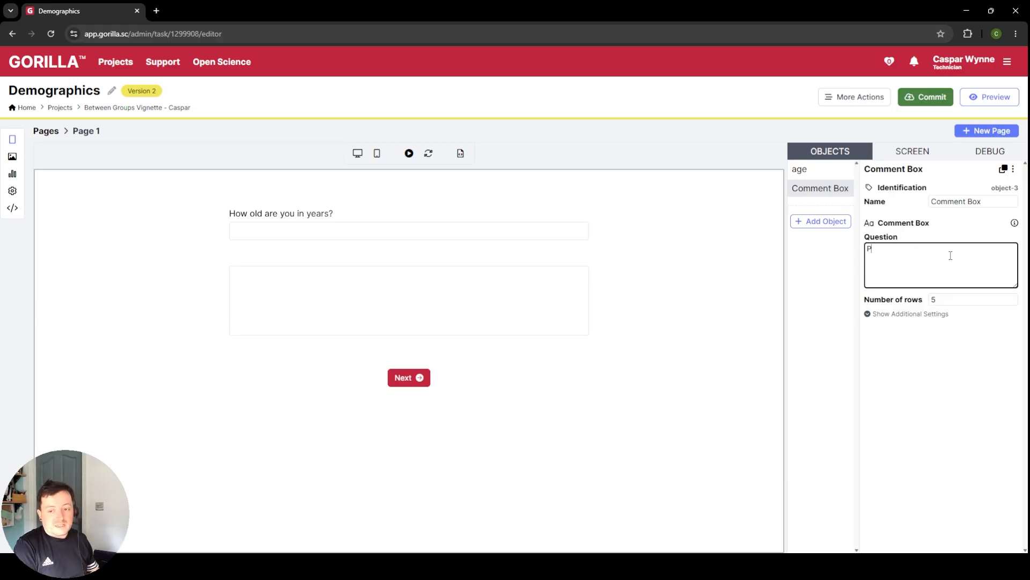
pyautogui.write('lease describe ho')
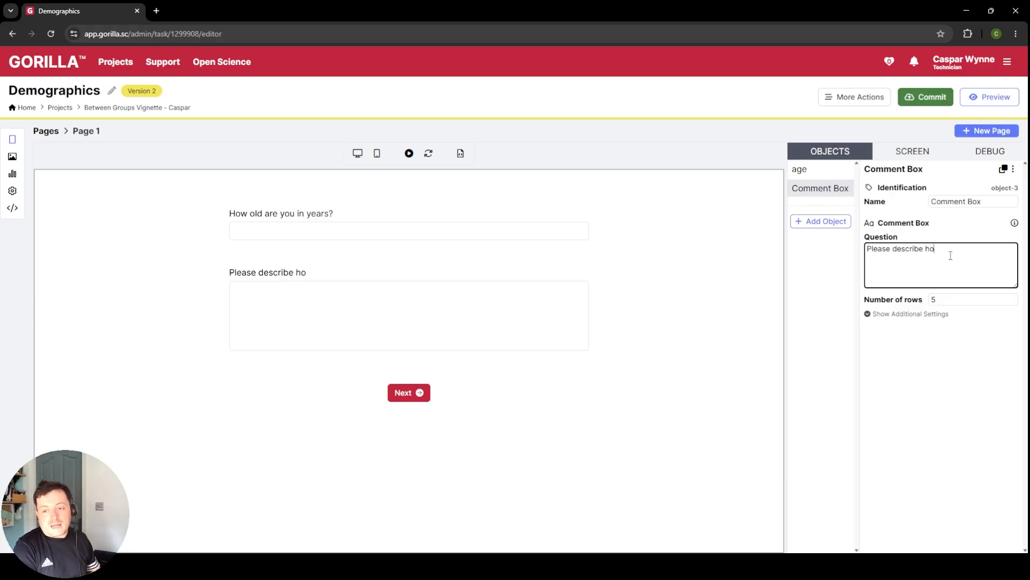
pyautogui.write('w you identify (')
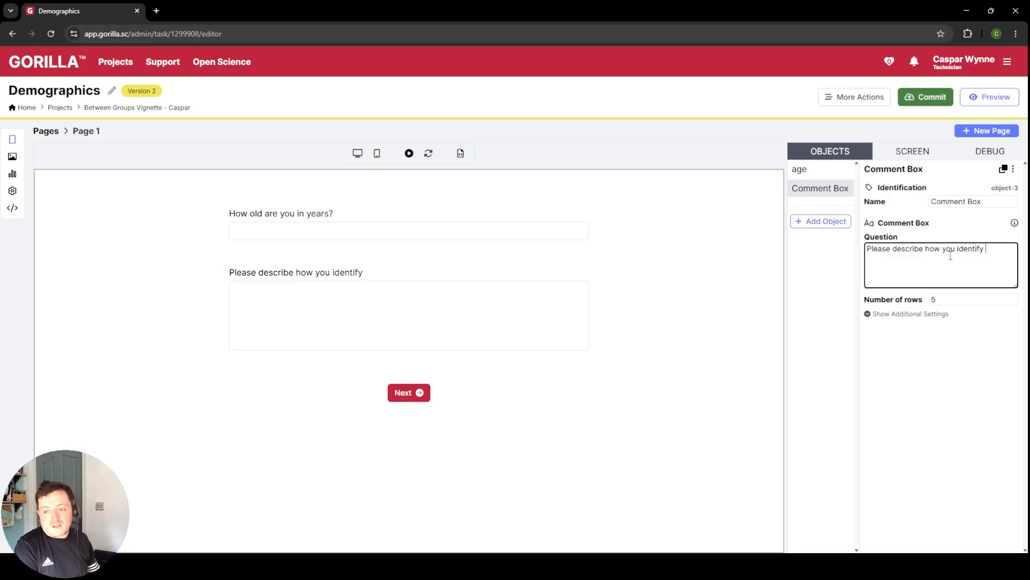
pyautogui.press('BackSpace')
pyautogui.press('BackSpace')
pyautogui.write('e.g. ')
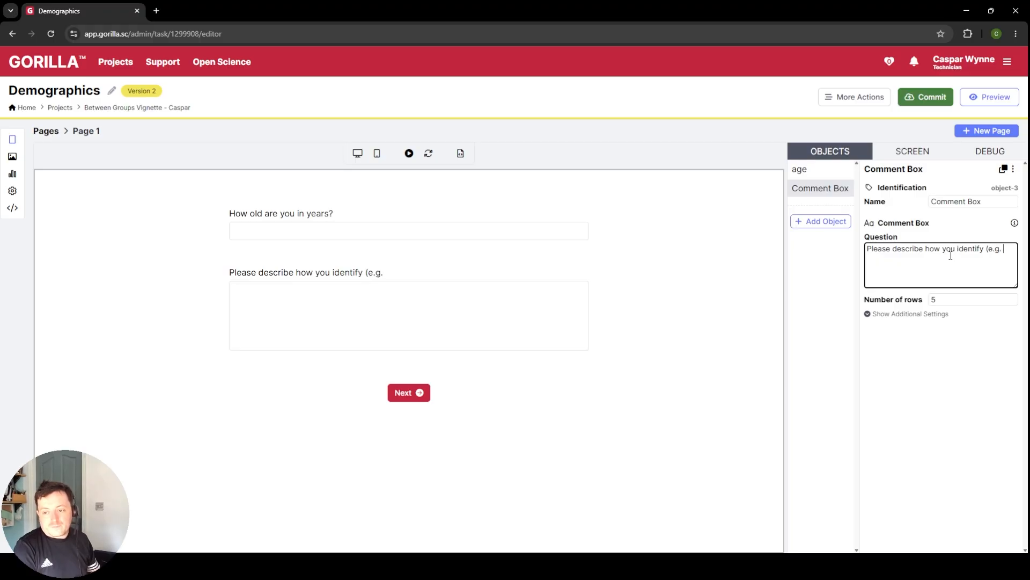
pyautogui.write('man, woman')
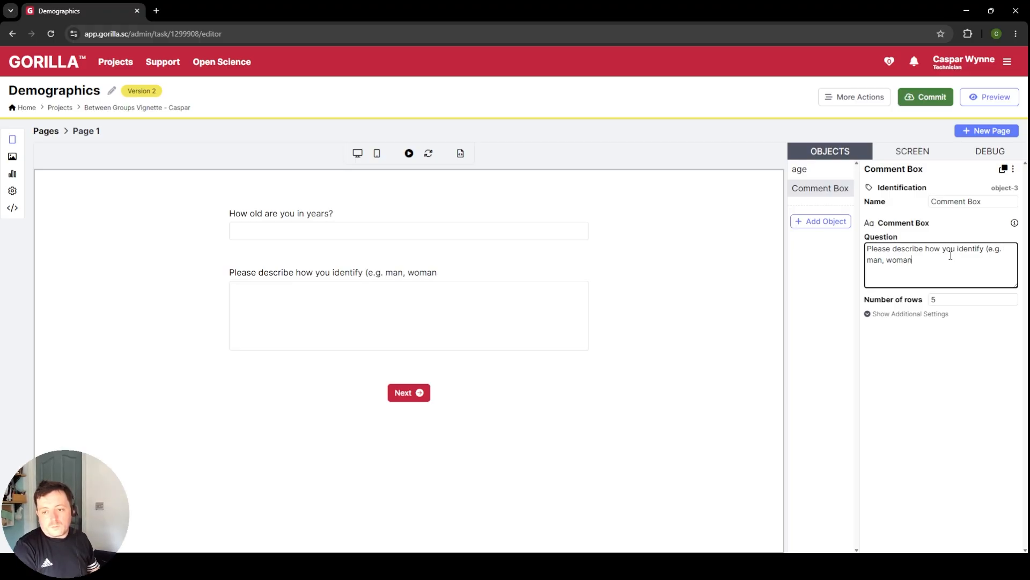
pyautogui.write(', non-b')
pyautogui.press('BackSpace')
pyautogui.write('-')
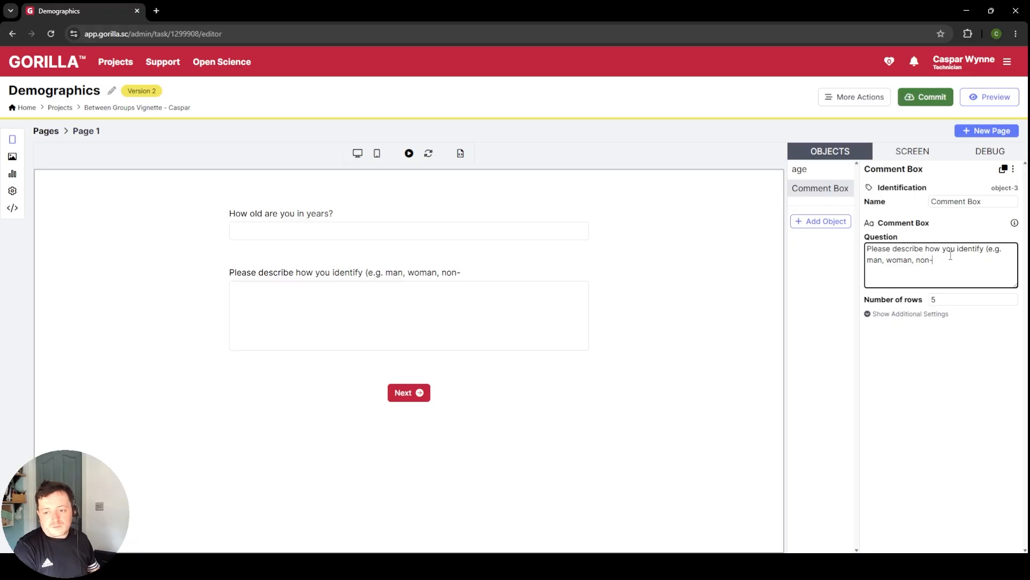
pyautogui.write('binary).')
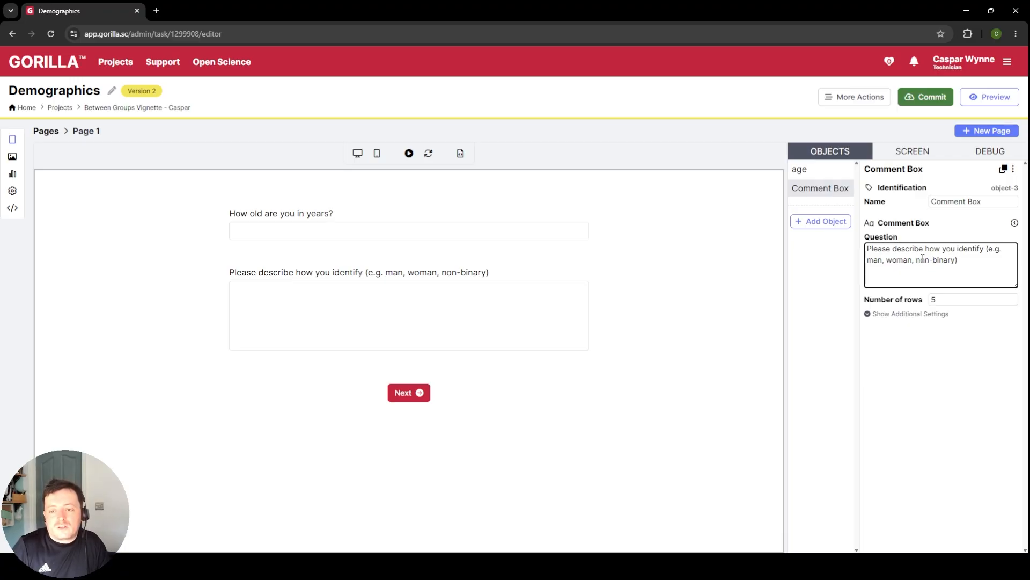
# Step: Name the Comment Box object "gender" and make its question optional
pyautogui.tripleClick(1005, 203)
pyautogui.write('gender')
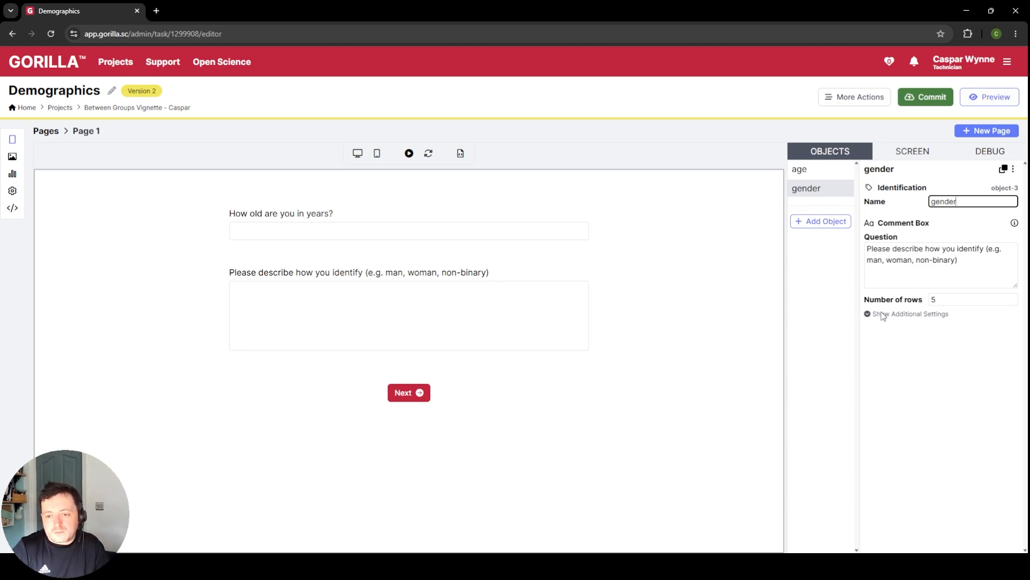
pyautogui.click(929, 314)
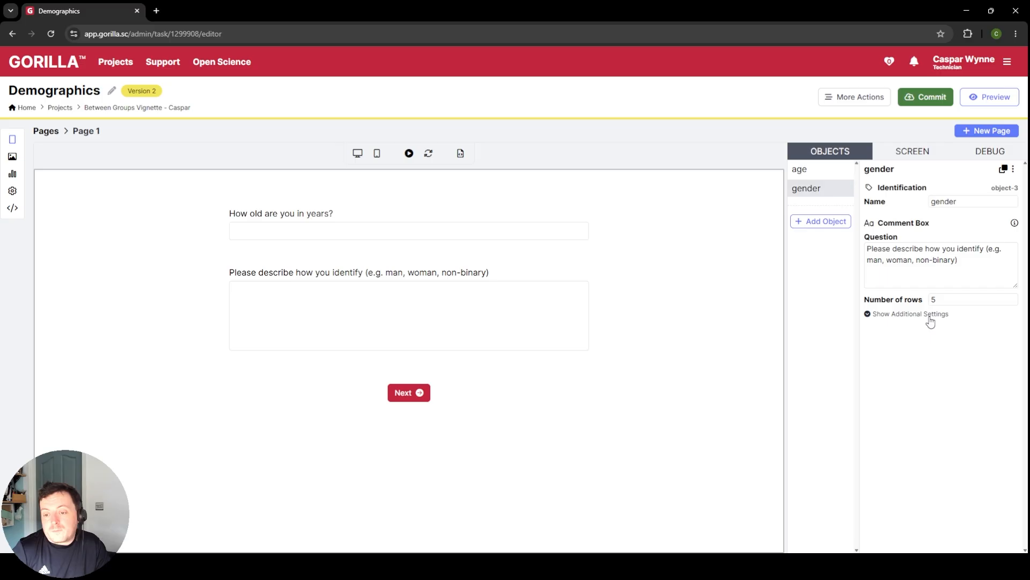
pyautogui.click(937, 329)
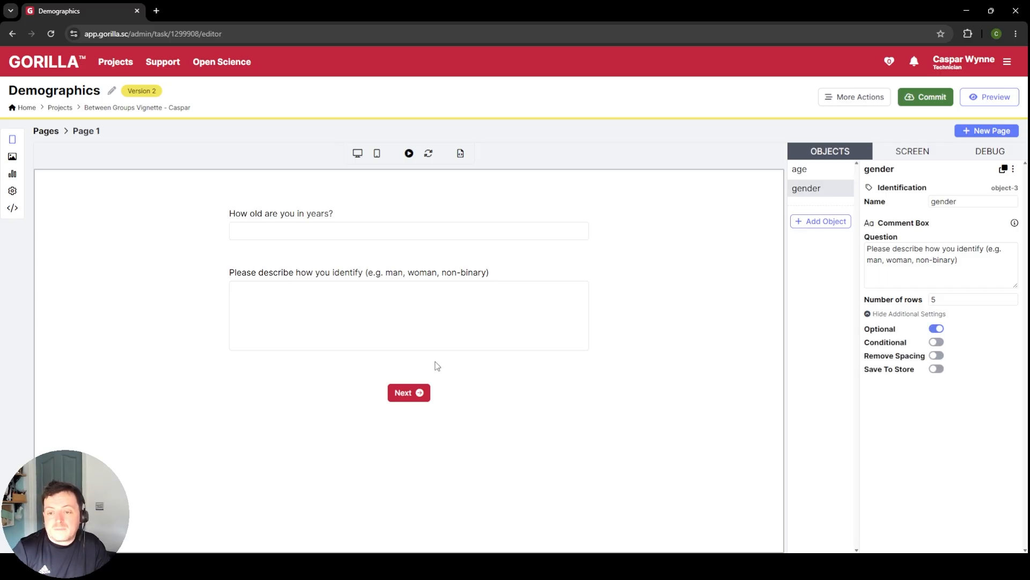
# Step: Add a Multiple choice object after the gender question and name it "sex"
pyautogui.click(825, 223)
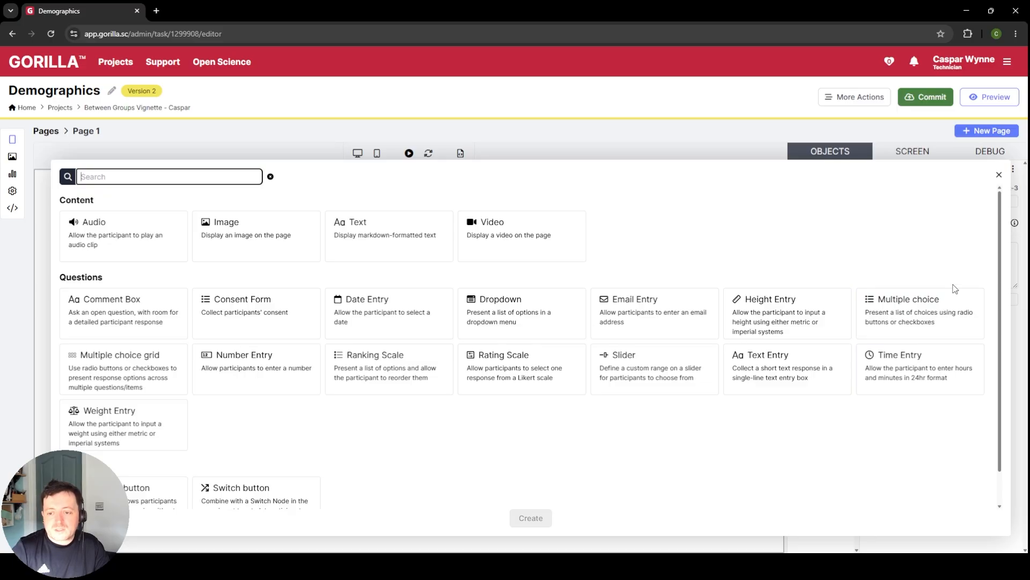
pyautogui.click(907, 326)
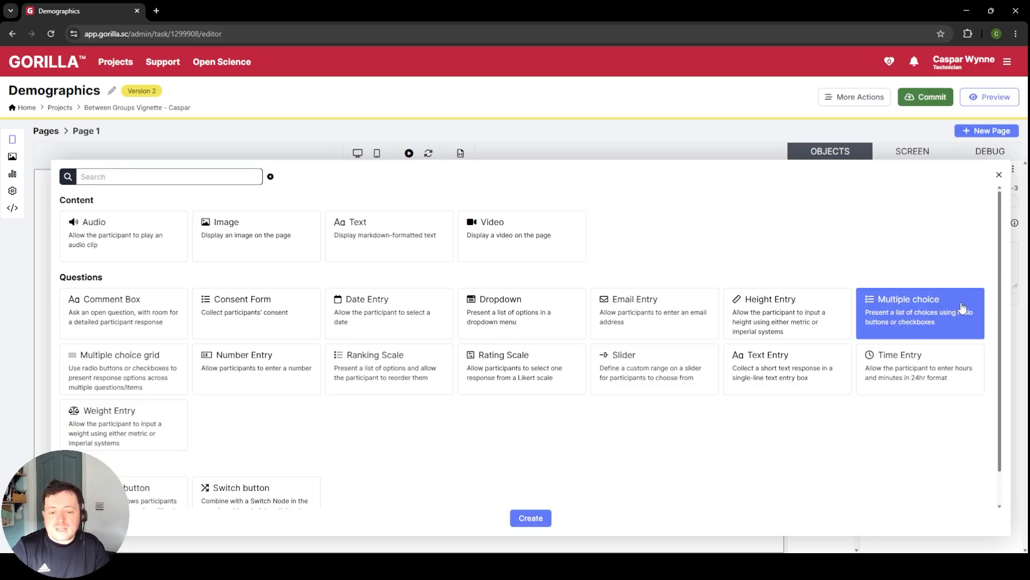
pyautogui.click(550, 518)
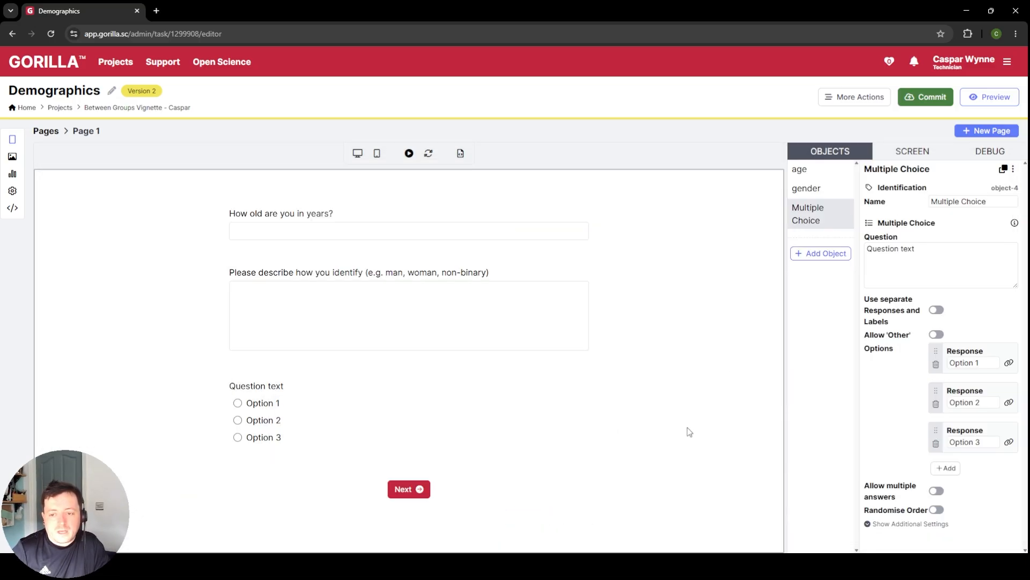
pyautogui.tripleClick(958, 200)
pyautogui.write('sex')
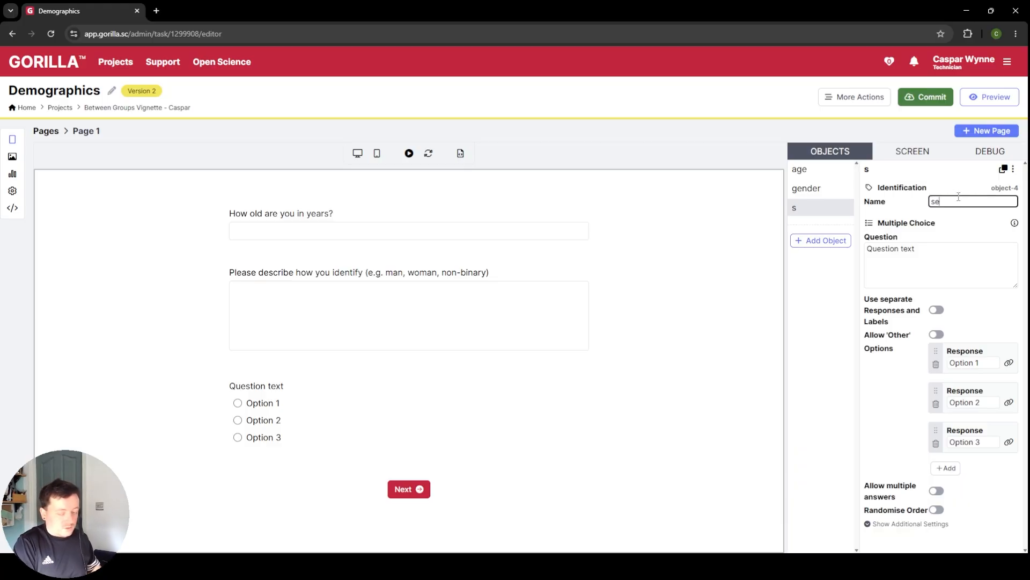
# Step: Set the sex object's question to "What is your biological sex?"
pyautogui.click(965, 251)
pyautogui.tripleClick(965, 251)
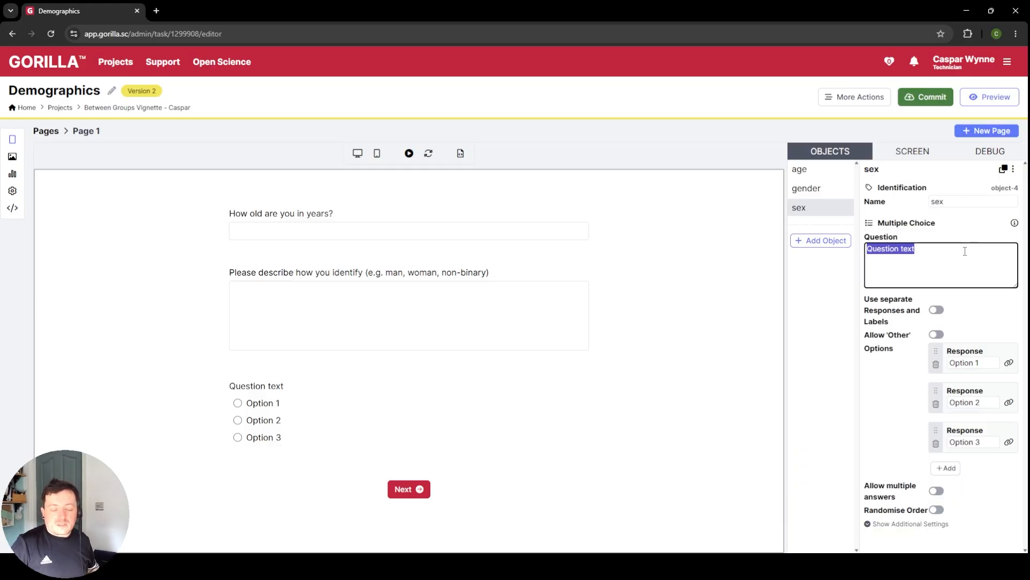
pyautogui.write('Wh')
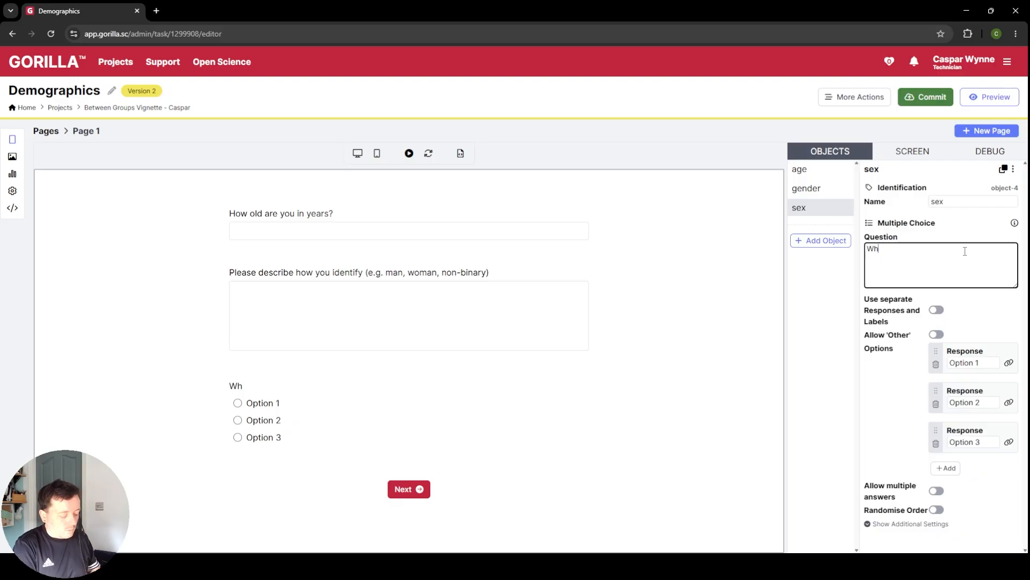
pyautogui.write('at is your biological sex?')
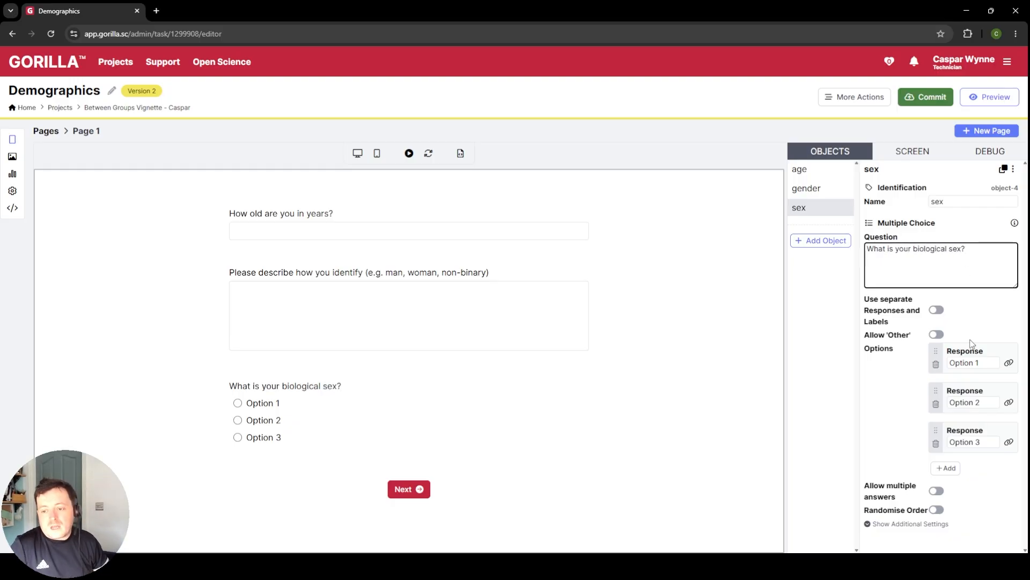
# Step: Set the sex question's three responses to Female, Male and Prefer not to say, and make the question optional
pyautogui.click(973, 360)
pyautogui.tripleClick(972, 360)
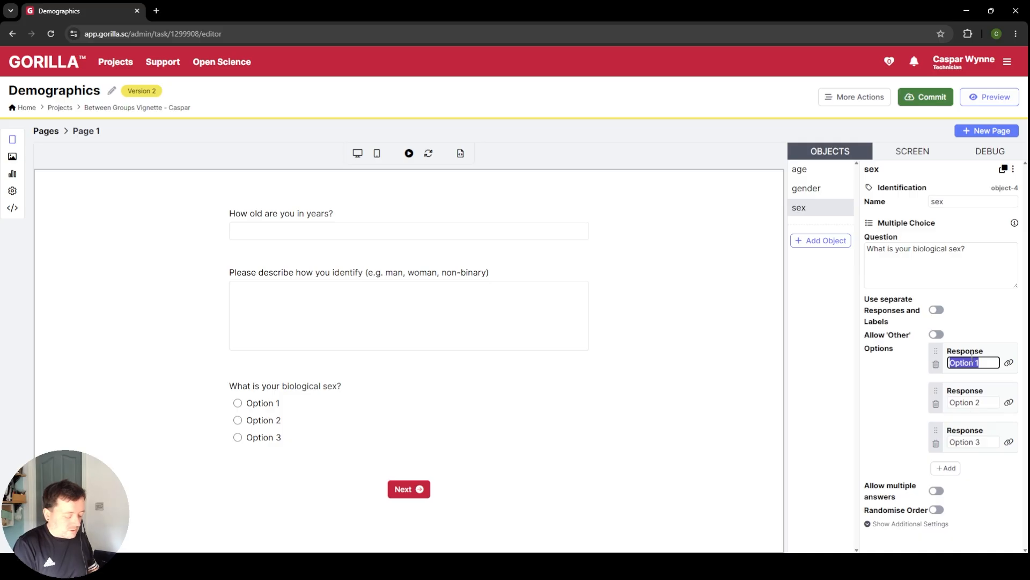
pyautogui.write('Female')
pyautogui.click(976, 402)
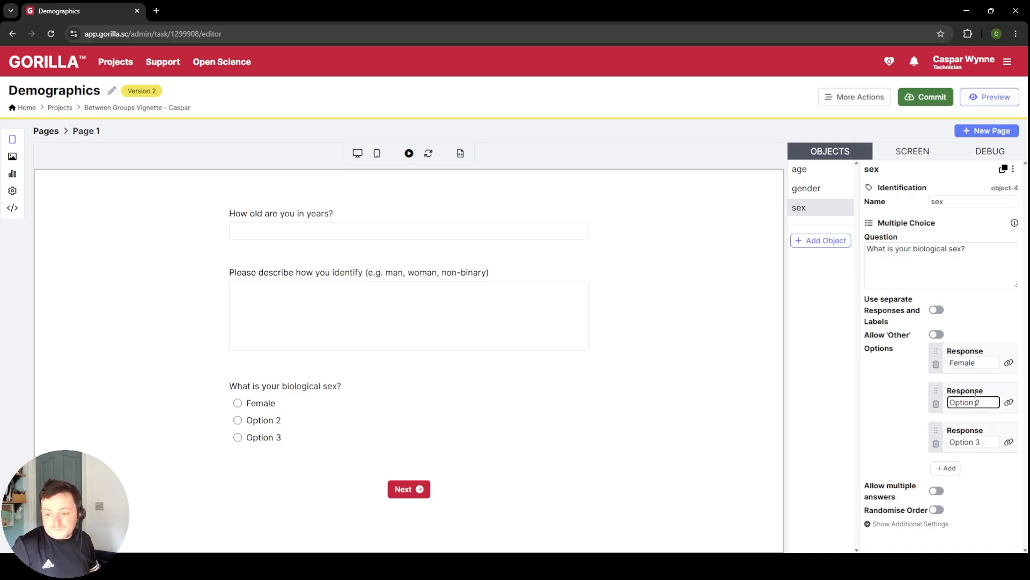
pyautogui.tripleClick(972, 400)
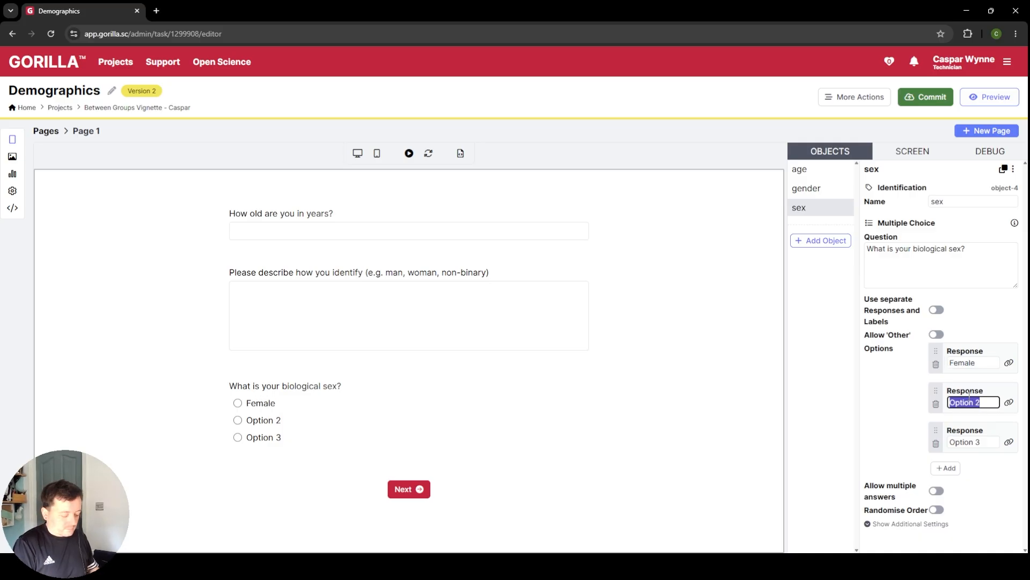
pyautogui.write('Male')
pyautogui.tripleClick(990, 443)
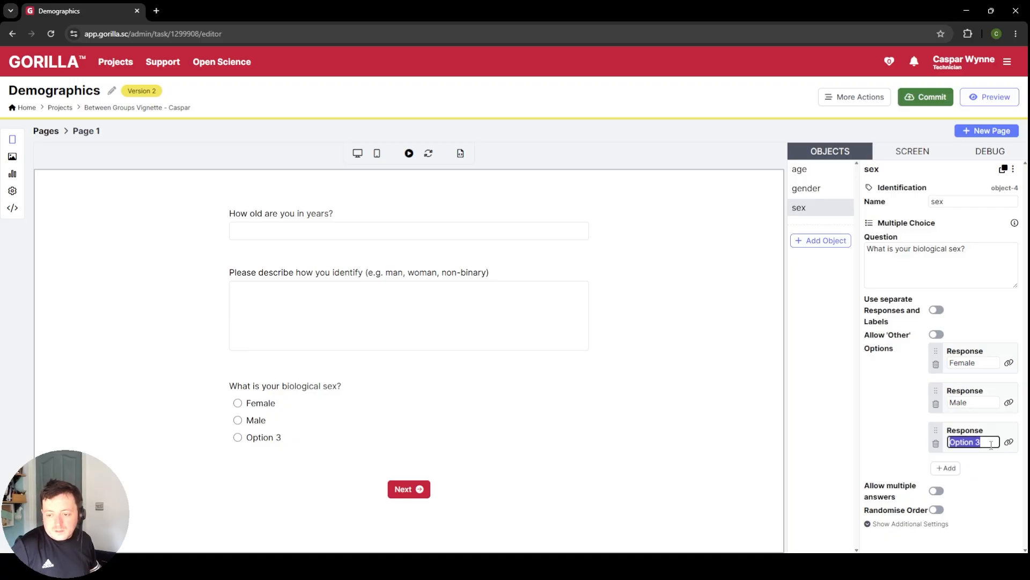
pyautogui.write('Prefer no')
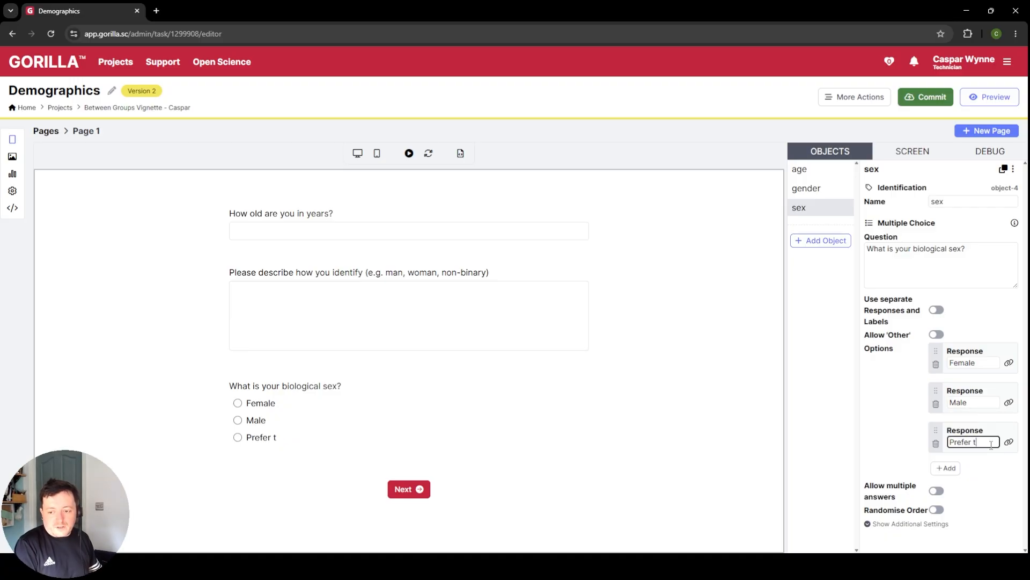
pyautogui.write('t to say')
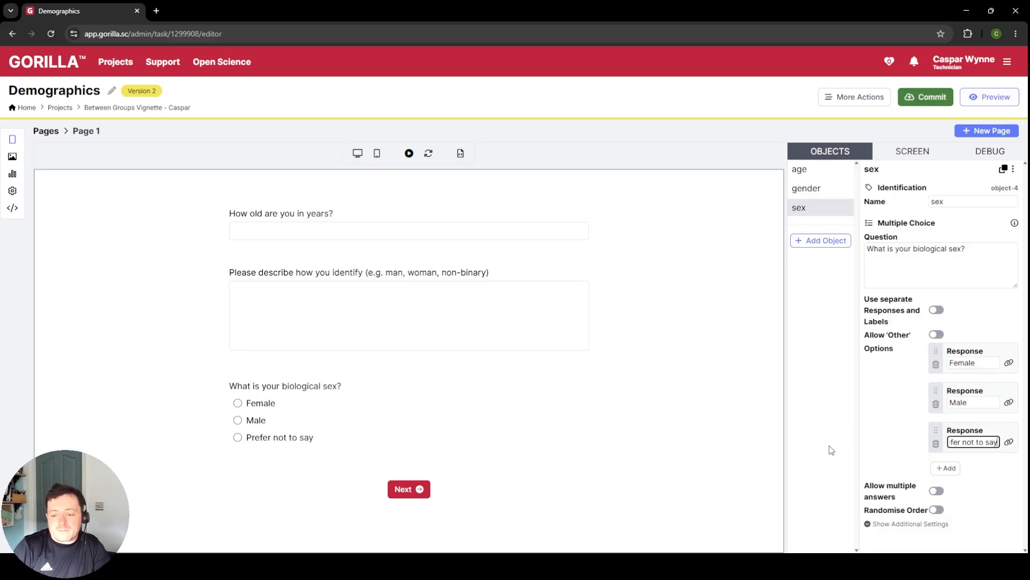
pyautogui.click(907, 530)
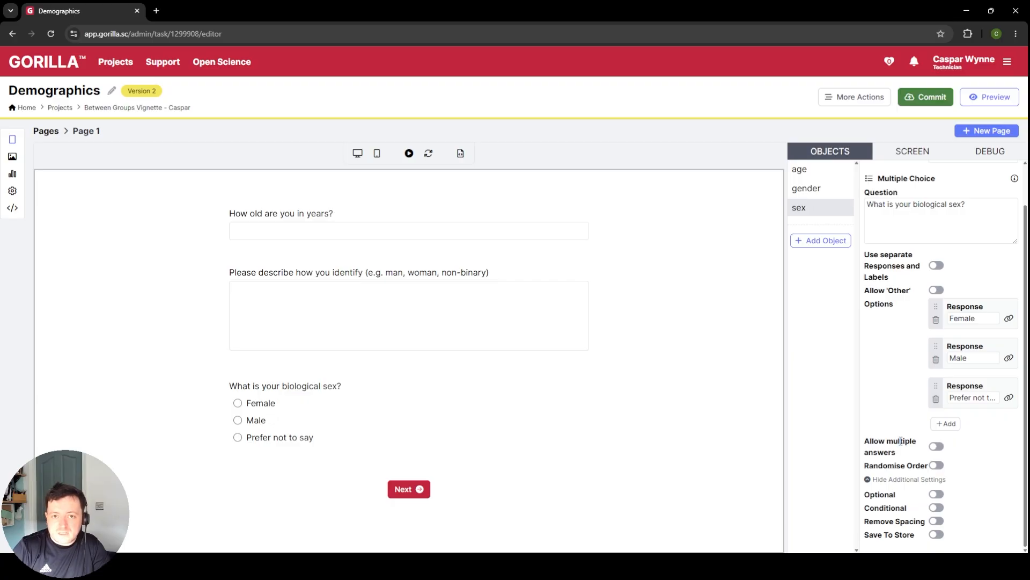
pyautogui.click(938, 494)
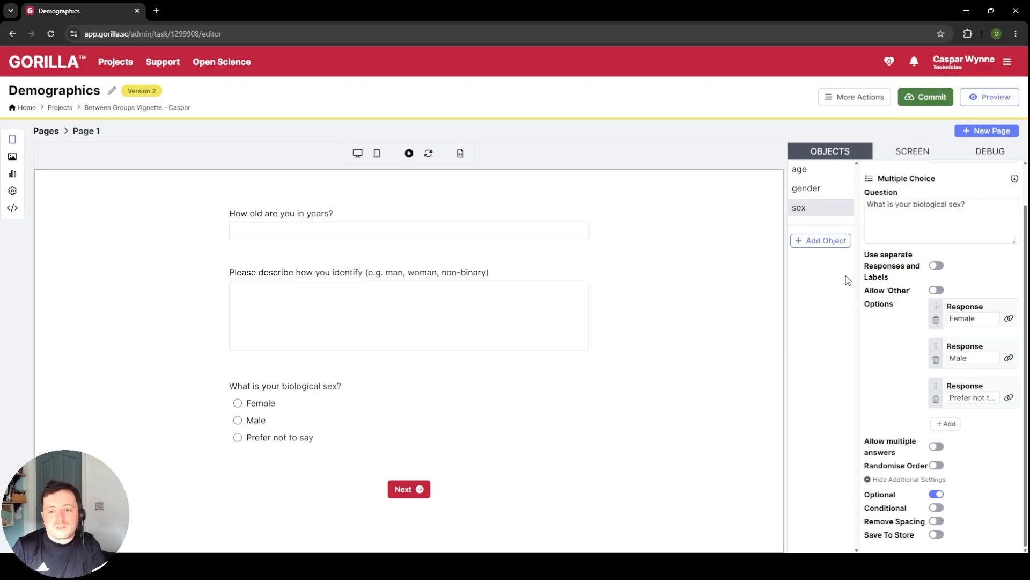
# Step: Add a Number Entry object after the sex question and name it "sonaID"
pyautogui.click(824, 240)
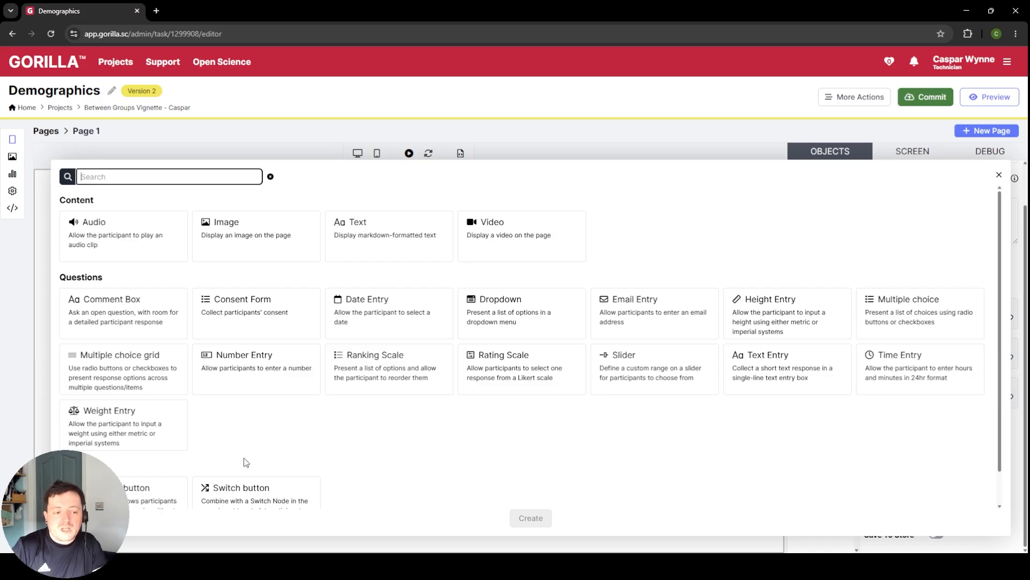
pyautogui.click(247, 355)
pyautogui.click(530, 518)
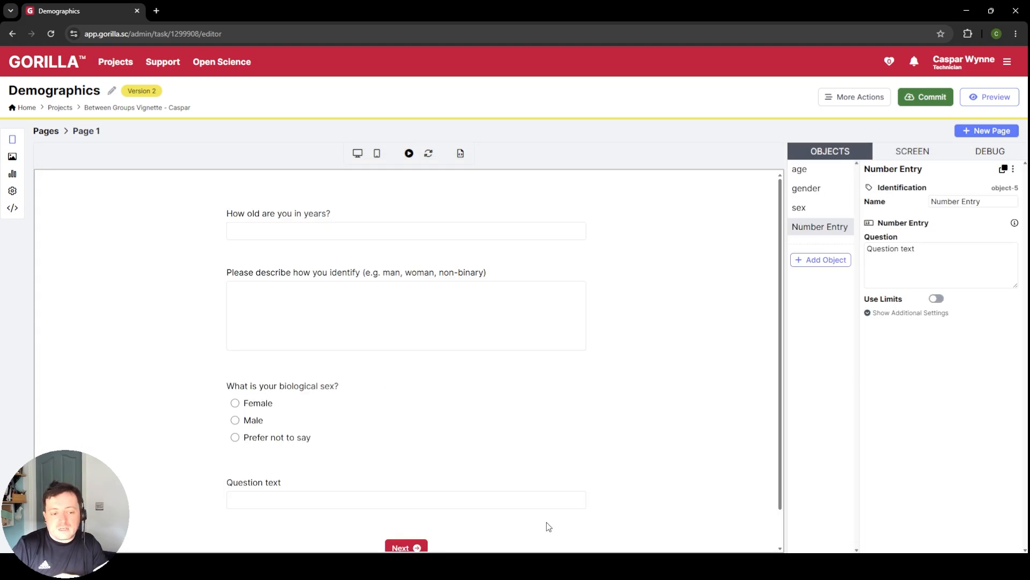
pyautogui.tripleClick(986, 203)
pyautogui.write('sonaID')
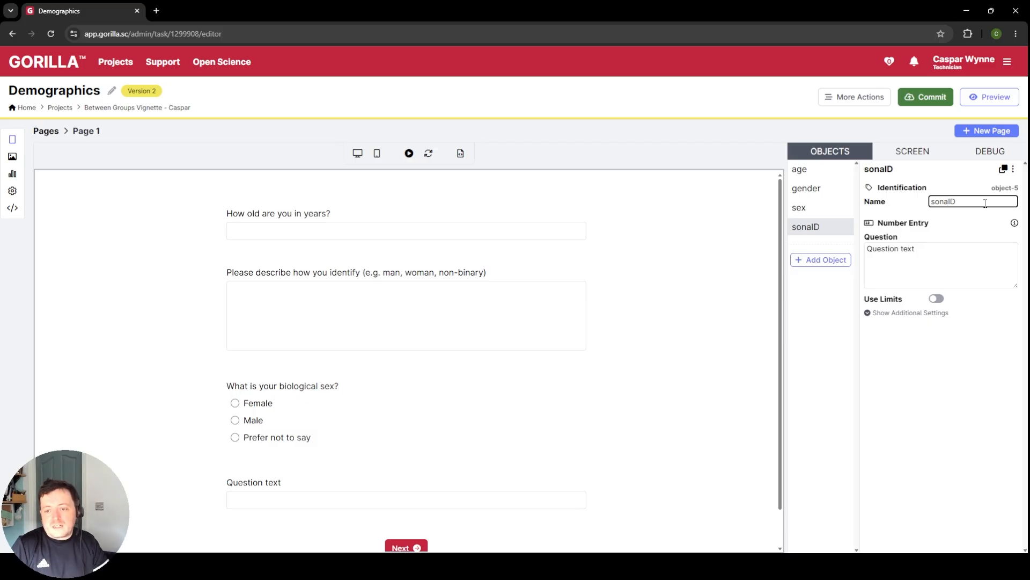
# Step: Set the sonaID question to "If you are an LTU psyschology student collecting RPS tokens please enter your unique SONA ID:"
pyautogui.tripleClick(939, 263)
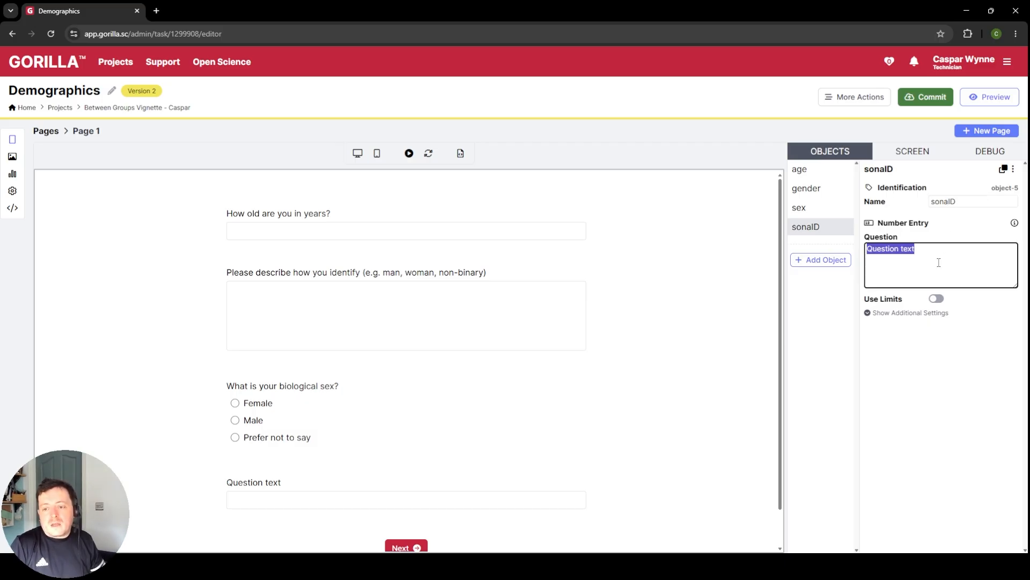
pyautogui.write('If you')
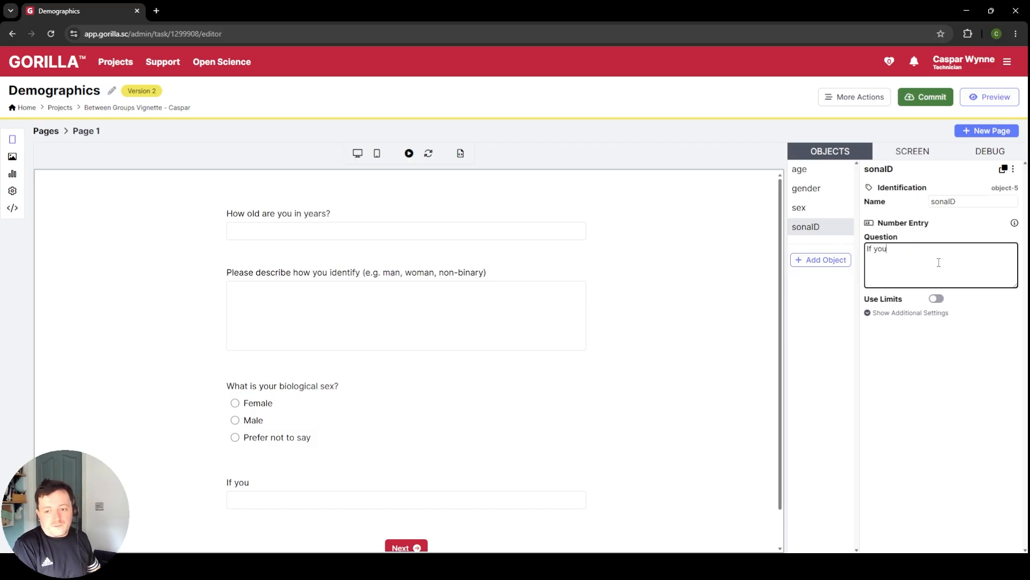
pyautogui.write(' are an LTU psuyc')
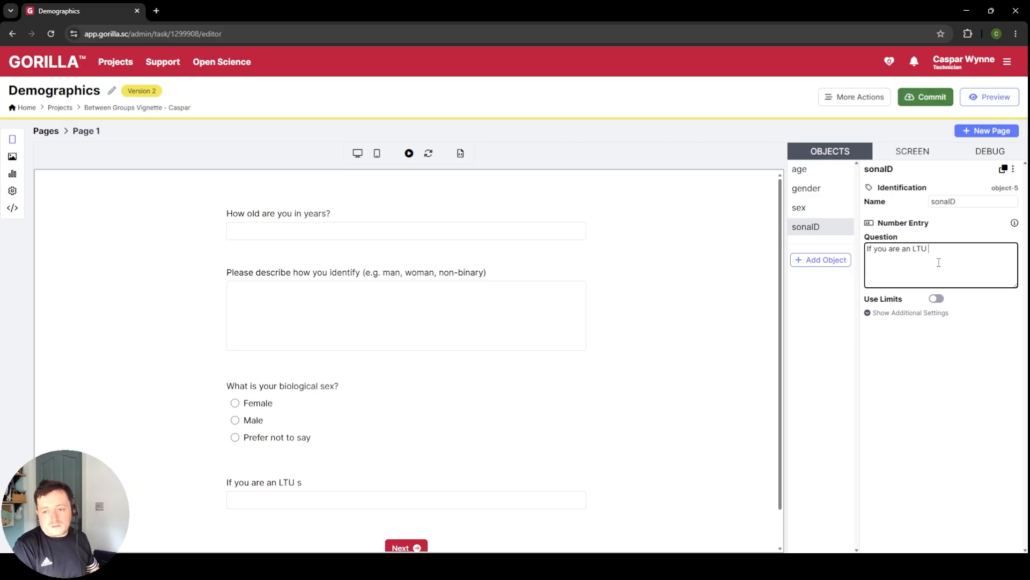
pyautogui.press('BackSpace')
pyautogui.press('BackSpace')
pyautogui.press('BackSpace')
pyautogui.write('ysch')
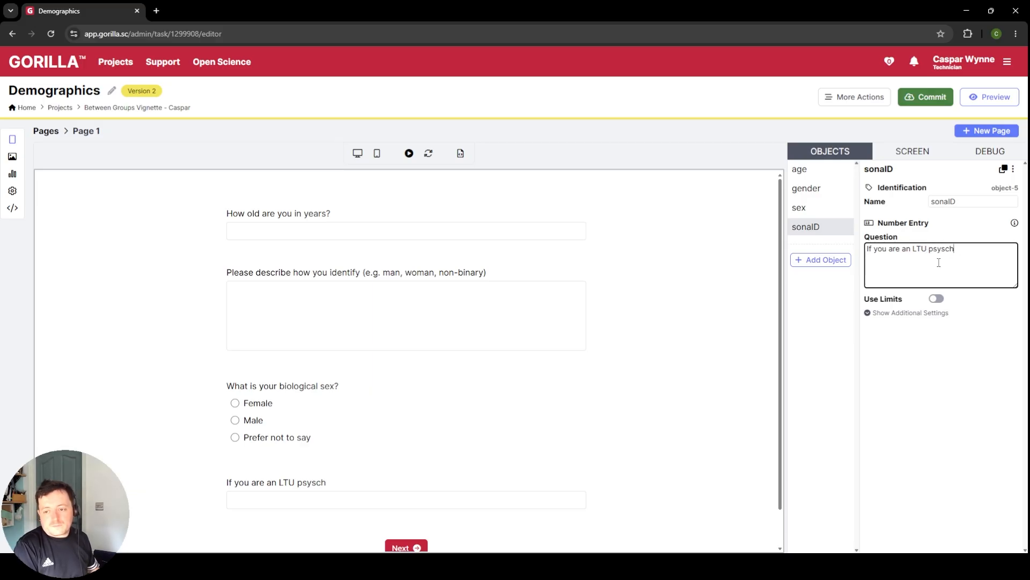
pyautogui.write('ology student coll')
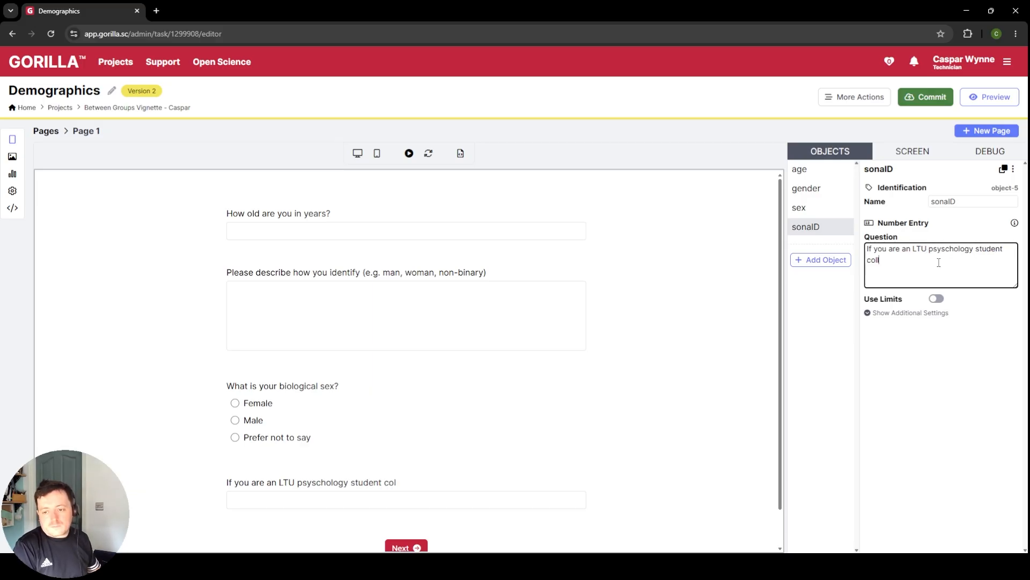
pyautogui.write('ecting RPS t')
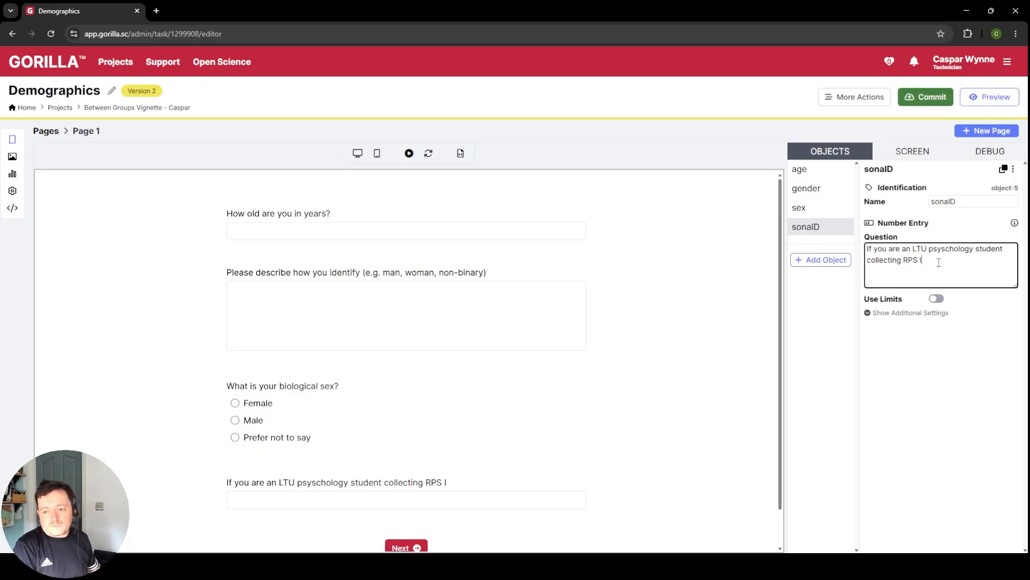
pyautogui.write('okens please en')
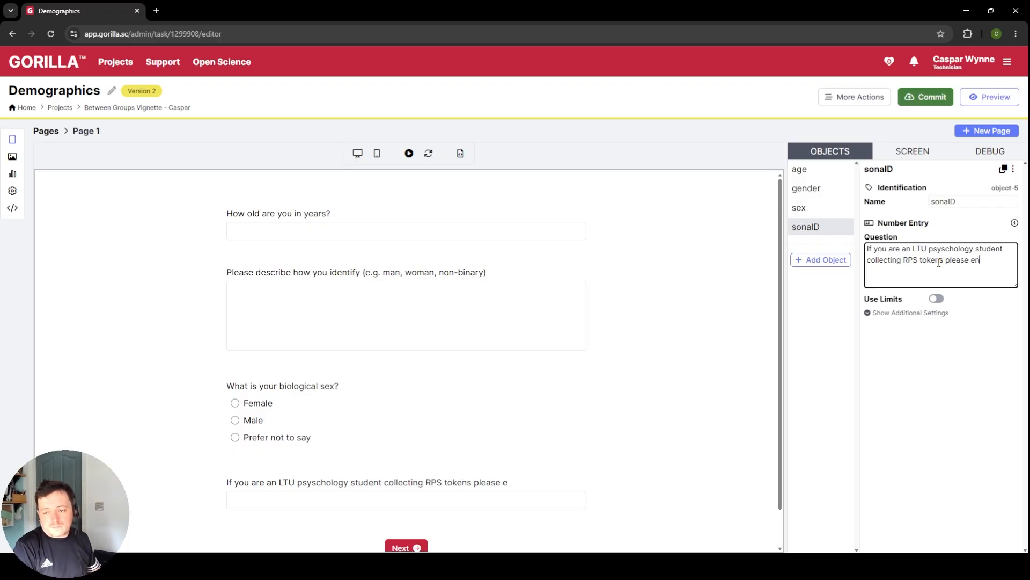
pyautogui.write('ter your uniqu')
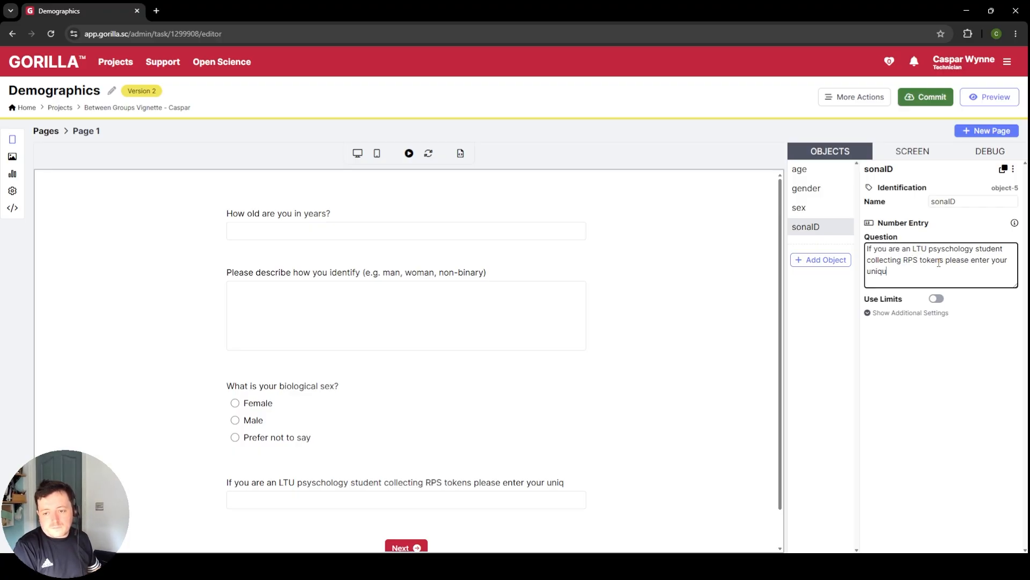
pyautogui.write('e SONA ID:')
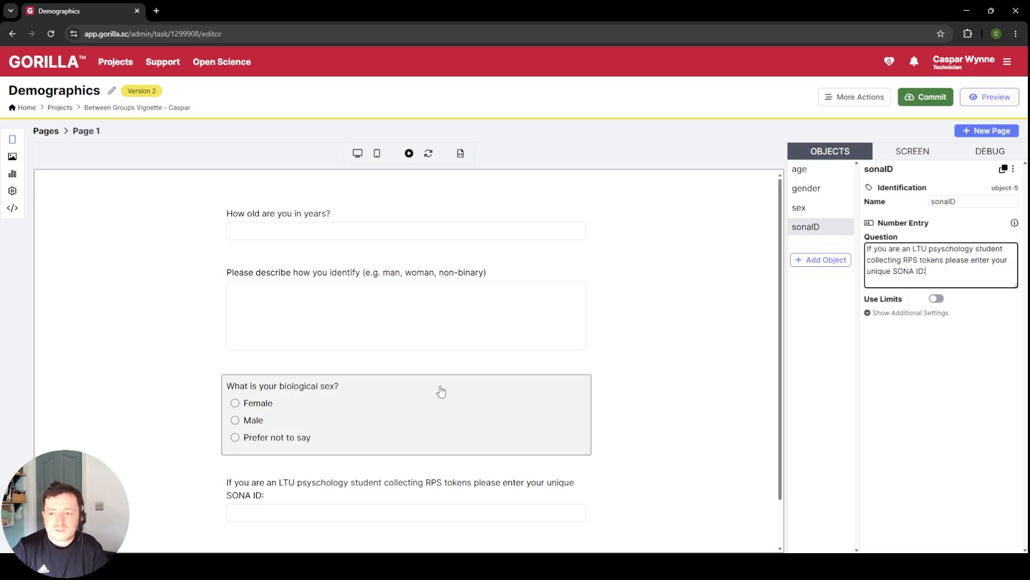
pyautogui.click(415, 516)
pyautogui.click(904, 313)
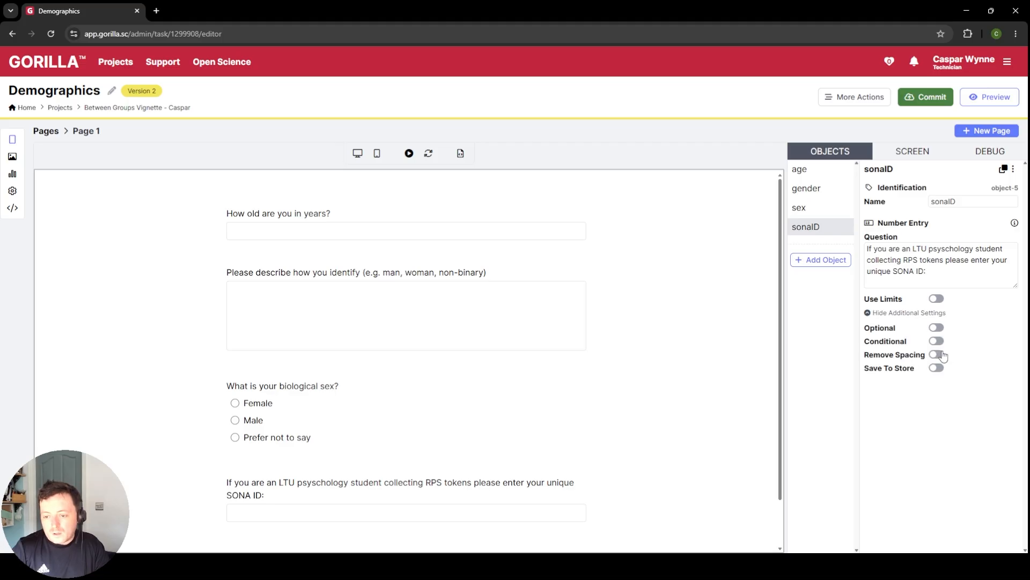
pyautogui.click(885, 314)
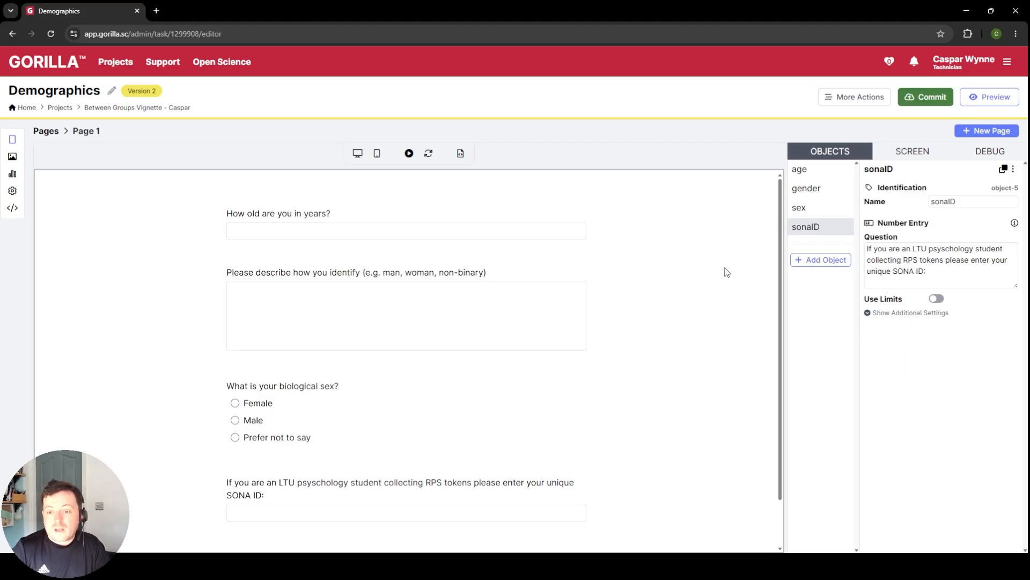
# Step: Commit version 2 with the description "Created demographics, made age, gender, sex (all optional) and sona id (non-optional)"
pyautogui.click(926, 97)
pyautogui.click(449, 247)
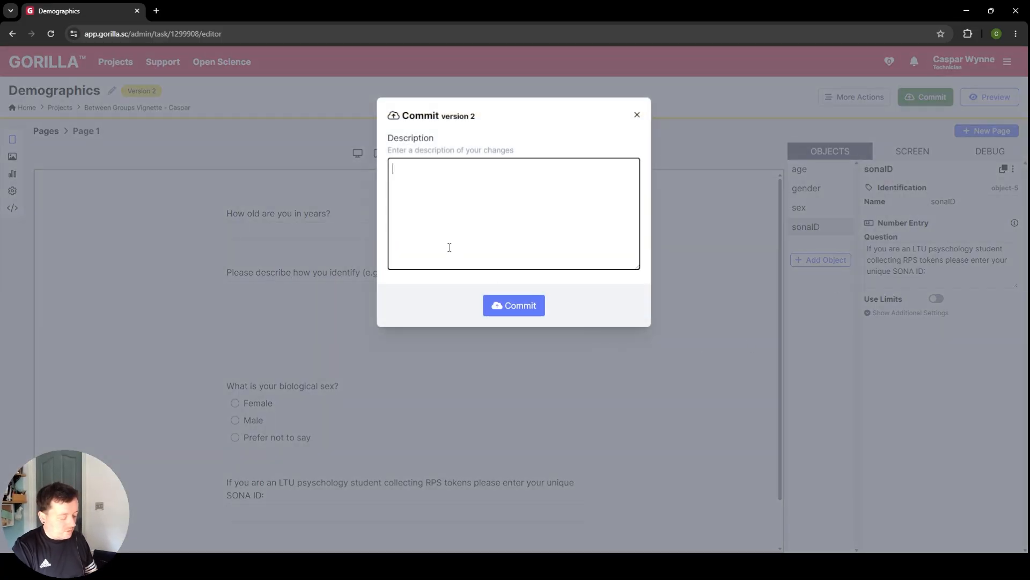
pyautogui.write('Created ')
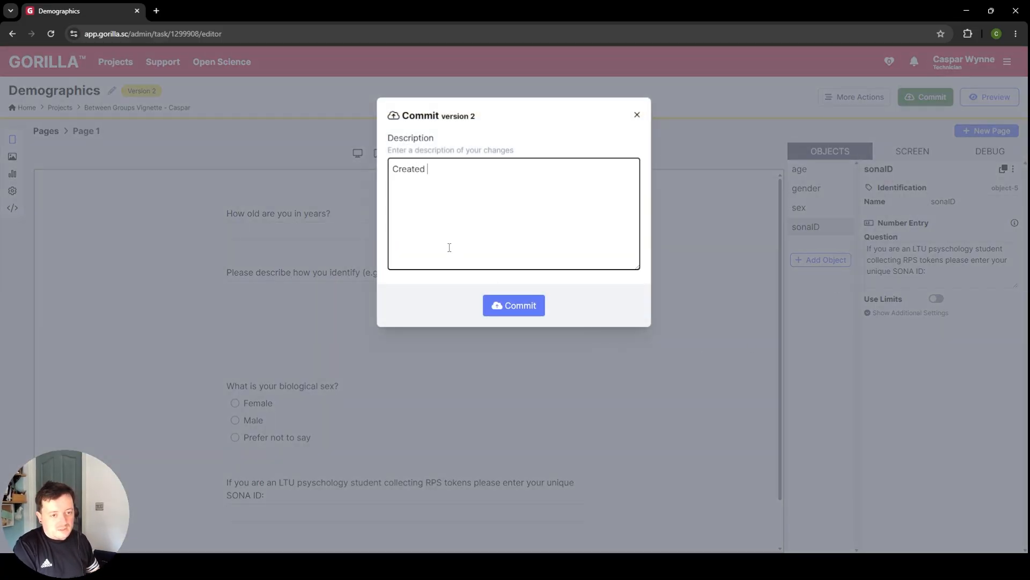
pyautogui.write('demographics')
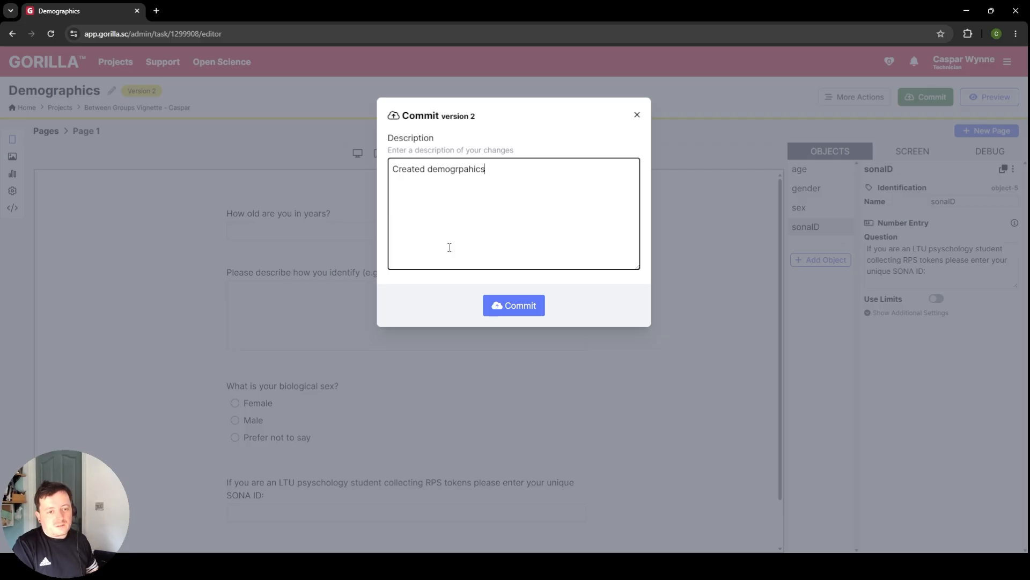
pyautogui.hotkey('ctrl', 'BackSpace')
pyautogui.write('demogra')
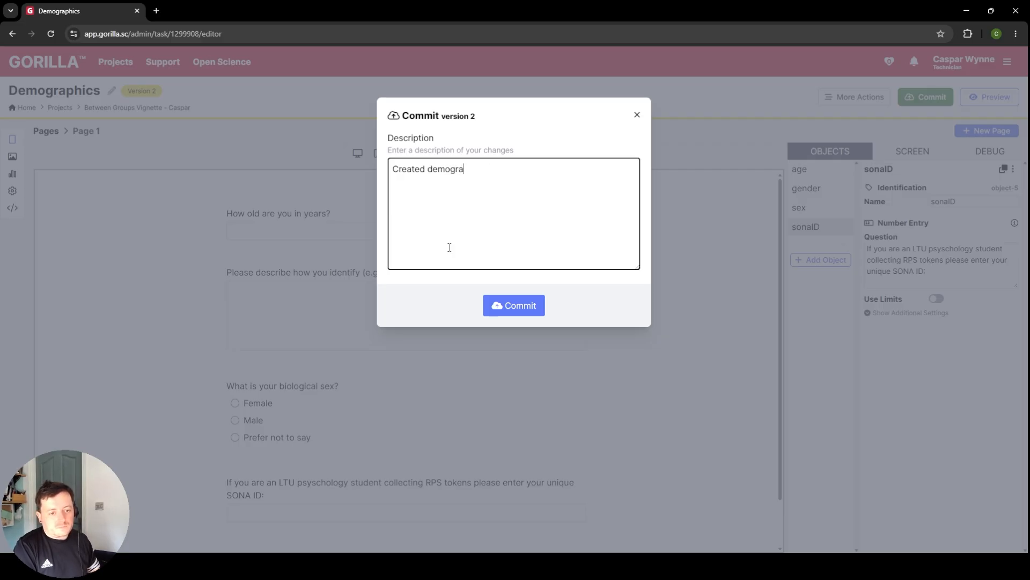
pyautogui.write('phics, made ag')
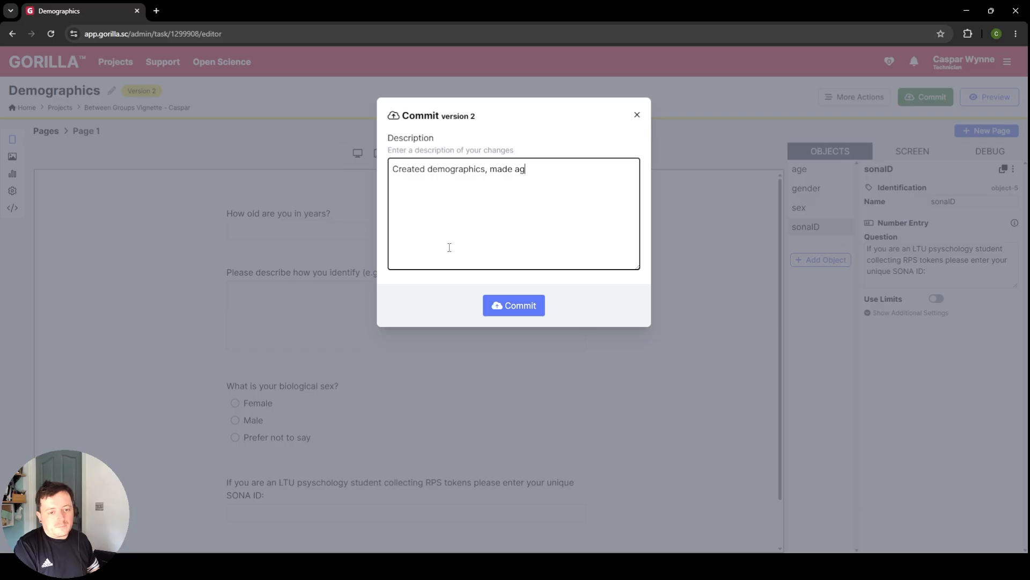
pyautogui.write('e, gen')
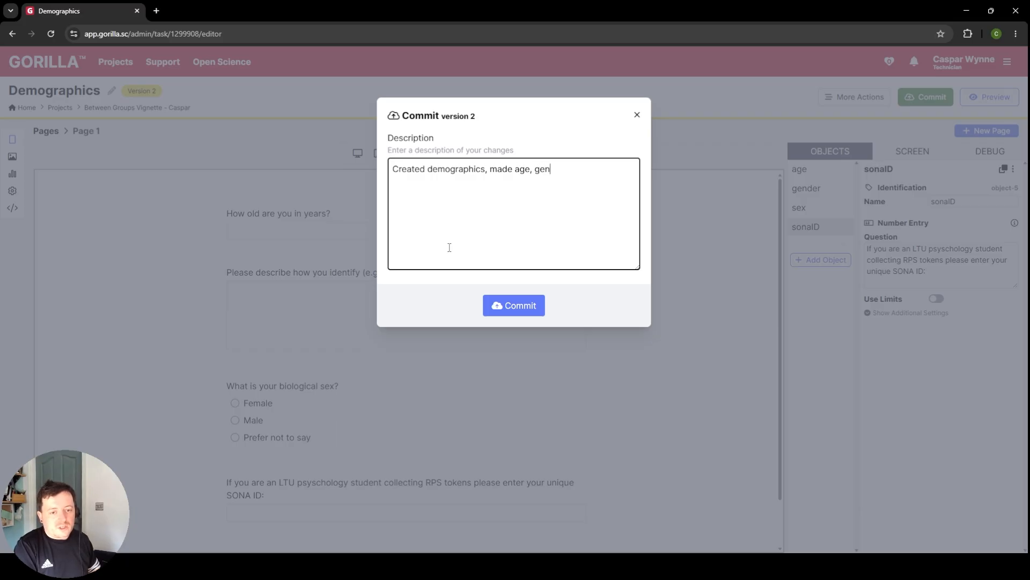
pyautogui.write('der, sex and ')
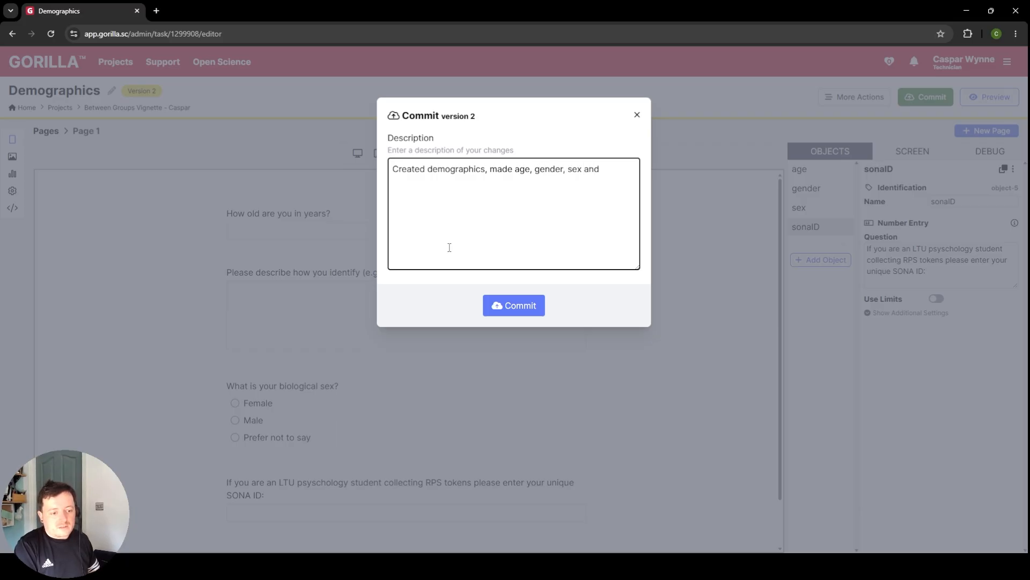
pyautogui.write('sona id (')
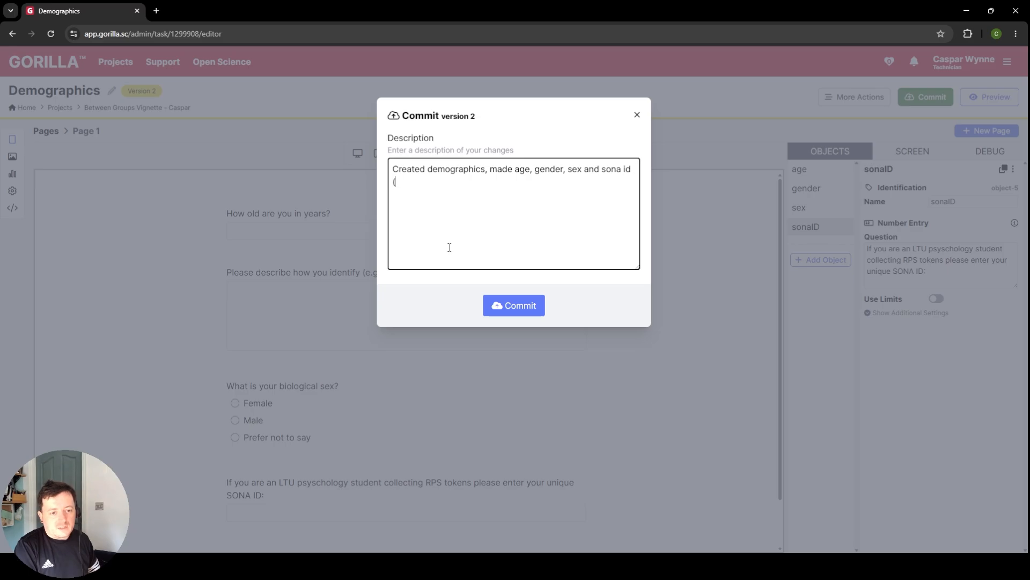
pyautogui.write('non-pto')
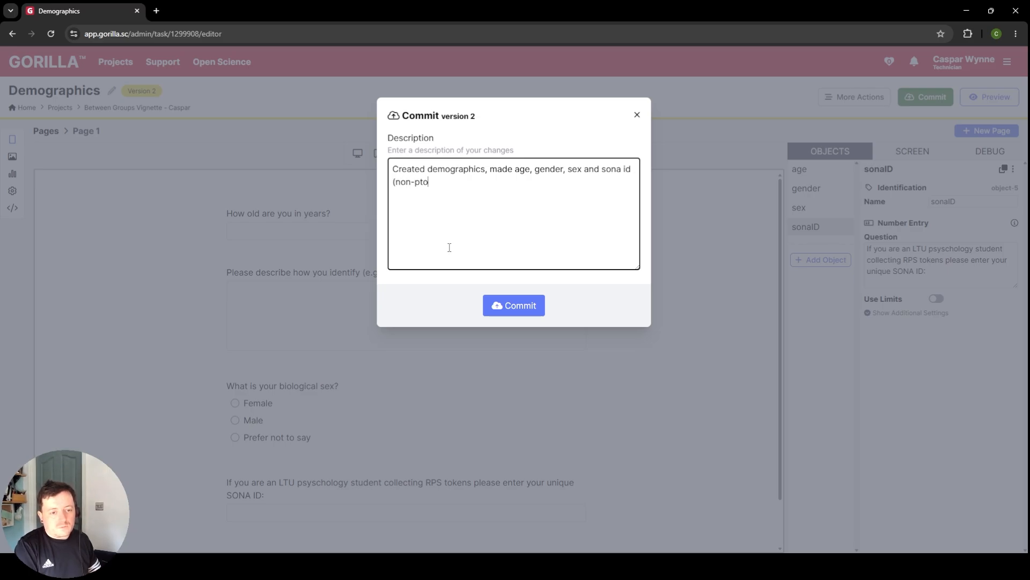
pyautogui.press('BackSpace')
pyautogui.press('BackSpace')
pyautogui.press('BackSpace')
pyautogui.write('opto')
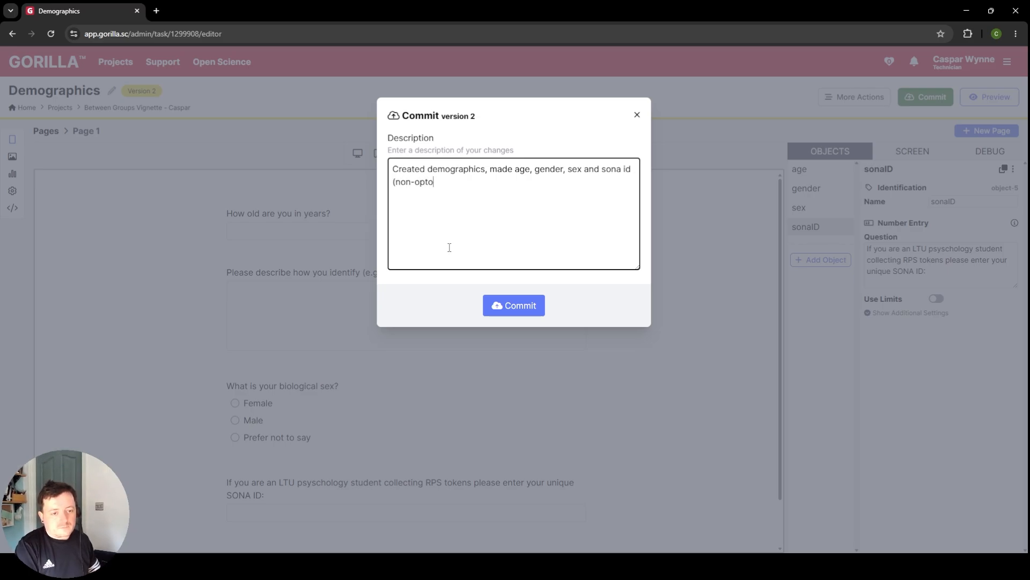
pyautogui.press('BackSpace')
pyautogui.write('ional)')
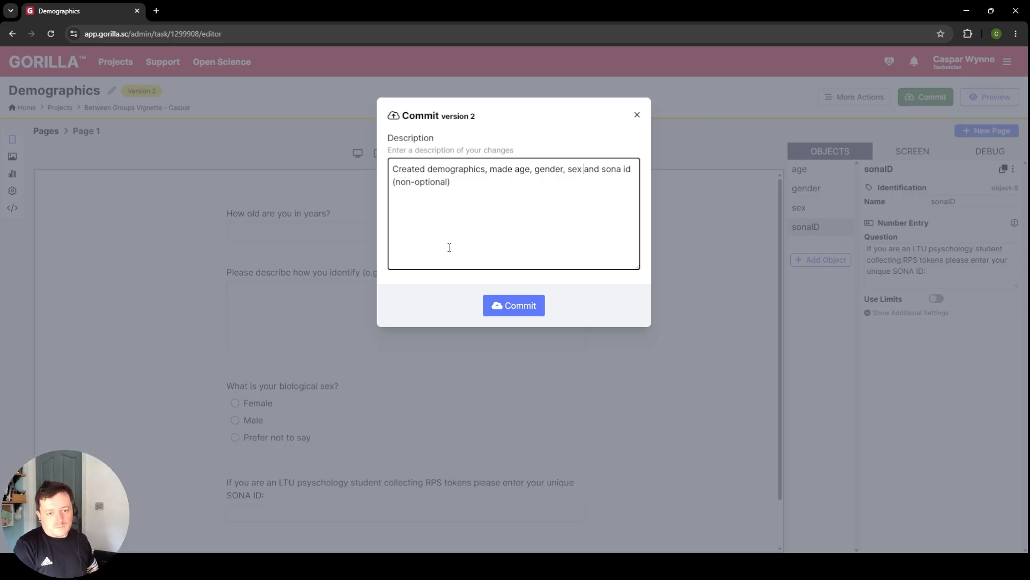
pyautogui.write('(all optio')
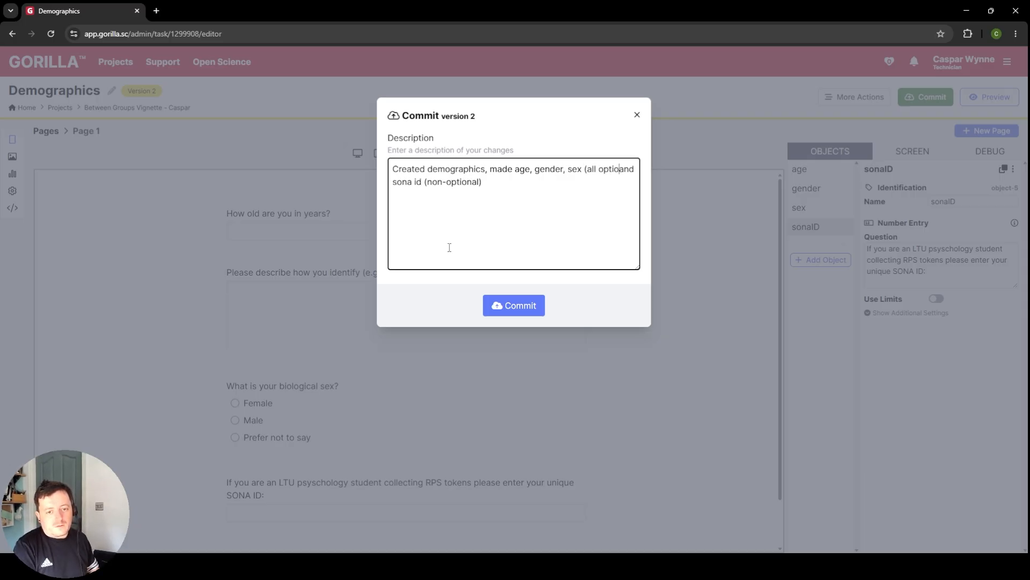
pyautogui.write('nal)')
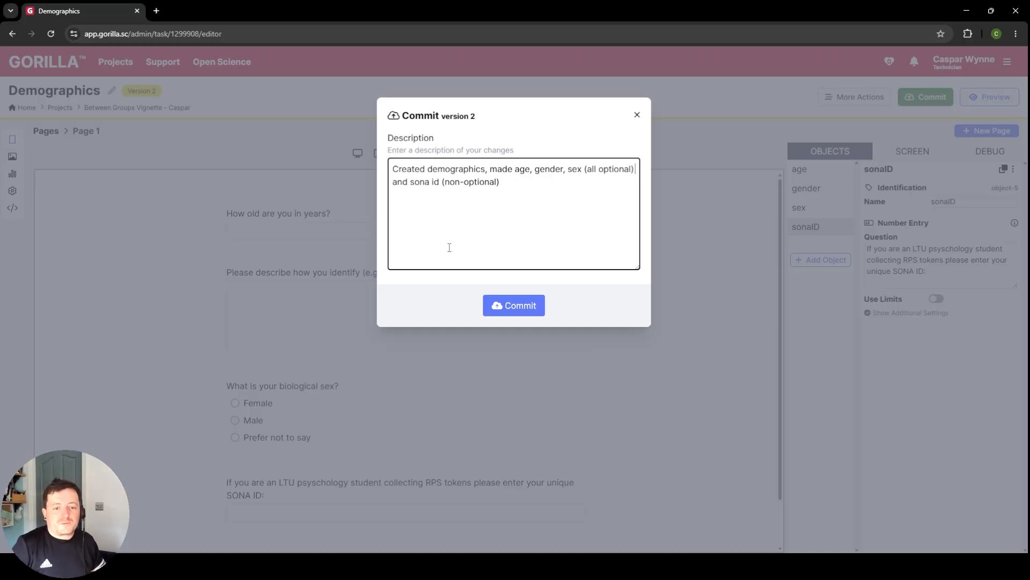
pyautogui.click(513, 301)
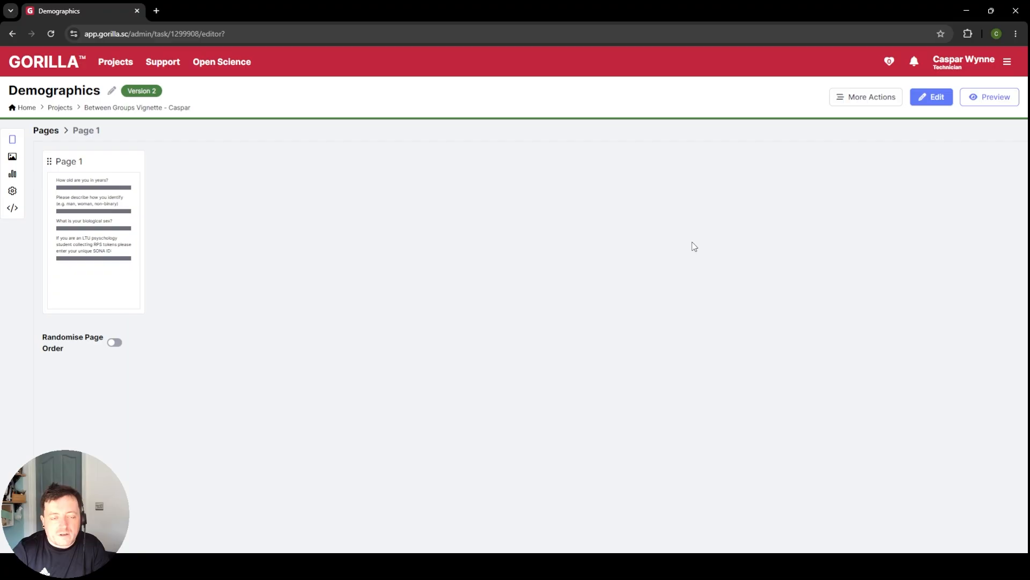
# Step: Return to the Between Groups Vignette project and create a new questionnaire in it
pyautogui.click(135, 107)
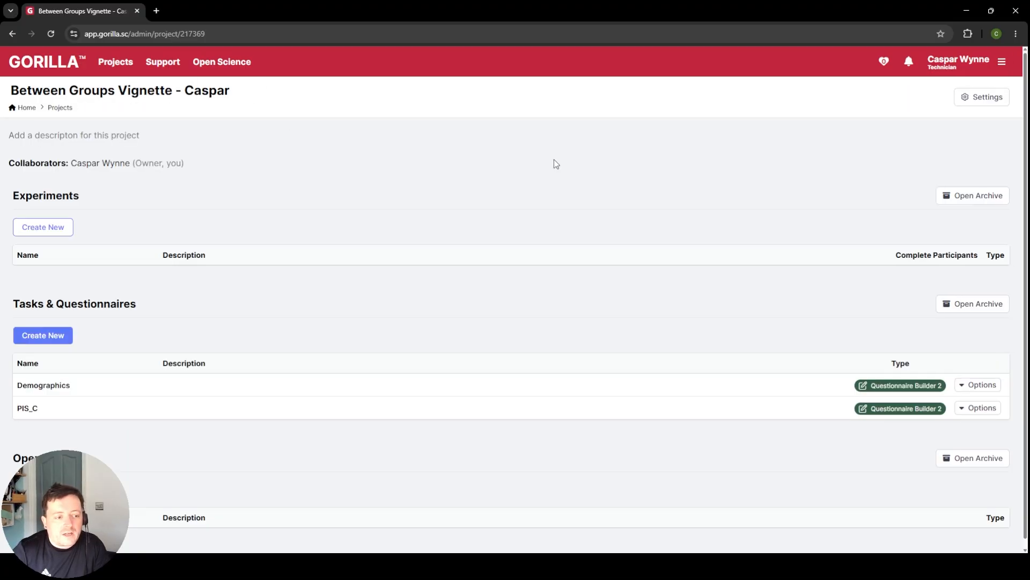
pyautogui.click(43, 334)
pyautogui.click(630, 214)
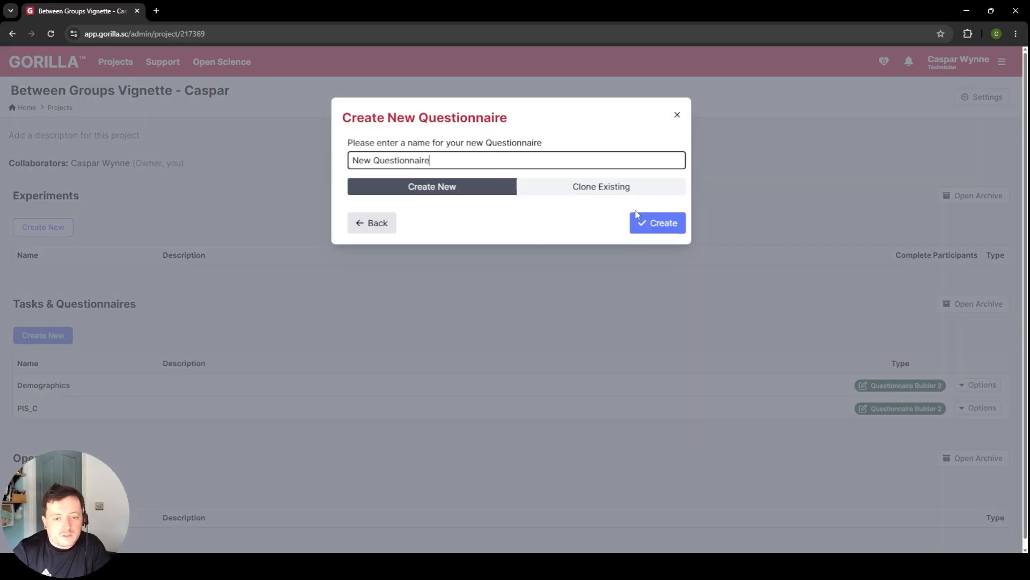
pyautogui.click(638, 225)
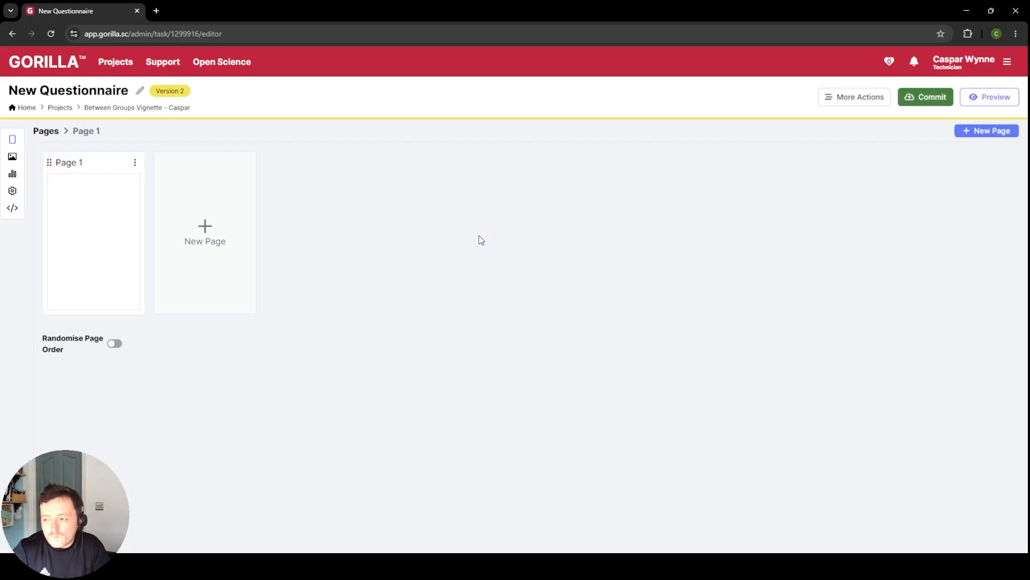
# Step: Rename the new questionnaire as "Debrief" and save the name
pyautogui.click(140, 91)
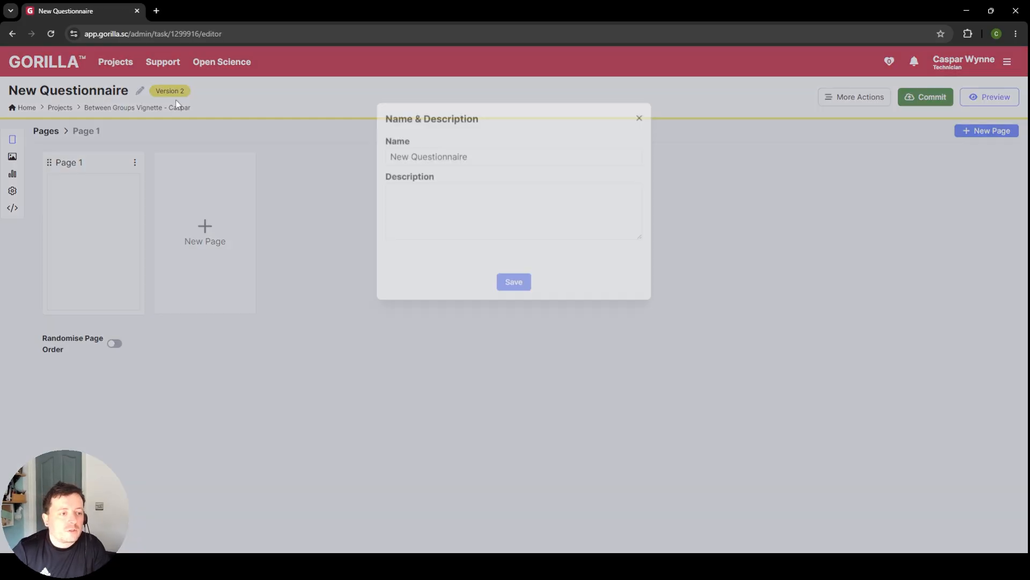
pyautogui.tripleClick(421, 147)
pyautogui.write('Debrief')
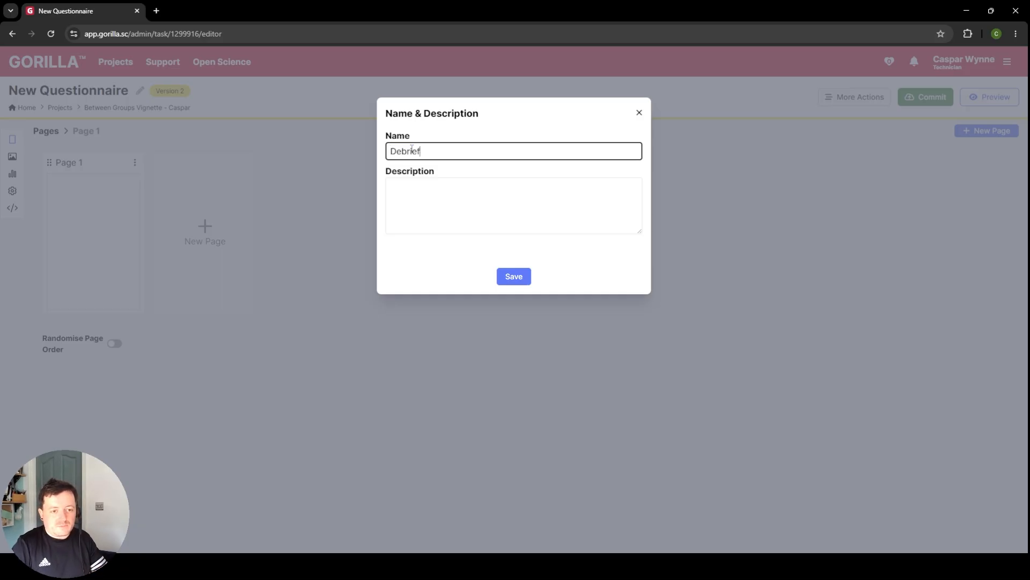
pyautogui.click(523, 280)
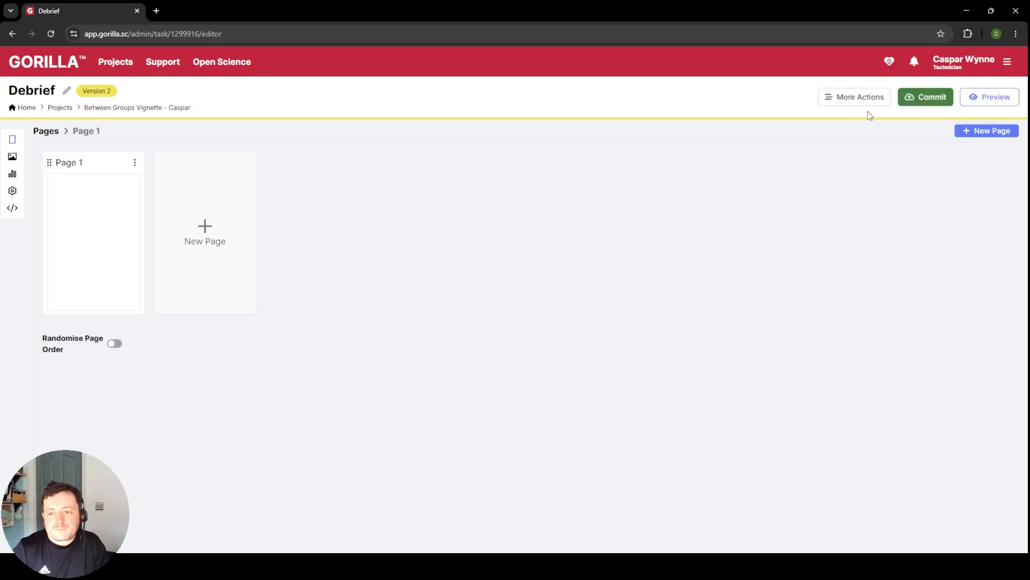
# Step: Import the previously exported debrief template file into the Debrief questionnaire
pyautogui.click(858, 98)
pyautogui.click(872, 182)
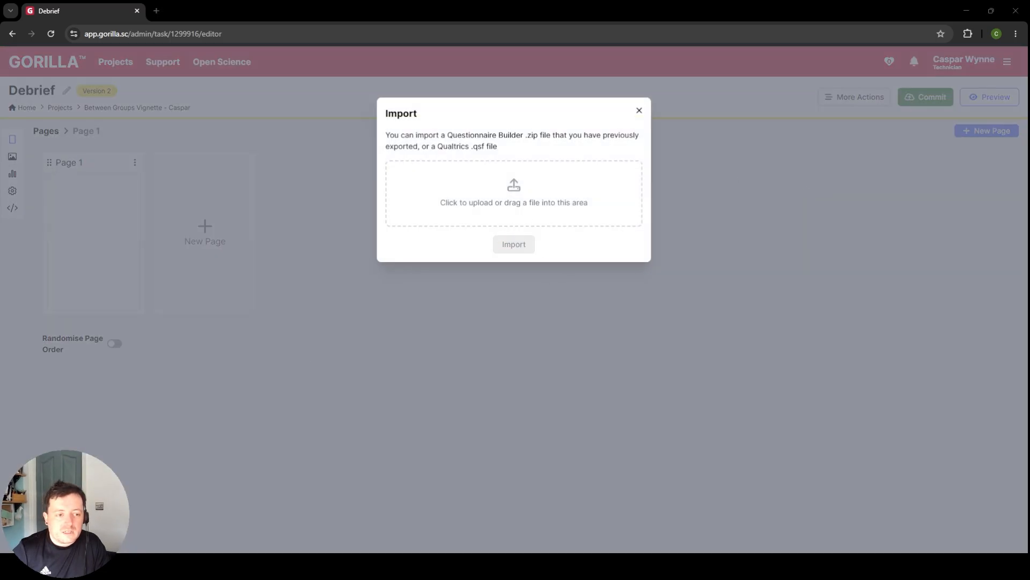
pyautogui.click(516, 263)
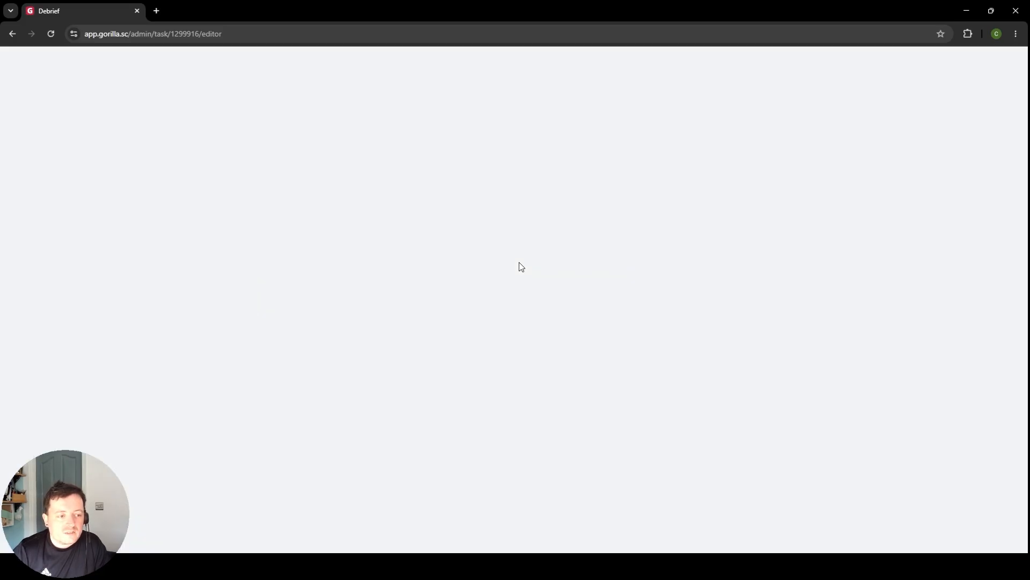
# Step: Open Page 1 of the Debrief questionnaire and examine the WhyDebrief and HowWritten text objects, enlarging the WhyDebrief text box
pyautogui.click(119, 218)
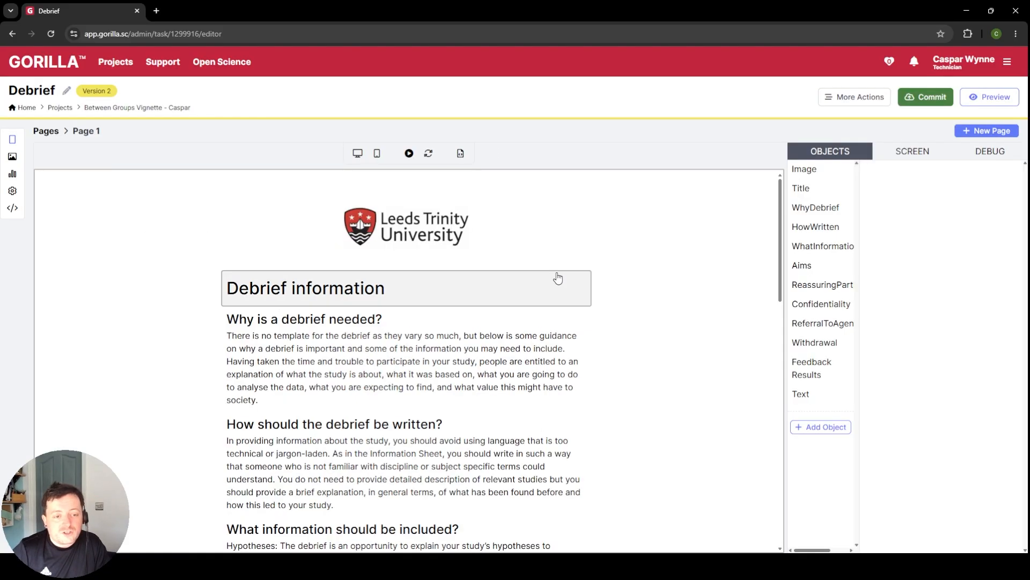
pyautogui.click(487, 377)
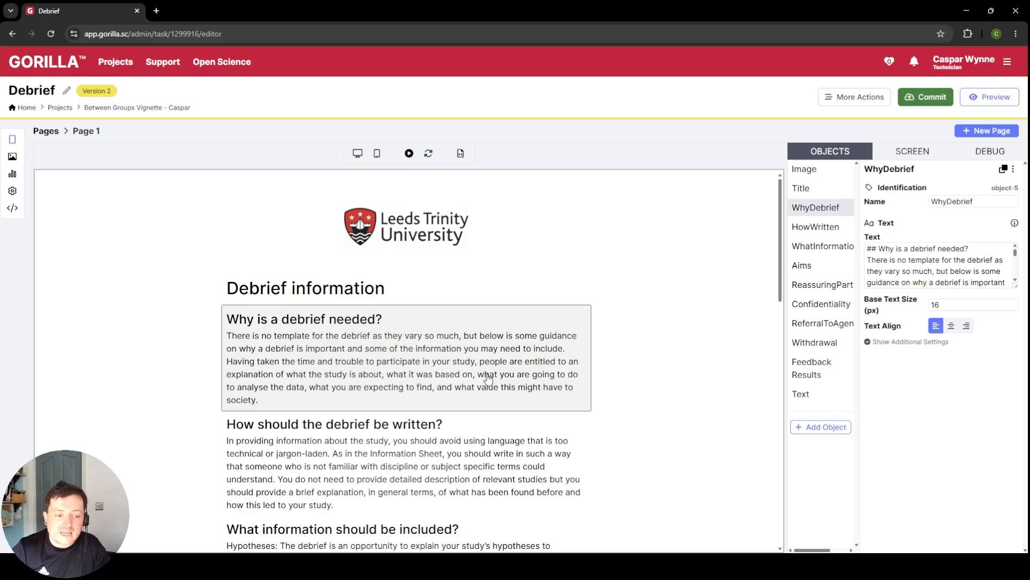
pyautogui.click(415, 448)
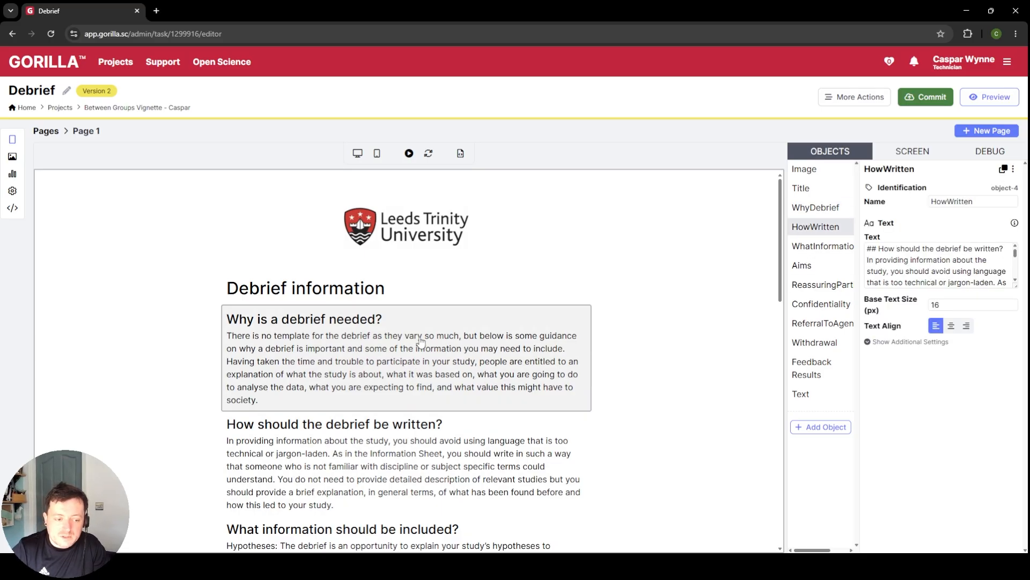
pyautogui.click(421, 340)
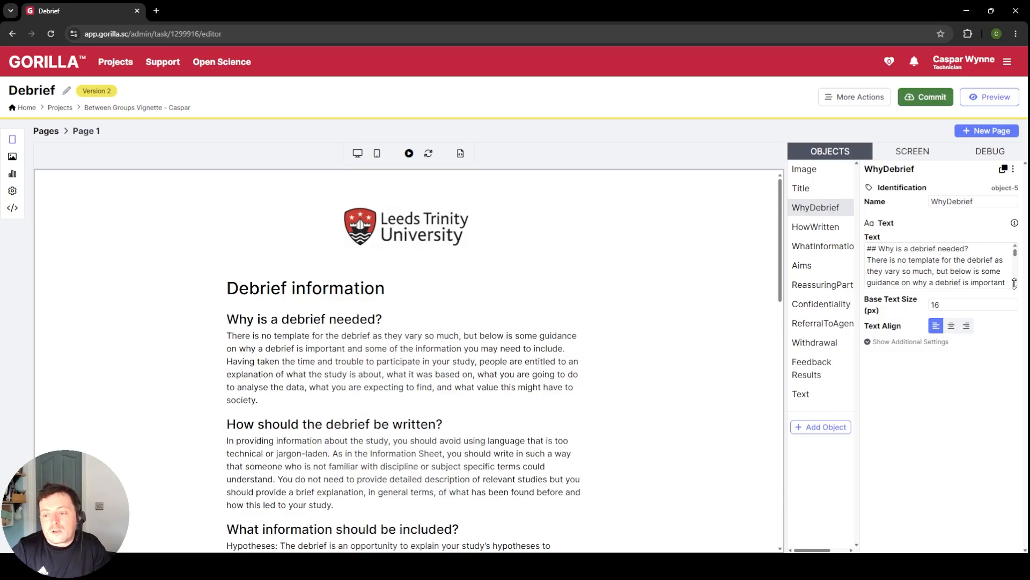
pyautogui.moveTo(1016, 285); pyautogui.dragTo(1012, 436)
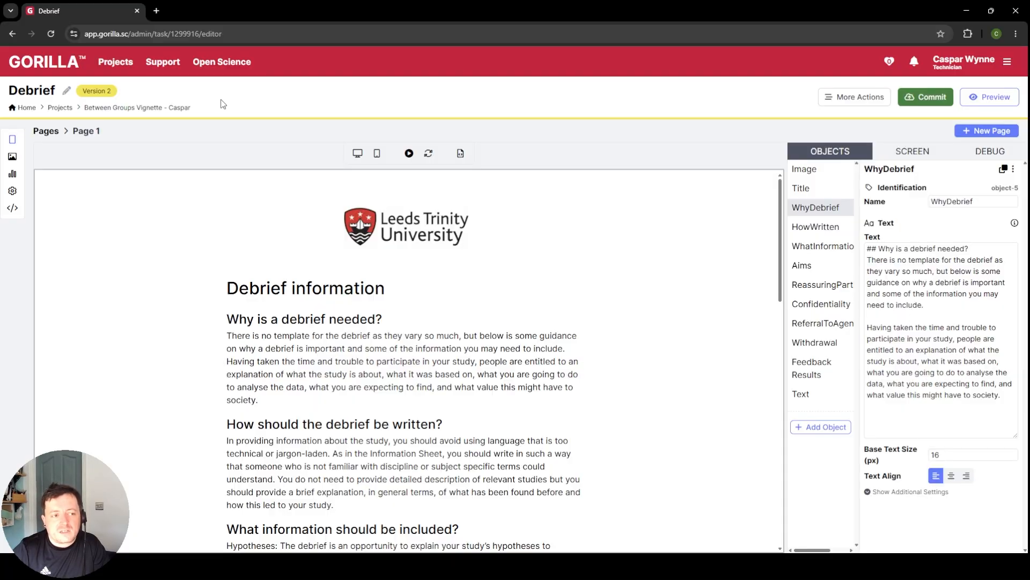
# Step: Commit version 2 of the Debrief questionnaire with the description "Imported debrief"
pyautogui.click(926, 96)
pyautogui.click(489, 212)
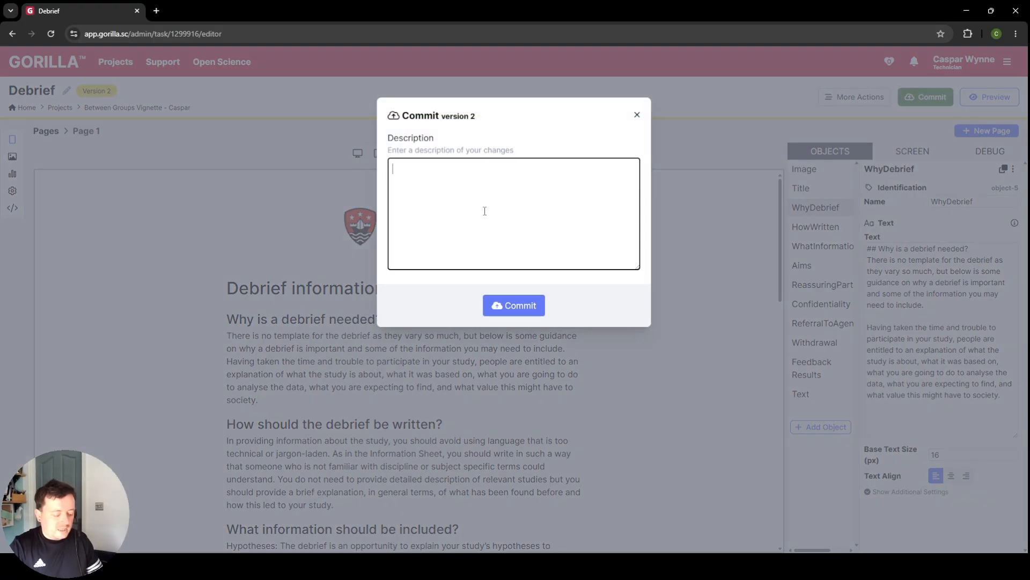
pyautogui.write('Imported debreief')
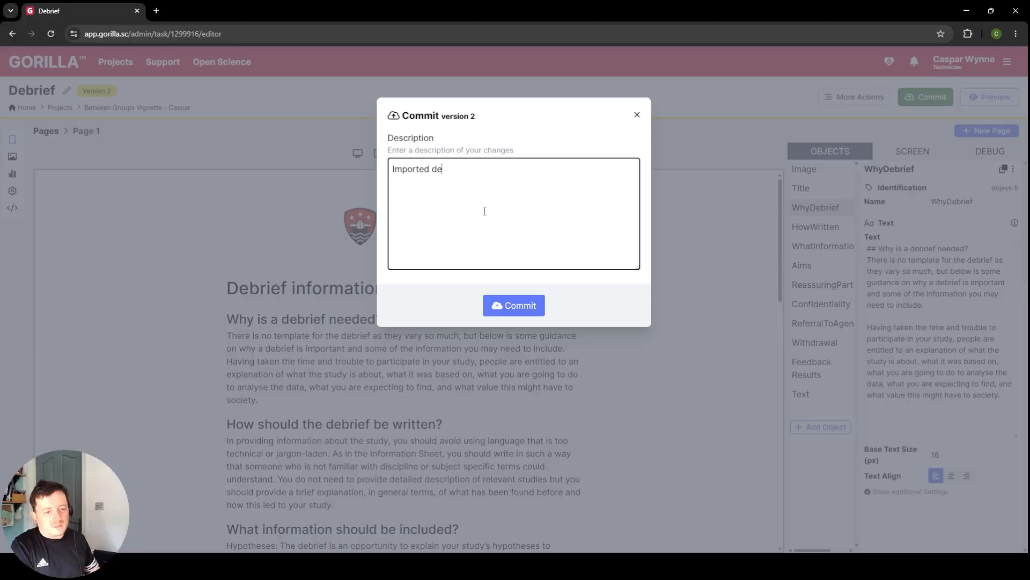
pyautogui.press('BackSpace')
pyautogui.press('BackSpace')
pyautogui.write('f')
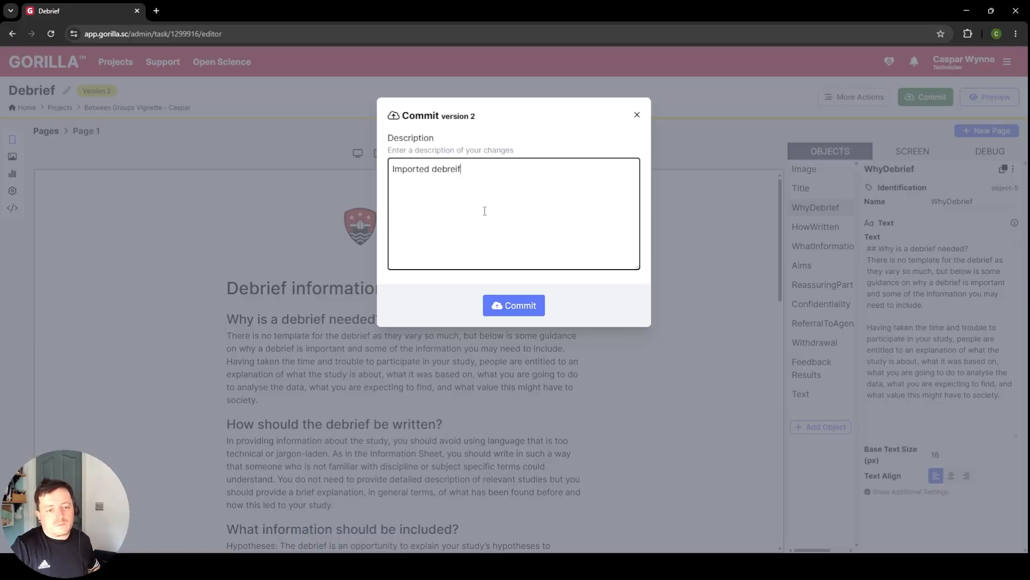
pyautogui.press('BackSpace')
pyautogui.press('BackSpace')
pyautogui.press('BackSpace')
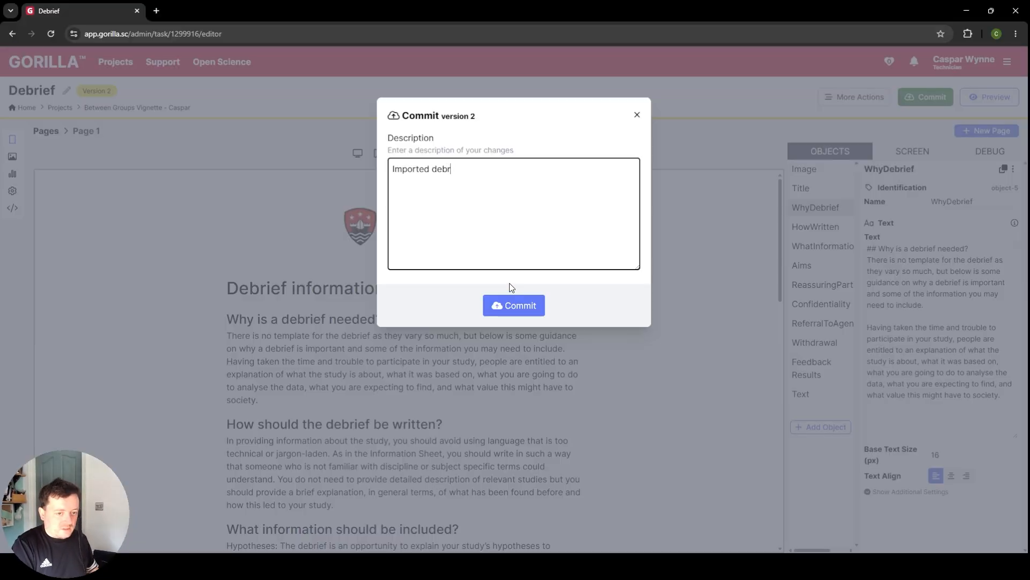
pyautogui.write('ief')
pyautogui.click(509, 309)
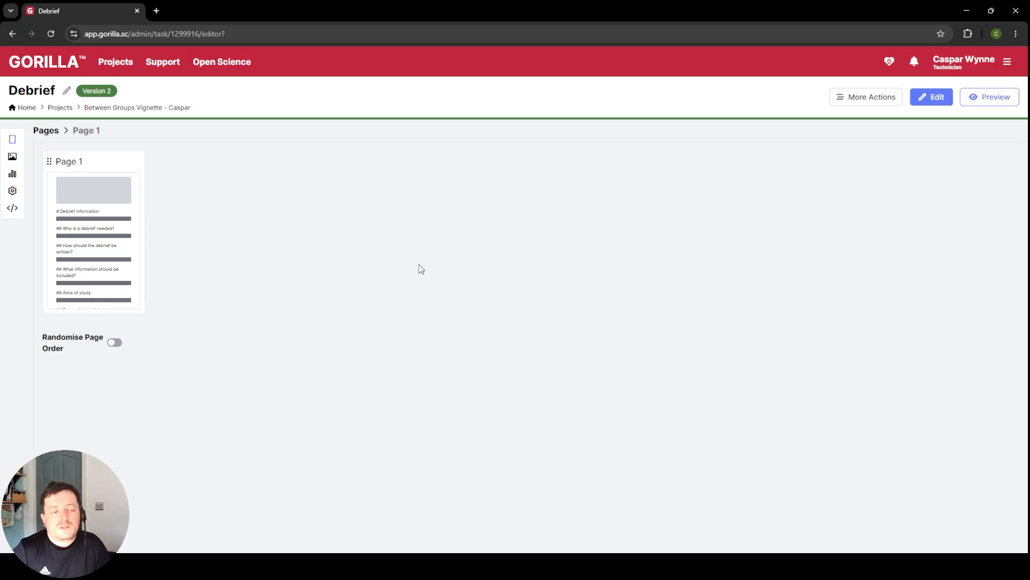
# Step: Return to the Between Groups Vignette project and create a new task named "vignette" under Tasks & Questionnaires
pyautogui.click(125, 109)
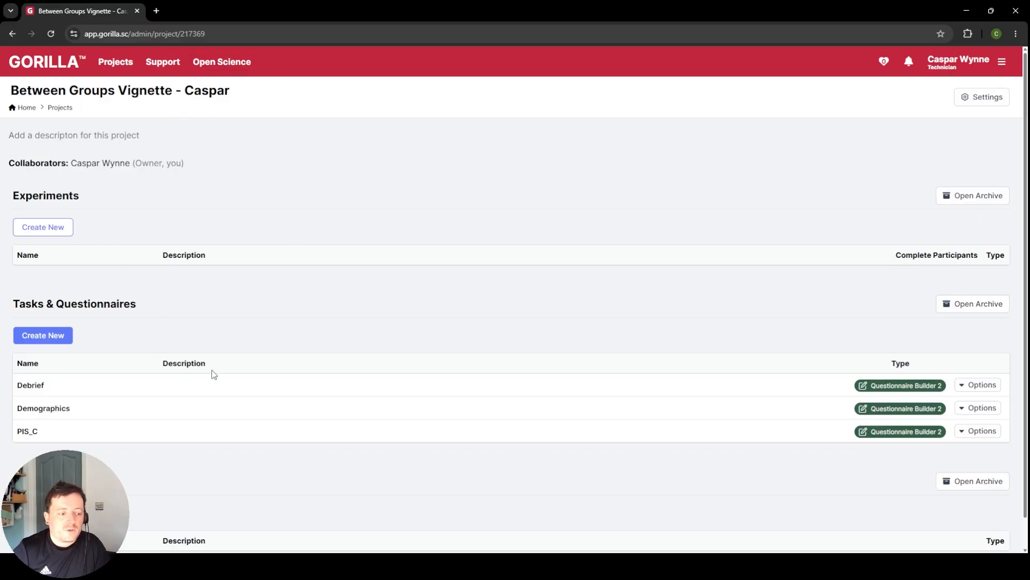
pyautogui.click(59, 335)
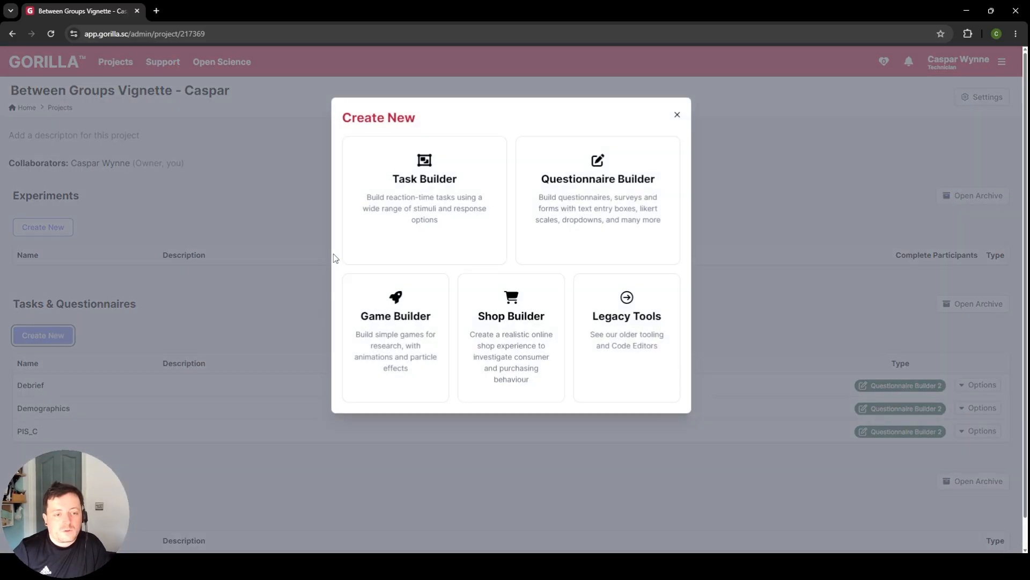
pyautogui.click(419, 202)
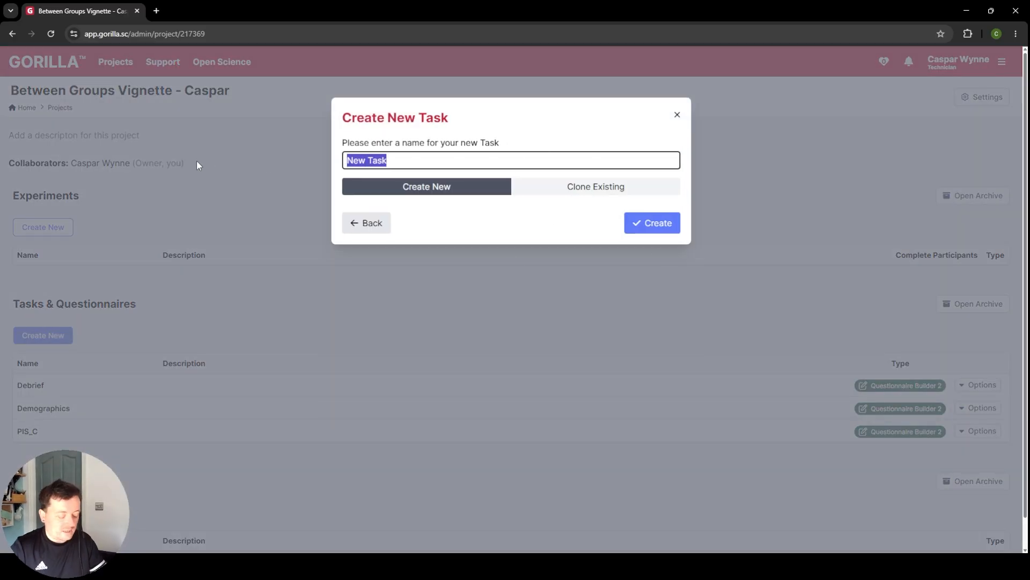
pyautogui.write('ving')
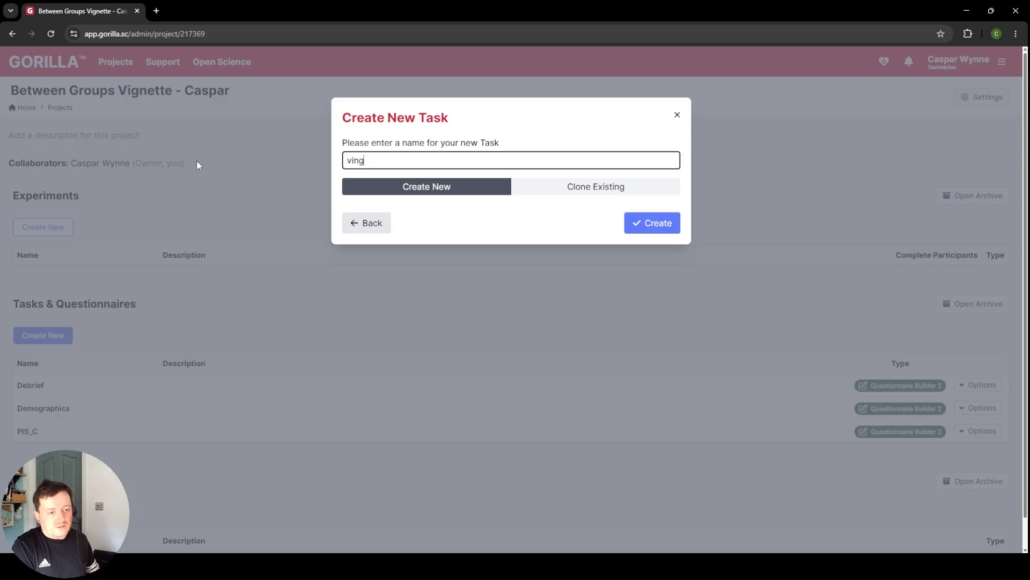
pyautogui.press('BackSpace')
pyautogui.press('BackSpace')
pyautogui.write('gnette')
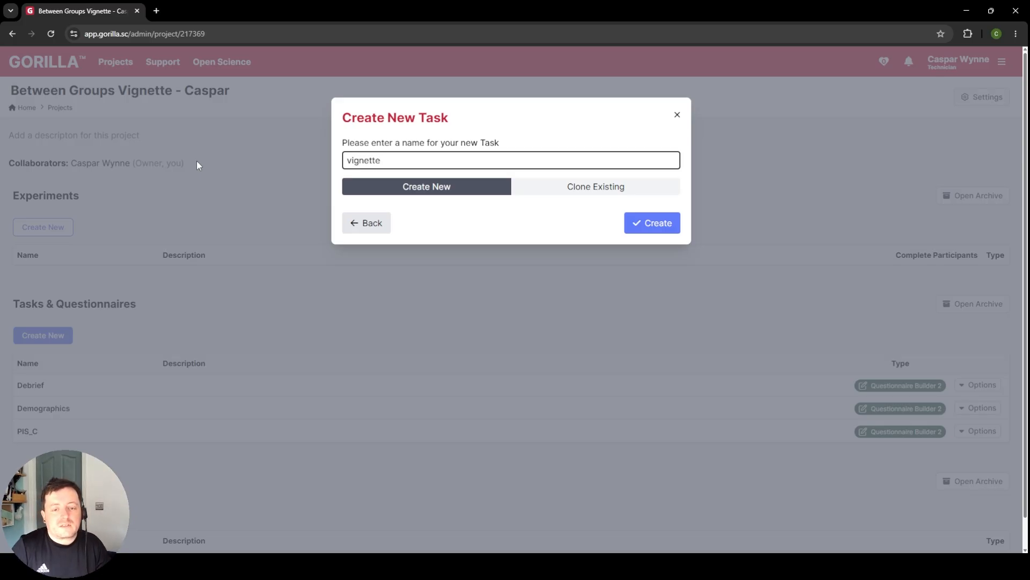
pyautogui.click(629, 222)
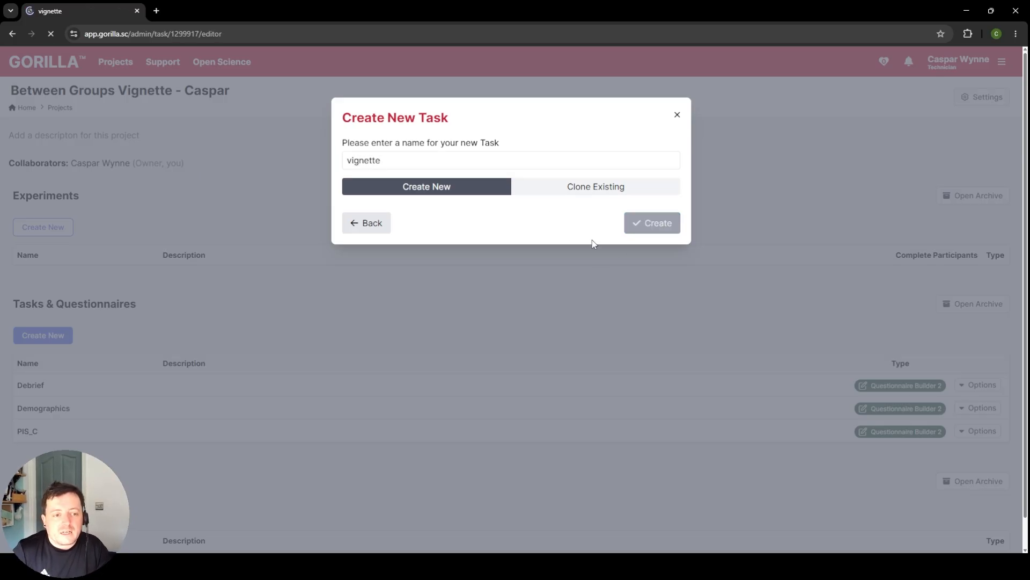
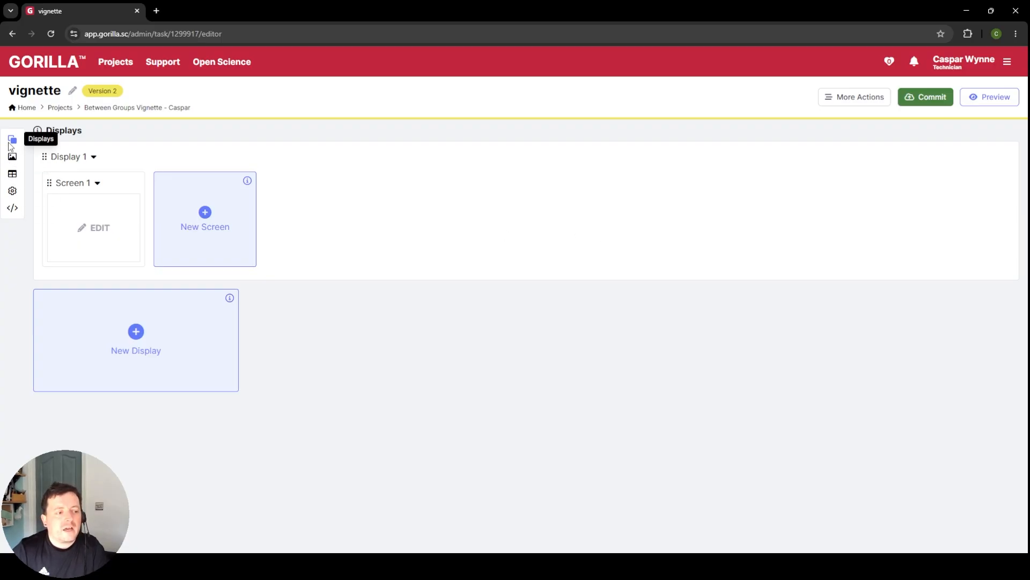
# Step: Check the task's spreadsheet, then return to the displays and rename Display 1 as "instructions"
pyautogui.click(12, 175)
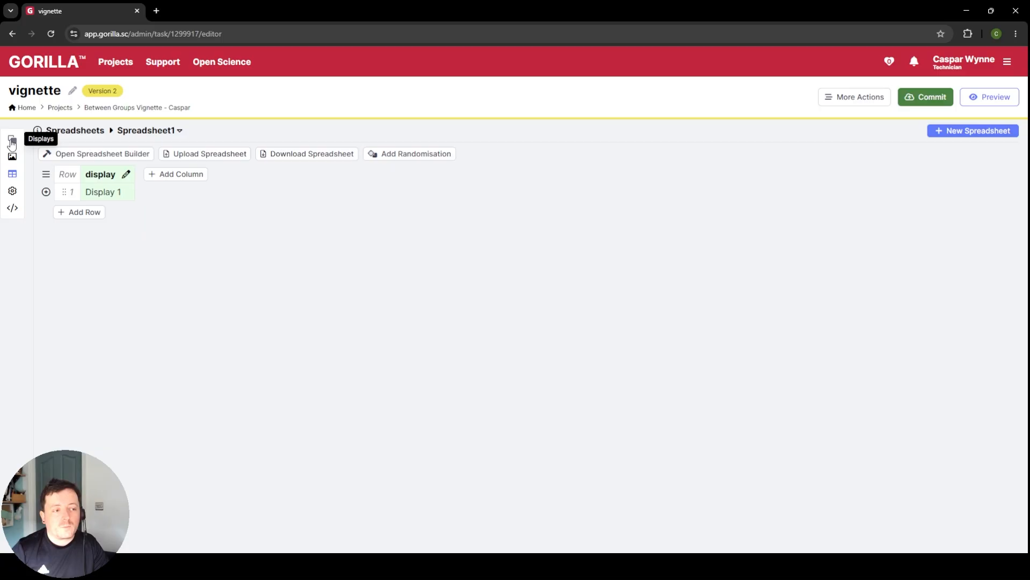
pyautogui.click(12, 141)
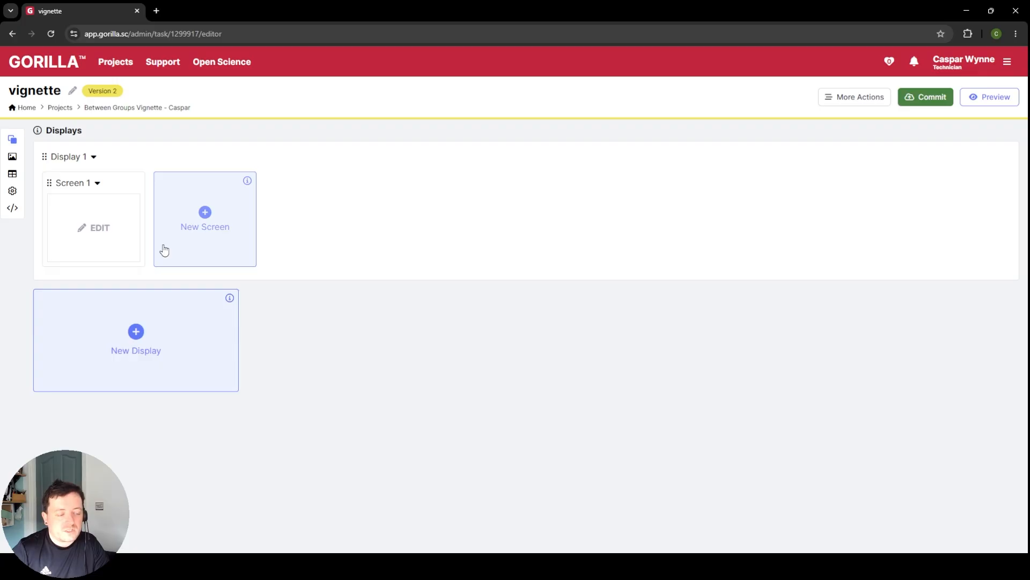
pyautogui.click(93, 157)
pyautogui.click(88, 177)
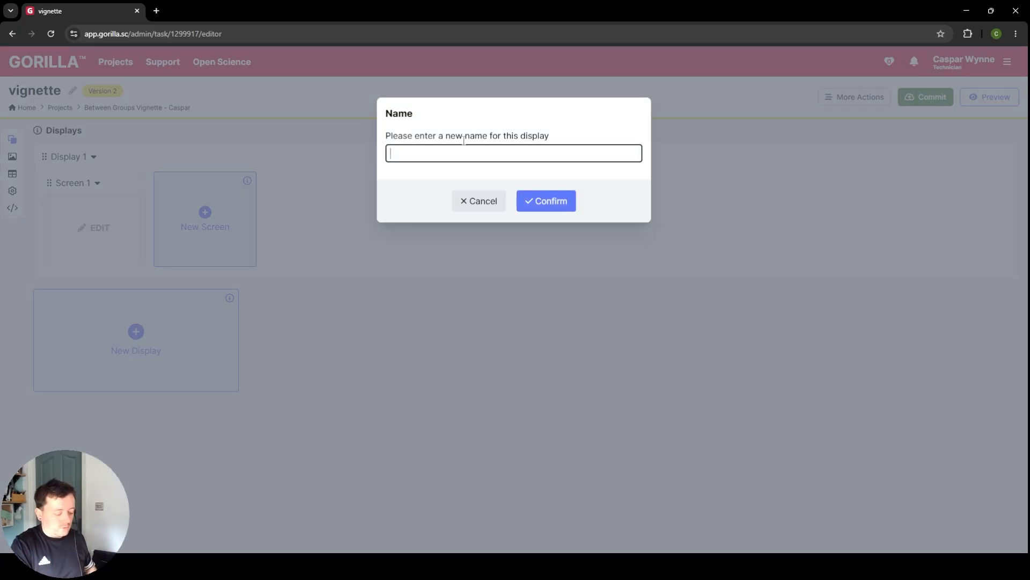
pyautogui.write('instructions')
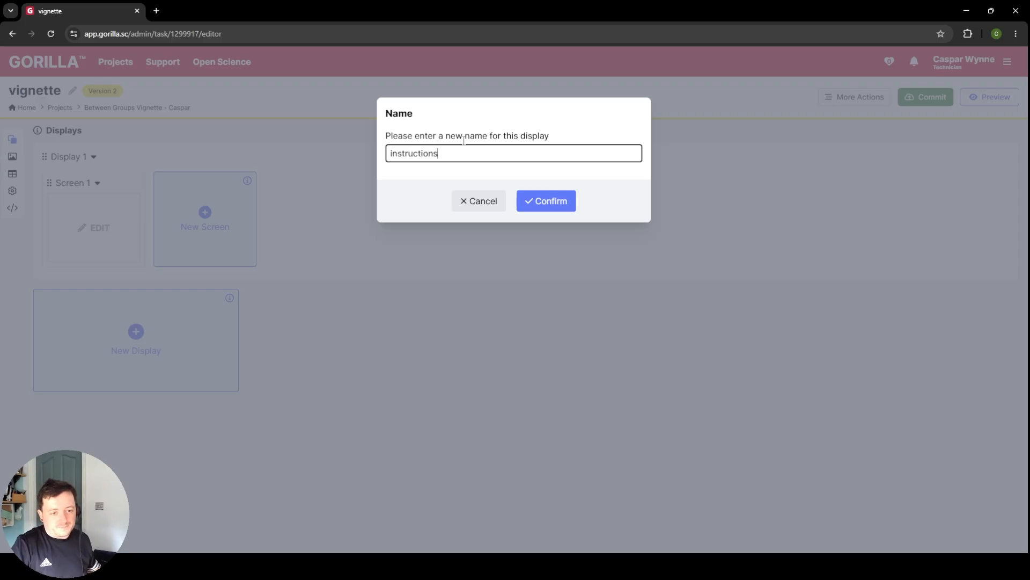
pyautogui.click(543, 203)
# Step: Set up Screen 1 of the instructions display from the Instructions Screen template, without scoring or a time limit
pyautogui.click(79, 221)
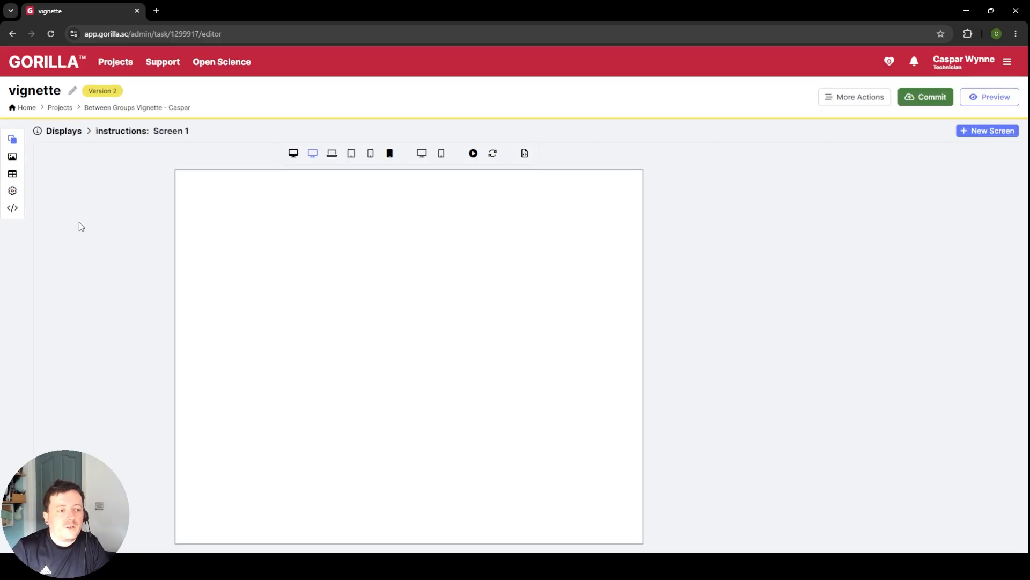
pyautogui.click(536, 249)
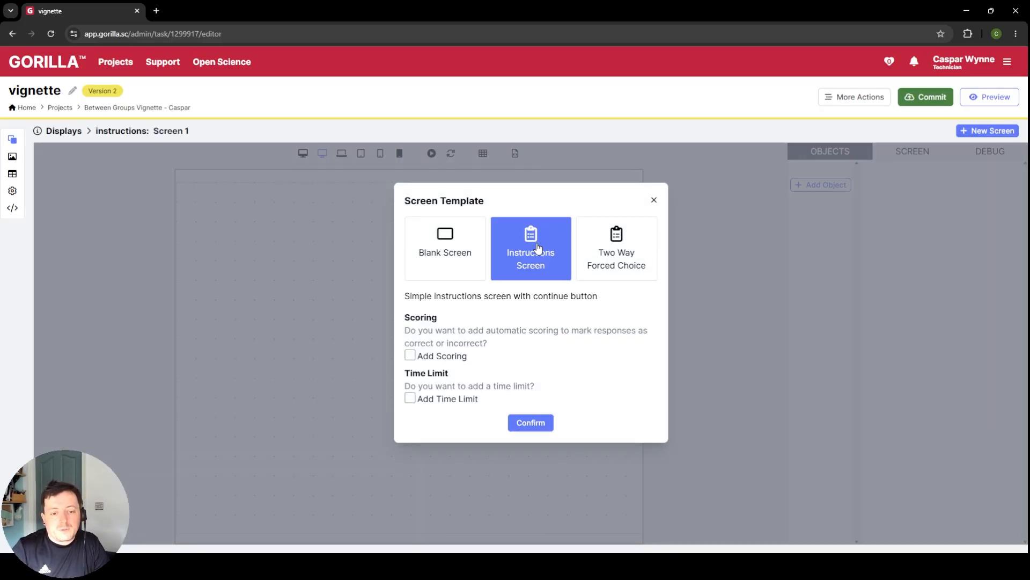
pyautogui.click(534, 427)
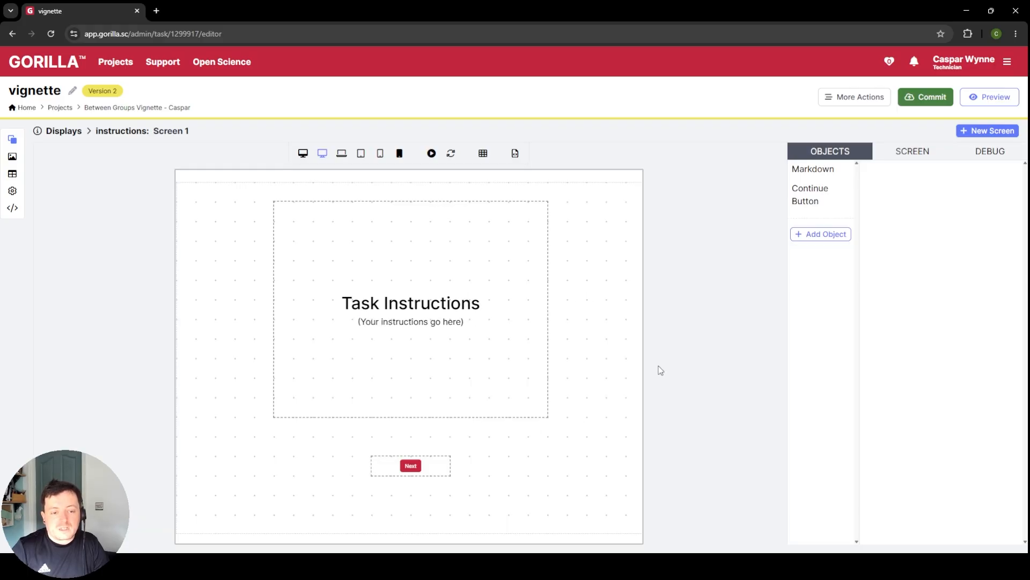
# Step: Replace the placeholder line under the Task Instructions heading with "please read the following vignette carefully and respond to the questions afterwards."
pyautogui.click(497, 343)
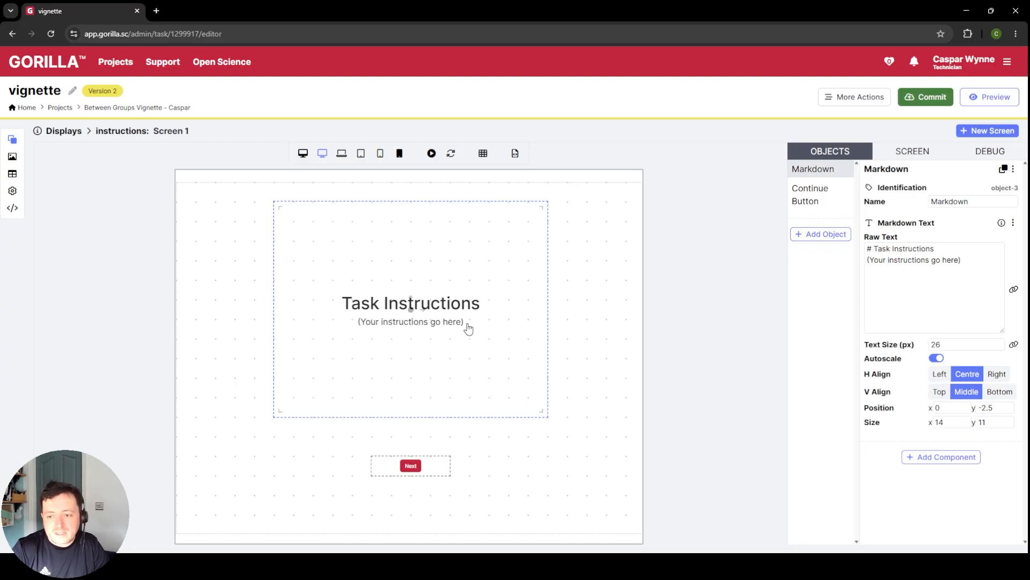
pyautogui.tripleClick(953, 259)
pyautogui.click(974, 248)
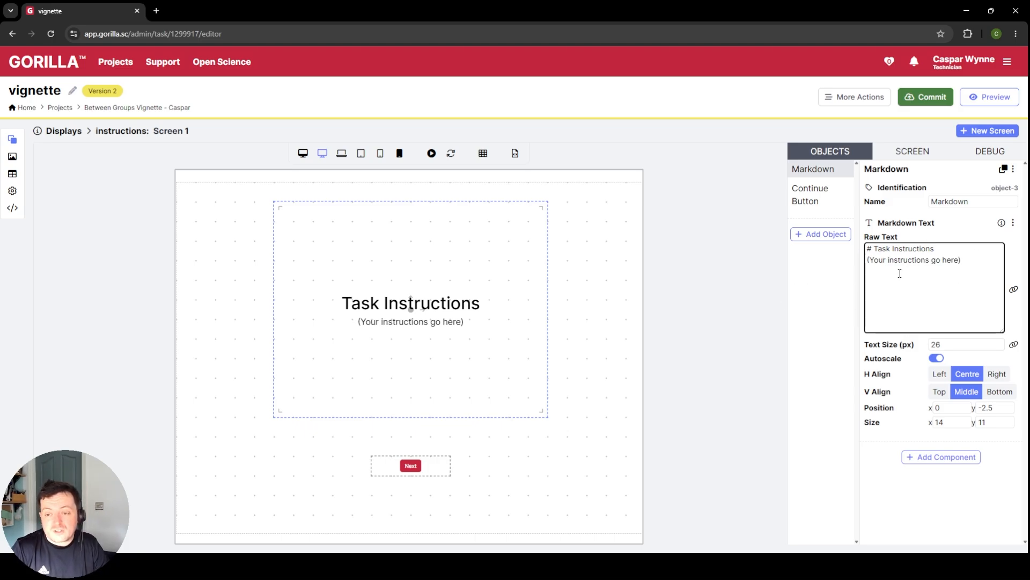
pyautogui.tripleClick(919, 270)
pyautogui.write('pleas')
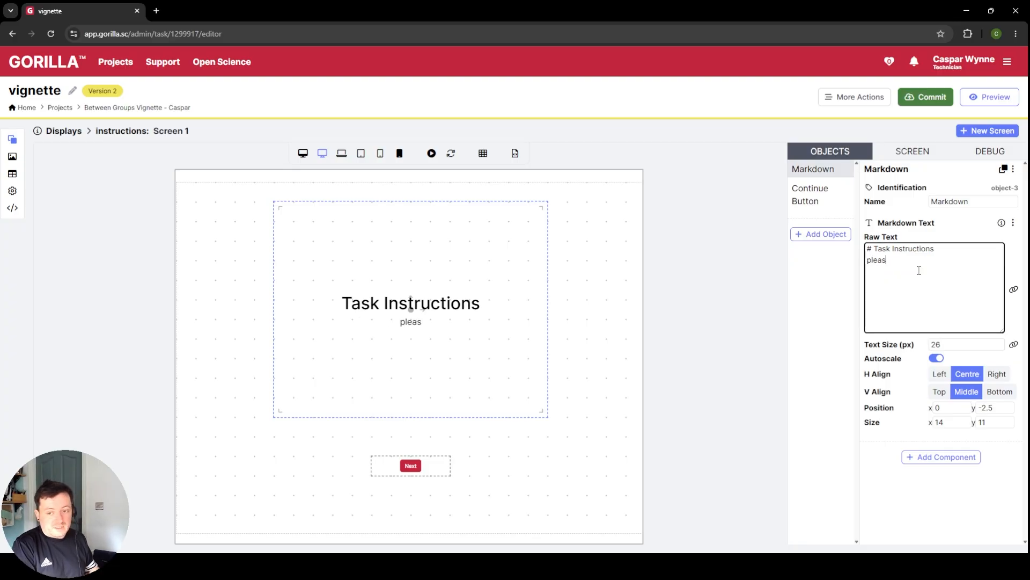
pyautogui.write('e read the following vinge')
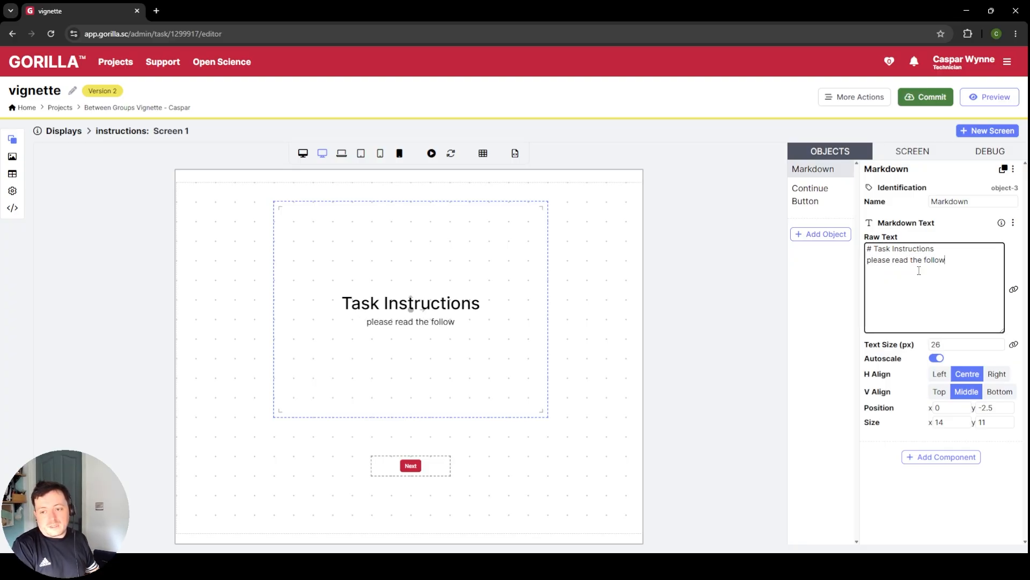
pyautogui.press('BackSpace')
pyautogui.press('BackSpace')
pyautogui.press('BackSpace')
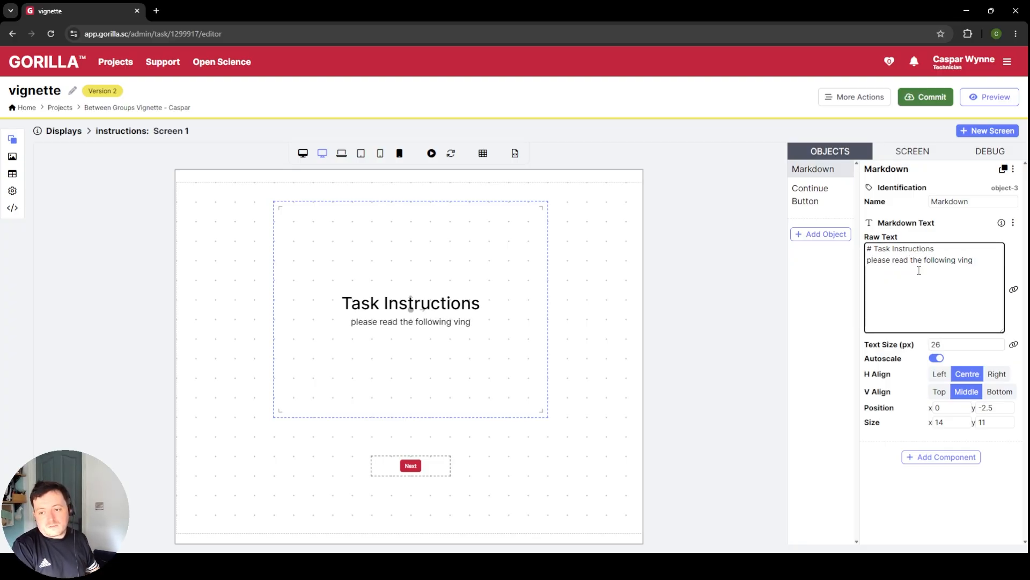
pyautogui.write('gnette carefu')
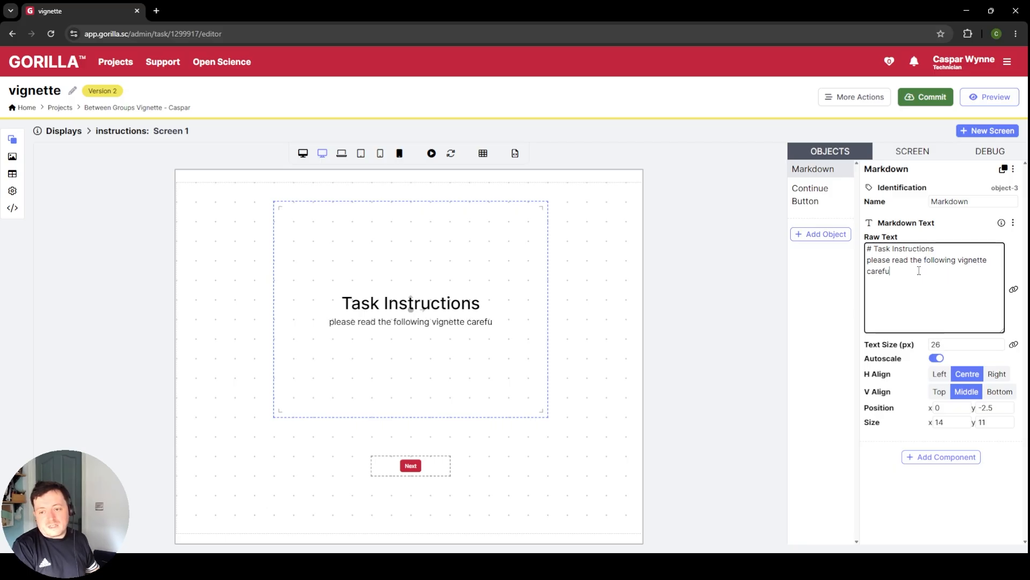
pyautogui.write('lly and respond')
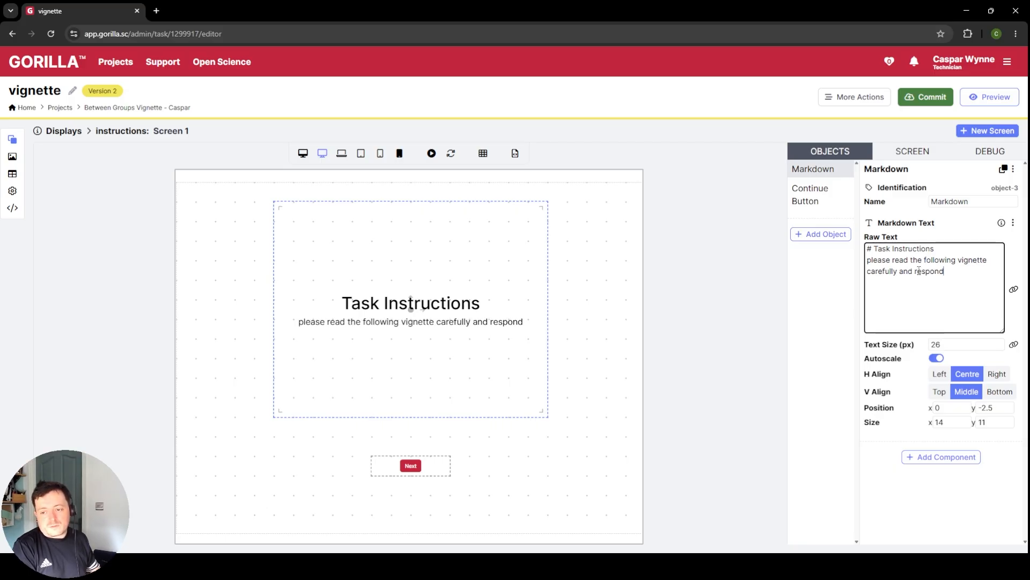
pyautogui.write(' to the questions afterwards')
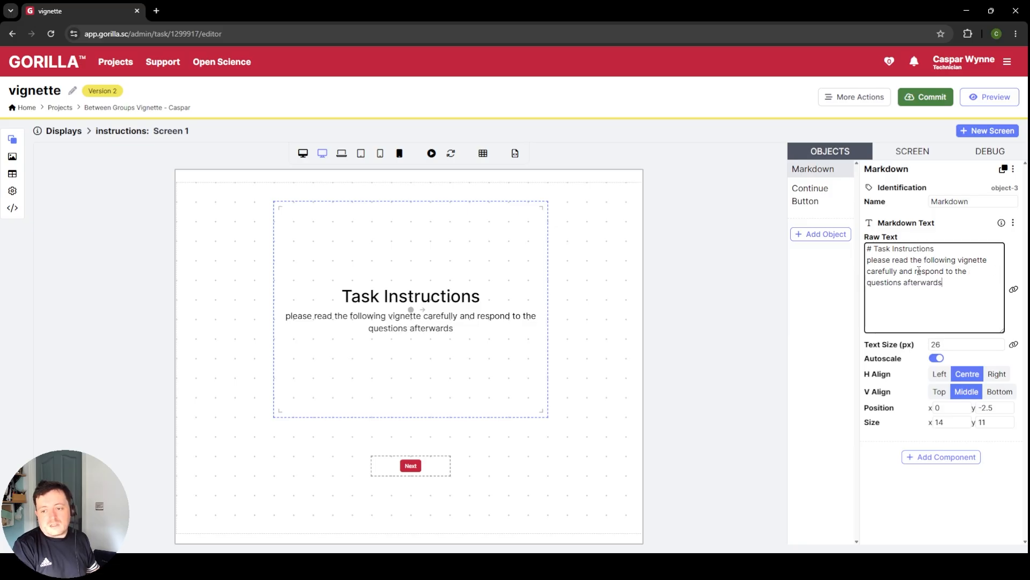
pyautogui.write('.')
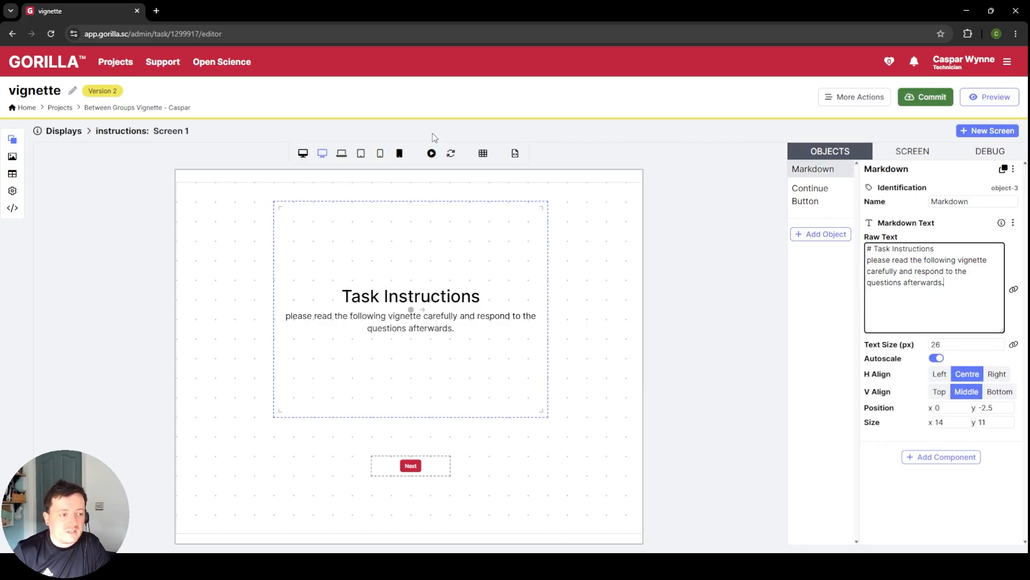
# Step: Return to the displays overview and create a new display named "trial"
pyautogui.click(70, 128)
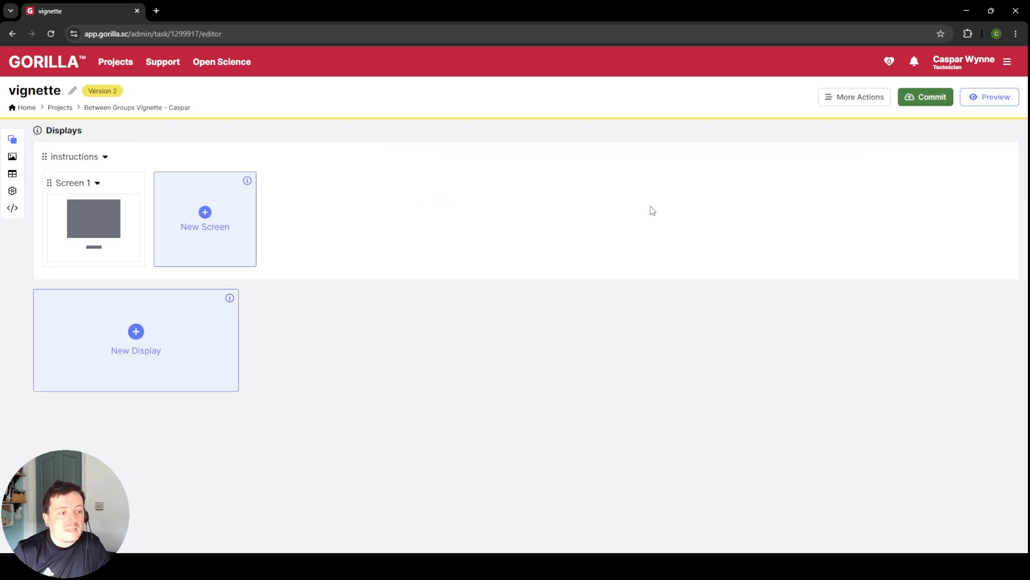
pyautogui.click(159, 360)
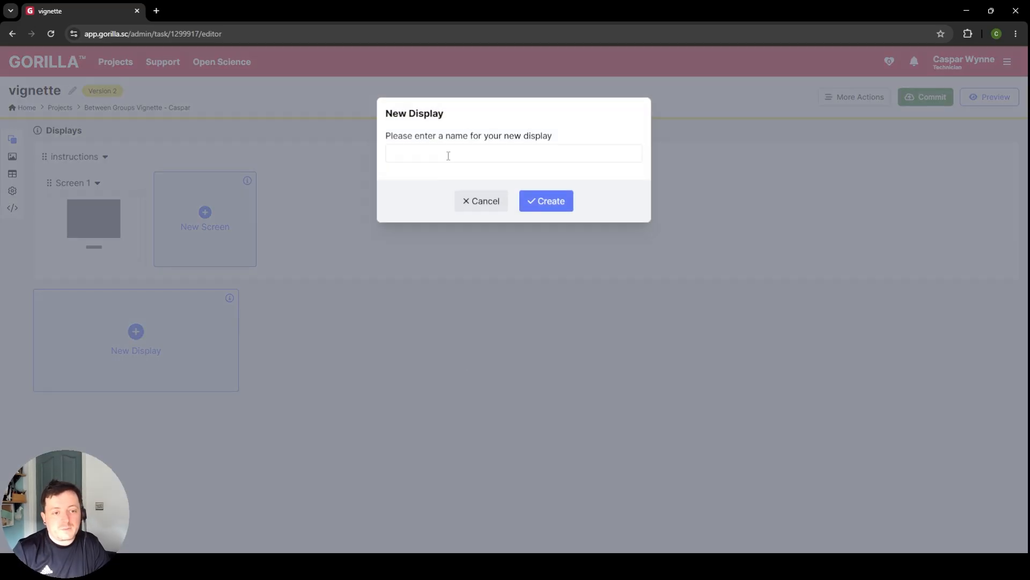
pyautogui.write('trial')
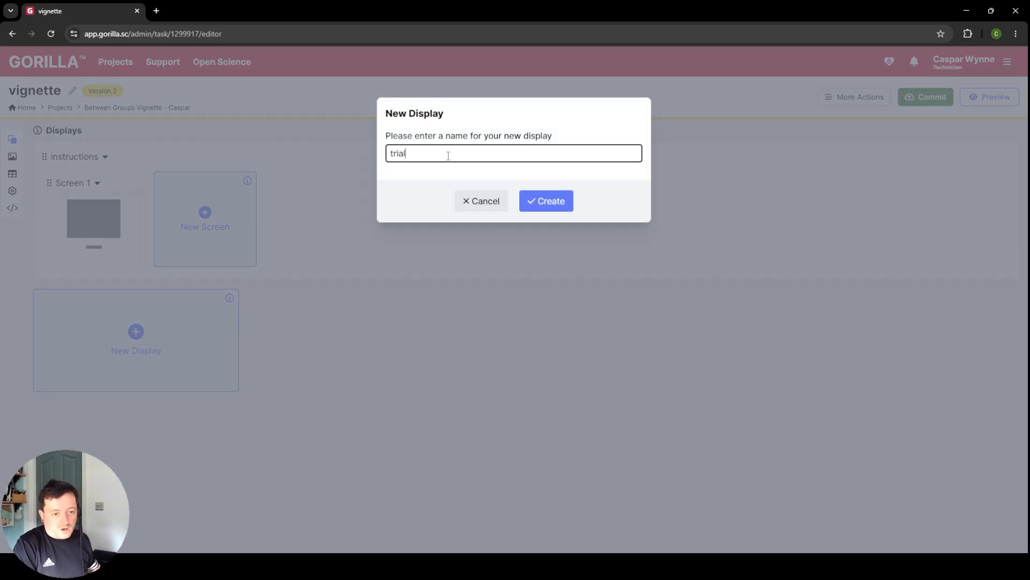
pyautogui.click(558, 208)
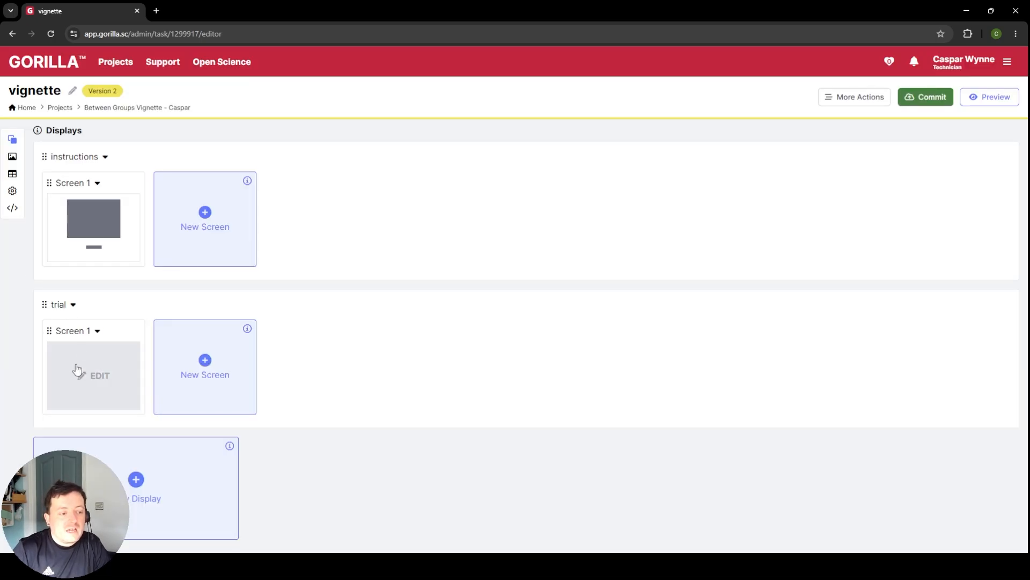
# Step: Rename Screen 1 of the trial display as "vignette"
pyautogui.click(75, 330)
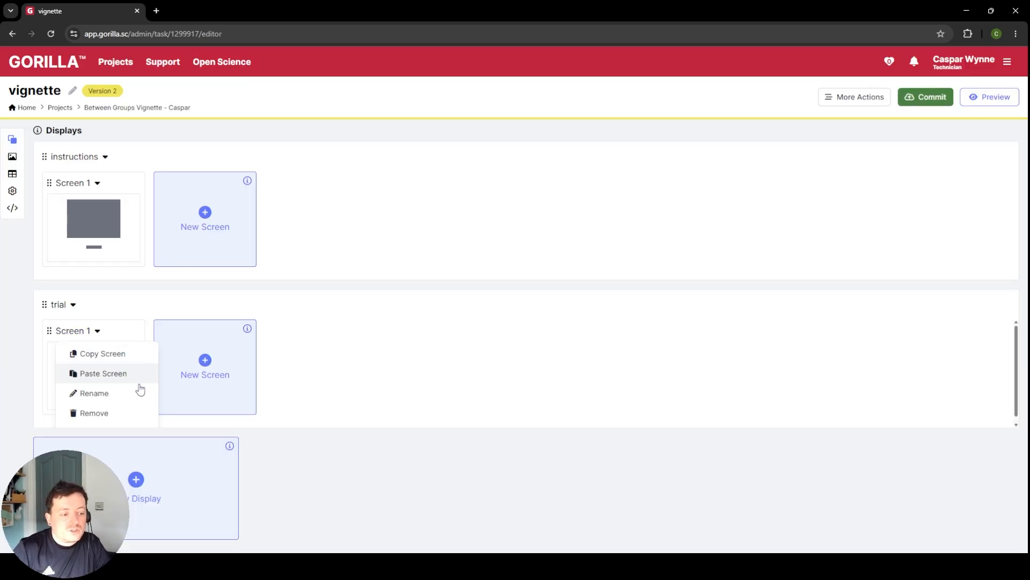
pyautogui.click(138, 390)
pyautogui.write('vignette')
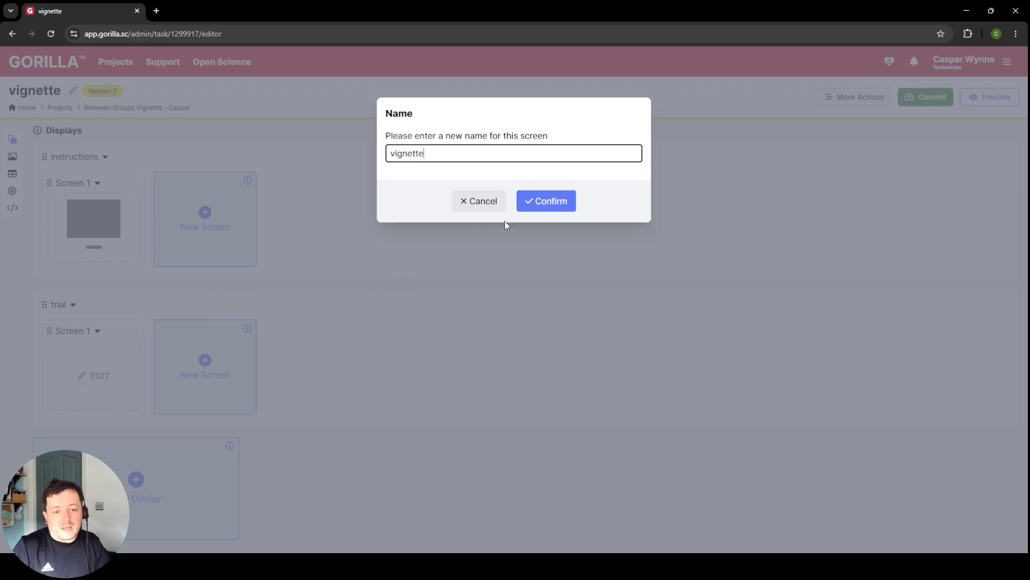
pyautogui.click(562, 198)
# Step: Add two more screens to the trial display and rename them "verdict" and "confidence" in that order
pyautogui.click(171, 400)
pyautogui.click(300, 406)
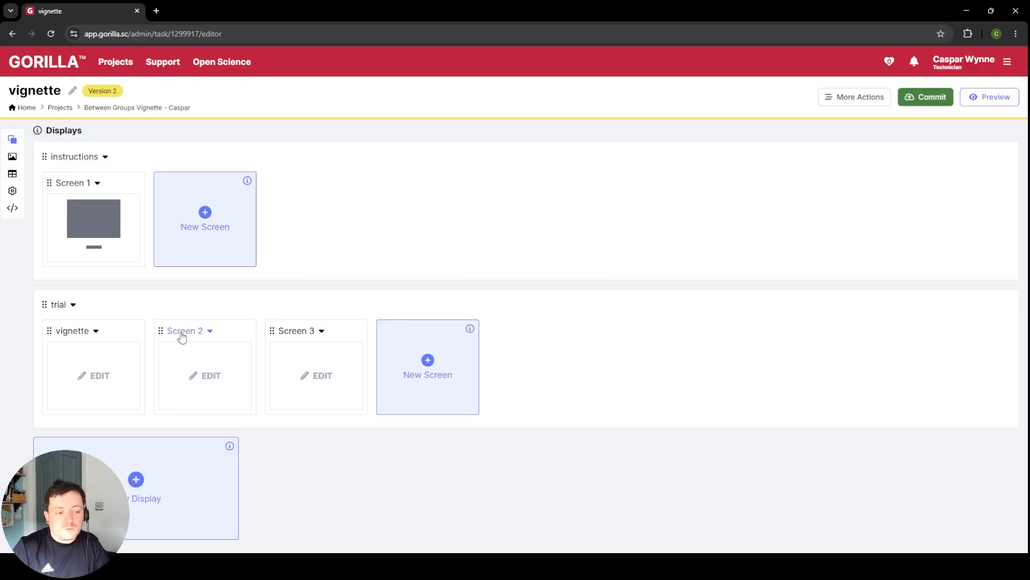
pyautogui.click(208, 331)
pyautogui.click(210, 392)
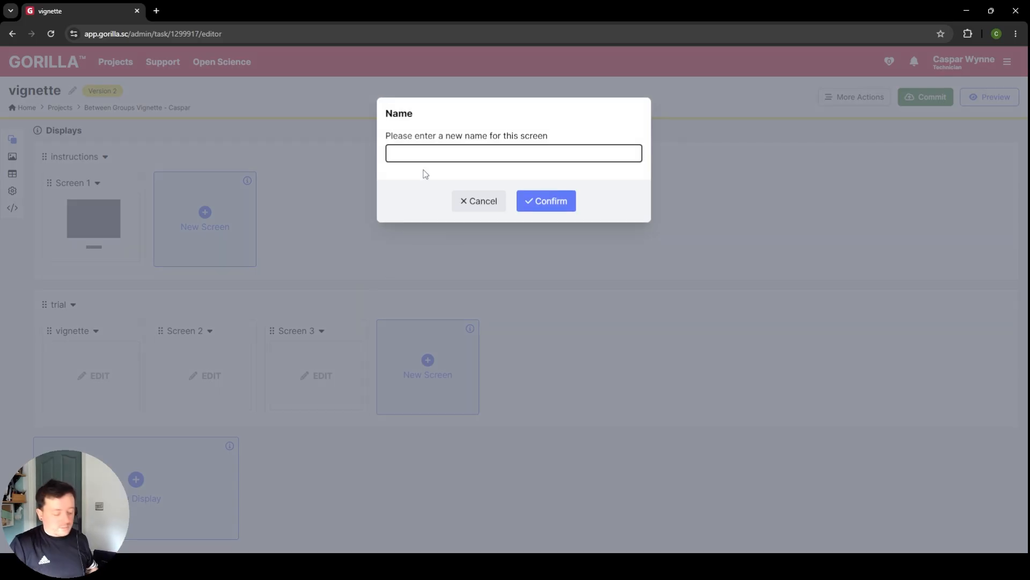
pyautogui.write('verdict')
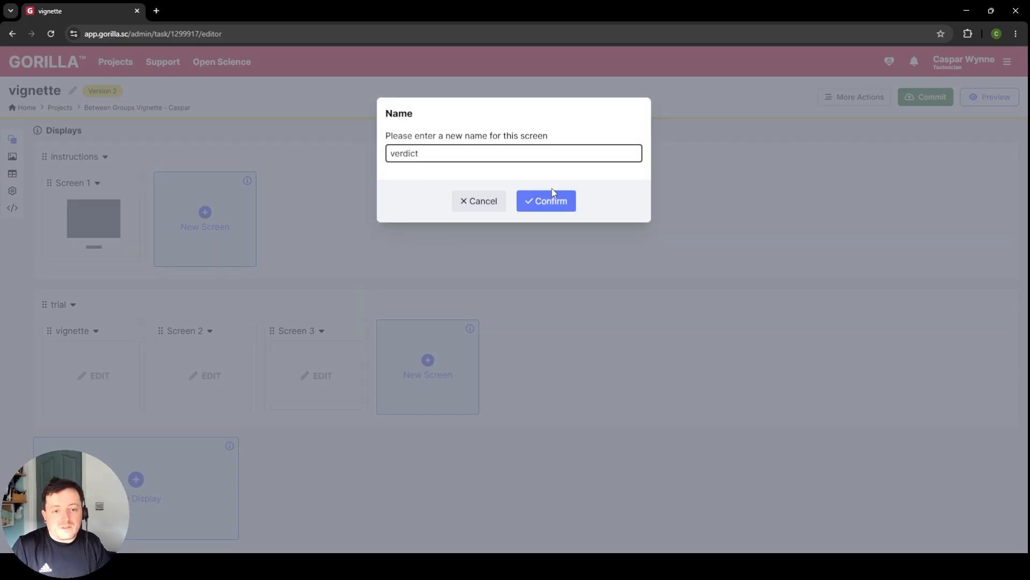
pyautogui.click(552, 194)
pyautogui.click(297, 331)
pyautogui.click(338, 395)
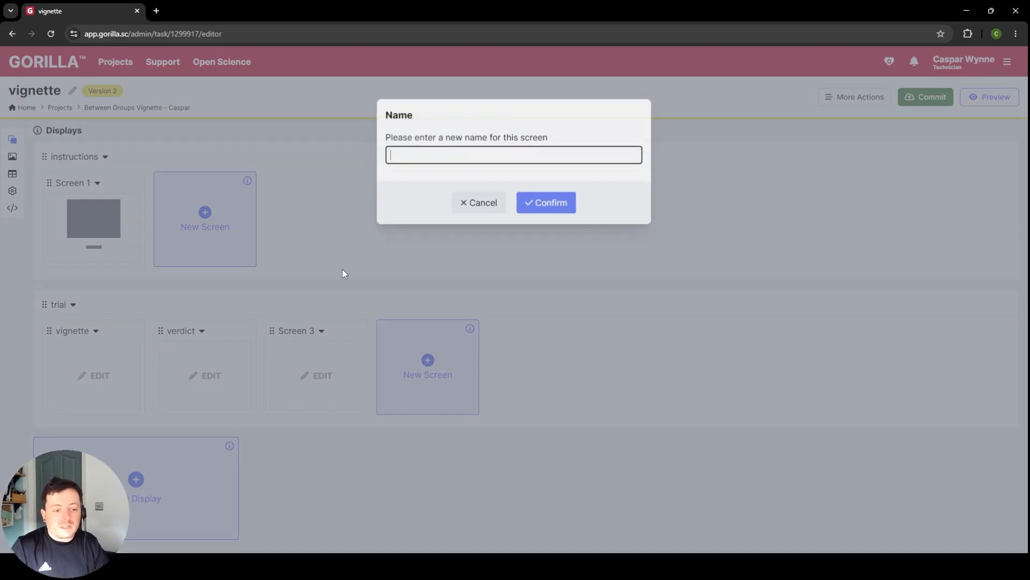
pyautogui.write('confidence')
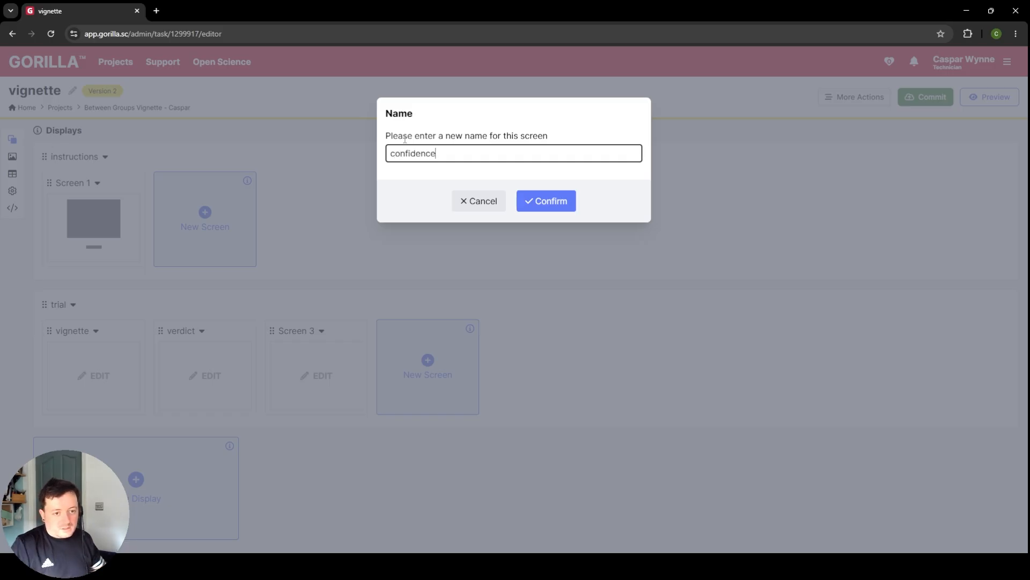
pyautogui.click(534, 202)
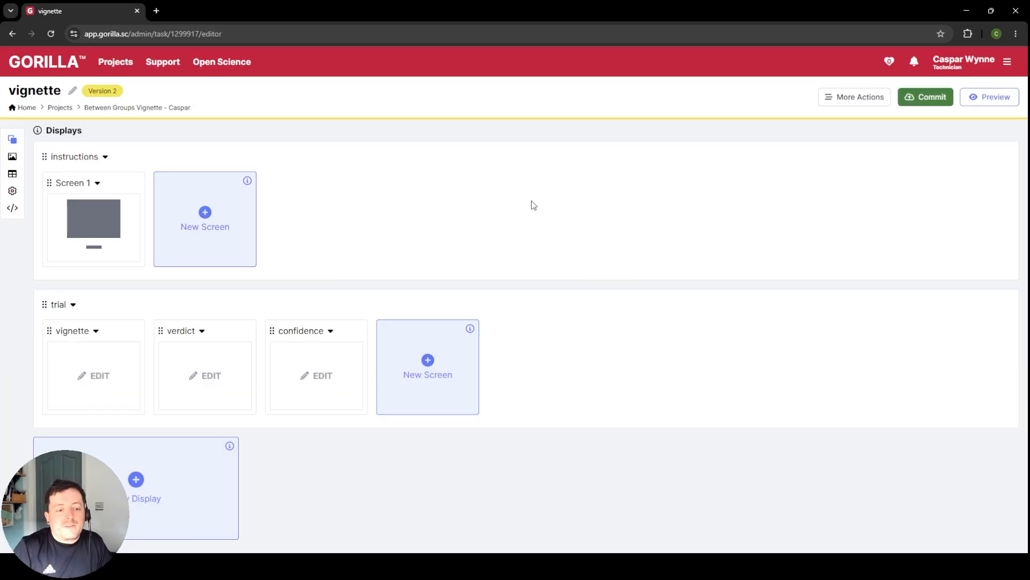
# Step: Rename Screen 1 of the instructions display as "instruction sheet"
pyautogui.click(97, 183)
pyautogui.click(103, 246)
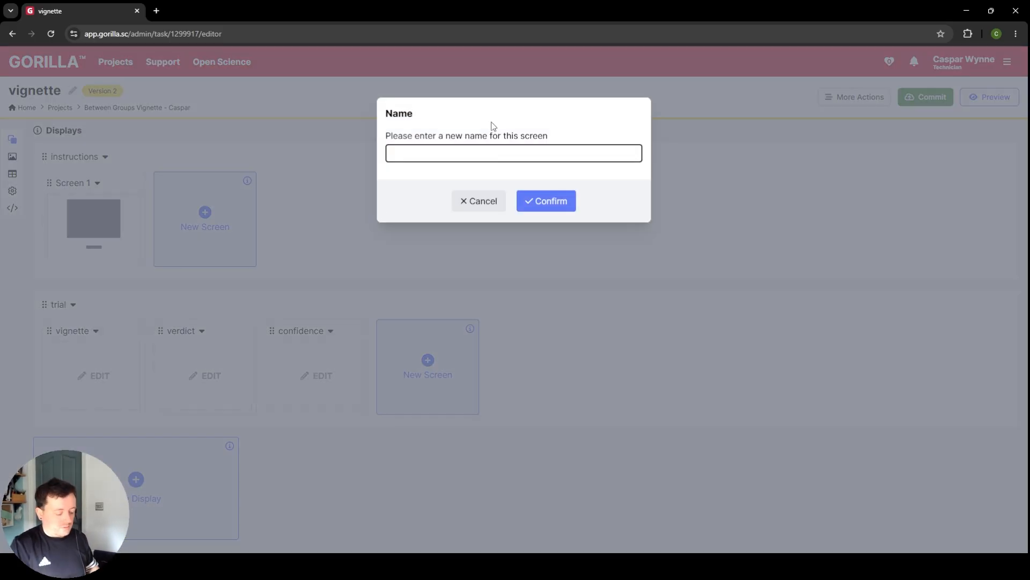
pyautogui.write('instruction sheet')
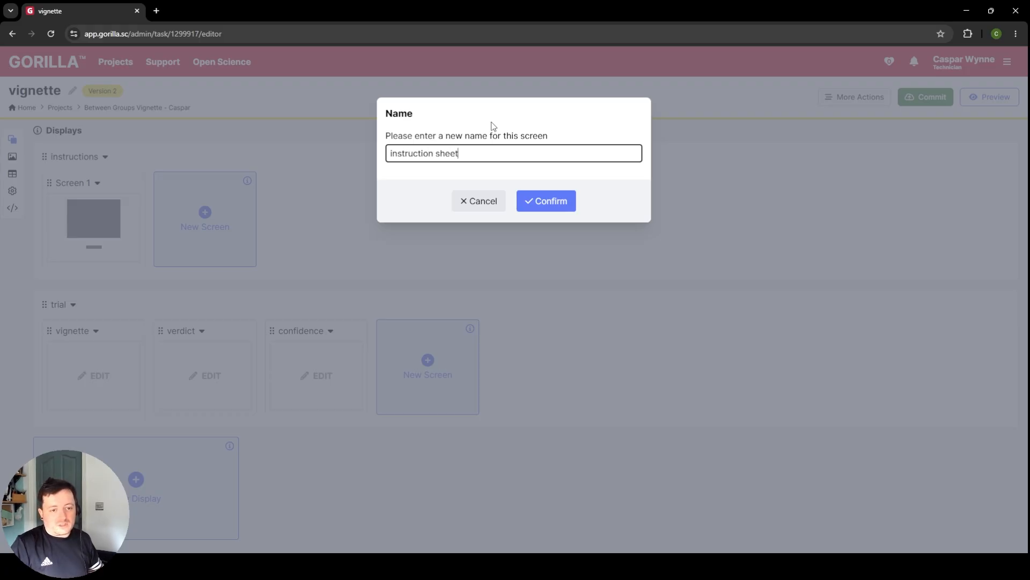
pyautogui.click(534, 201)
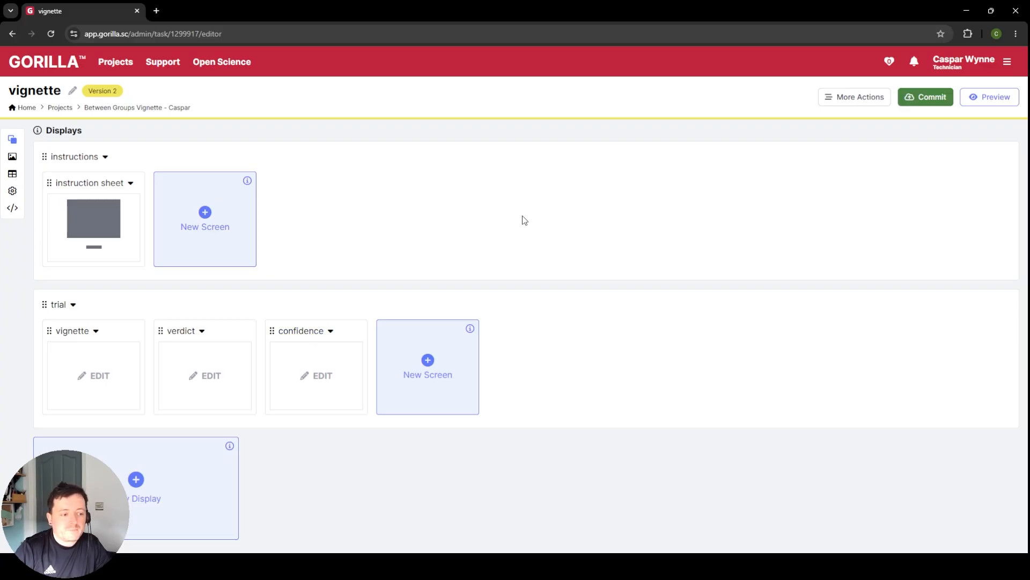
# Step: Set up the vignette screen of the trial display from the Blank Screen template, without scoring or a time limit
pyautogui.click(131, 389)
pyautogui.click(445, 251)
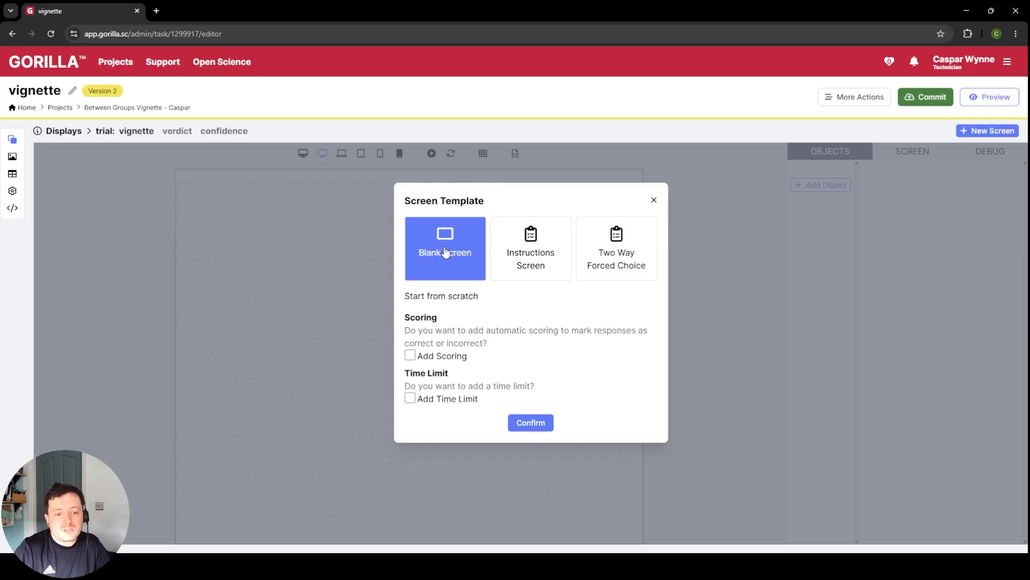
pyautogui.click(525, 423)
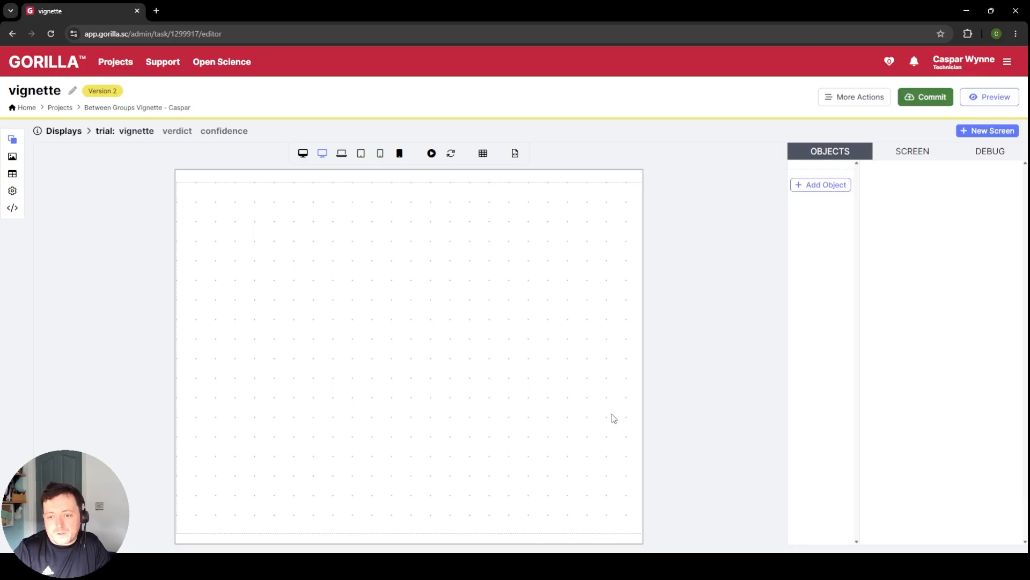
# Step: Add a Text object named "instructions" to the vignette screen
pyautogui.click(814, 188)
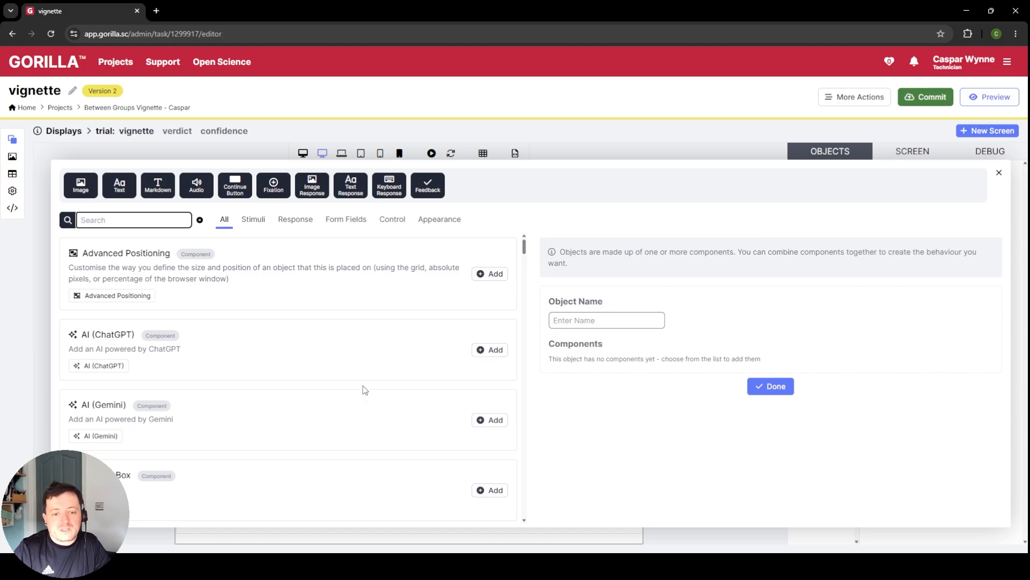
pyautogui.scroll(-10, 358, 373)
pyautogui.scroll(-15, 359, 374)
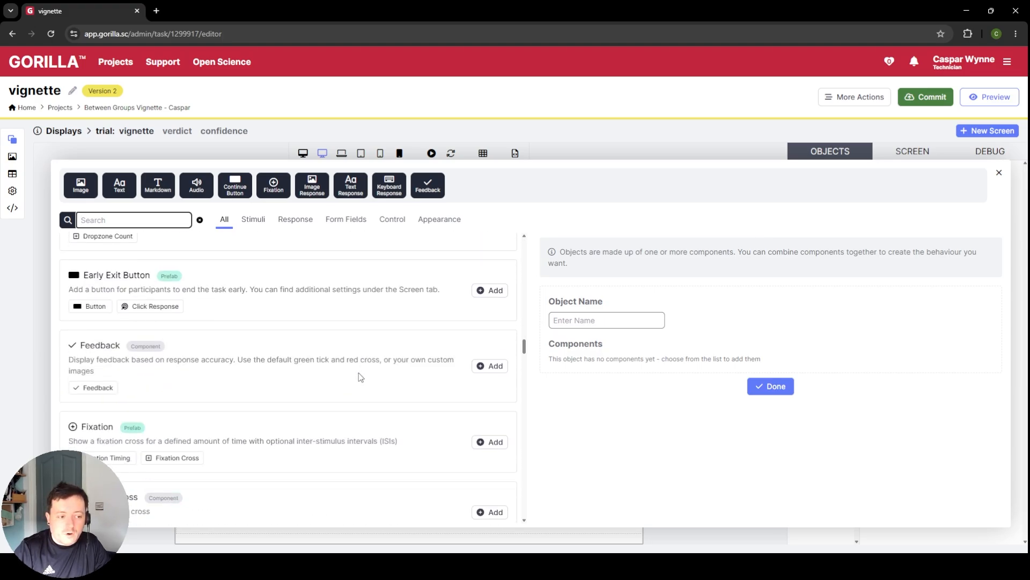
pyautogui.scroll(8, 359, 374)
pyautogui.scroll(12, 359, 376)
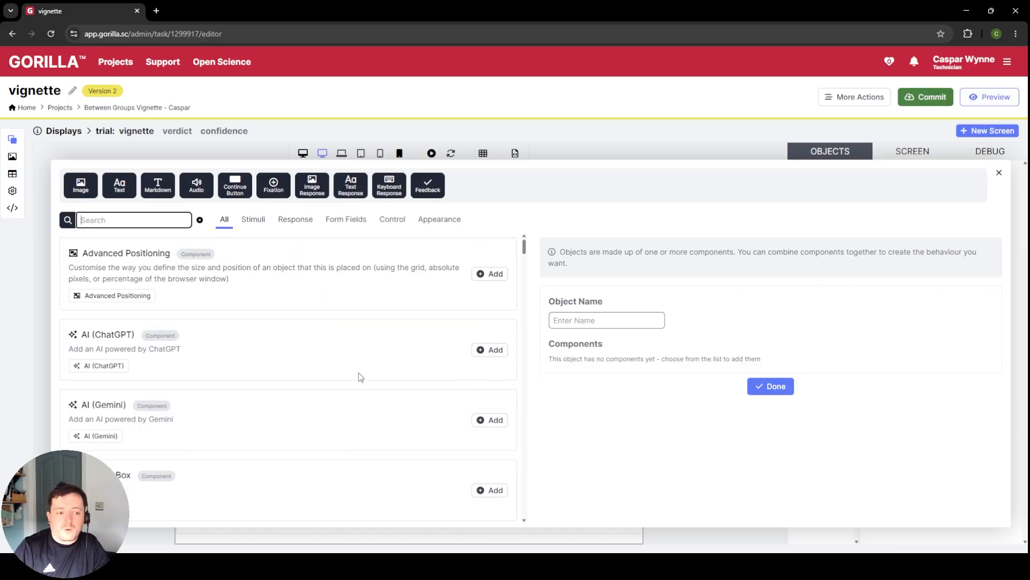
pyautogui.click(120, 185)
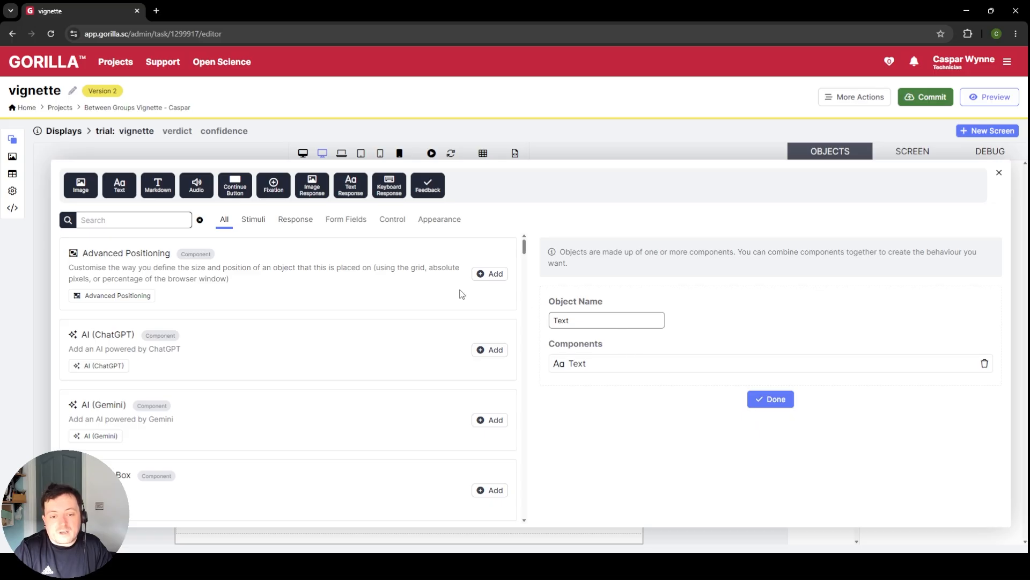
pyautogui.doubleClick(617, 322)
pyautogui.write('instructions')
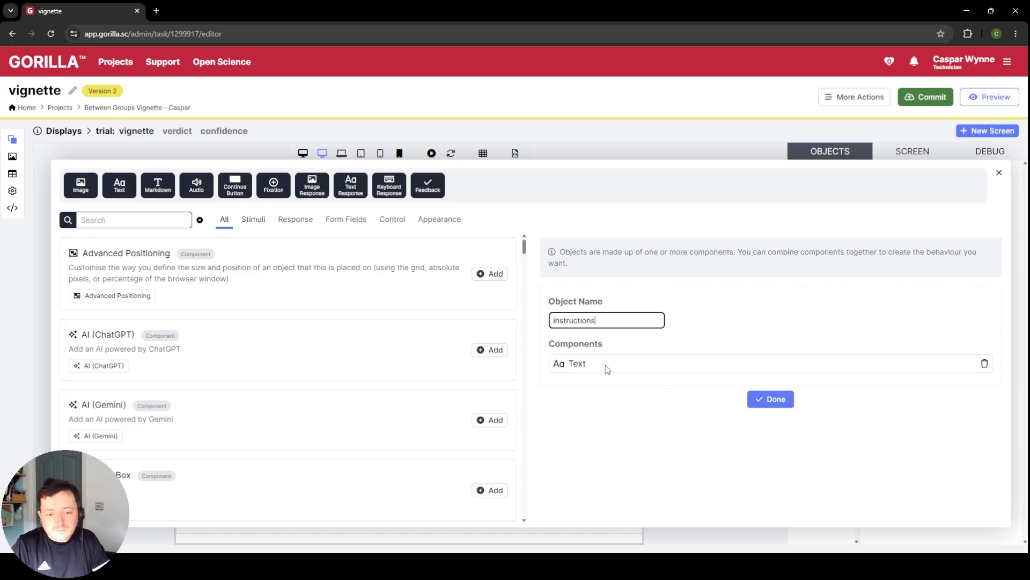
pyautogui.click(764, 400)
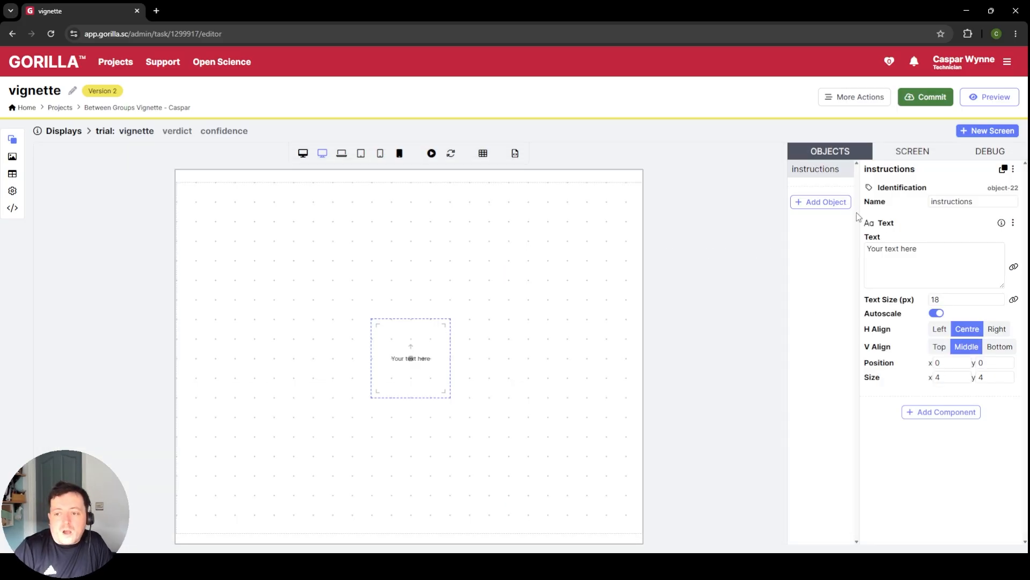
# Step: Set the instructions object's text to "Please read the following vignette carefully before progressing onto the questions."
pyautogui.doubleClick(936, 199)
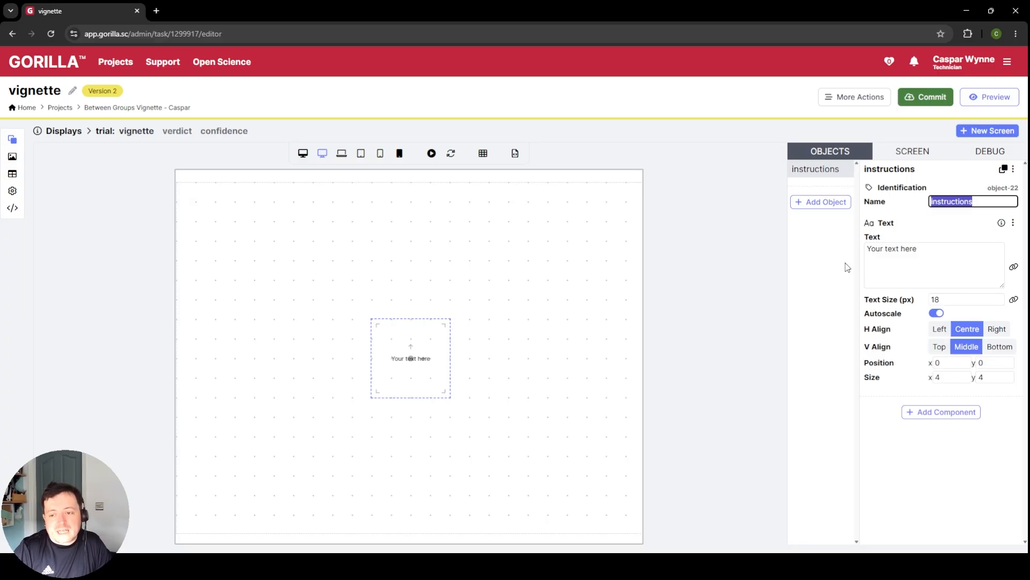
pyautogui.tripleClick(900, 258)
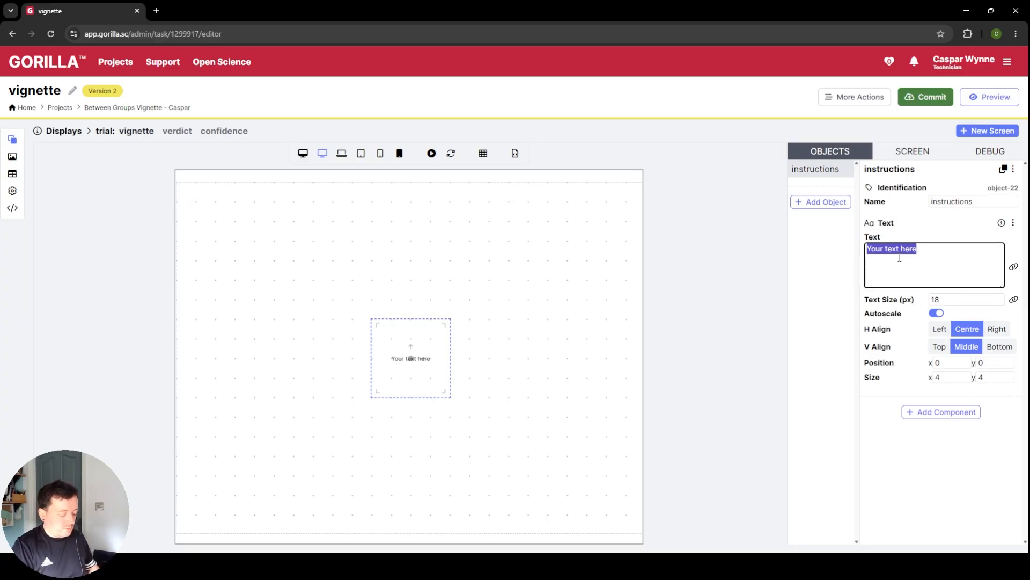
pyautogui.write('Plea')
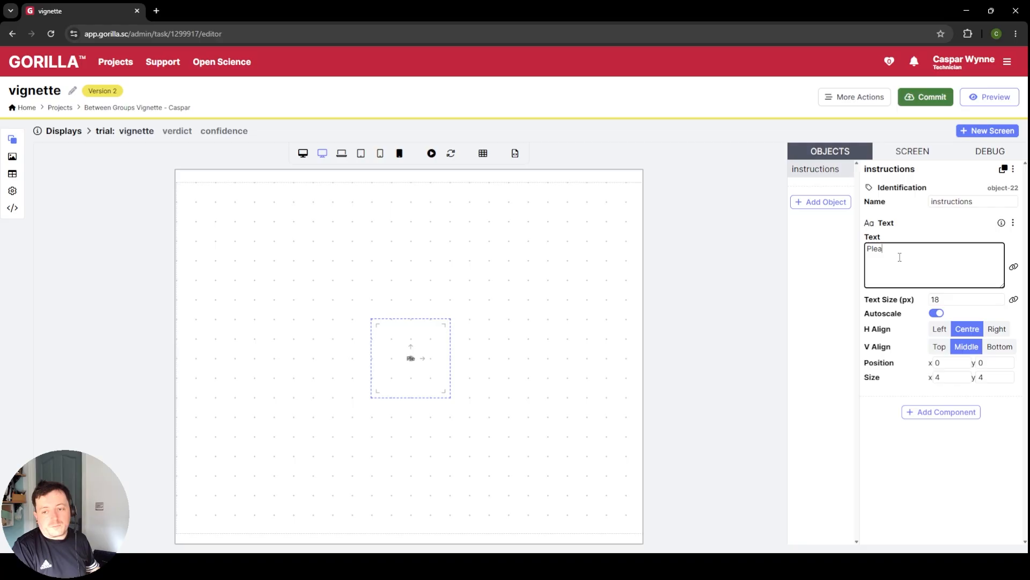
pyautogui.write('se read the foll')
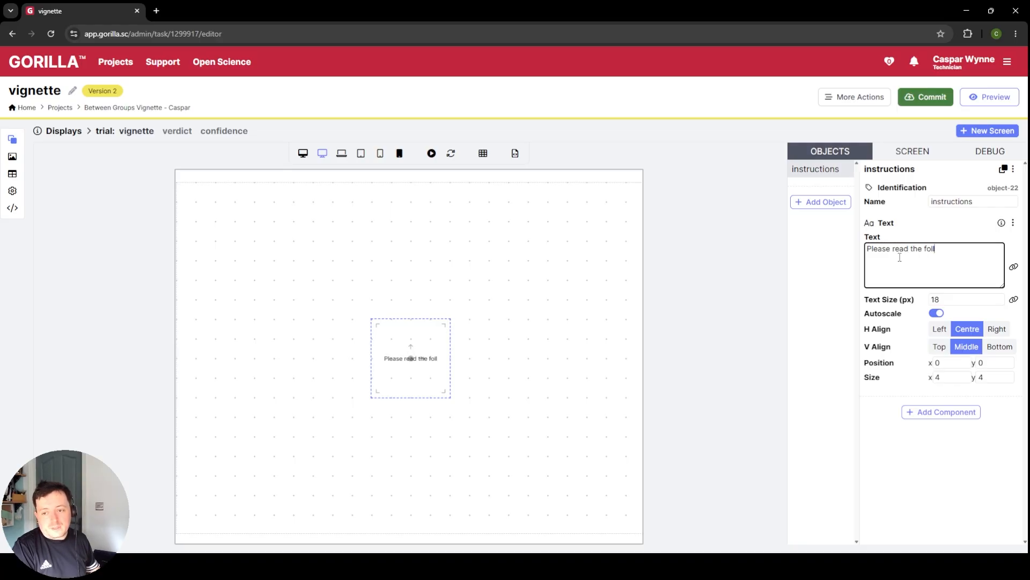
pyautogui.write('owing vignette ca')
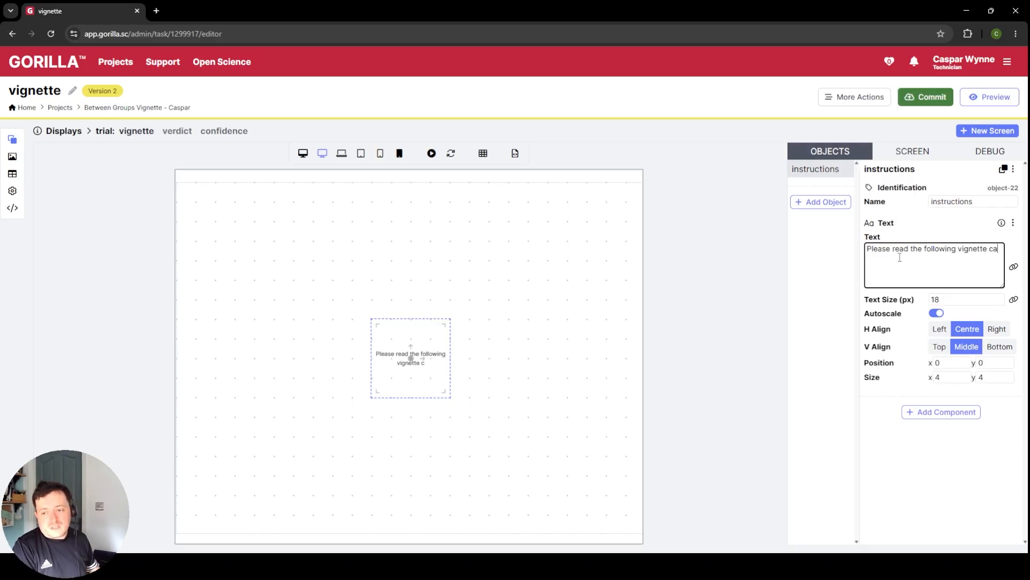
pyautogui.write('refully befor')
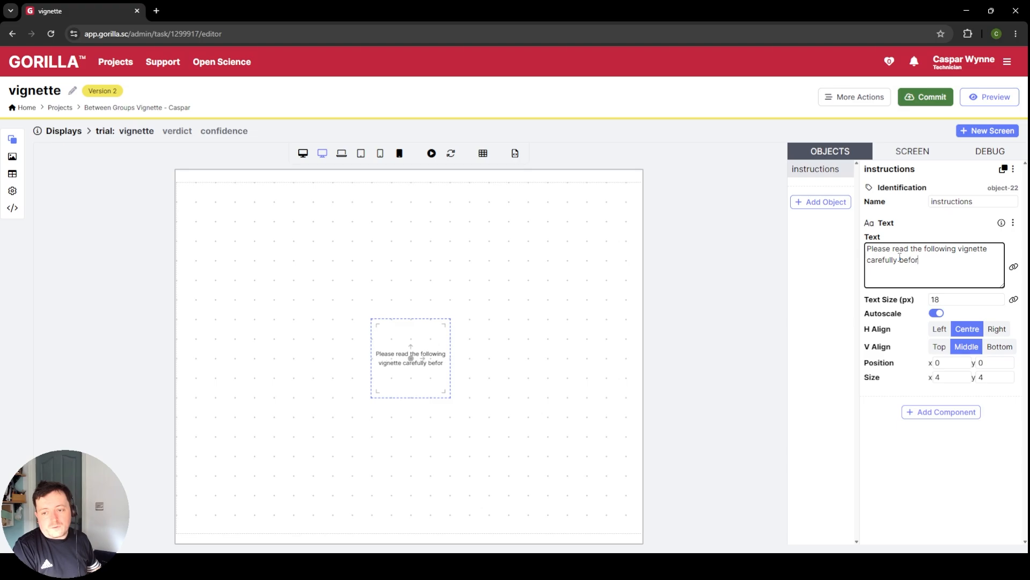
pyautogui.write('e progressing onto the')
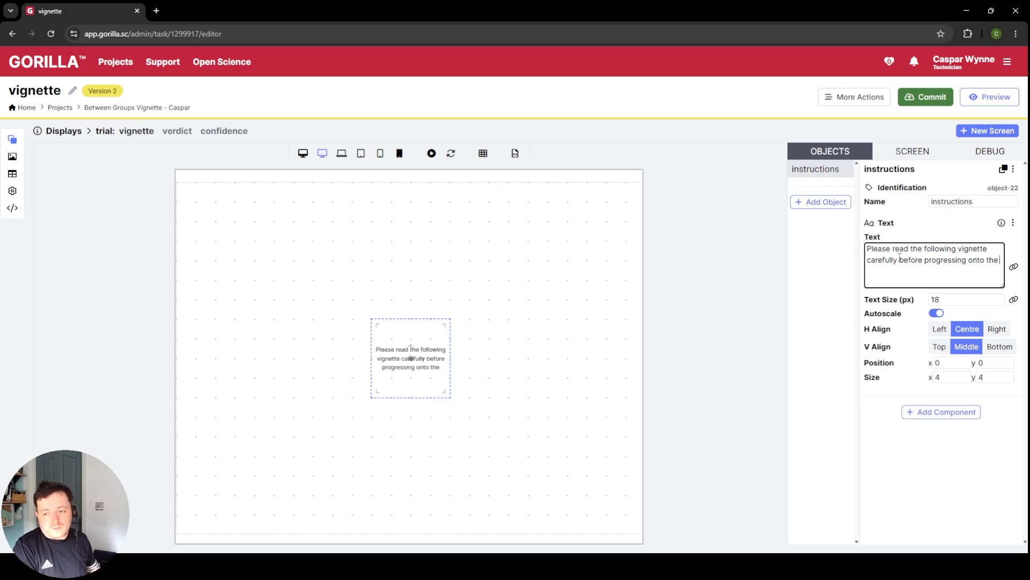
pyautogui.write(' questions.')
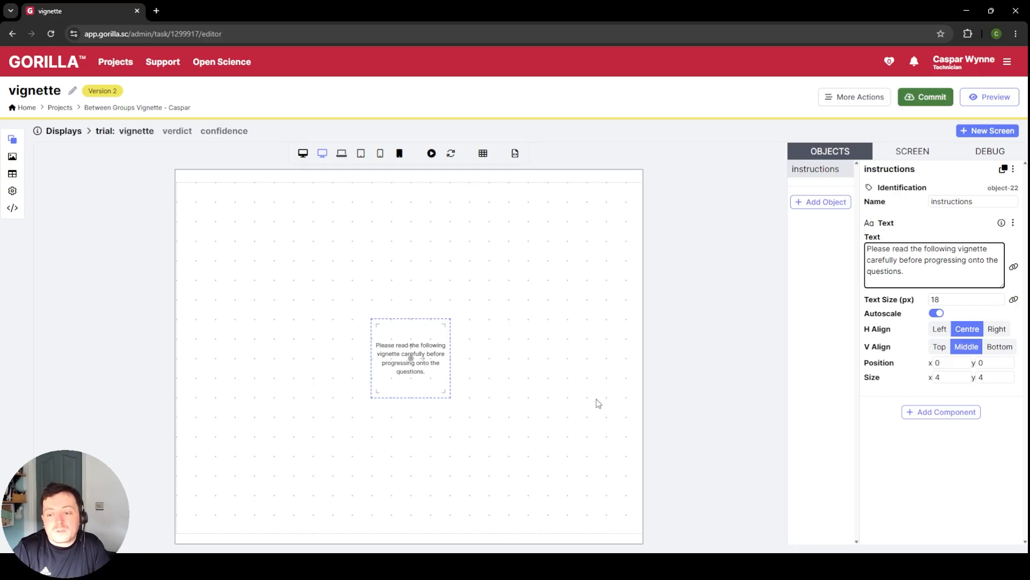
# Step: Give the instructions object a text size of 32 px and an x size of 10, and move it up to y -6
pyautogui.doubleClick(950, 302)
pyautogui.write('32')
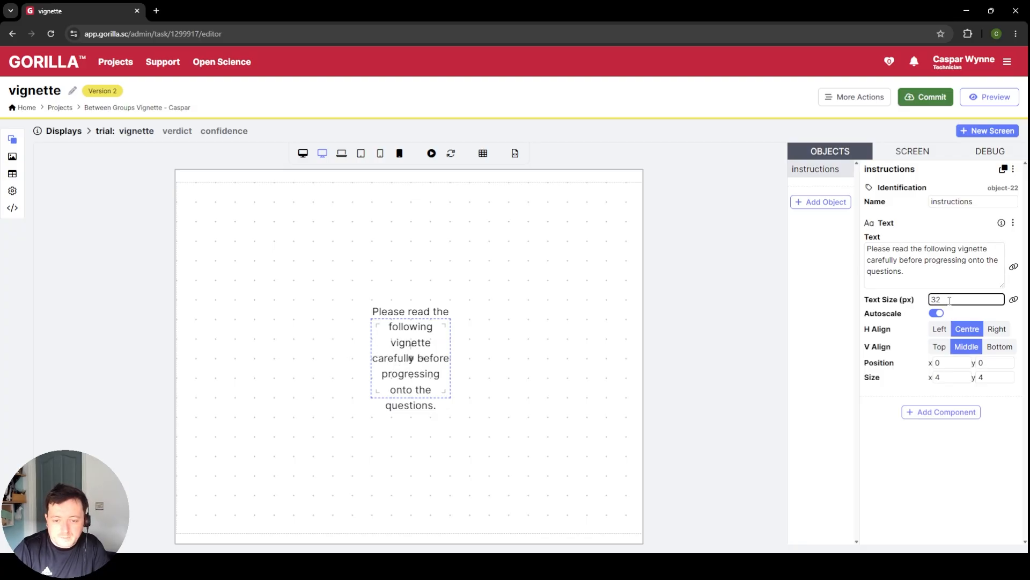
pyautogui.doubleClick(955, 377)
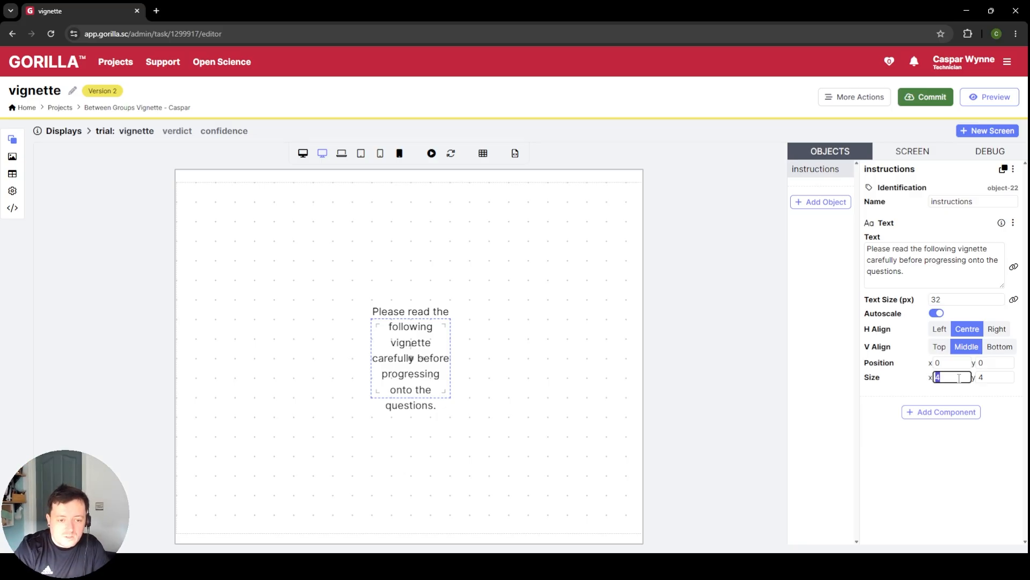
pyautogui.write('10')
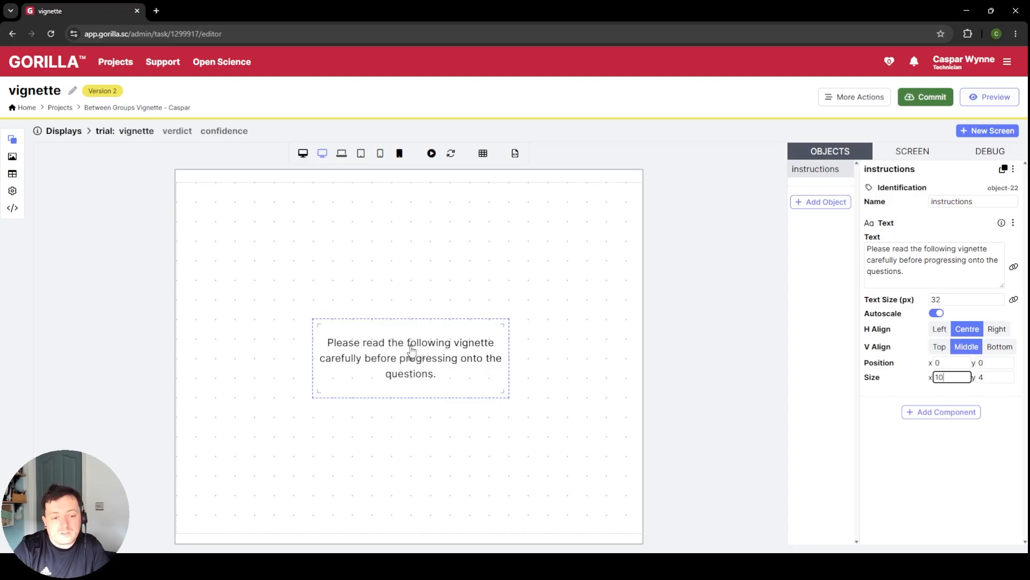
pyautogui.moveTo(412, 350); pyautogui.dragTo(412, 231)
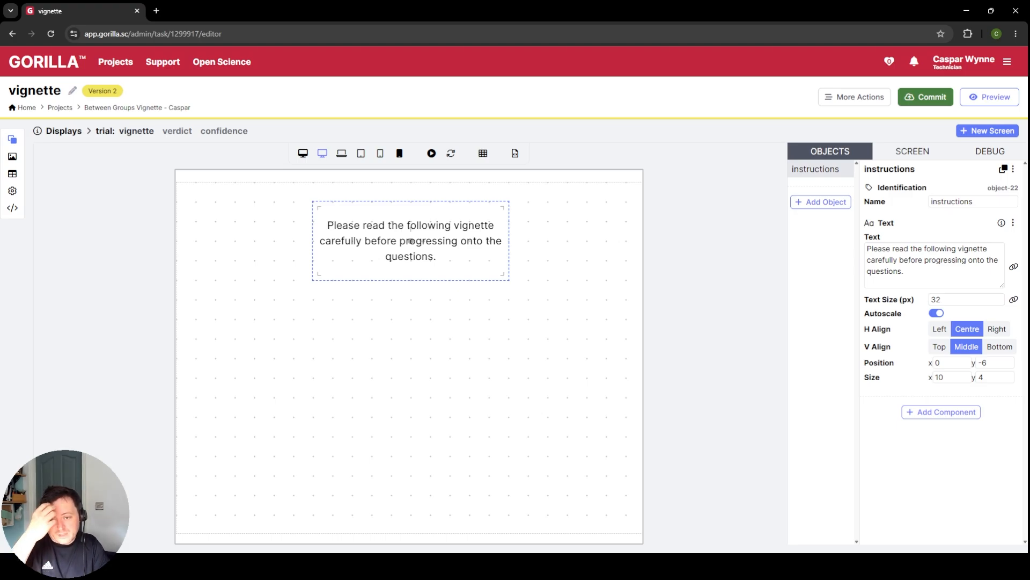
# Step: Add a second Text object containing "vignette 1" and rename the object "vignette"
pyautogui.click(803, 203)
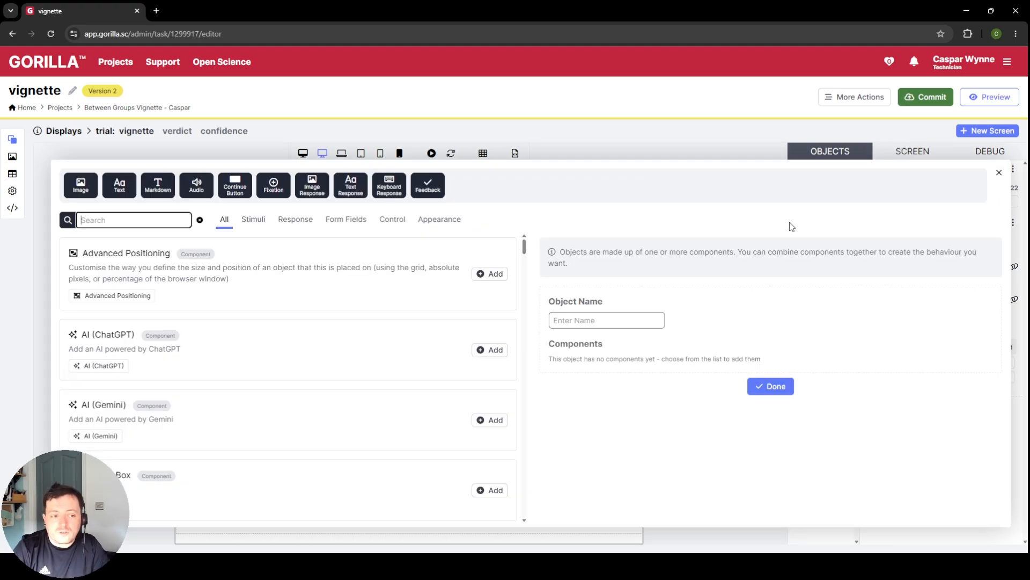
pyautogui.click(119, 186)
pyautogui.click(774, 398)
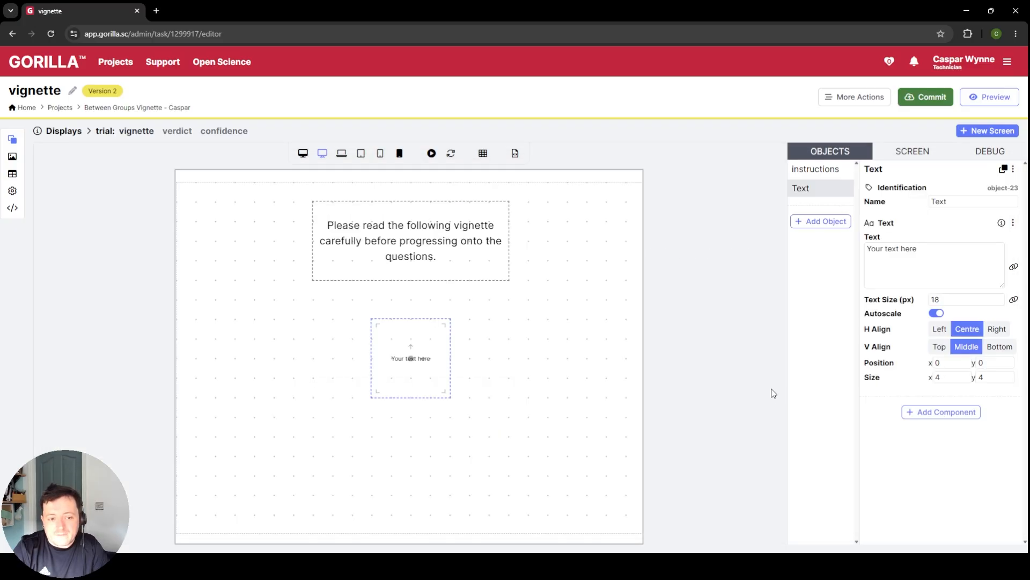
pyautogui.click(913, 257)
pyautogui.hotkey('ctrl', 'a')
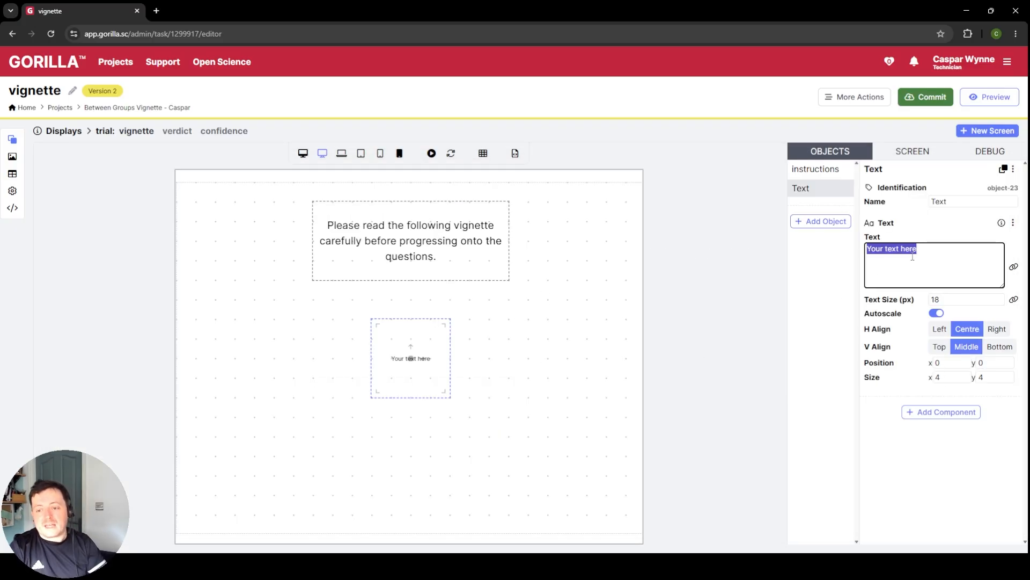
pyautogui.write('ving')
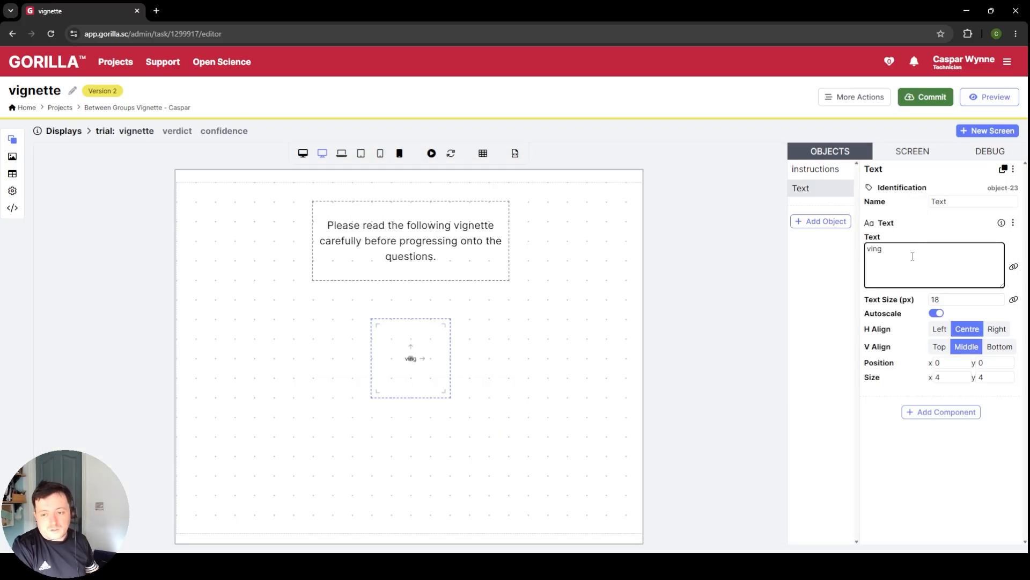
pyautogui.press('BackSpace')
pyautogui.press('BackSpace')
pyautogui.write('gnette 1')
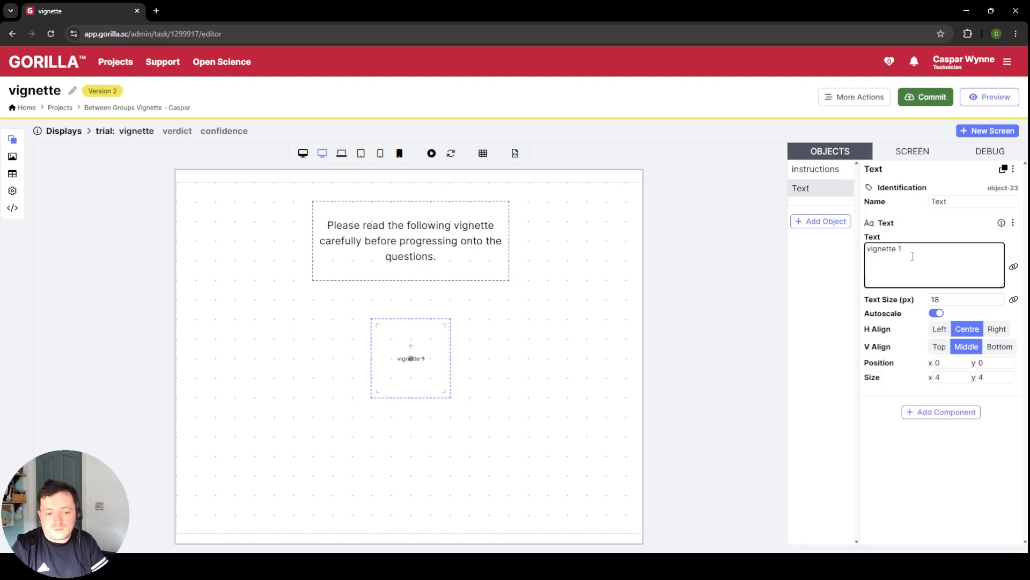
pyautogui.click(573, 396)
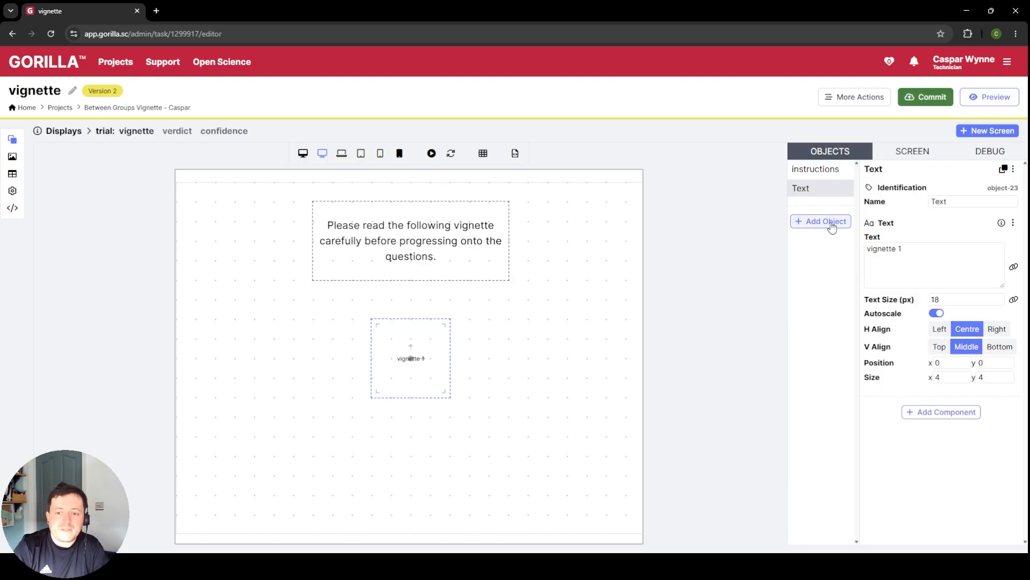
pyautogui.doubleClick(974, 201)
pyautogui.write('vignette')
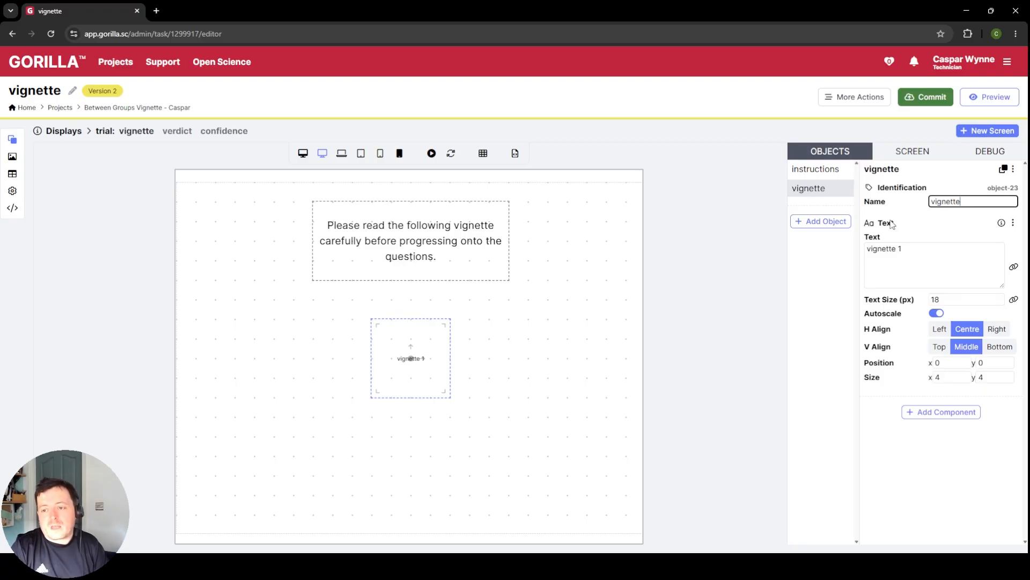
# Step: Add a Continue Button object and move it below the vignette text to y 6.5
pyautogui.click(826, 222)
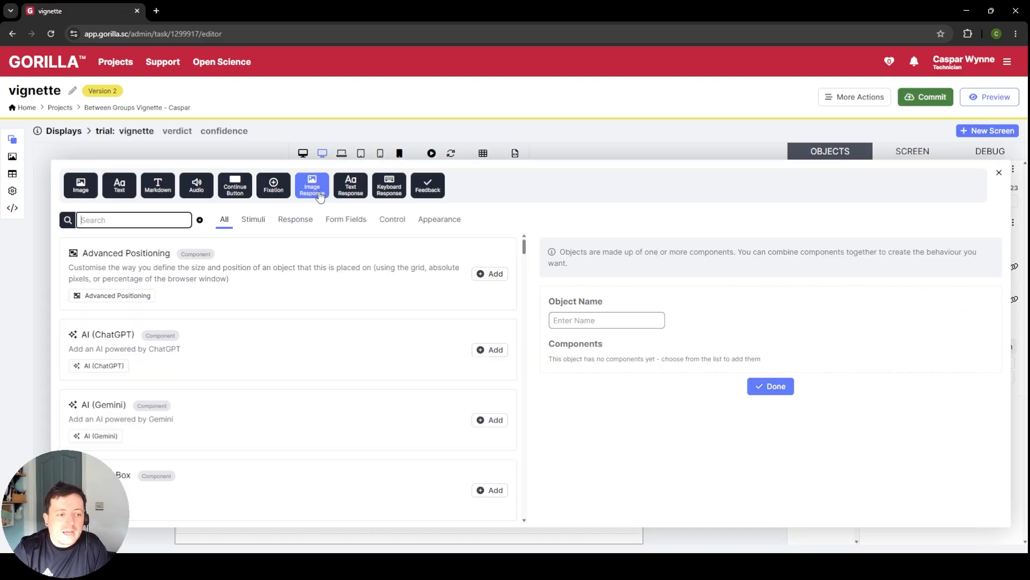
pyautogui.click(235, 185)
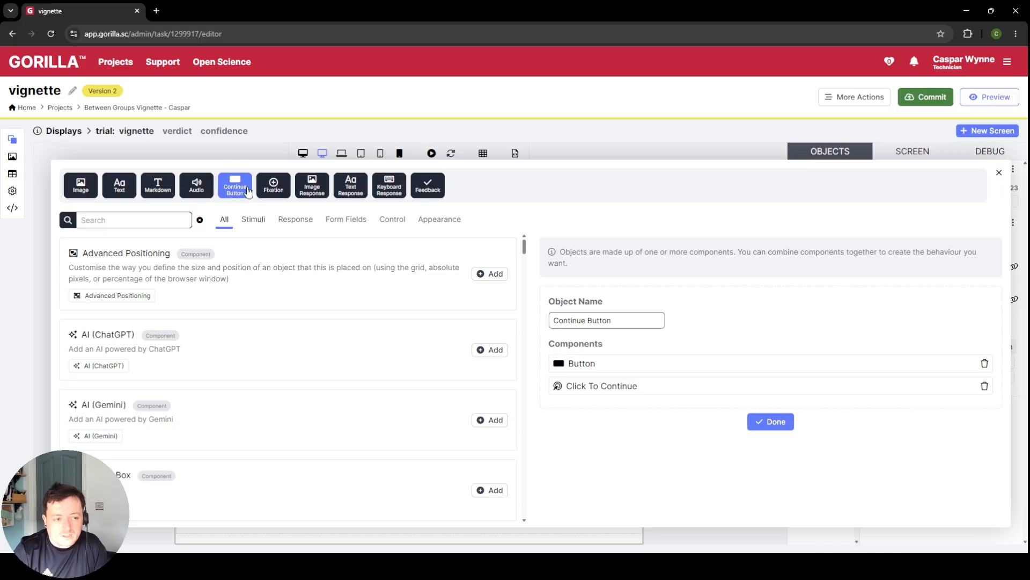
pyautogui.click(771, 422)
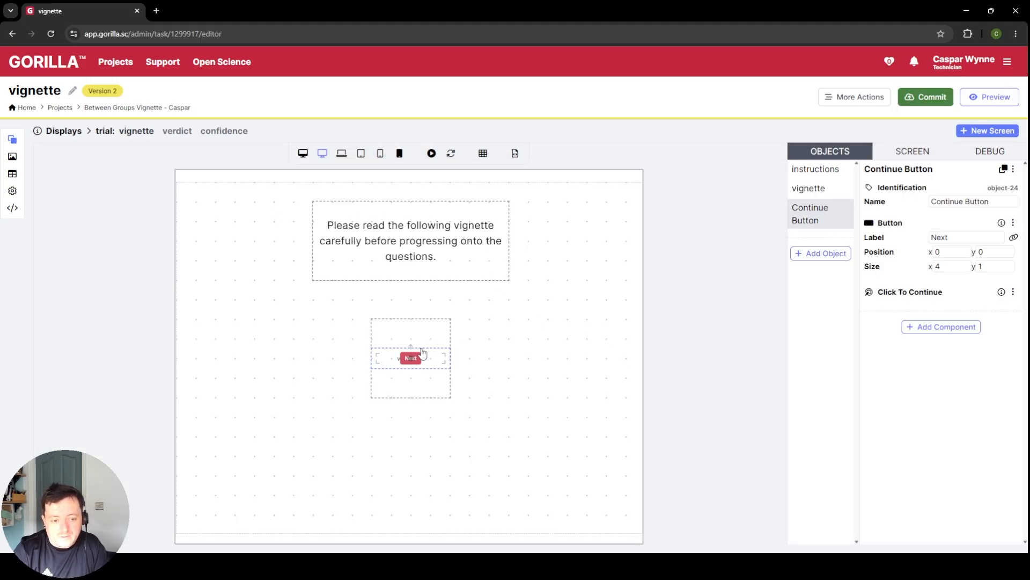
pyautogui.moveTo(412, 357); pyautogui.dragTo(411, 484)
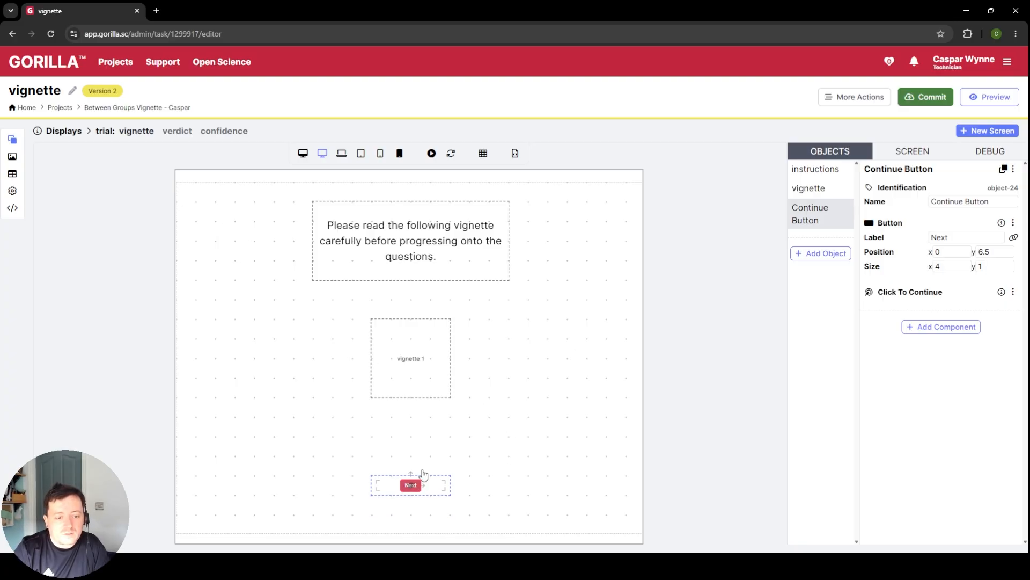
# Step: Set the vignette object's text size to 28 px
pyautogui.click(396, 369)
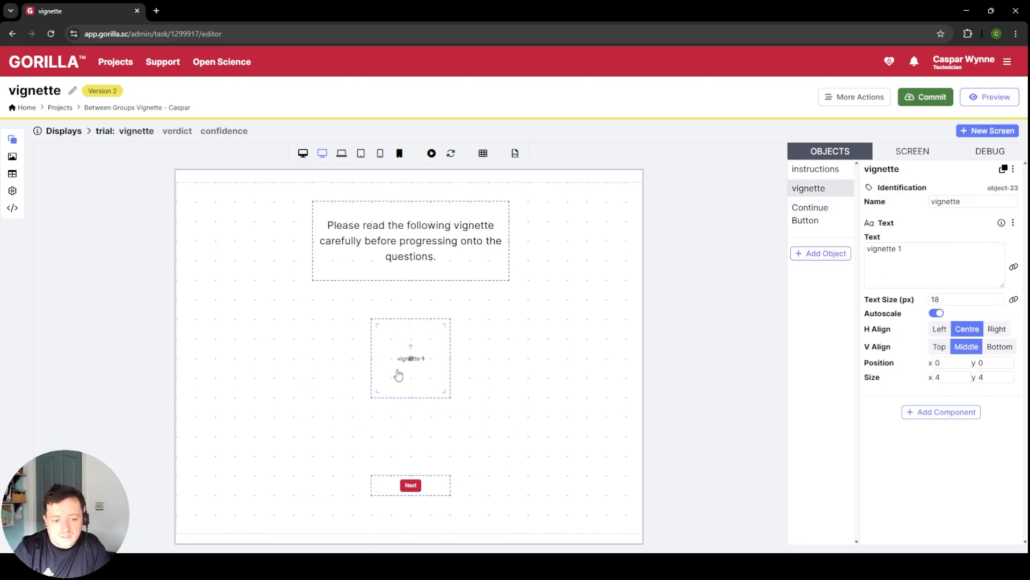
pyautogui.doubleClick(957, 301)
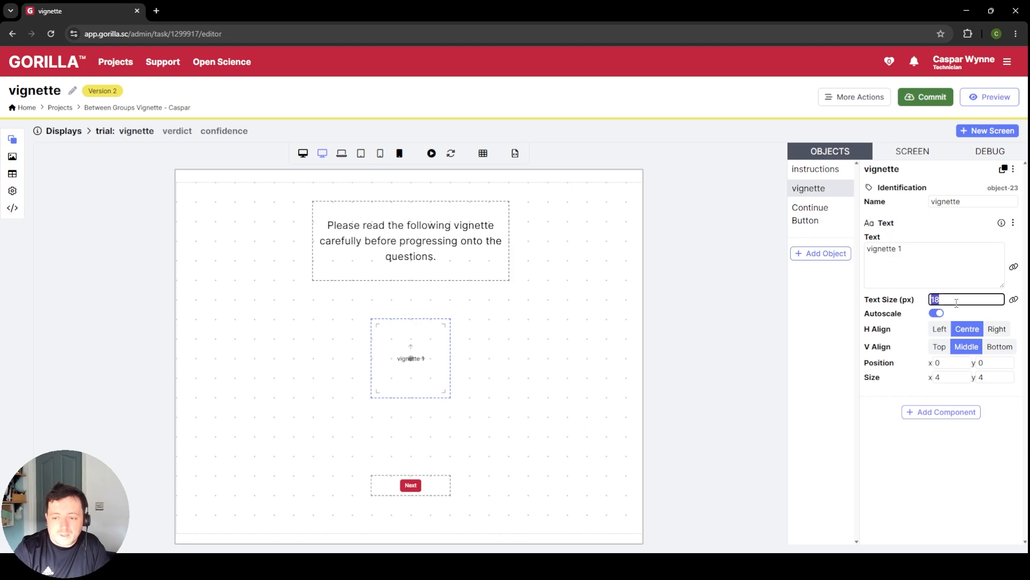
pyautogui.write('2')
pyautogui.press('BackSpace')
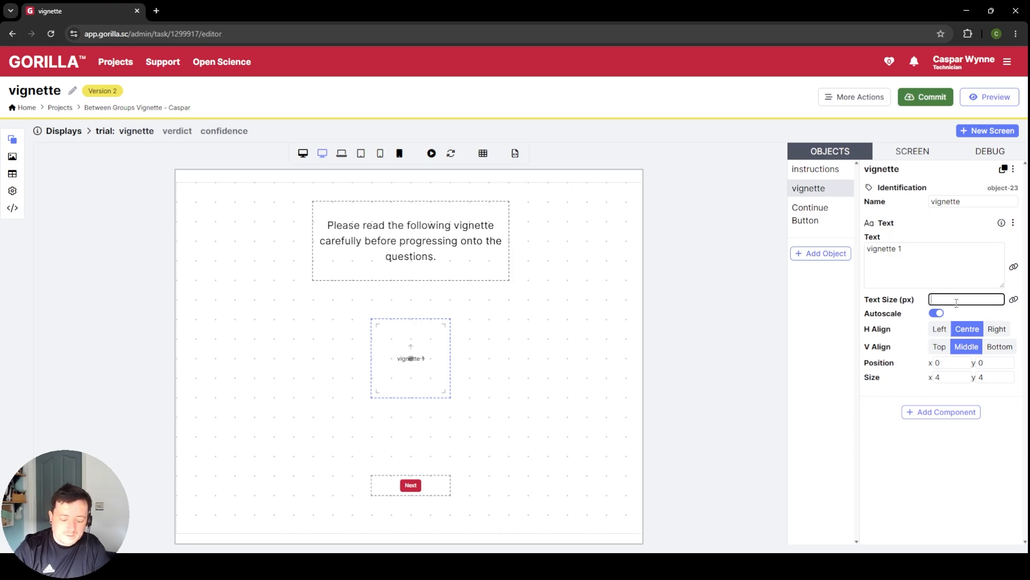
pyautogui.write('28')
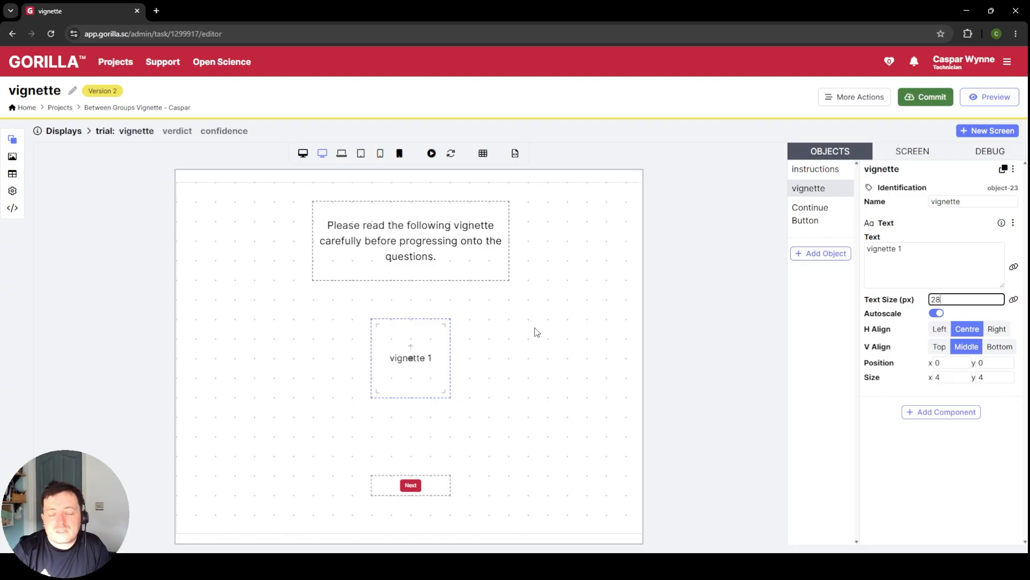
pyautogui.click(922, 251)
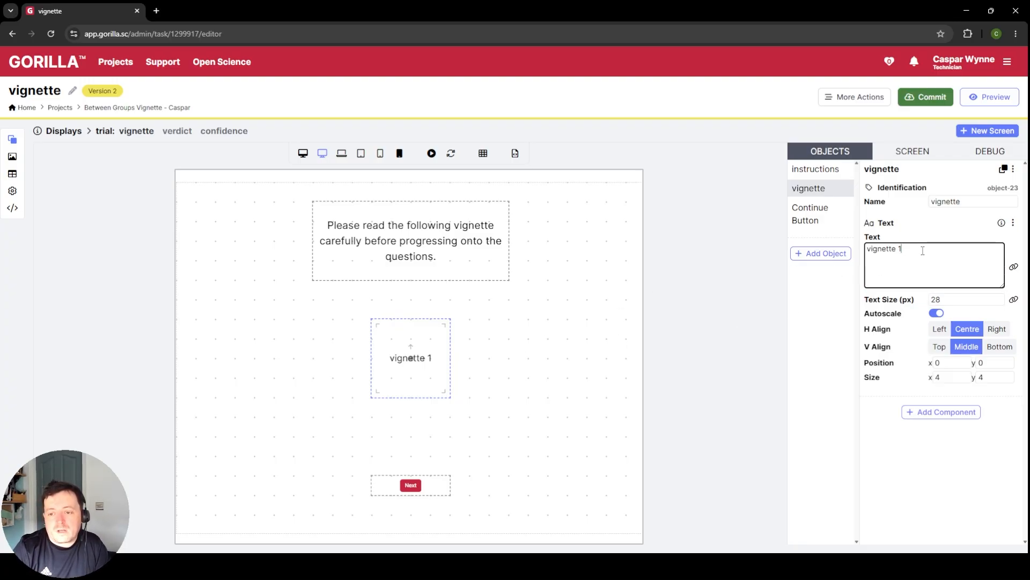
pyautogui.moveTo(894, 251); pyautogui.dragTo(817, 259)
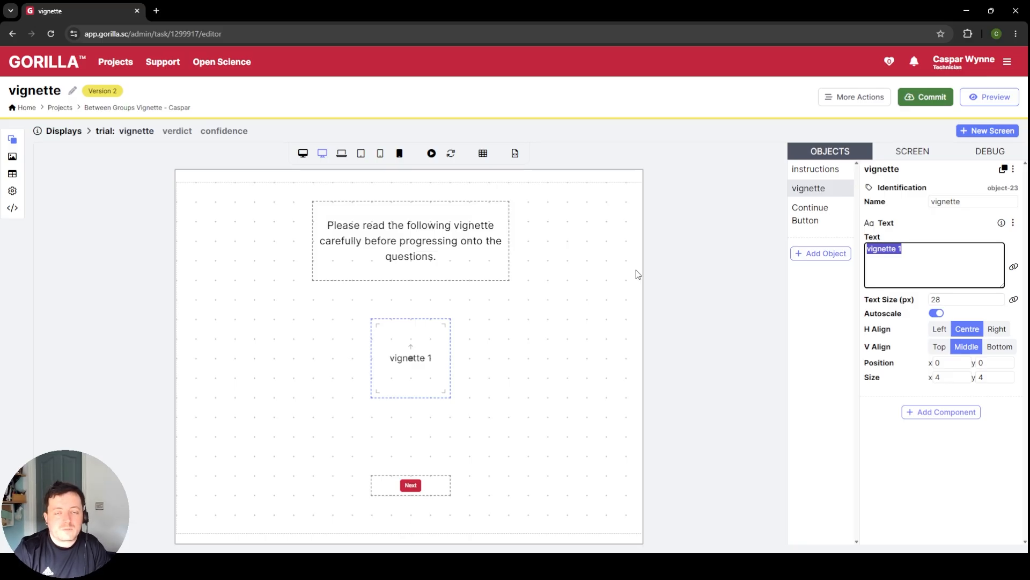
pyautogui.click(1014, 268)
pyautogui.click(655, 202)
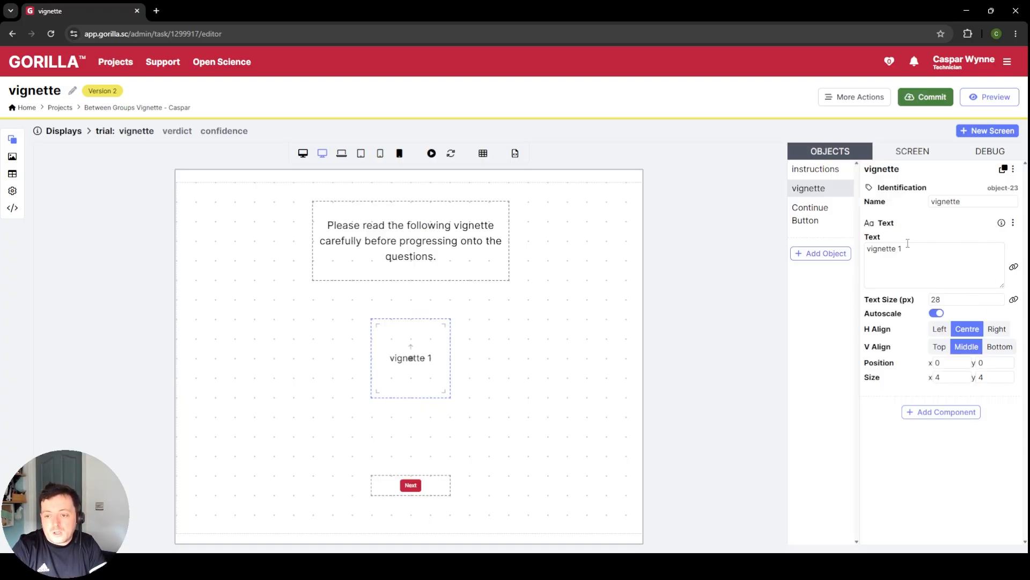
# Step: Bind the vignette object's text to a new spreadsheet column named "vignette"
pyautogui.click(1015, 270)
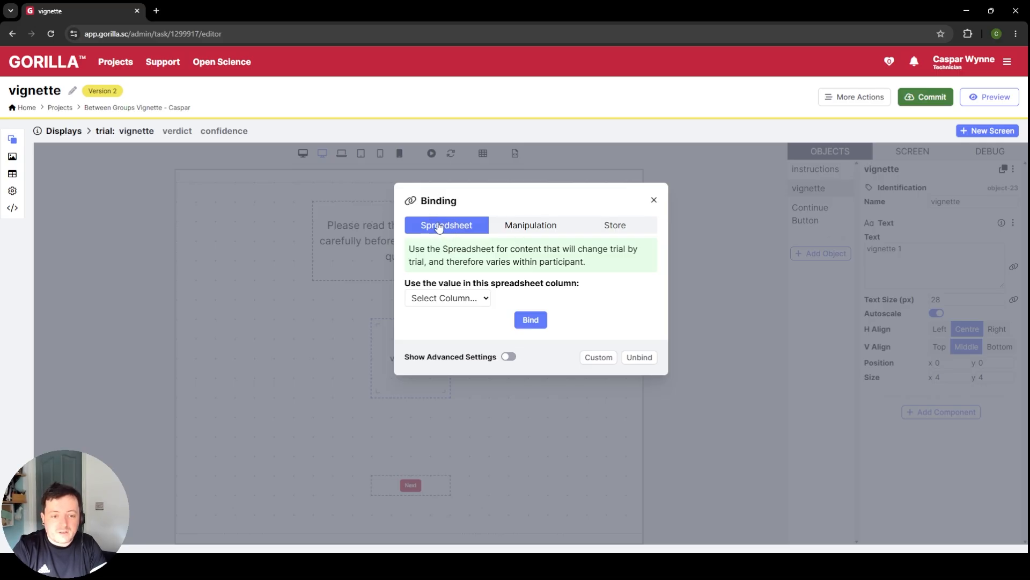
pyautogui.click(451, 301)
pyautogui.click(453, 348)
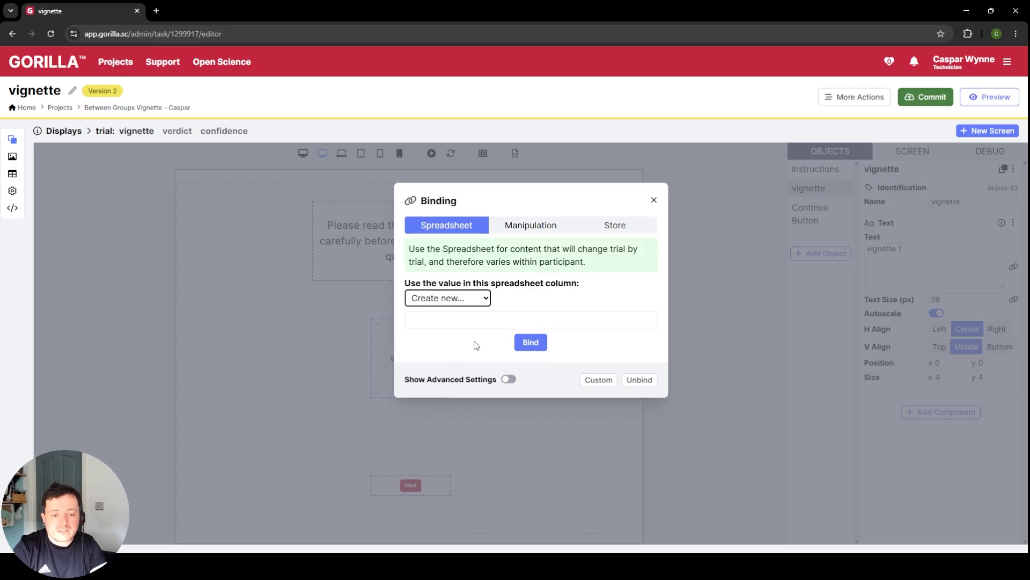
pyautogui.click(465, 318)
pyautogui.write('vignette')
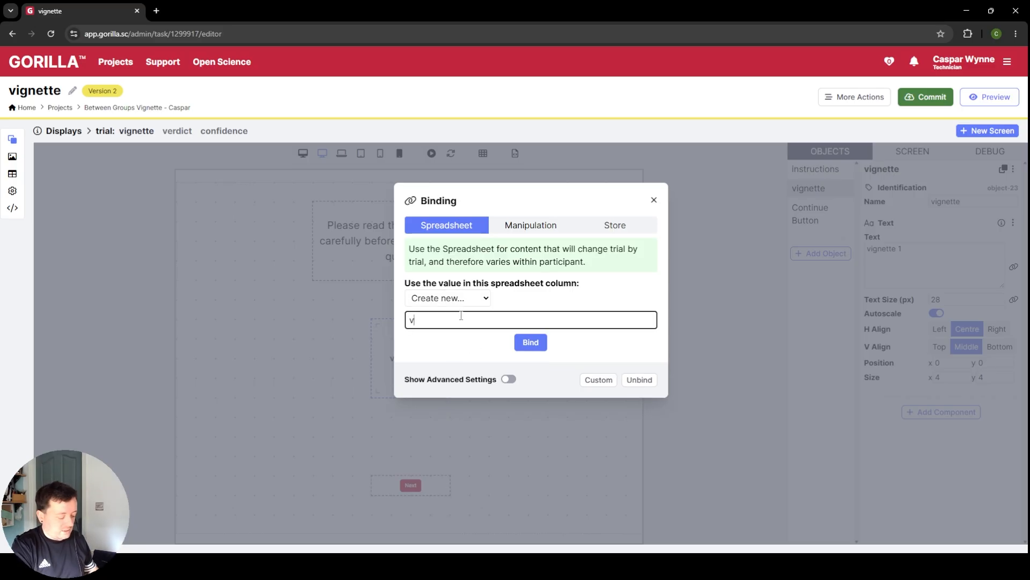
pyautogui.click(521, 346)
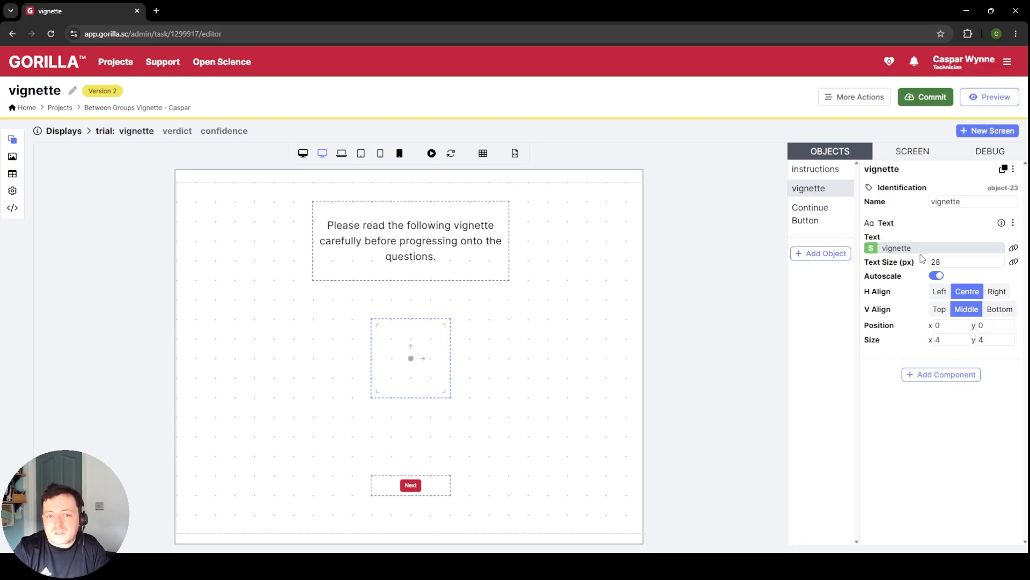
# Step: Add a second row to the task's spreadsheet with "trial" as its display
pyautogui.click(13, 175)
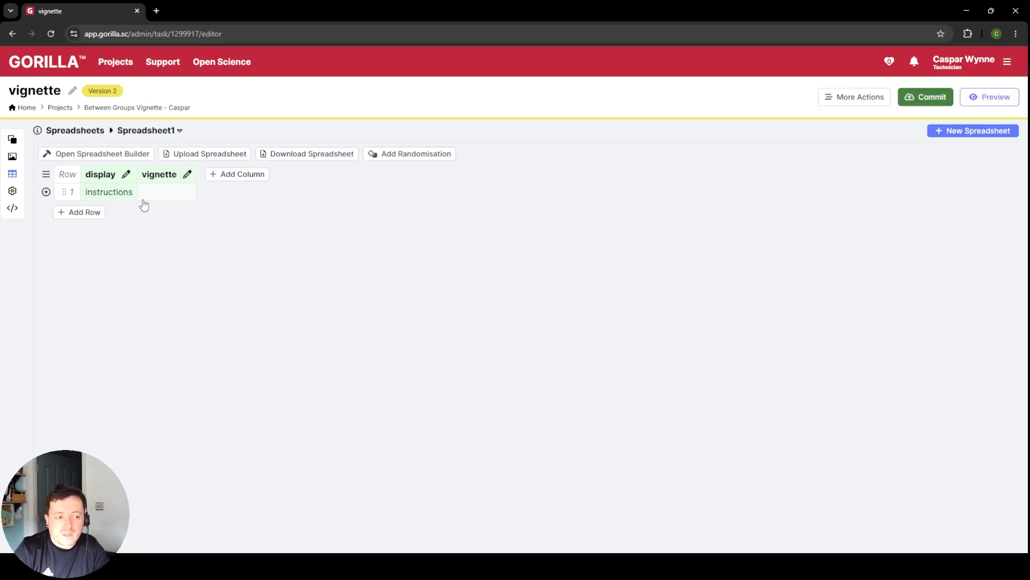
pyautogui.click(90, 214)
pyautogui.click(104, 209)
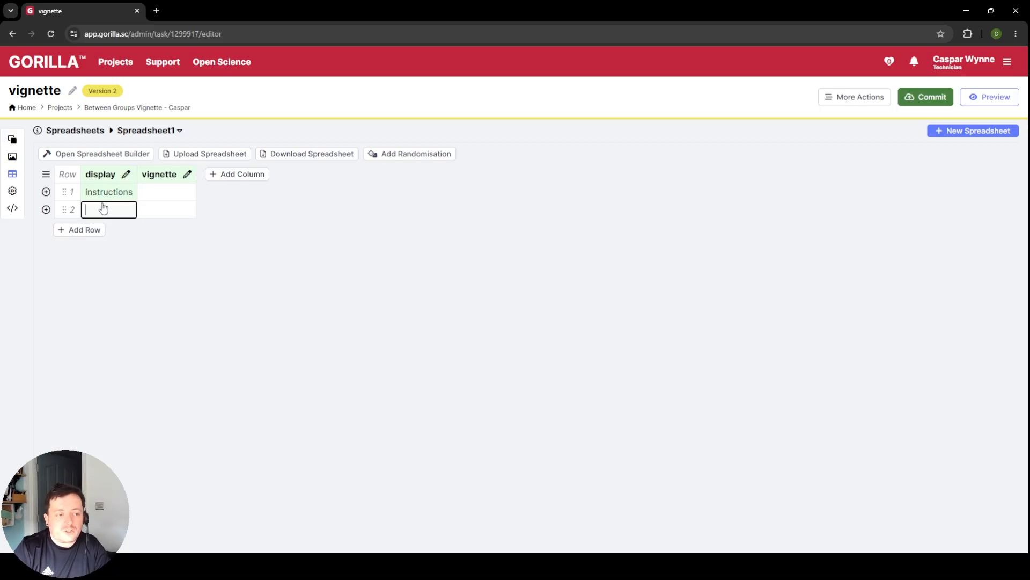
pyautogui.write('trial')
pyautogui.click(207, 223)
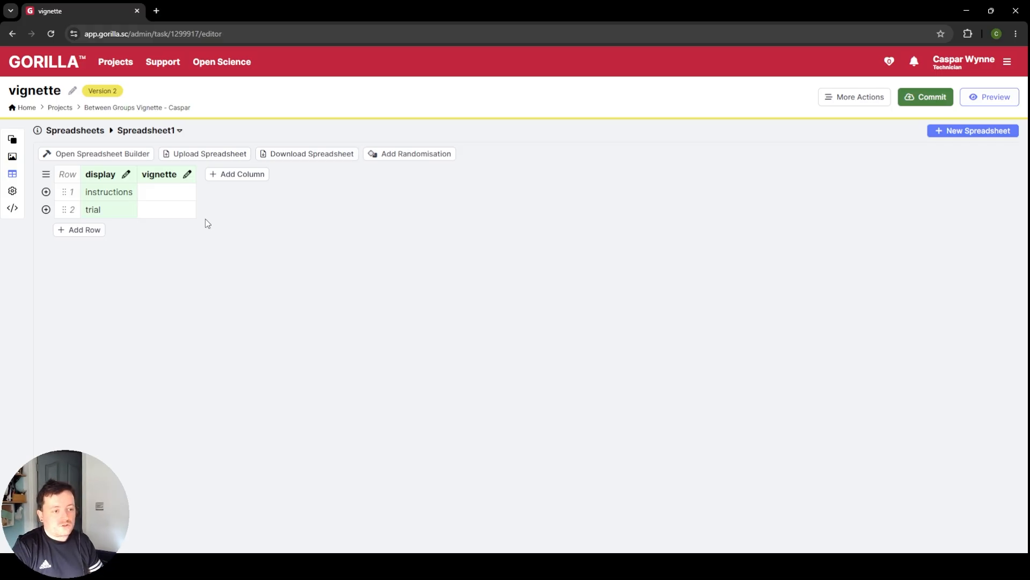
# Step: Try "trials" as row 2's display value, and correct it to "trial" after checking the display names
pyautogui.click(115, 210)
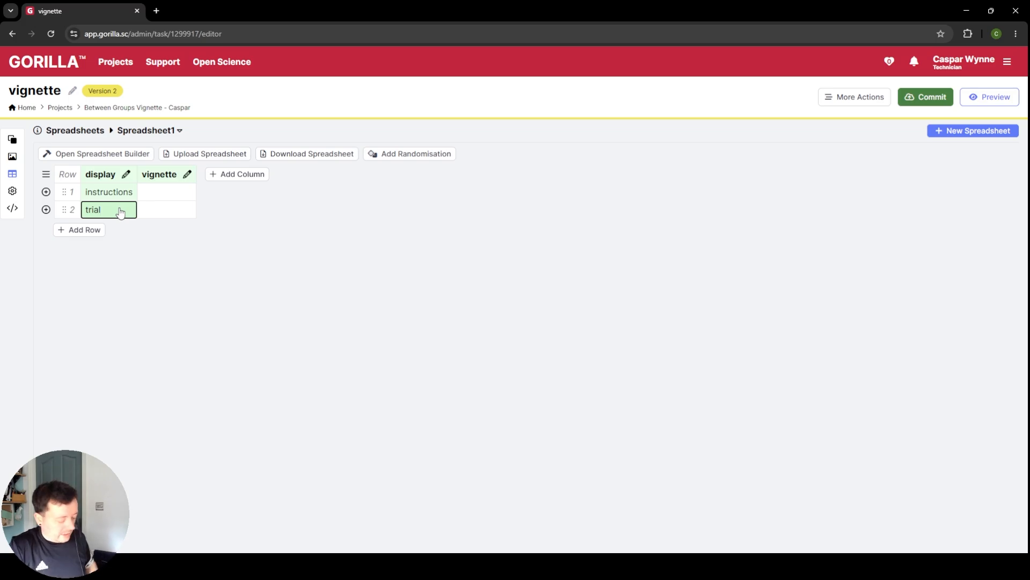
pyautogui.press('Return')
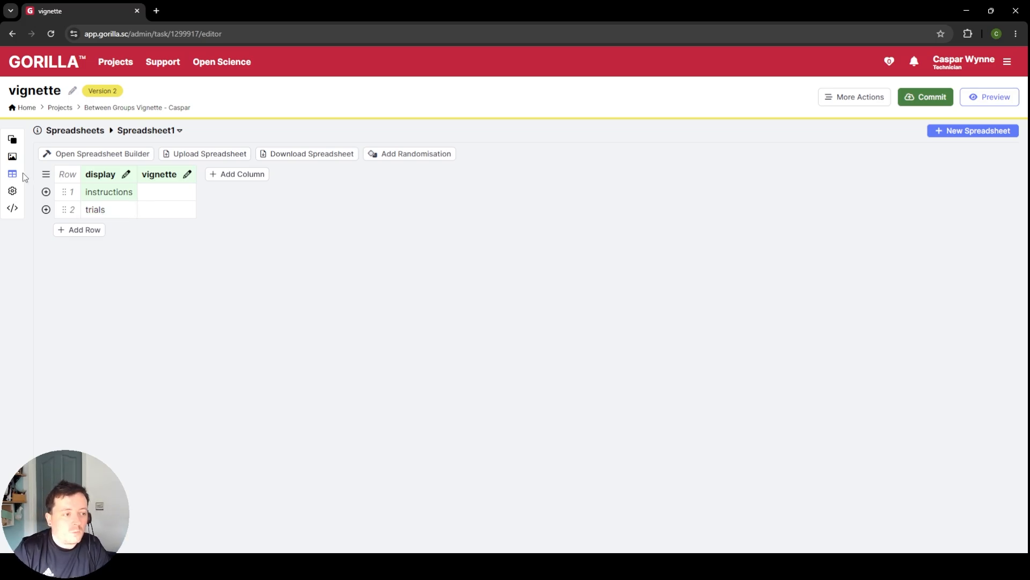
pyautogui.click(16, 143)
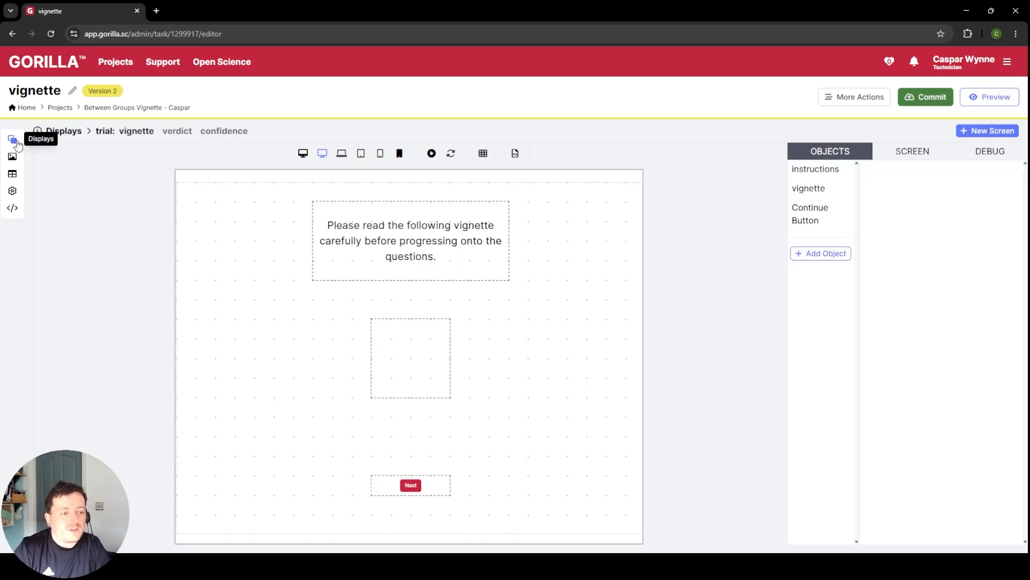
pyautogui.click(58, 131)
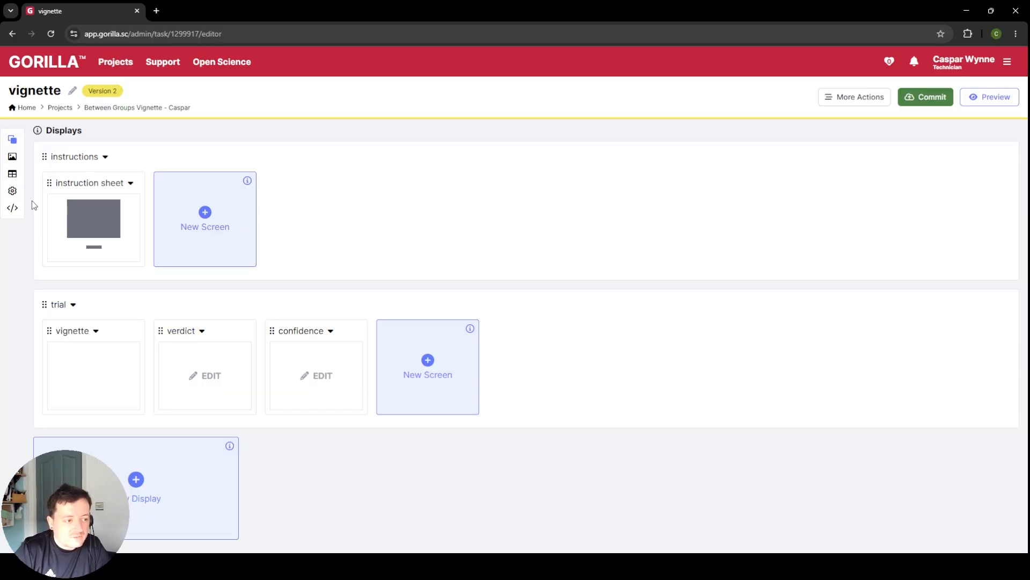
pyautogui.click(13, 173)
pyautogui.click(123, 212)
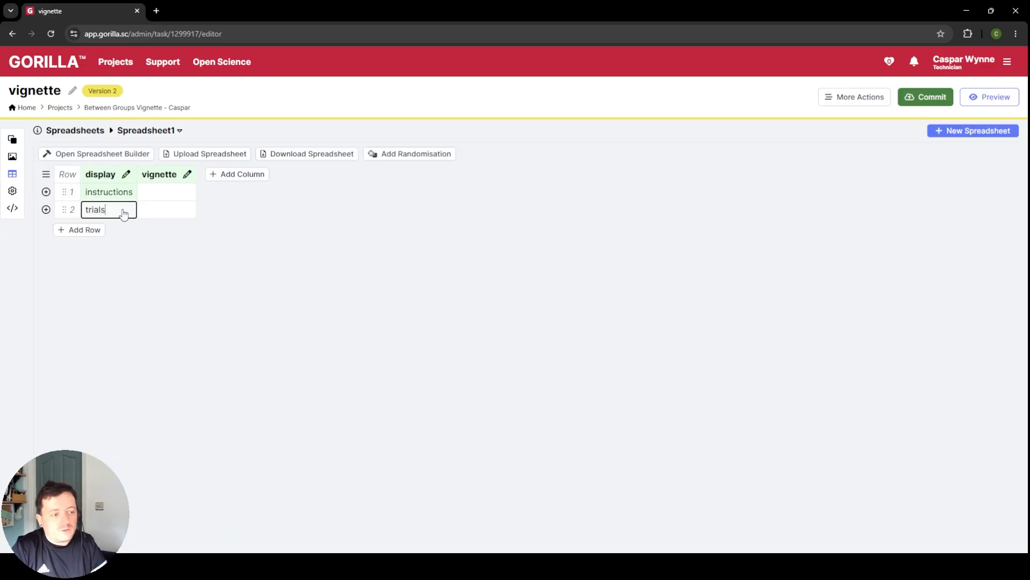
pyautogui.press('BackSpace')
pyautogui.press('Return')
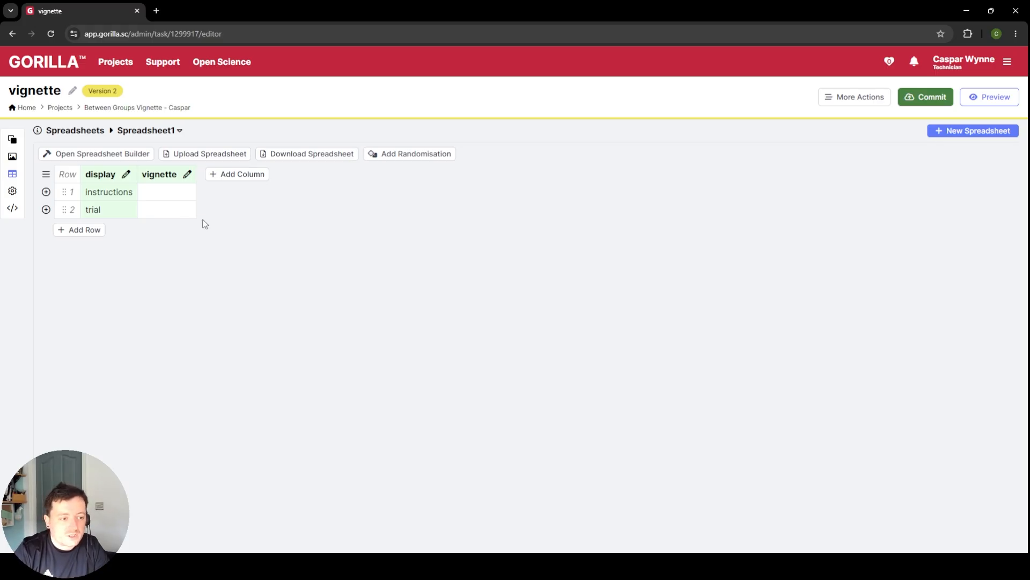
# Step: Enter "vignette 1" in the trial row's vignette column and view the text on the trial display's vignette screen
pyautogui.click(177, 210)
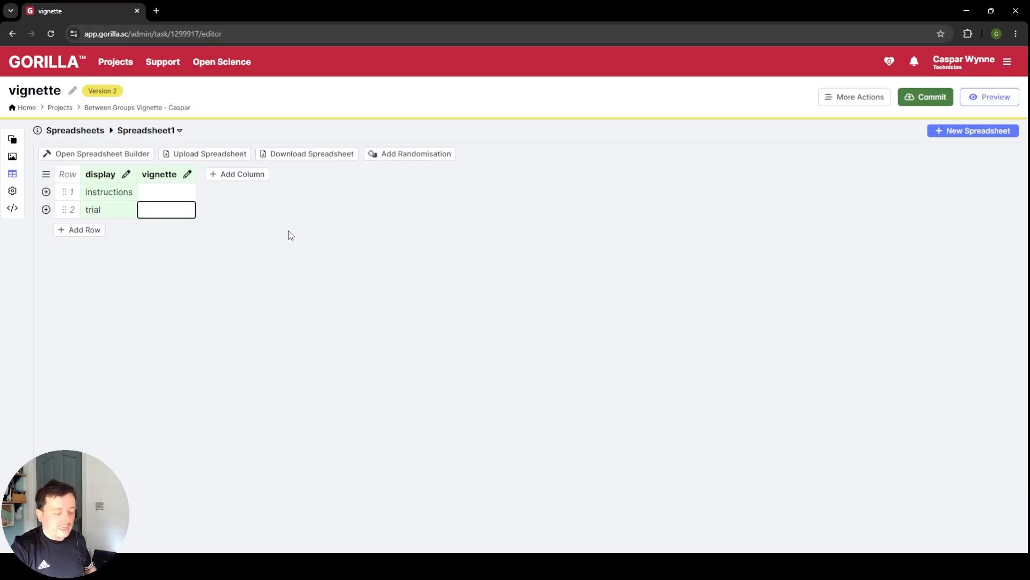
pyautogui.write('vign')
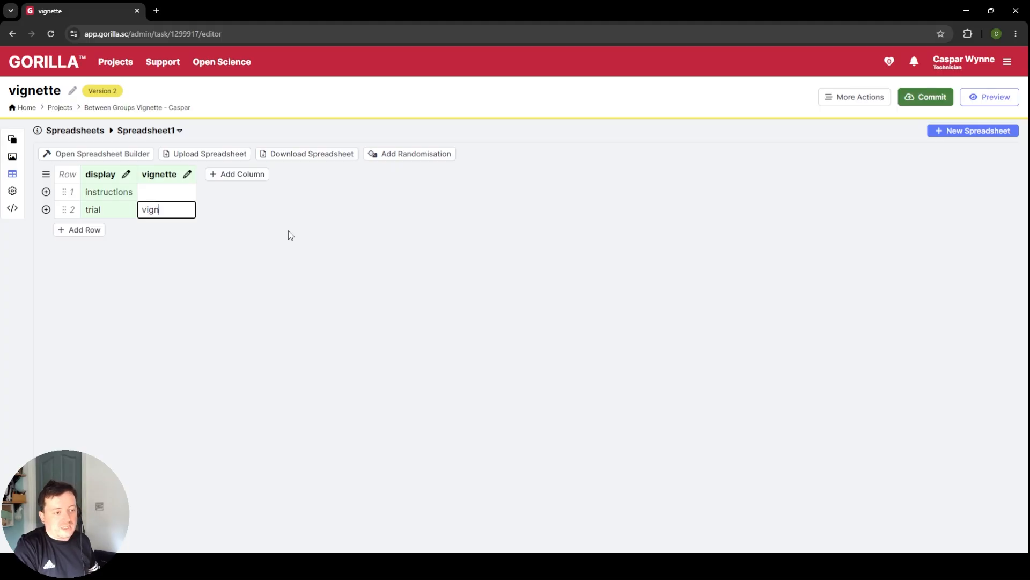
pyautogui.write('ette 1')
pyautogui.press('Return')
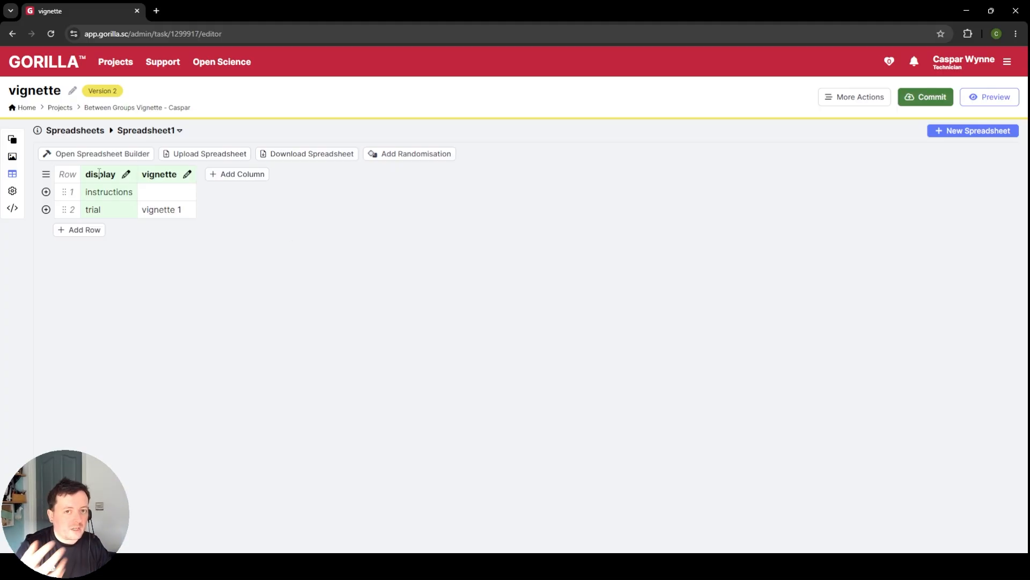
pyautogui.click(13, 143)
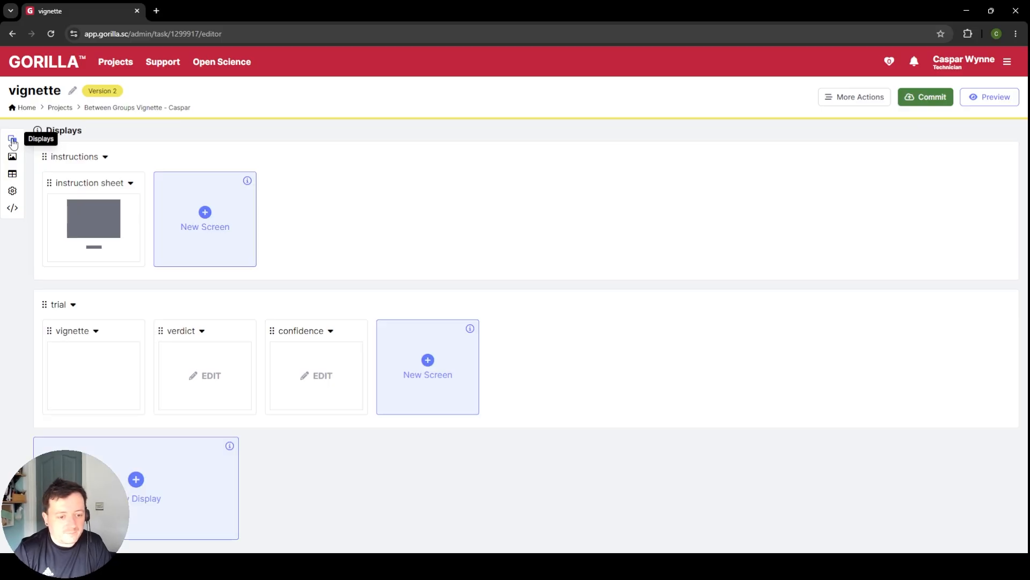
pyautogui.click(122, 376)
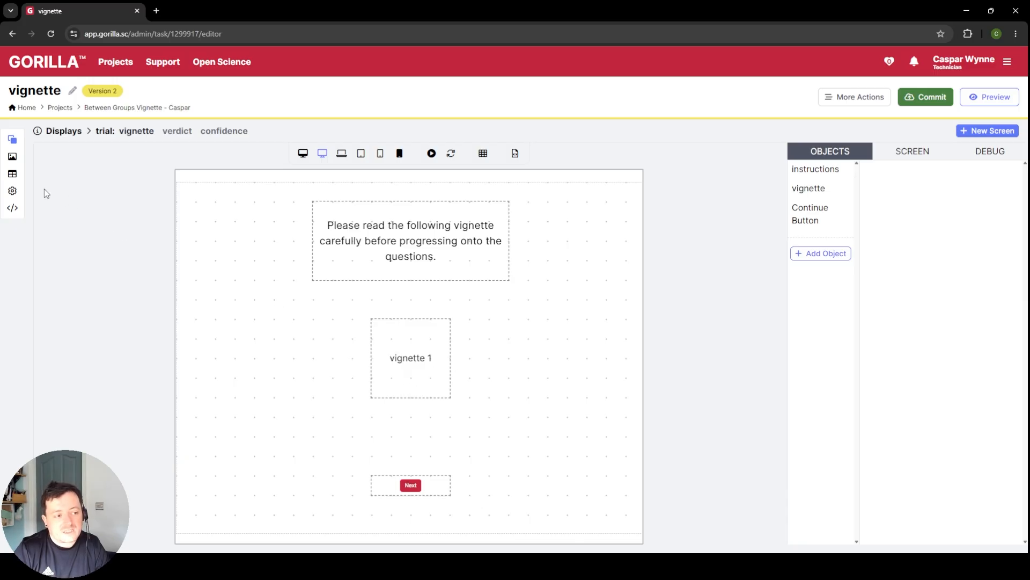
# Step: Set the trial row's vignette text in the spreadsheet to "this is a vignette isn't it great"
pyautogui.click(11, 174)
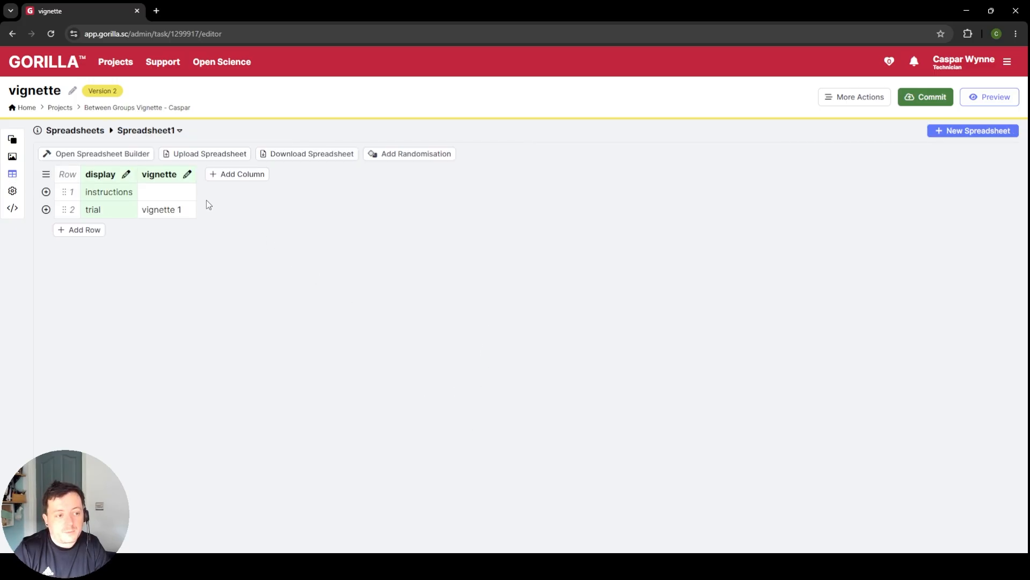
pyautogui.doubleClick(184, 210)
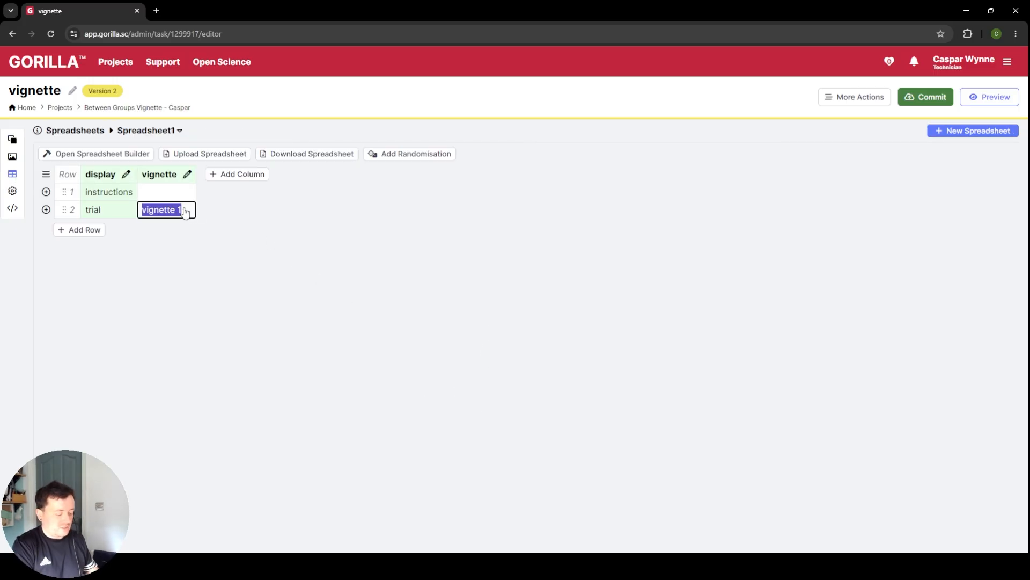
pyautogui.write('this is a vignette')
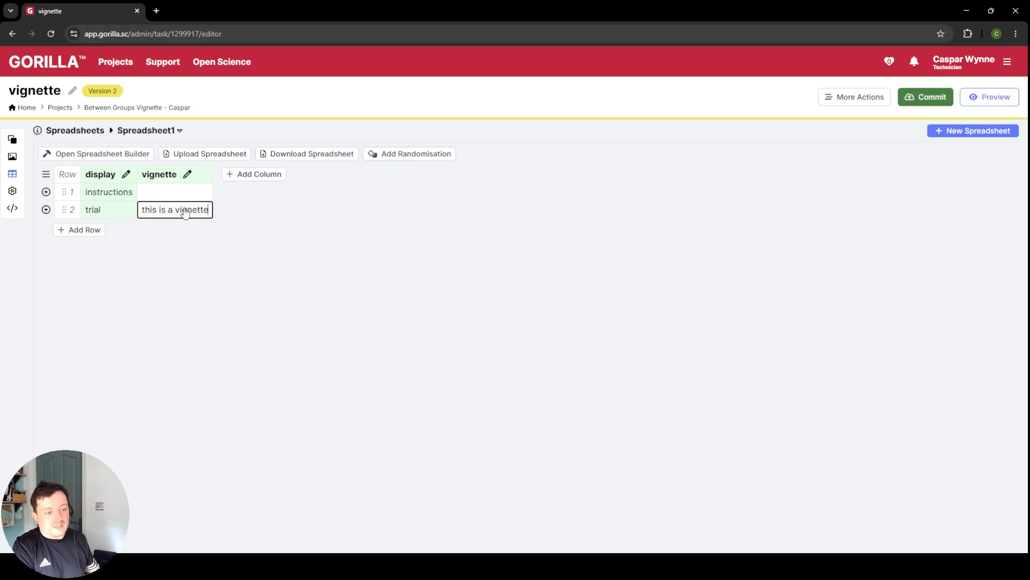
pyautogui.write(" isn't it gr")
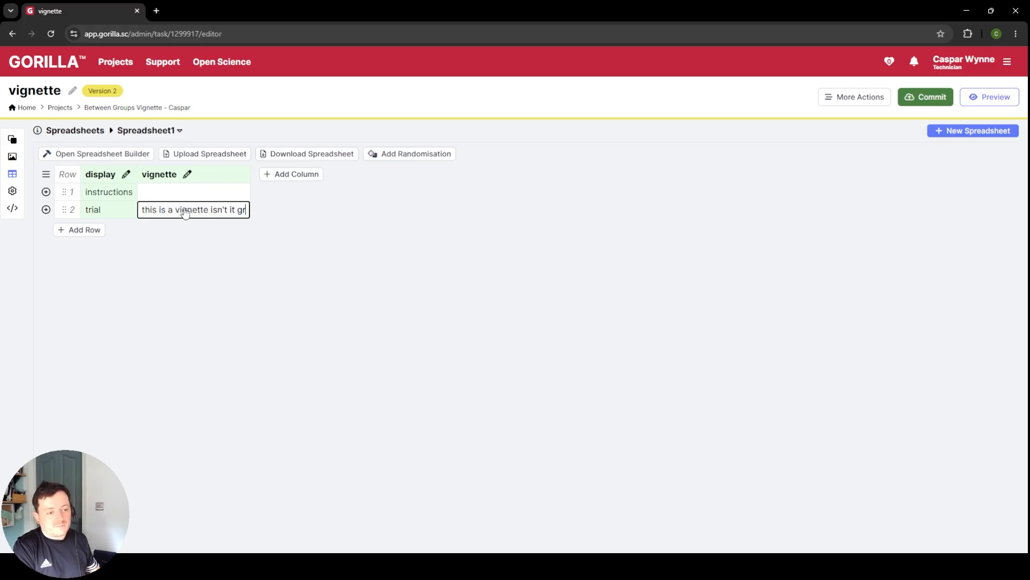
pyautogui.write('eat')
pyautogui.press('Return')
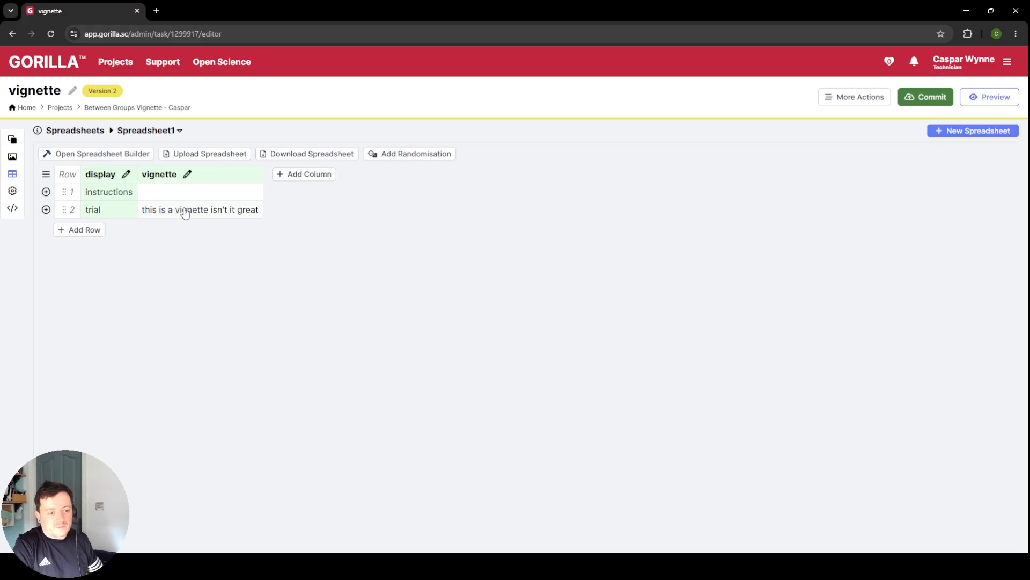
# Step: Set the vignette object's size on the trial's vignette screen to x 10 and y 6
pyautogui.click(13, 140)
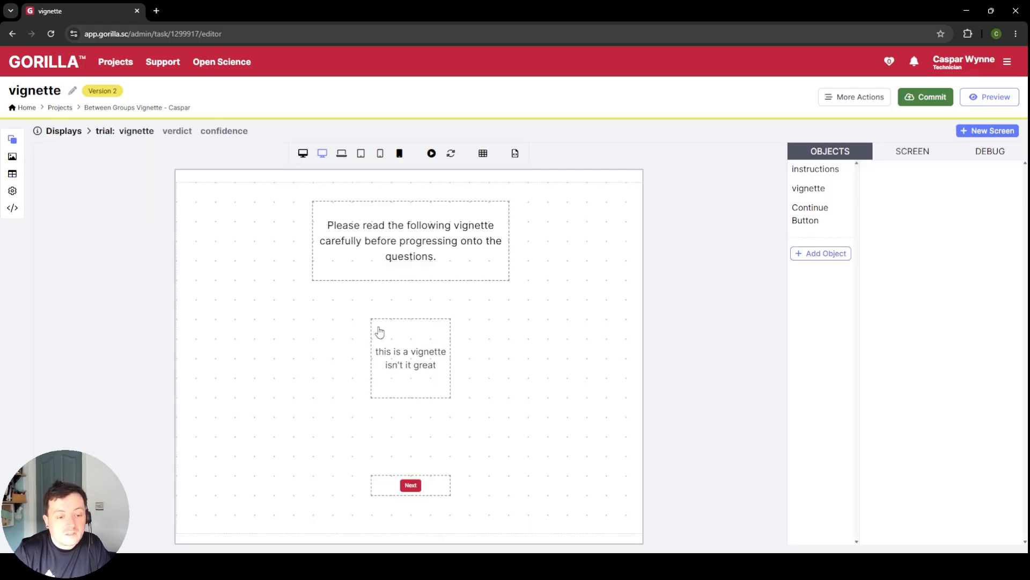
pyautogui.click(411, 375)
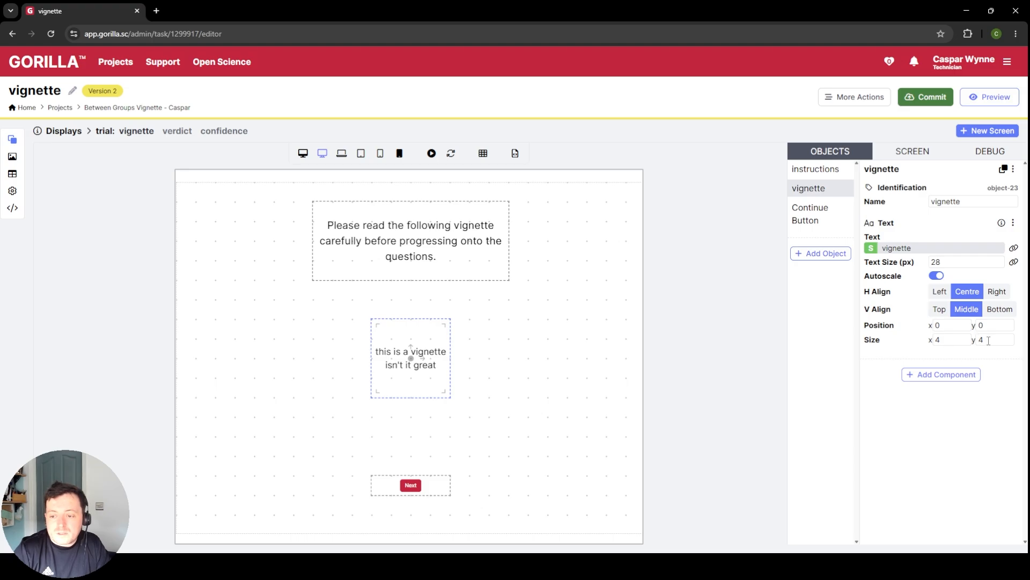
pyautogui.click(934, 340)
pyautogui.doubleClick(936, 340)
pyautogui.write('10')
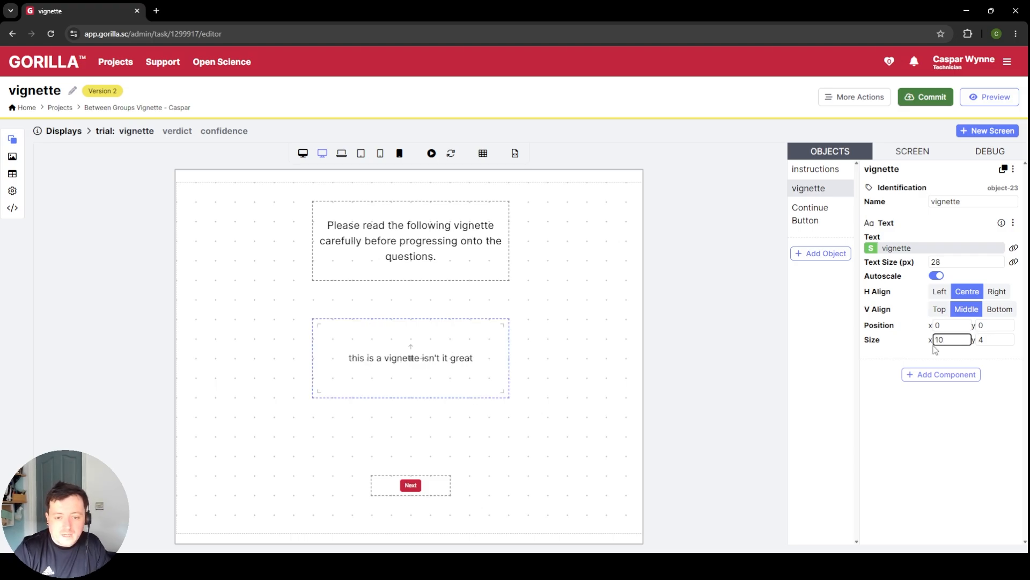
pyautogui.doubleClick(980, 340)
pyautogui.write('6')
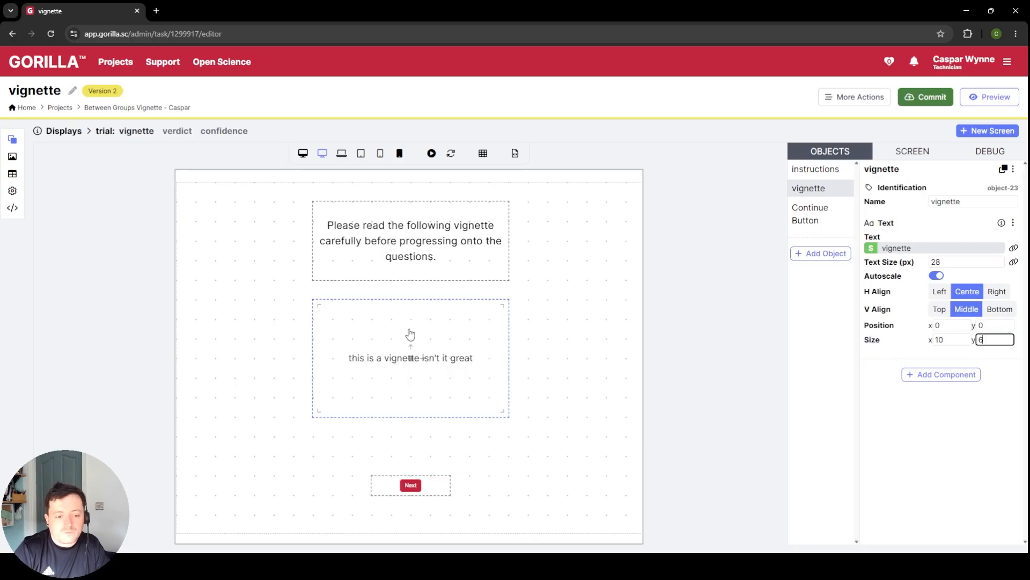
pyautogui.moveTo(411, 346)
pyautogui.mouseDown()
pyautogui.moveTo(411, 366)
pyautogui.moveTo(415, 355)
pyautogui.mouseUp()
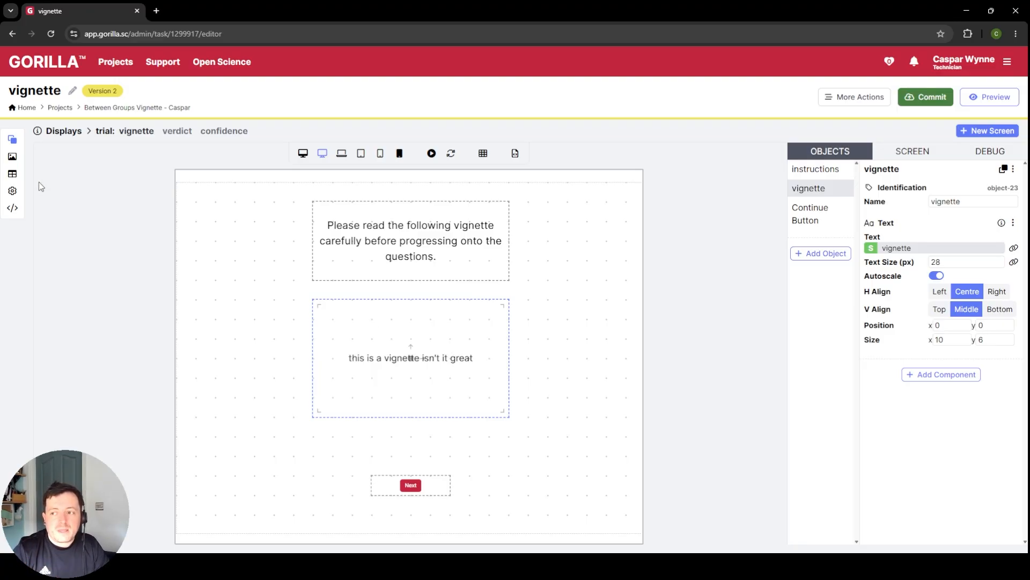
# Step: Open the vignette task's spreadsheet
pyautogui.click(12, 174)
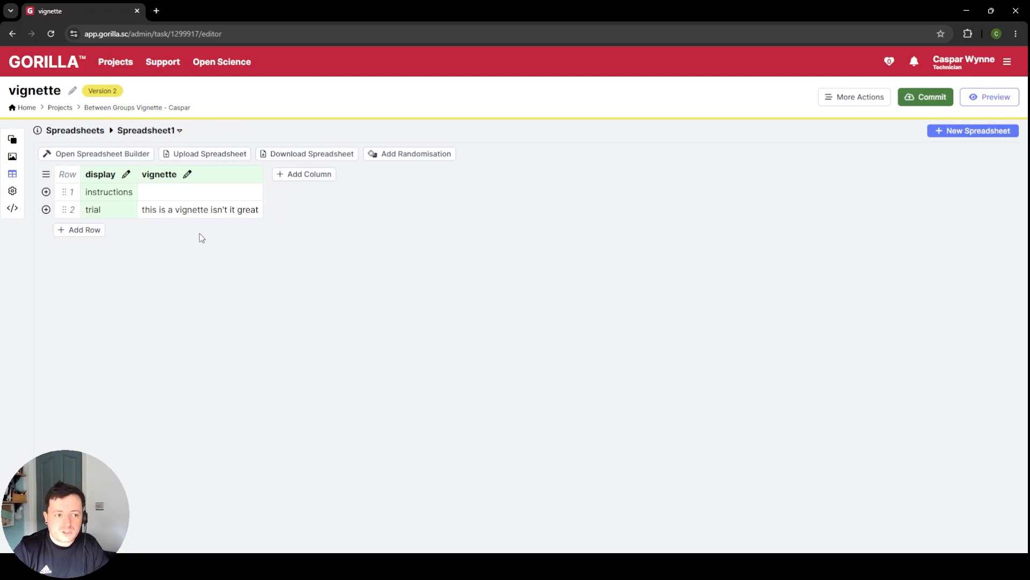
pyautogui.click(171, 130)
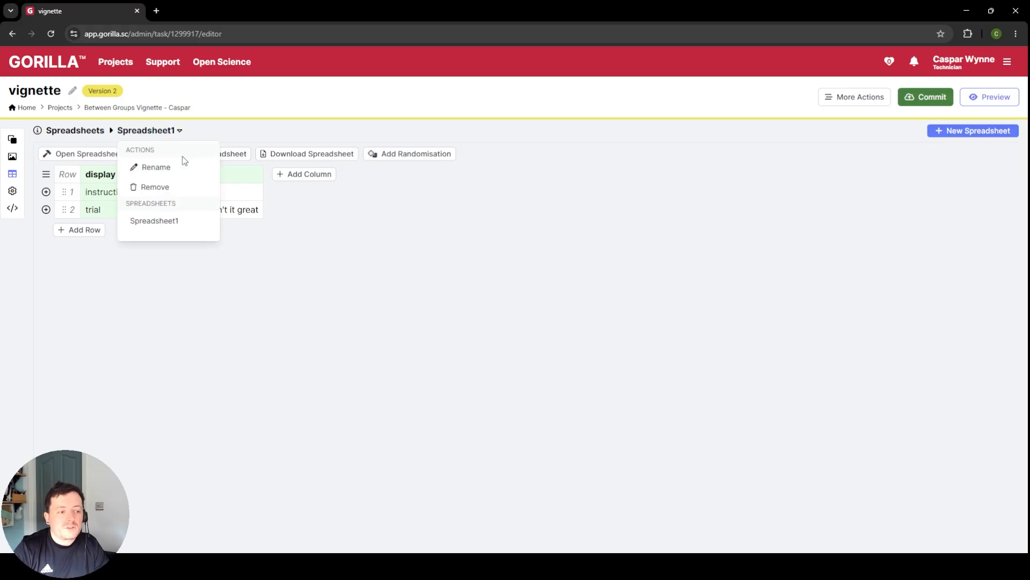
pyautogui.click(181, 168)
pyautogui.click(486, 200)
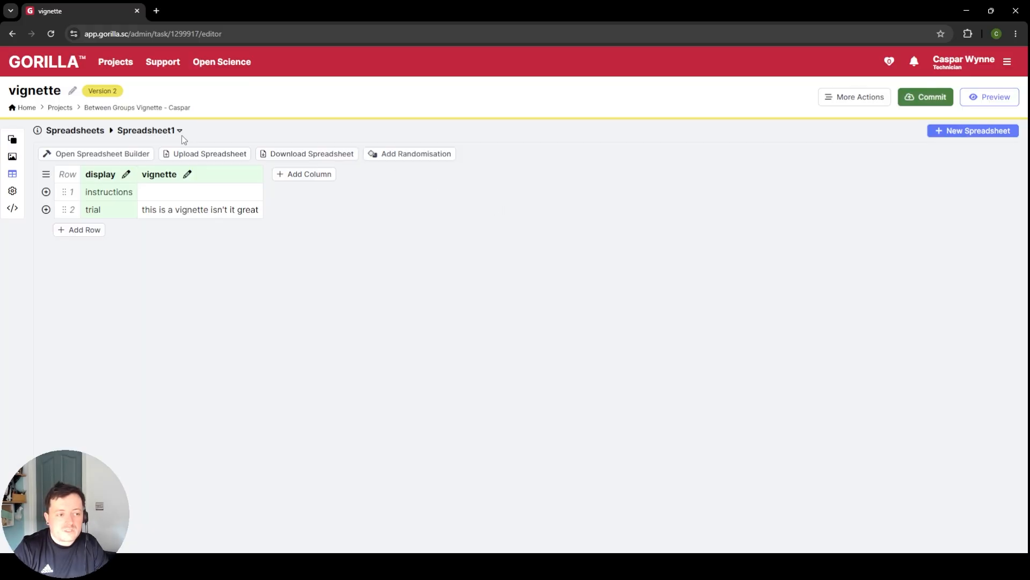
# Step: Rename the task's spreadsheet to "V1"
pyautogui.click(171, 134)
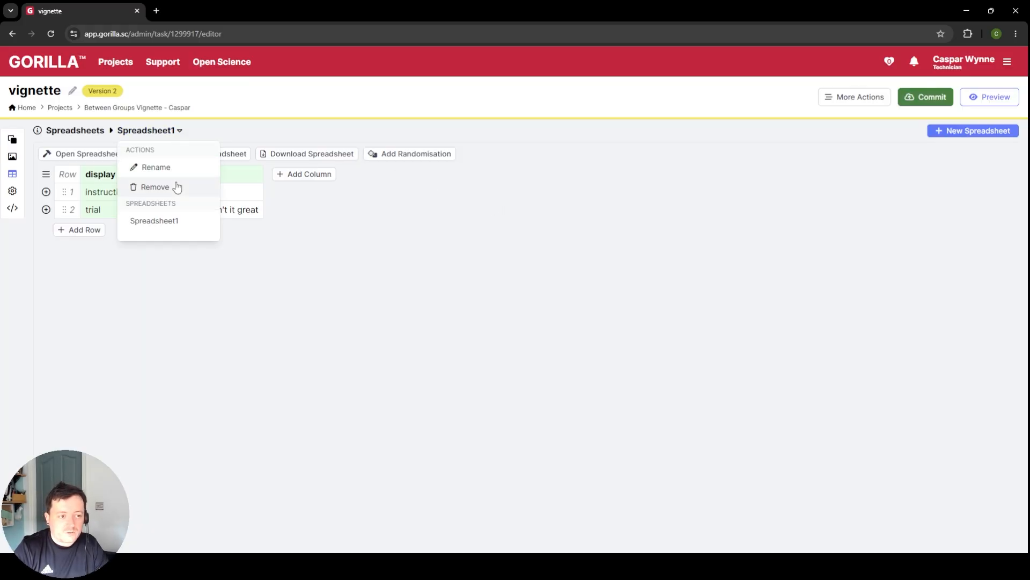
pyautogui.click(193, 168)
pyautogui.hotkey('ctrl', 'a')
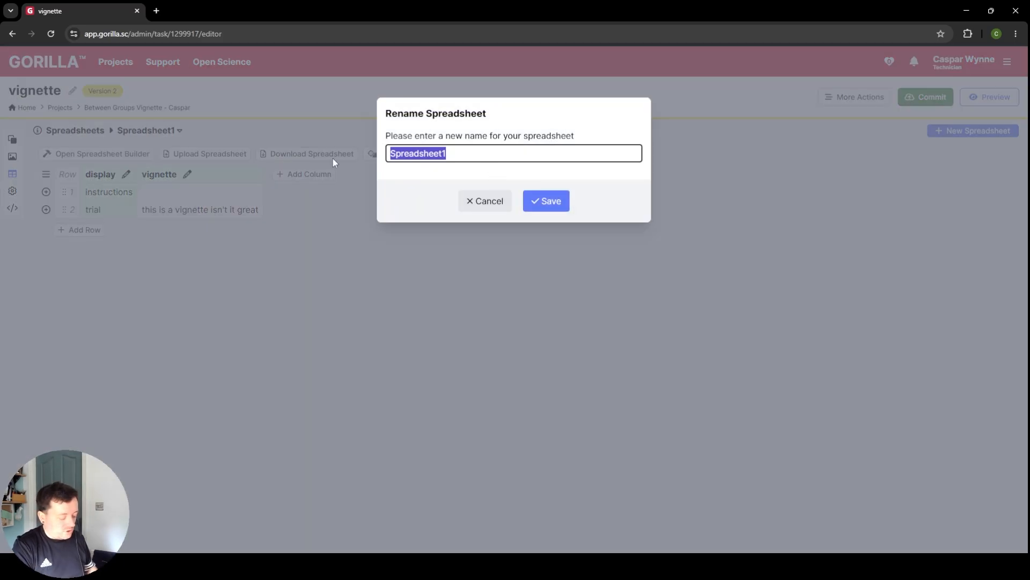
pyautogui.write('V2')
pyautogui.press('BackSpace')
pyautogui.write('1')
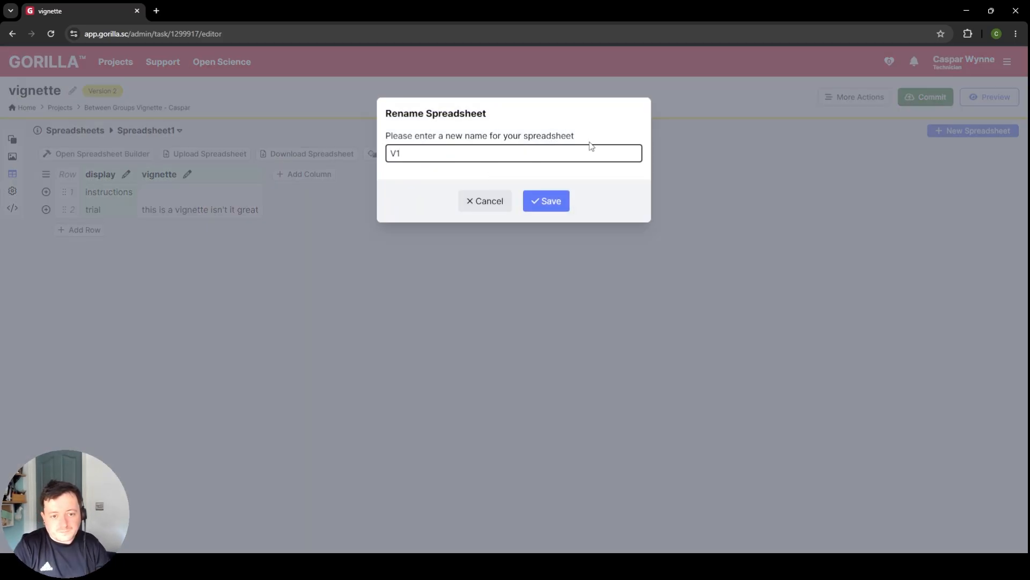
pyautogui.click(538, 192)
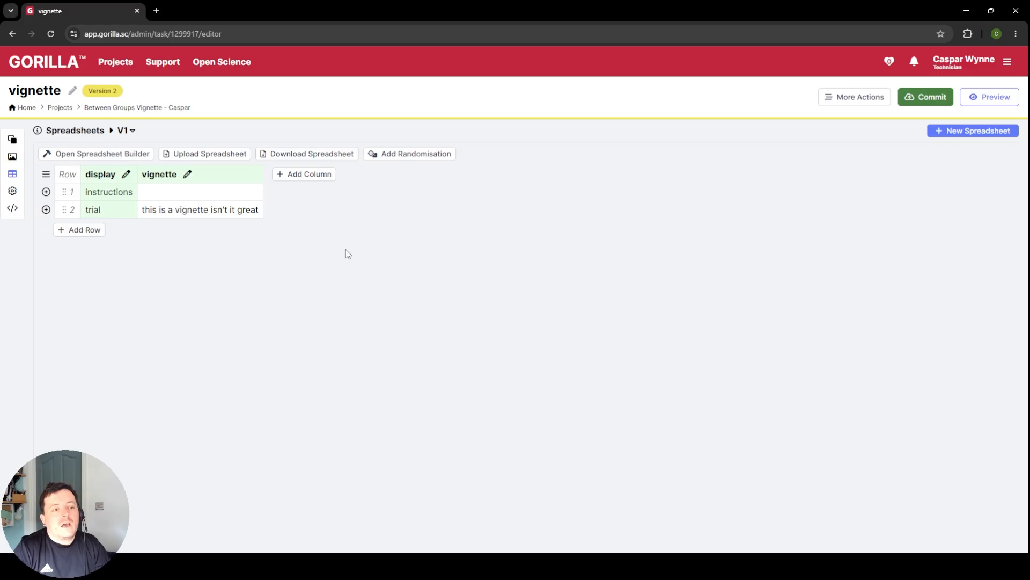
# Step: Create a new spreadsheet named "v2" as a copy of the existing spreadsheet V1
pyautogui.click(974, 131)
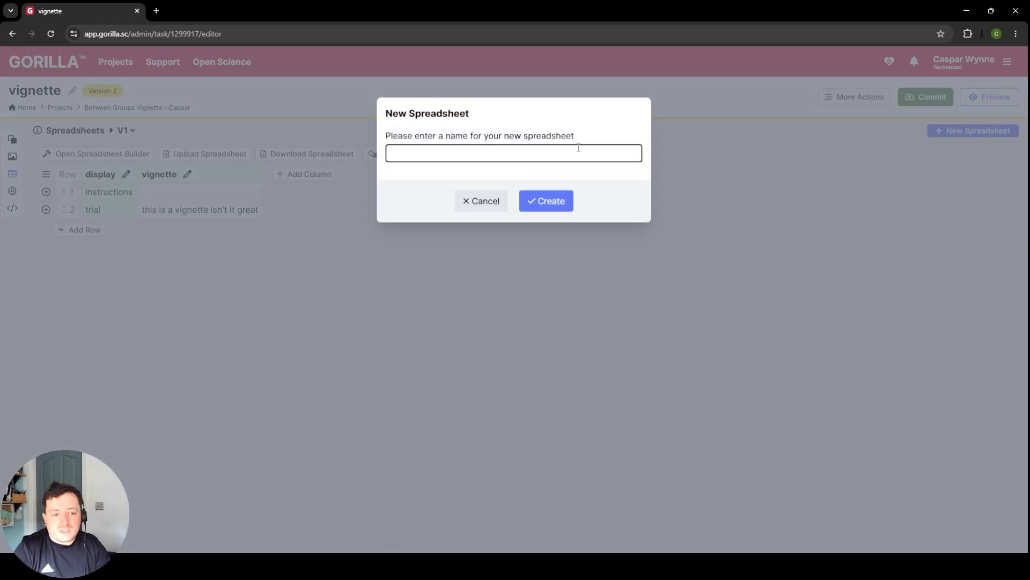
pyautogui.write('v2')
pyautogui.click(554, 213)
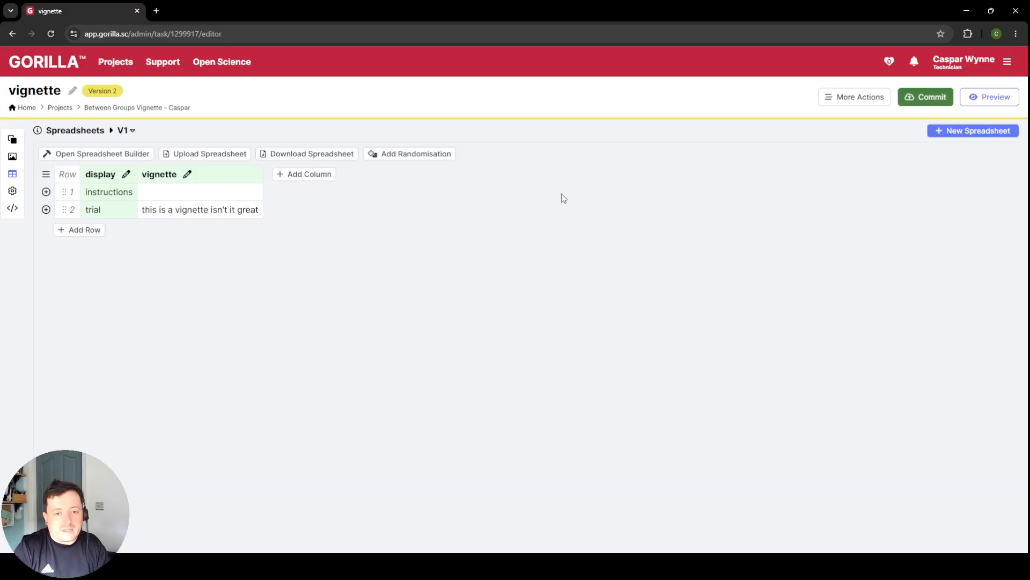
pyautogui.click(493, 334)
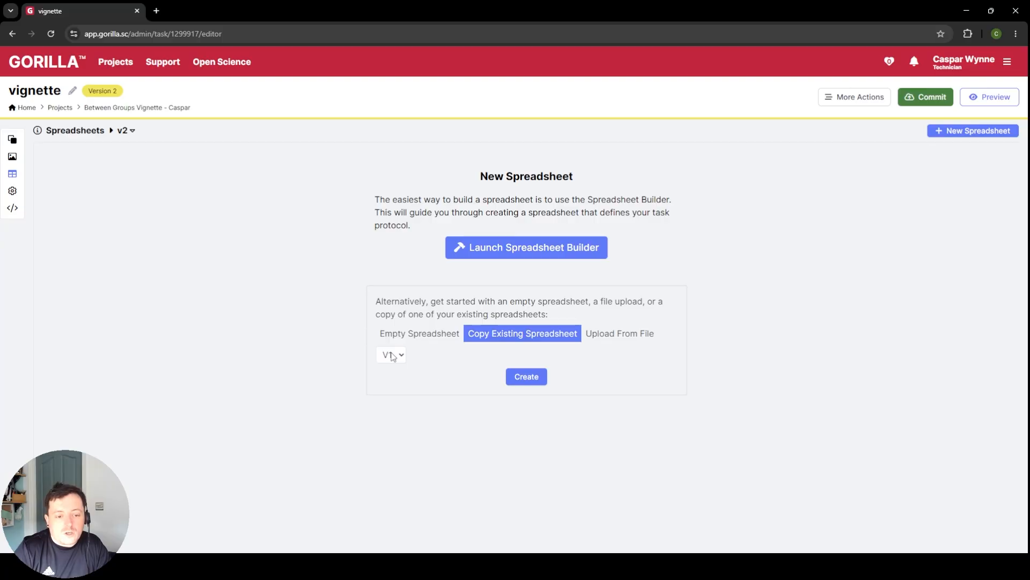
pyautogui.click(526, 378)
# Step: Replace the trial row's vignette text in spreadsheet v2 with "this is another vignette and its awful"
pyautogui.tripleClick(176, 213)
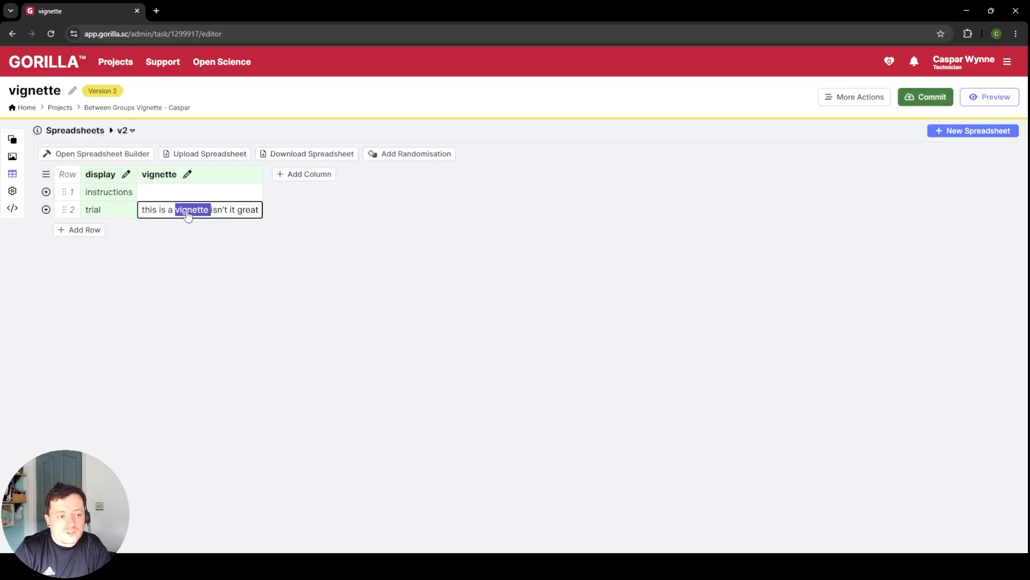
pyautogui.press('BackSpace')
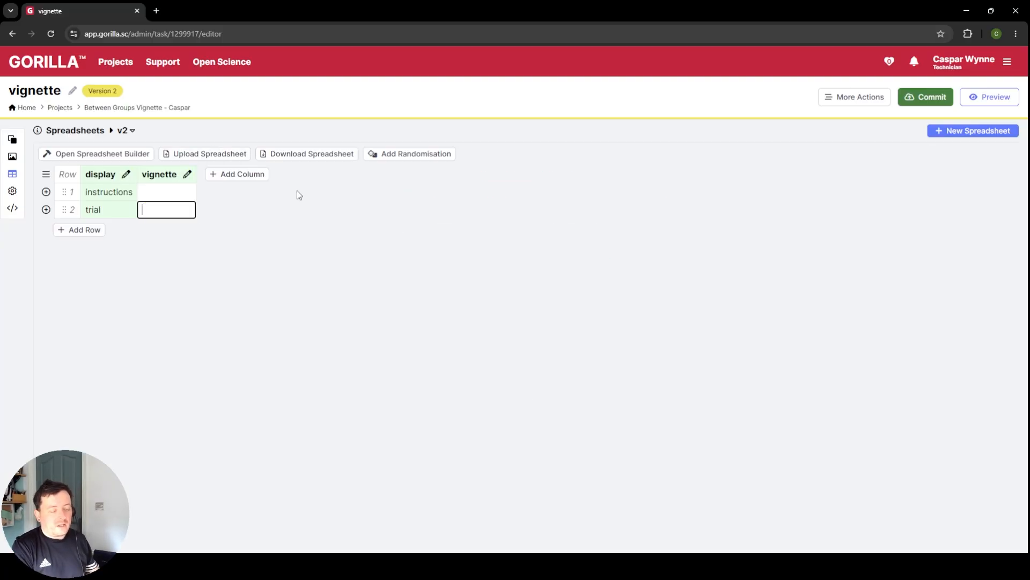
pyautogui.write('this sia')
pyautogui.press('BackSpace')
pyautogui.press('BackSpace')
pyautogui.press('BackSpace')
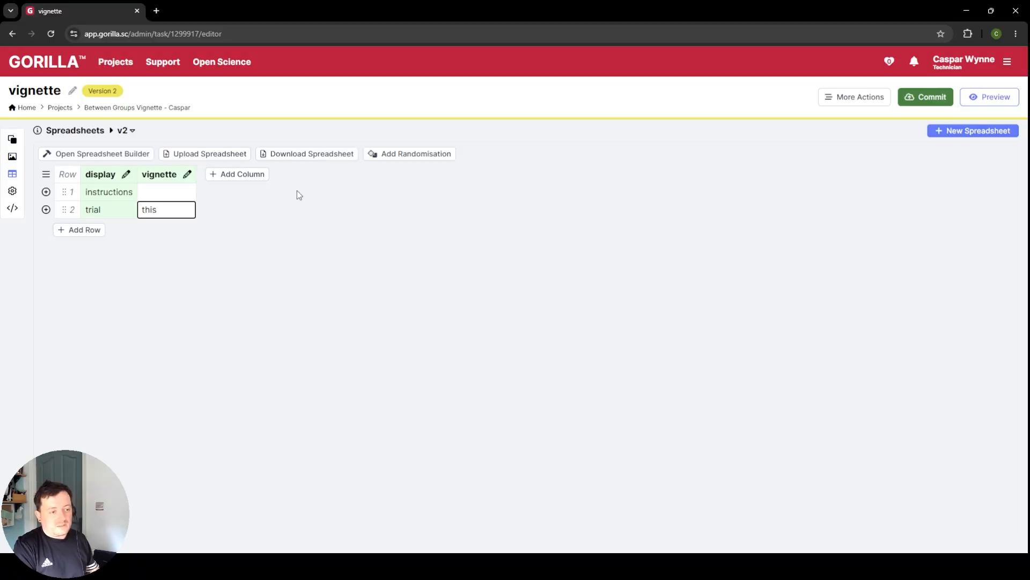
pyautogui.write('is another vignett')
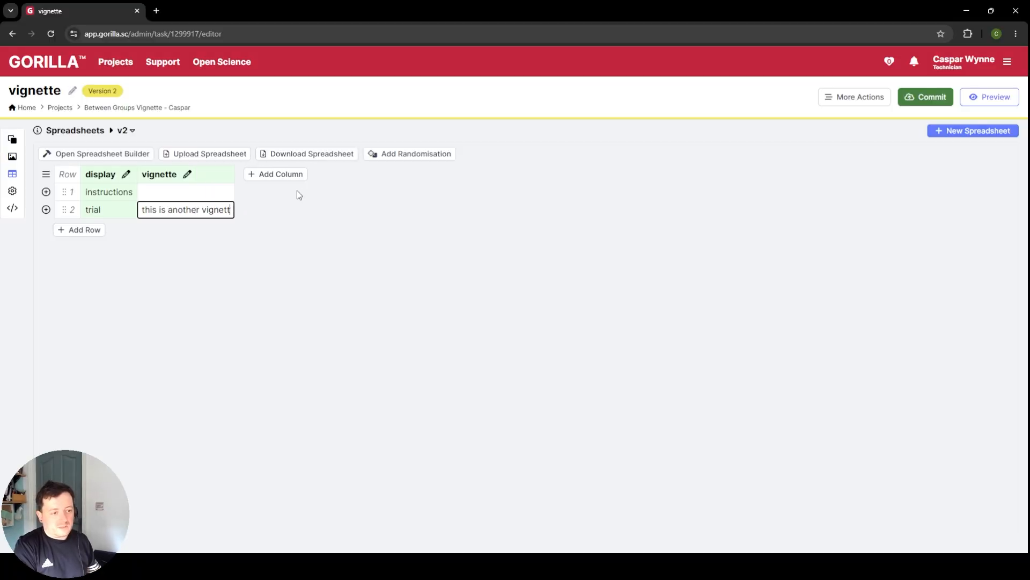
pyautogui.write('e and its awful')
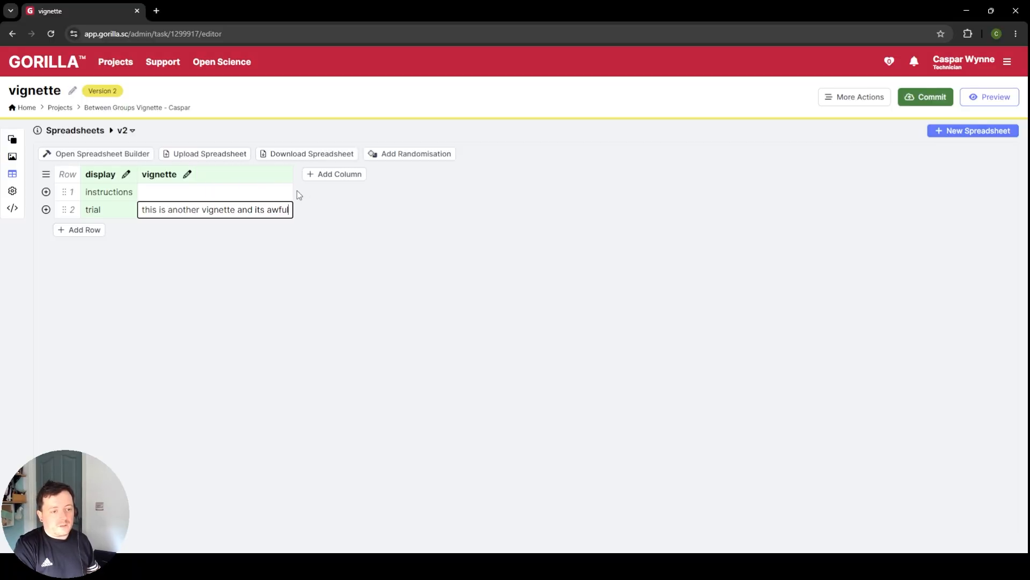
pyautogui.click(434, 217)
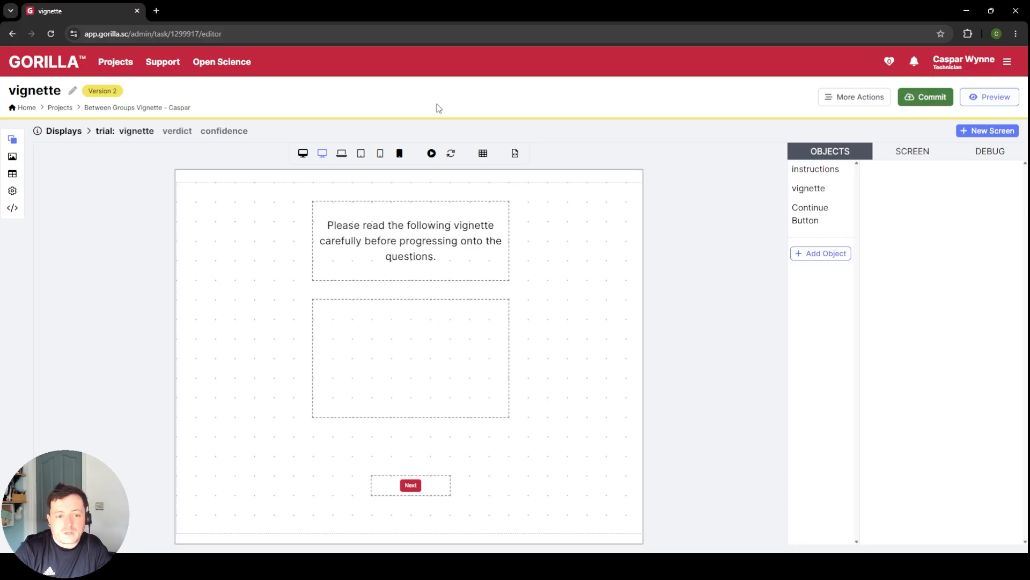
# Step: Test-run the trial's vignette screen with spreadsheet v2 and again with V1, and end the test run
pyautogui.click(433, 154)
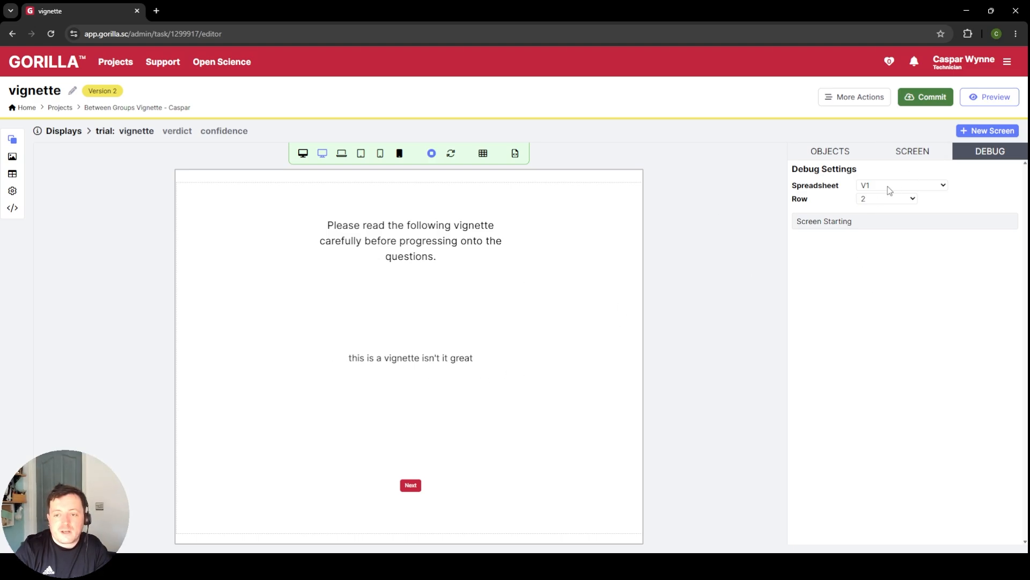
pyautogui.click(881, 222)
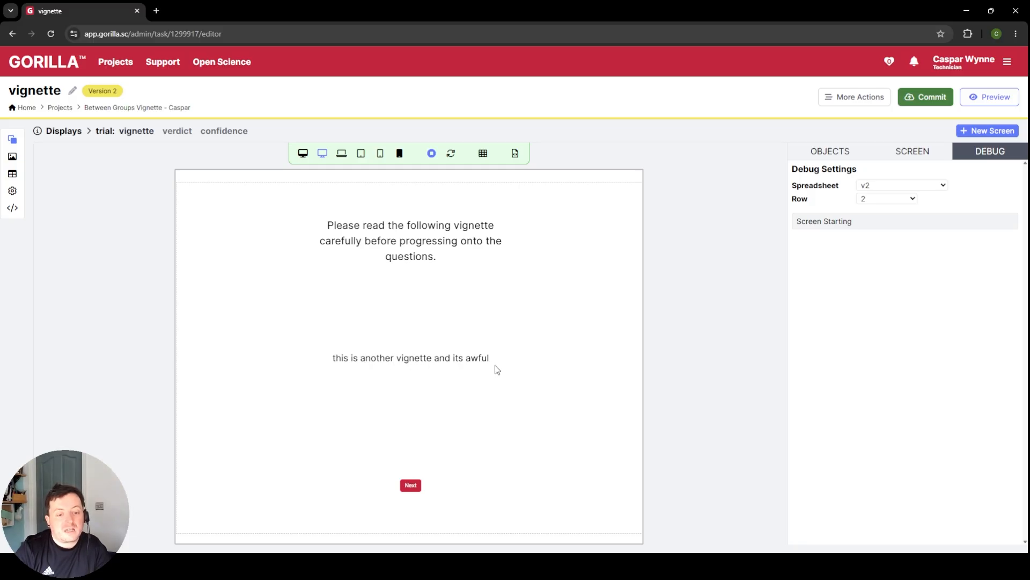
pyautogui.click(923, 185)
pyautogui.click(904, 203)
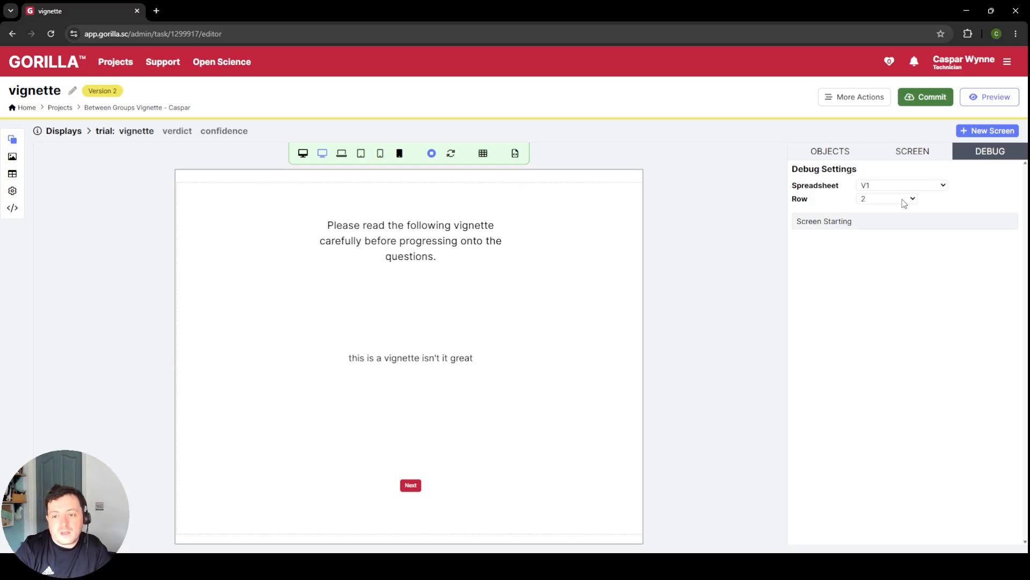
pyautogui.click(431, 153)
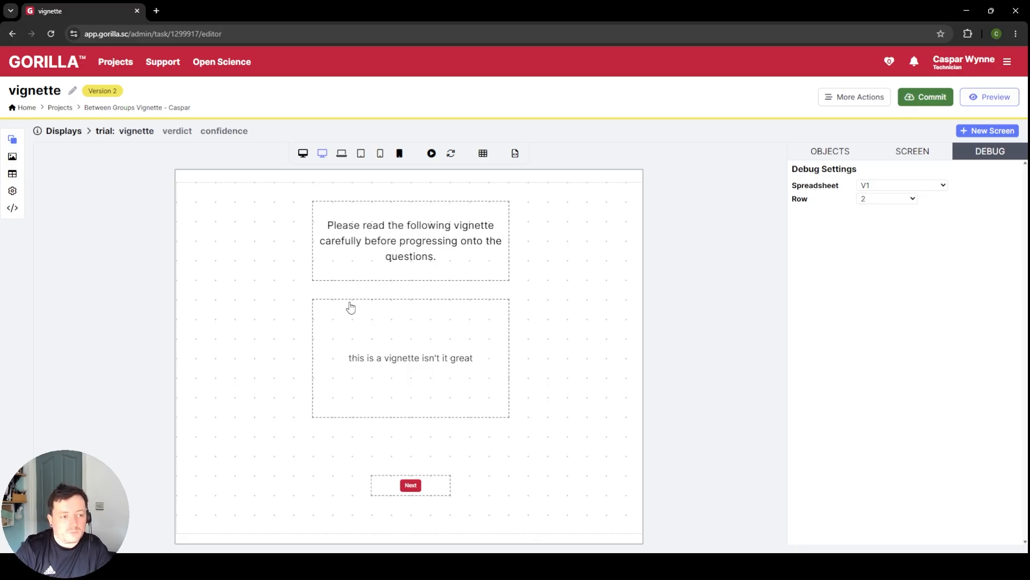
# Step: Set up the trial's verdict screen from the Two Way Forced Choice template, without scoring or a time limit
pyautogui.click(169, 134)
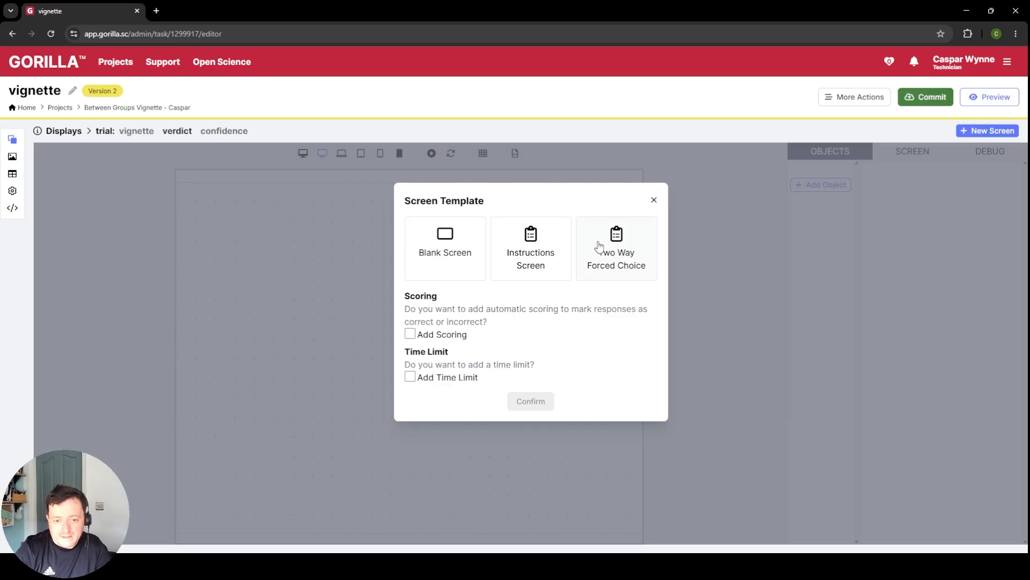
pyautogui.click(629, 252)
pyautogui.click(530, 422)
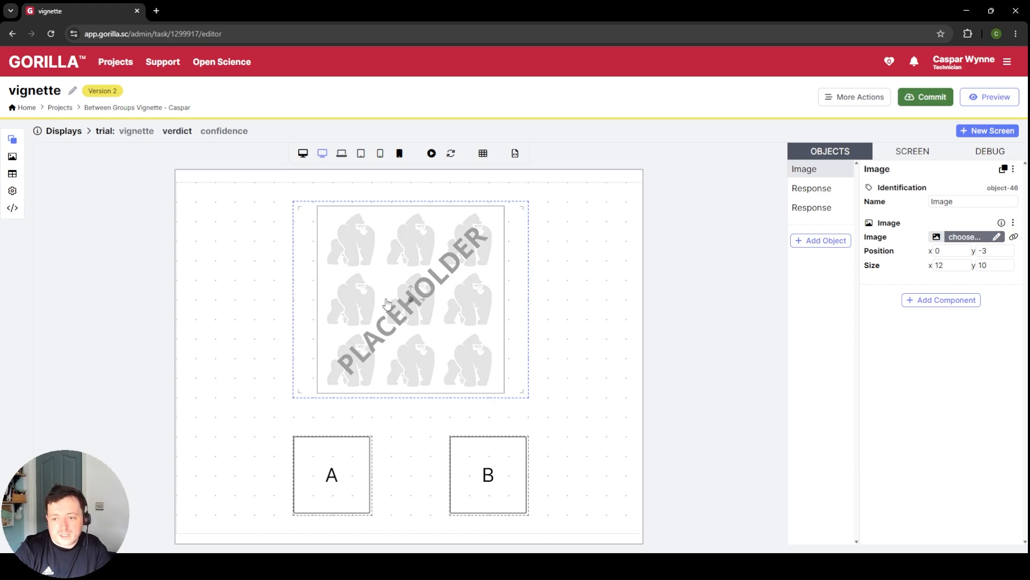
# Step: Remove the placeholder image from the verdict screen and move response boxes A and B up to y -1
pyautogui.click(1015, 170)
pyautogui.click(976, 238)
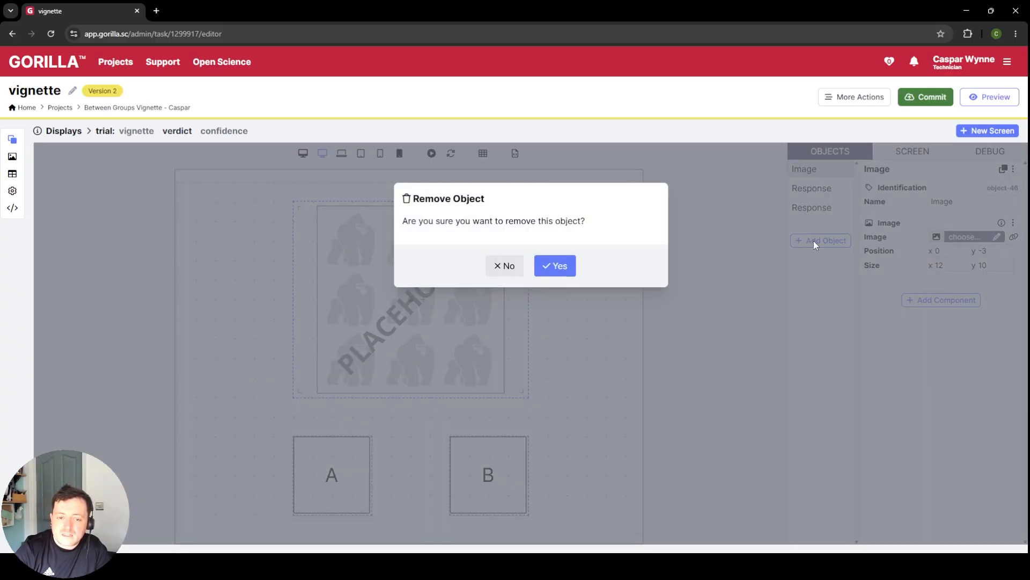
pyautogui.click(556, 266)
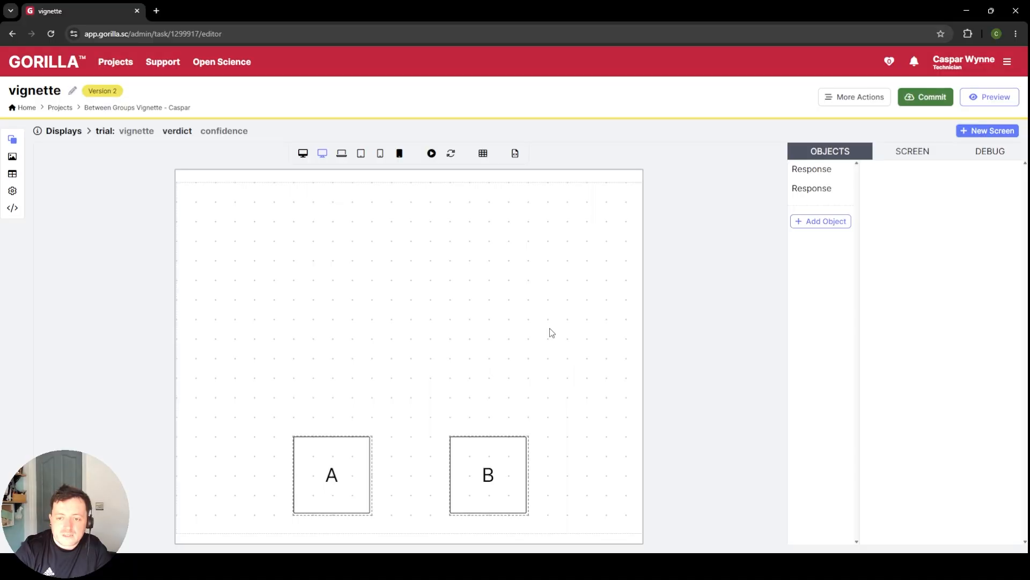
pyautogui.moveTo(488, 476); pyautogui.dragTo(488, 339)
pyautogui.moveTo(334, 474); pyautogui.dragTo(331, 338)
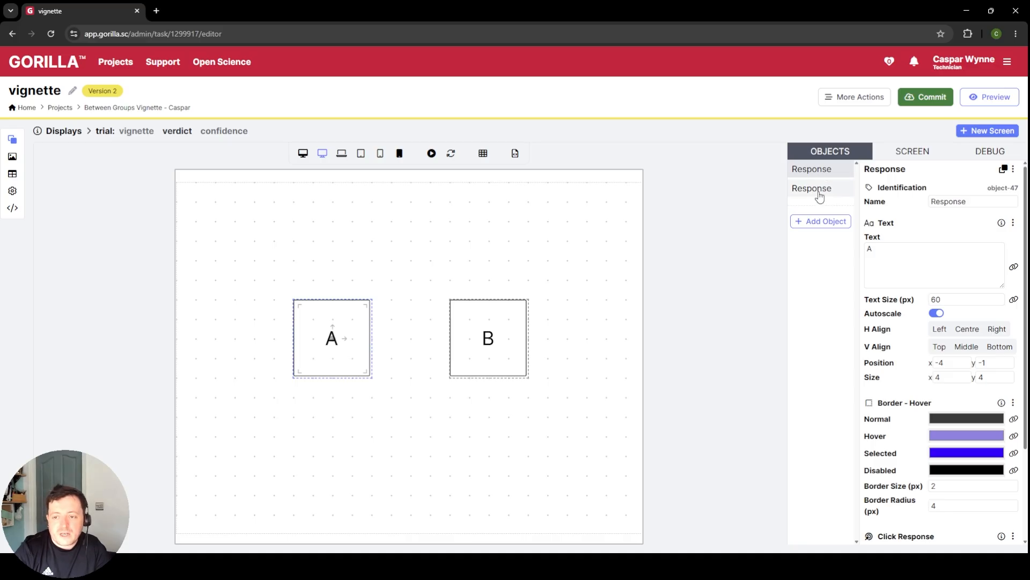
# Step: Name response object A "guilty" and set its text to "Guilty"
pyautogui.click(963, 202)
pyautogui.doubleClick(963, 202)
pyautogui.write('g')
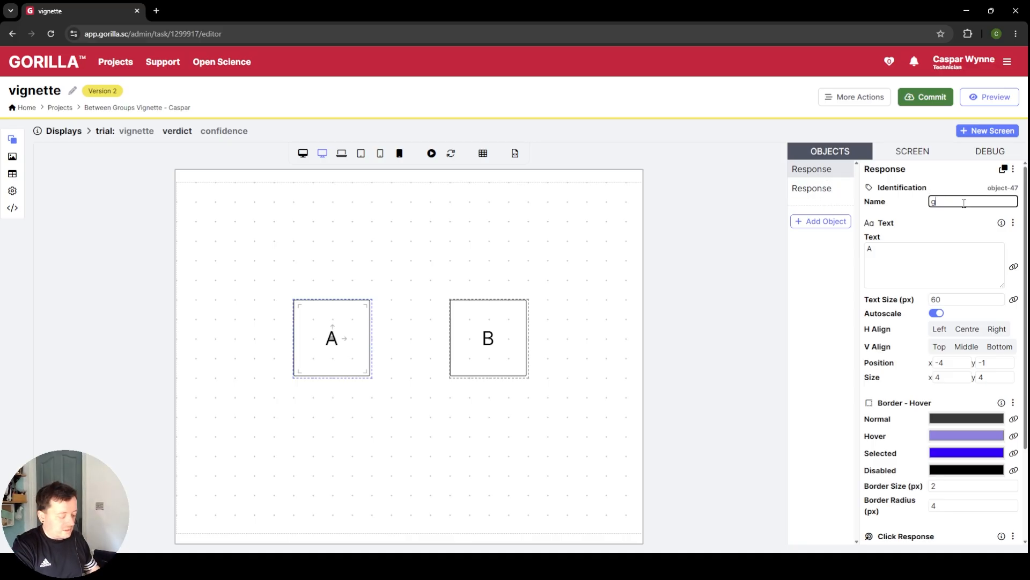
pyautogui.write('uilty')
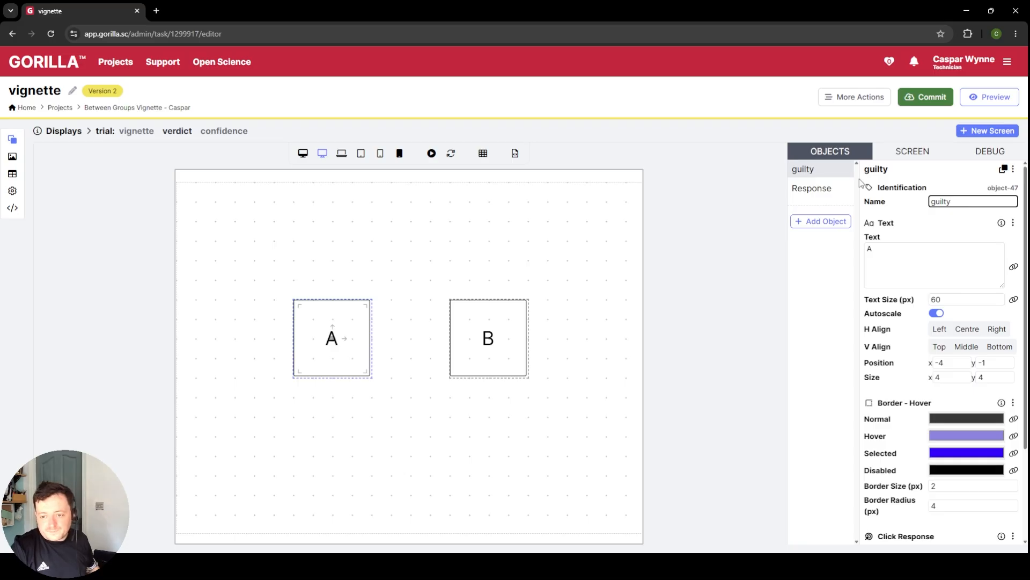
pyautogui.doubleClick(894, 247)
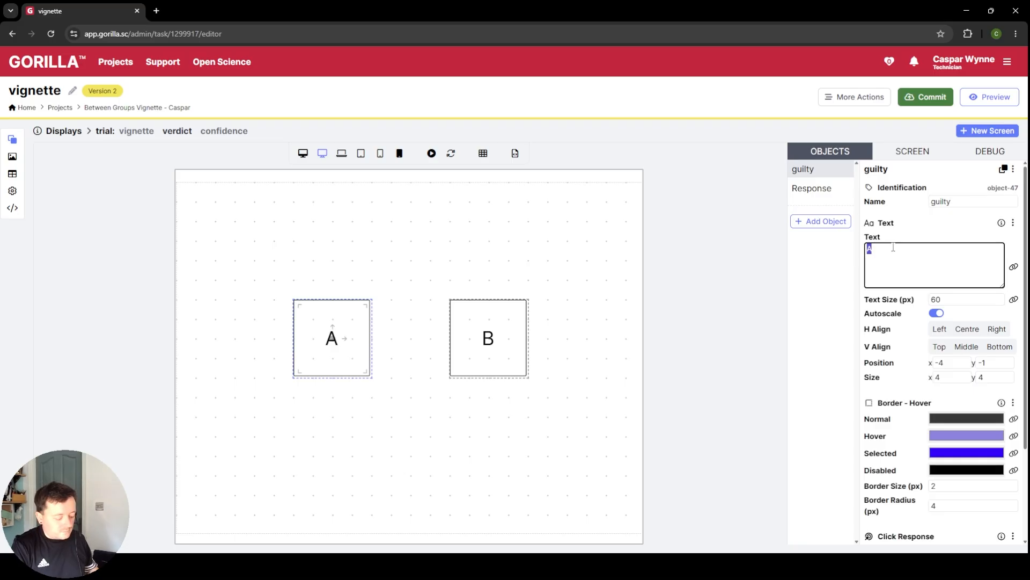
pyautogui.write('Guilty')
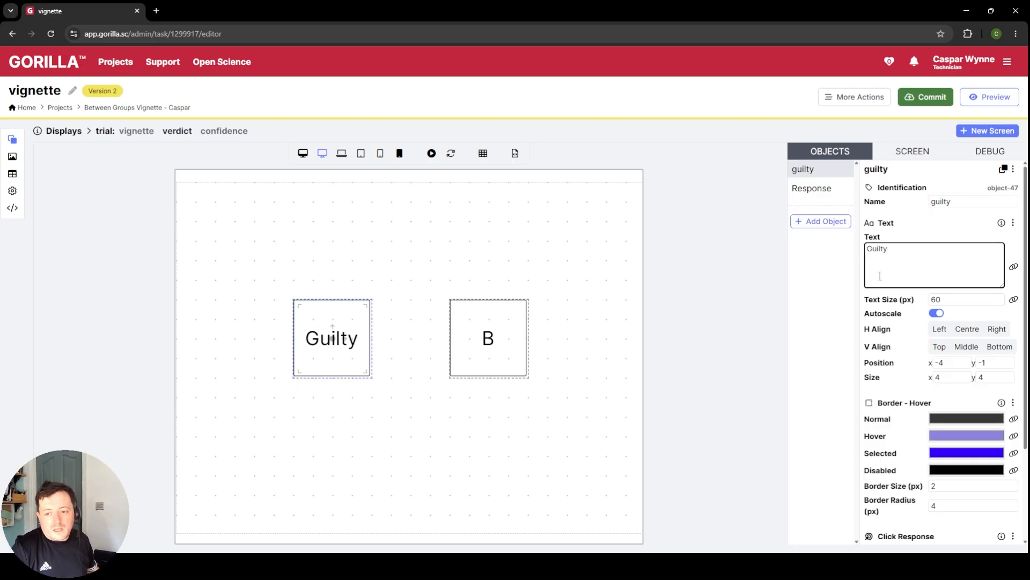
# Step: Examine the guilty object's Text, Border - Hover and Click Response settings, including the help for the Response value
pyautogui.scroll(-2, 961, 390)
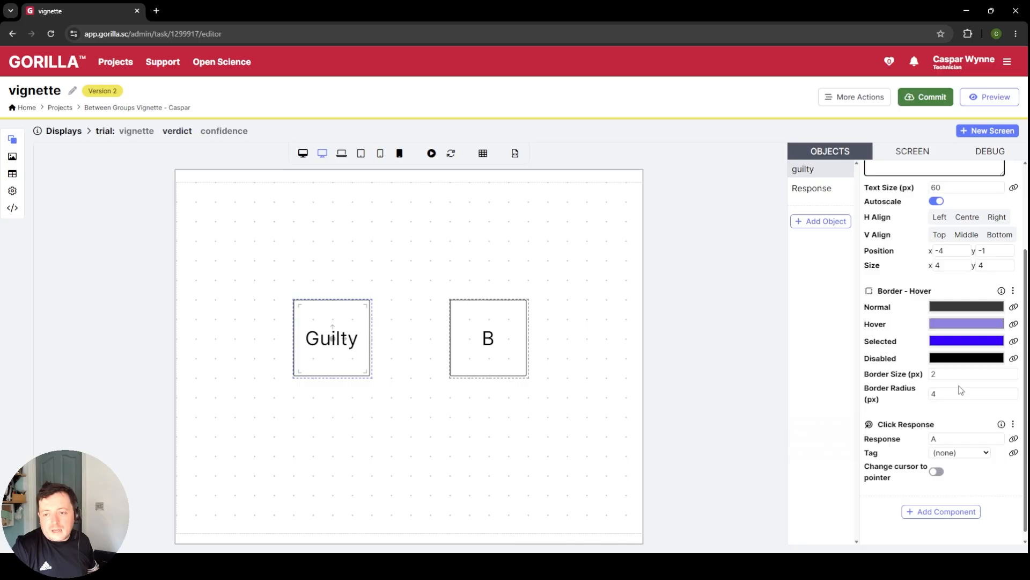
pyautogui.scroll(2, 960, 390)
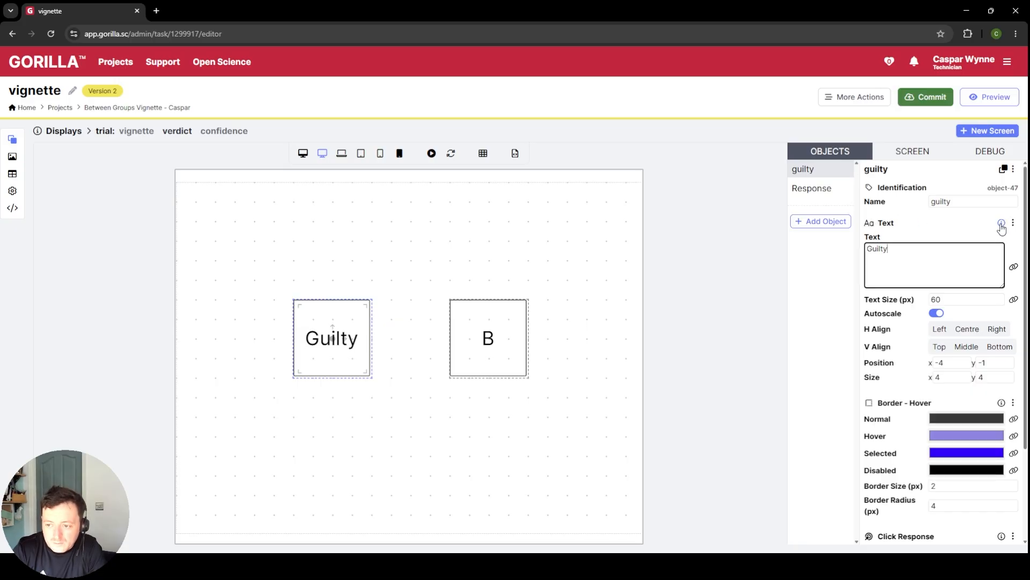
pyautogui.scroll(-2, 966, 411)
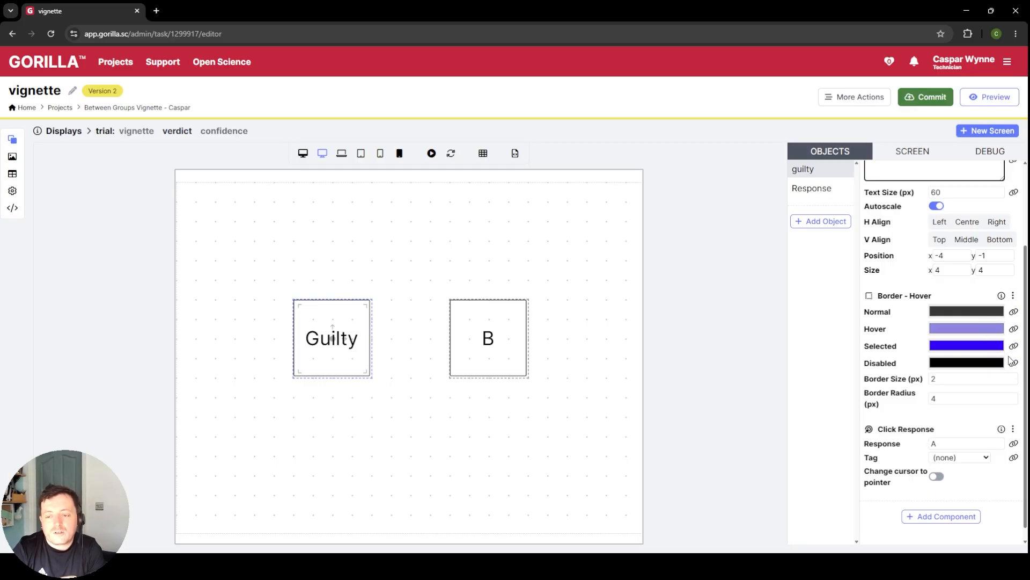
pyautogui.scroll(-1, 991, 330)
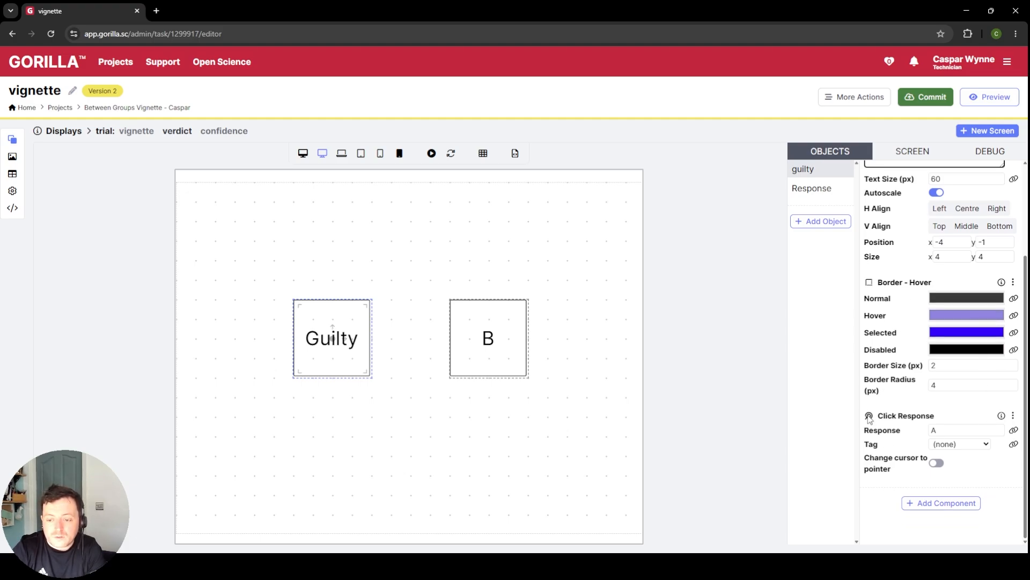
pyautogui.click(974, 415)
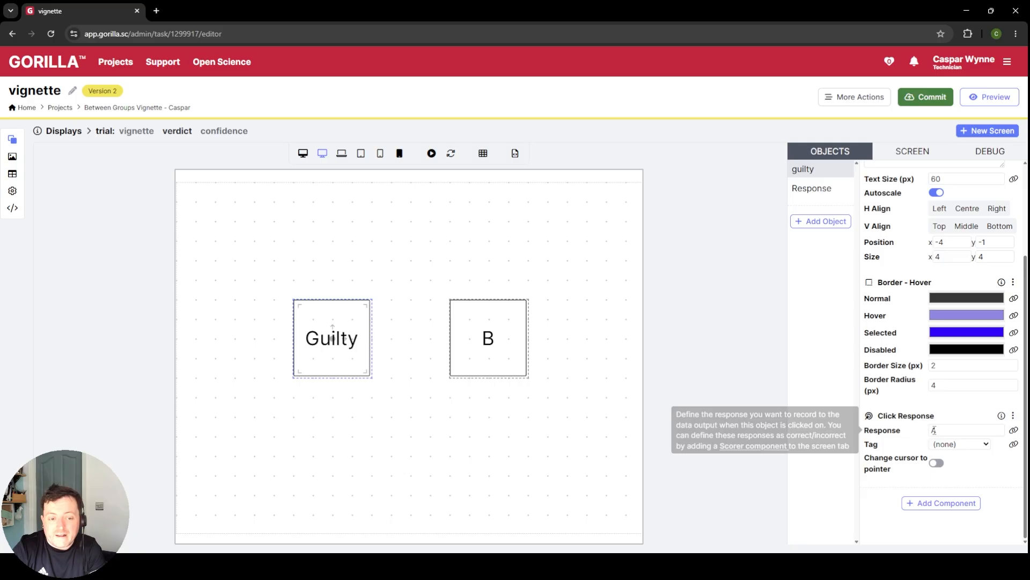
pyautogui.moveTo(918, 459)
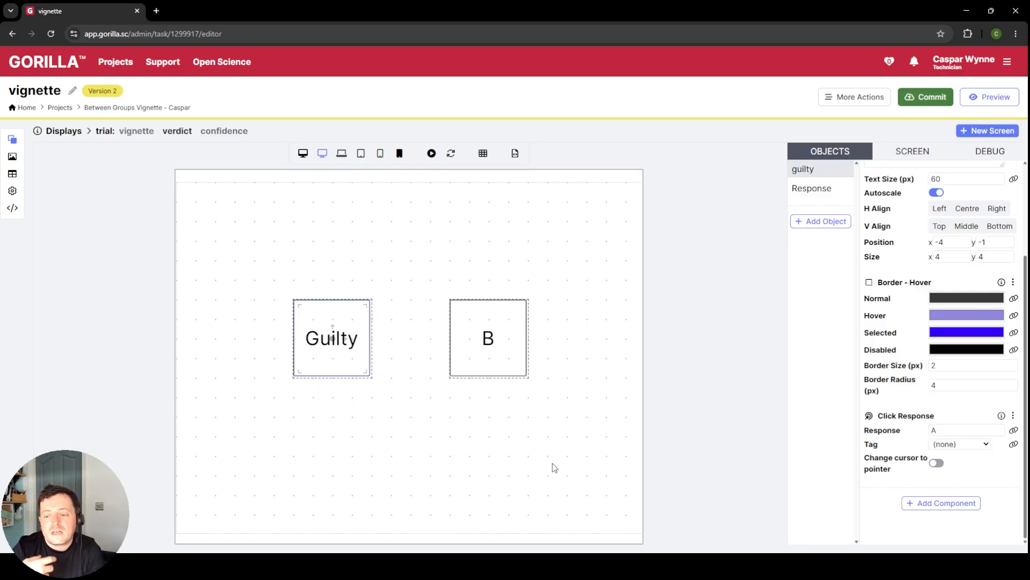
# Step: Set the guilty object's Click Response value to "Guilty"
pyautogui.doubleClick(946, 429)
pyautogui.write('Guilty')
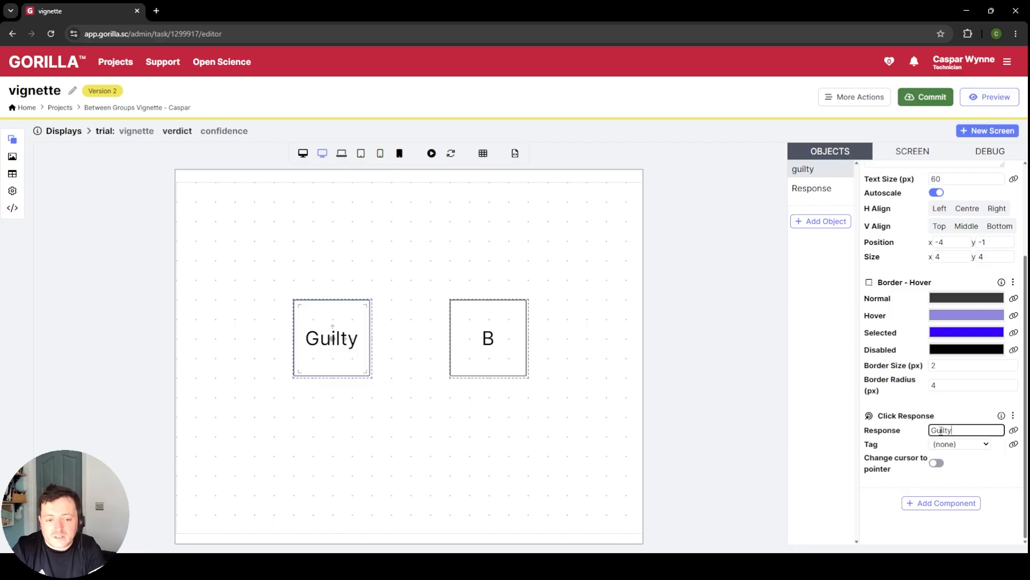
# Step: Name response object B "innocent" and set its text to "Innocent"
pyautogui.click(812, 188)
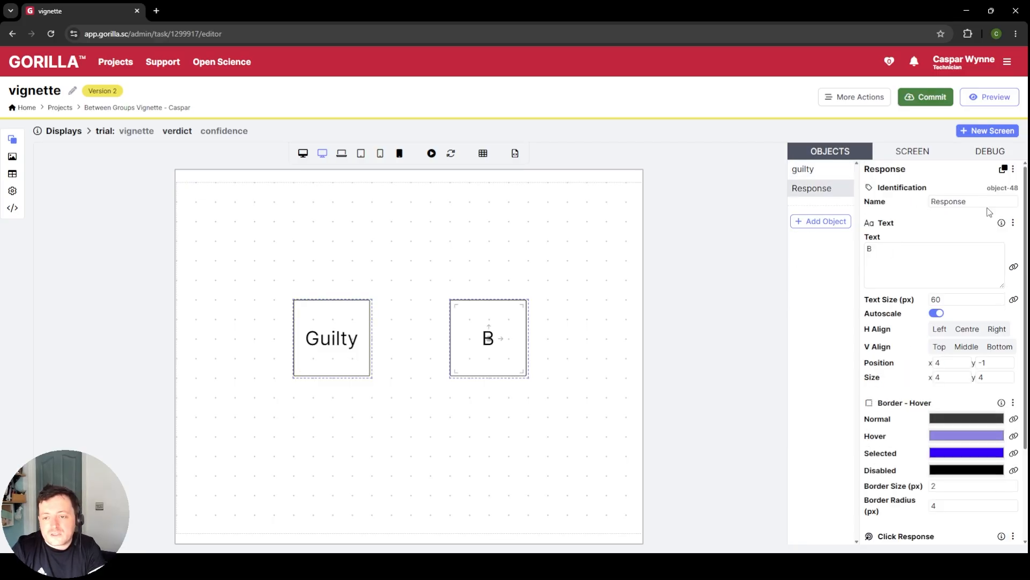
pyautogui.doubleClick(960, 202)
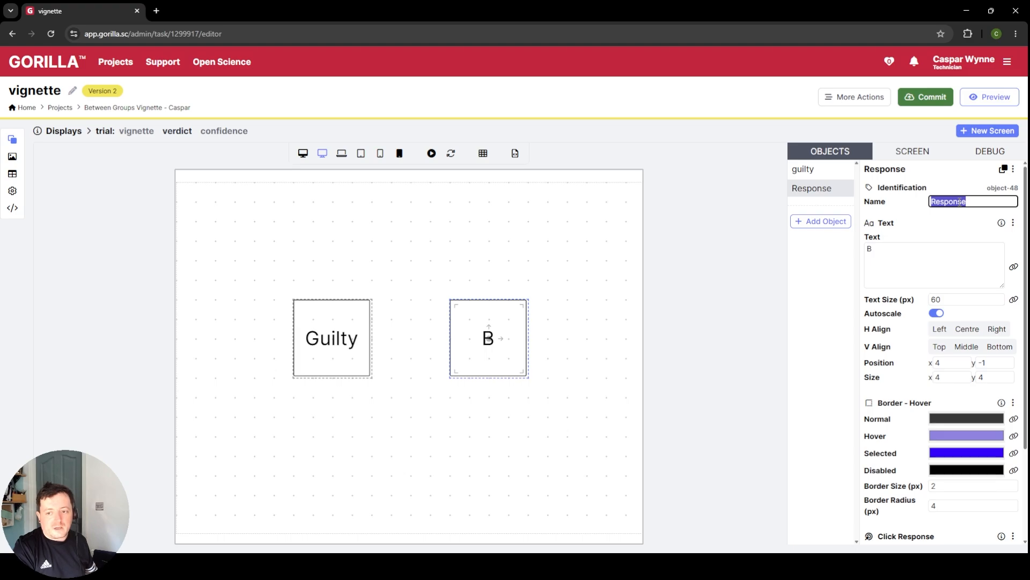
pyautogui.write('innocent')
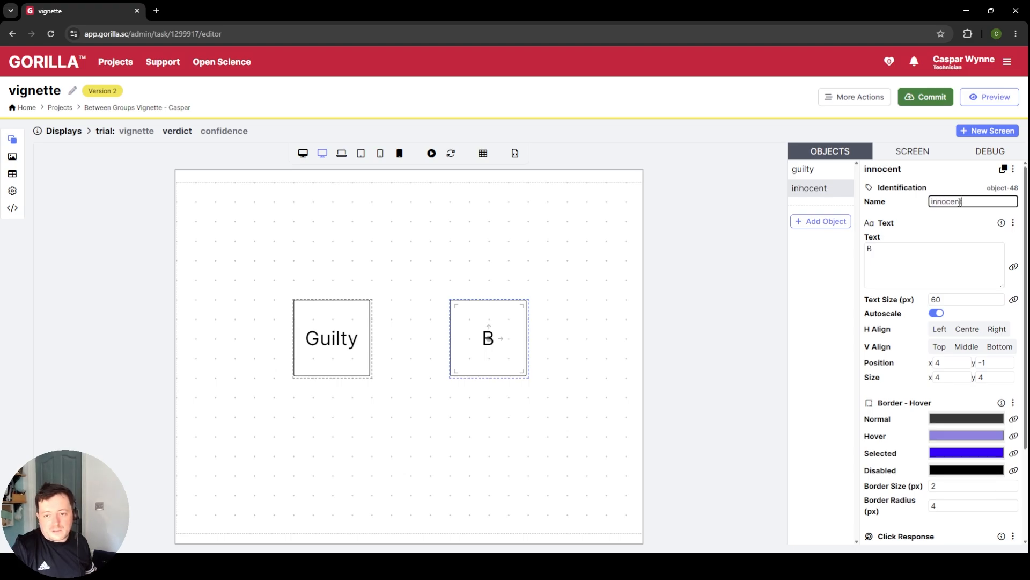
pyautogui.tripleClick(924, 257)
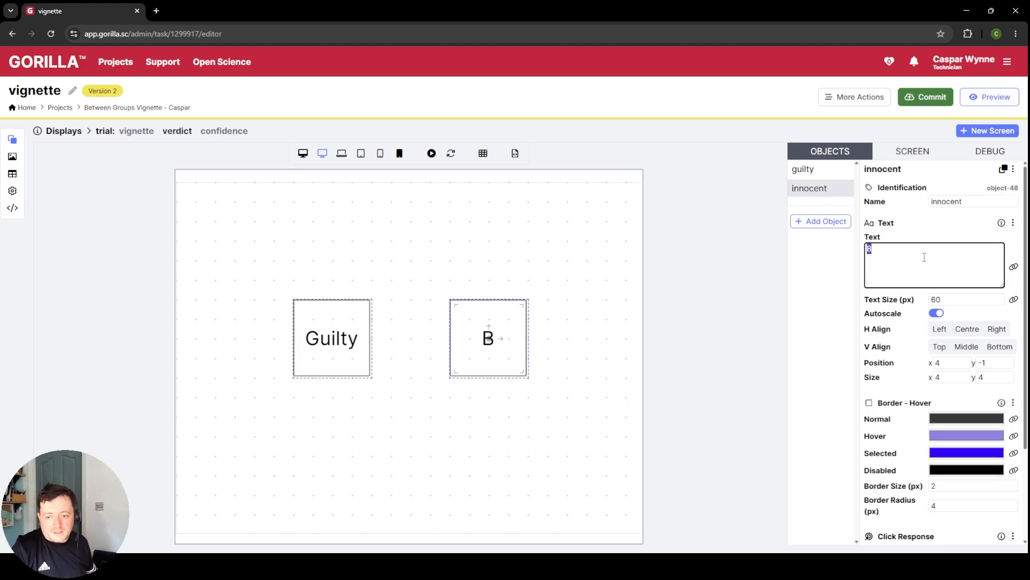
pyautogui.write('Innocent')
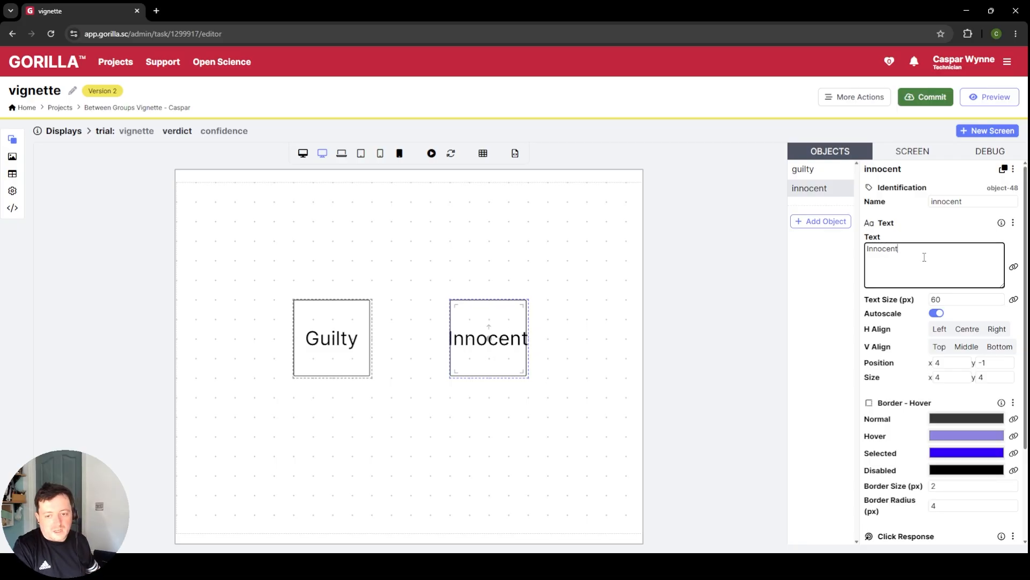
# Step: Set the innocent object's Click Response value to "Inoccent"
pyautogui.scroll(-3, 947, 430)
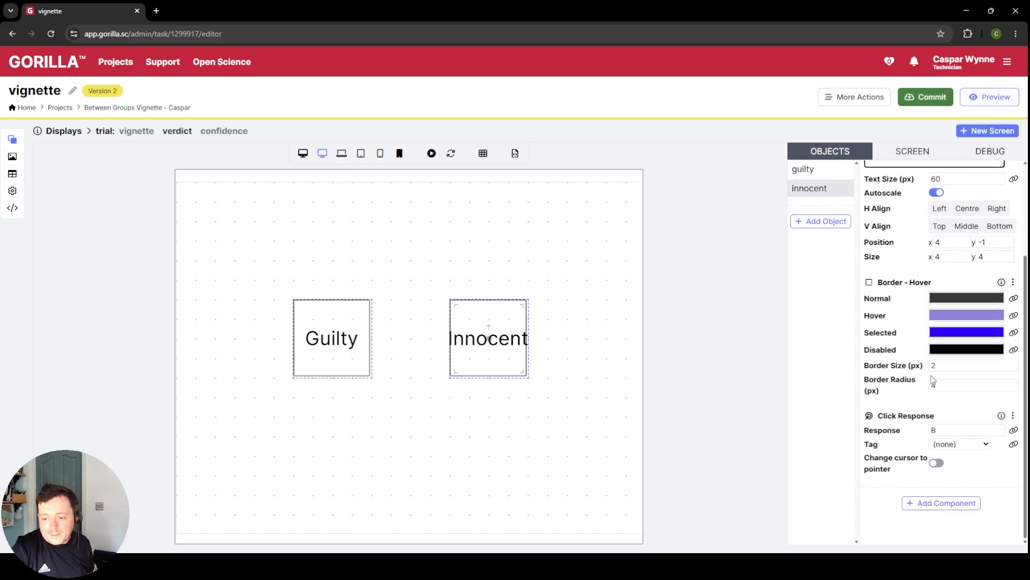
pyautogui.doubleClick(964, 428)
pyautogui.write('In')
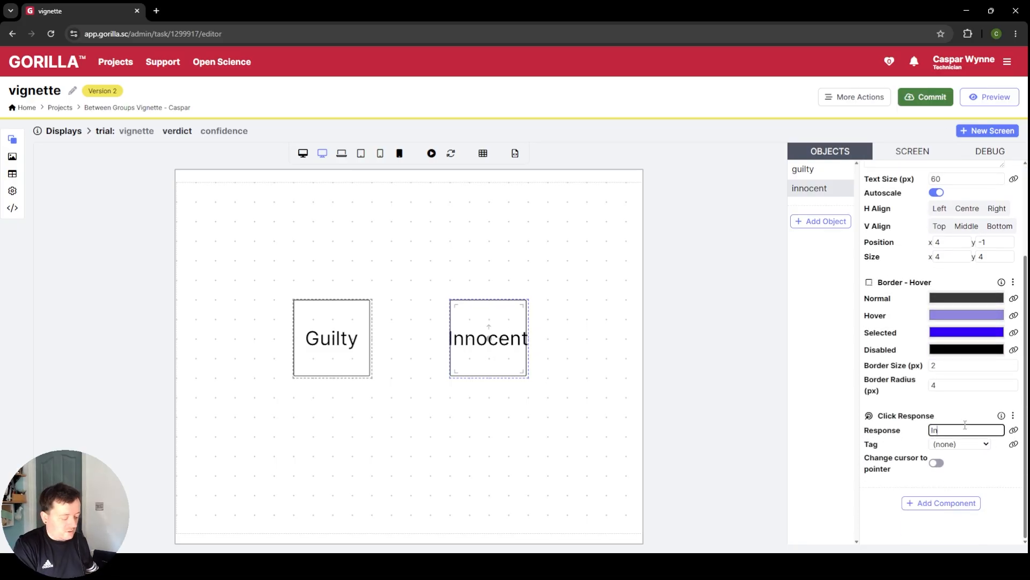
pyautogui.write('occent')
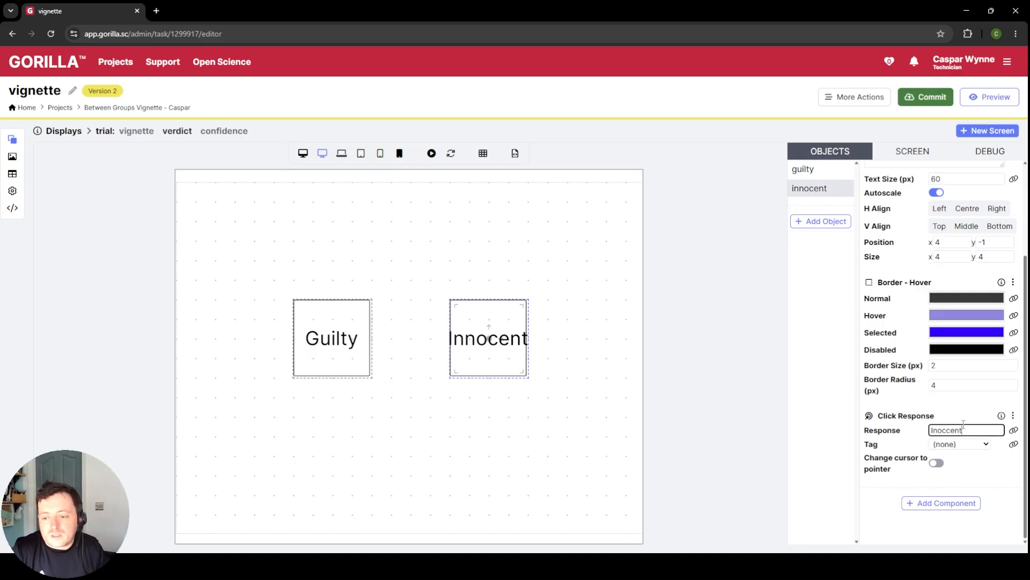
pyautogui.scroll(2, 973, 417)
pyautogui.scroll(-2, 972, 496)
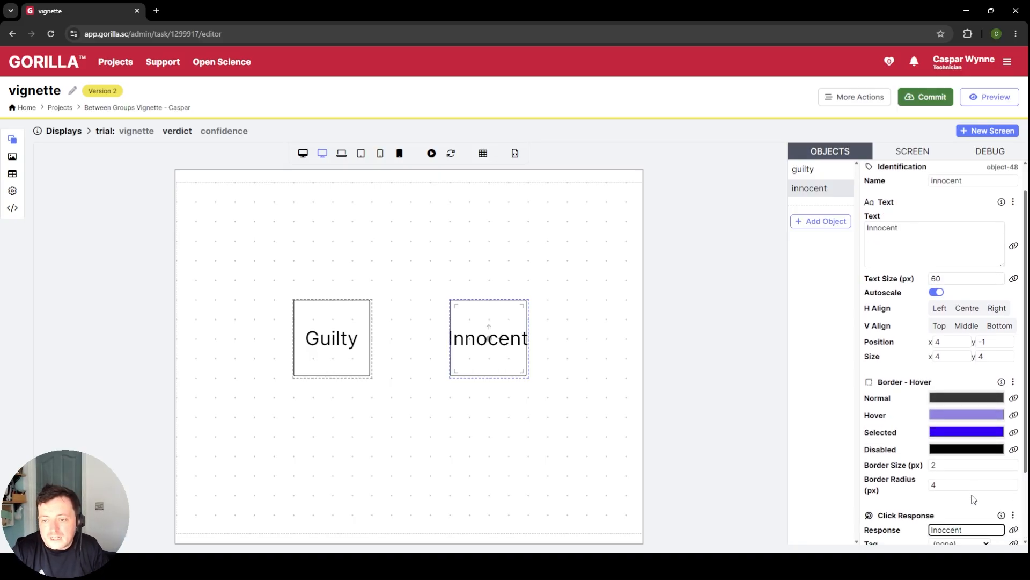
pyautogui.click(435, 400)
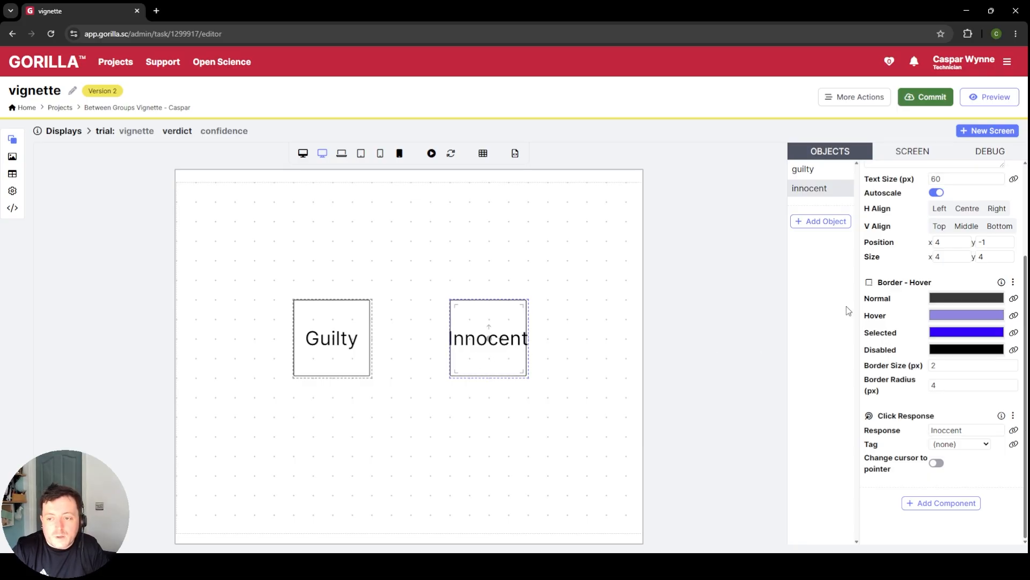
# Step: Widen both the innocent and guilty response boxes to a size of x 5
pyautogui.doubleClick(957, 260)
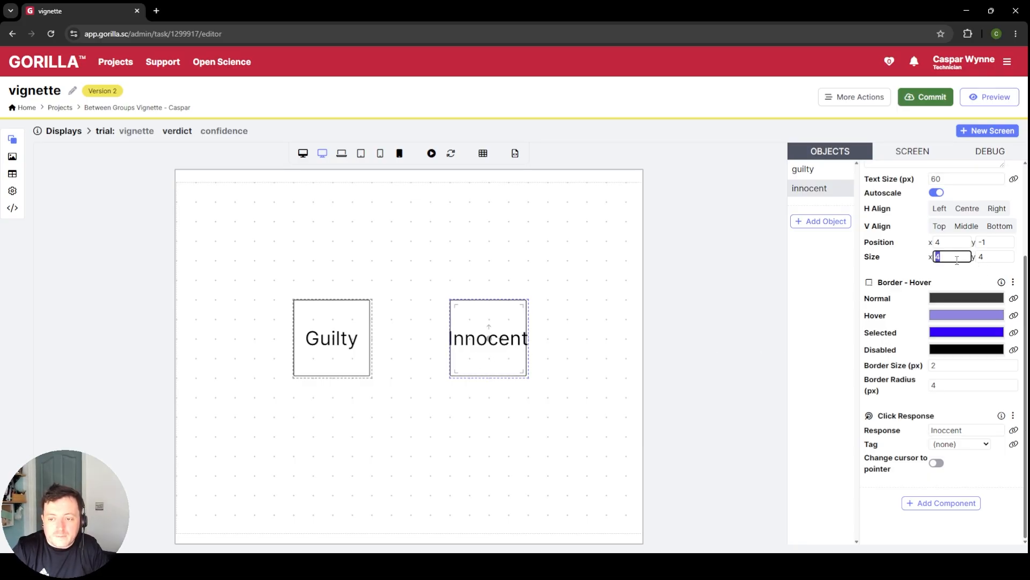
pyautogui.write('5')
pyautogui.click(331, 340)
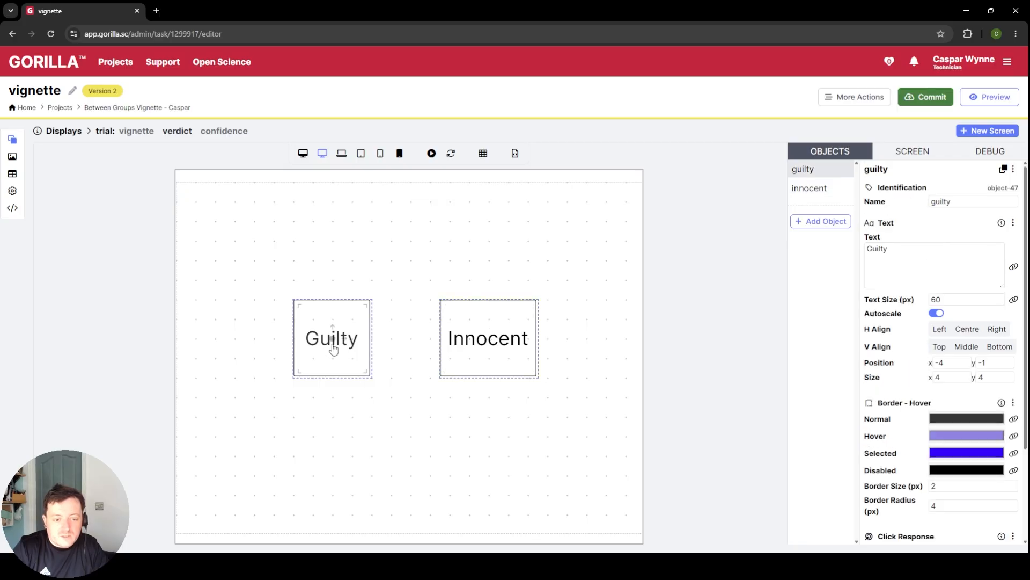
pyautogui.click(956, 378)
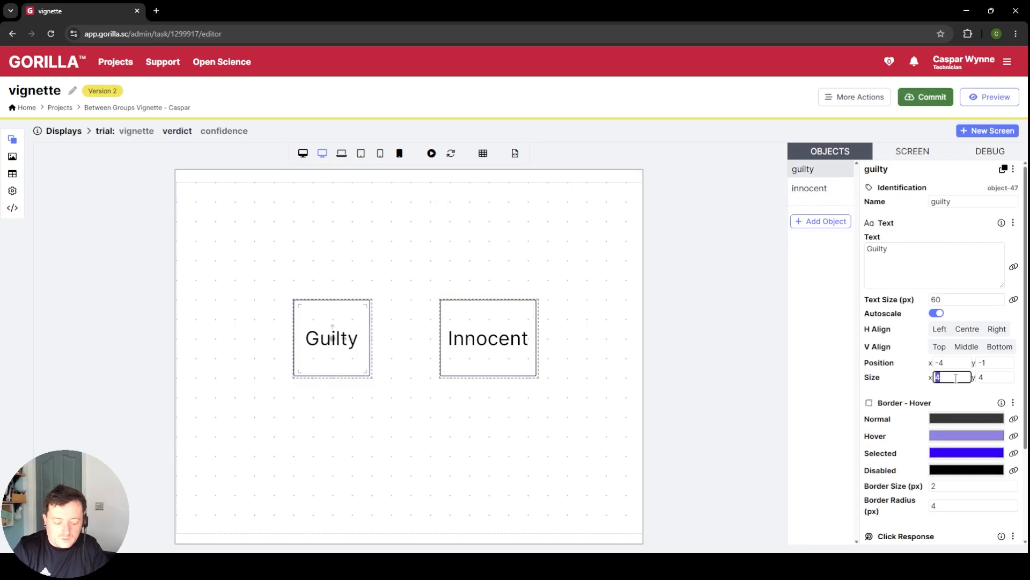
pyautogui.write('5')
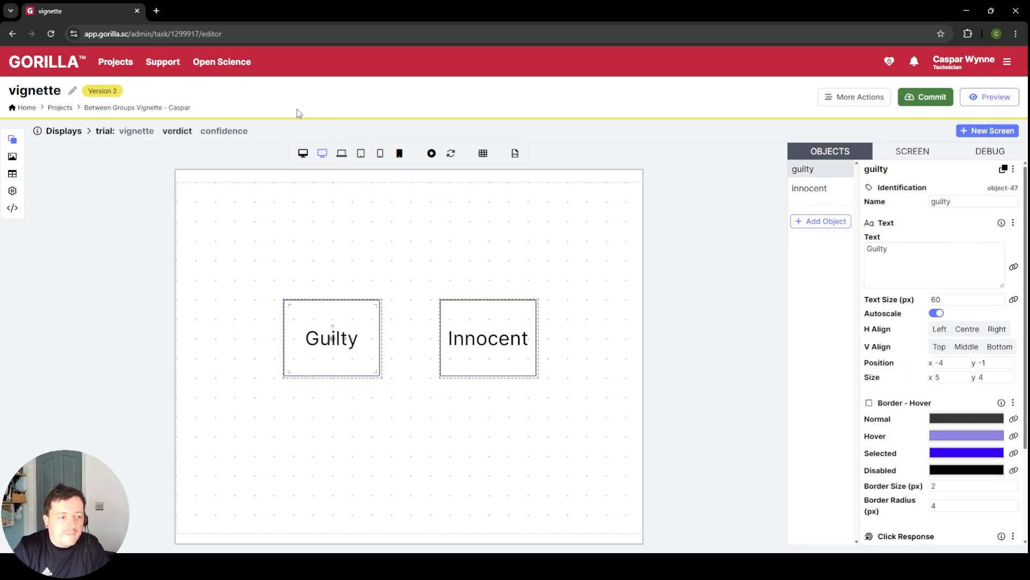
# Step: Set up the trial's confidence screen from the Blank Screen template, without scoring or a time limit
pyautogui.click(226, 135)
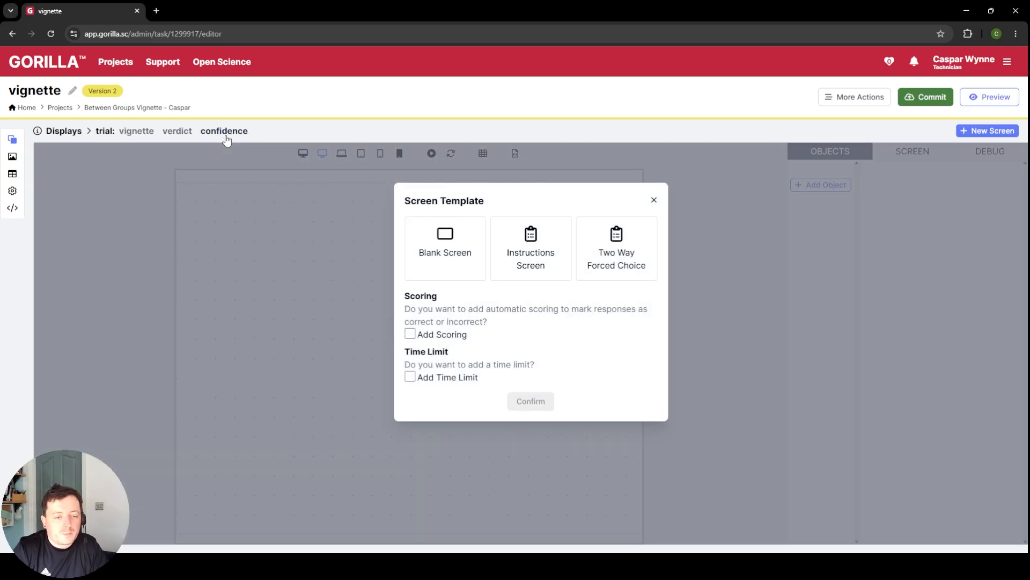
pyautogui.click(477, 261)
pyautogui.click(511, 427)
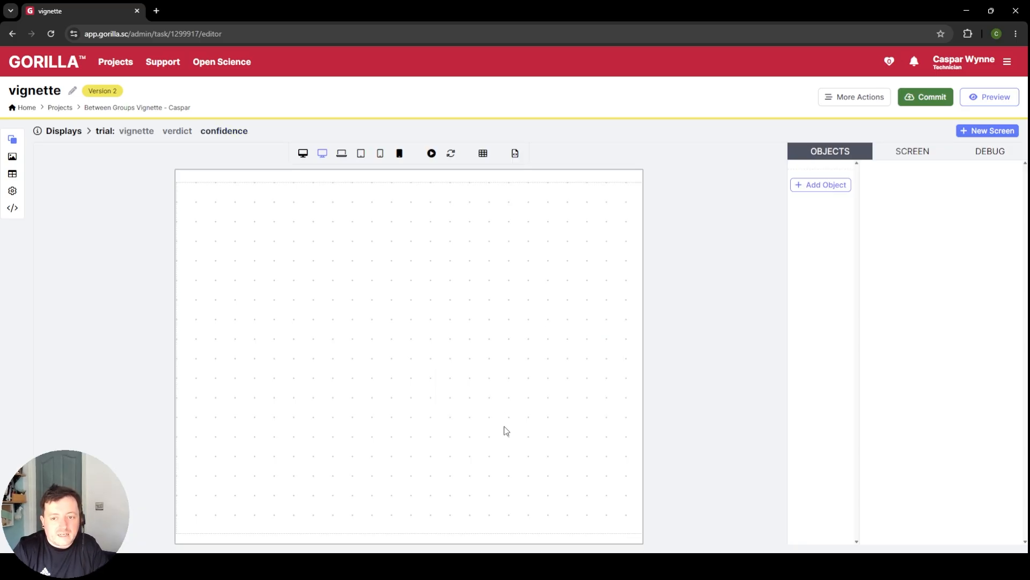
# Step: Add a Text object to the confidence screen and move it up to y -6
pyautogui.click(822, 185)
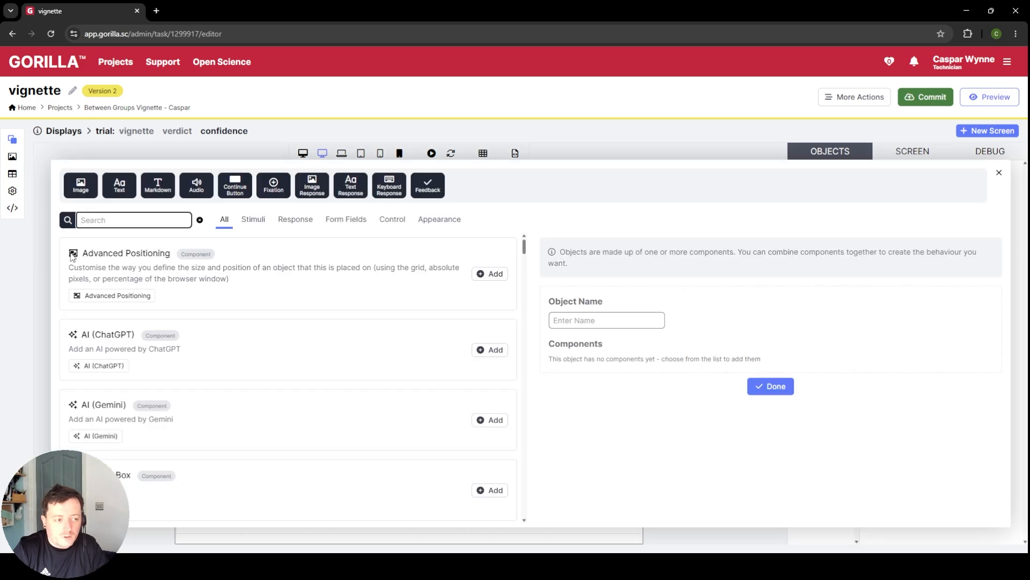
pyautogui.click(119, 184)
pyautogui.click(781, 400)
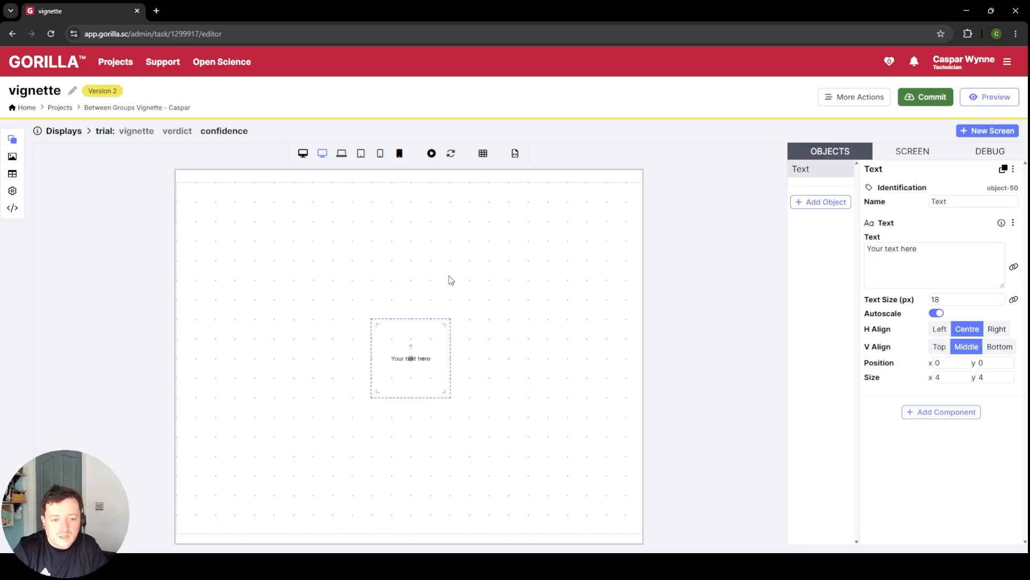
pyautogui.moveTo(410, 356); pyautogui.dragTo(411, 243)
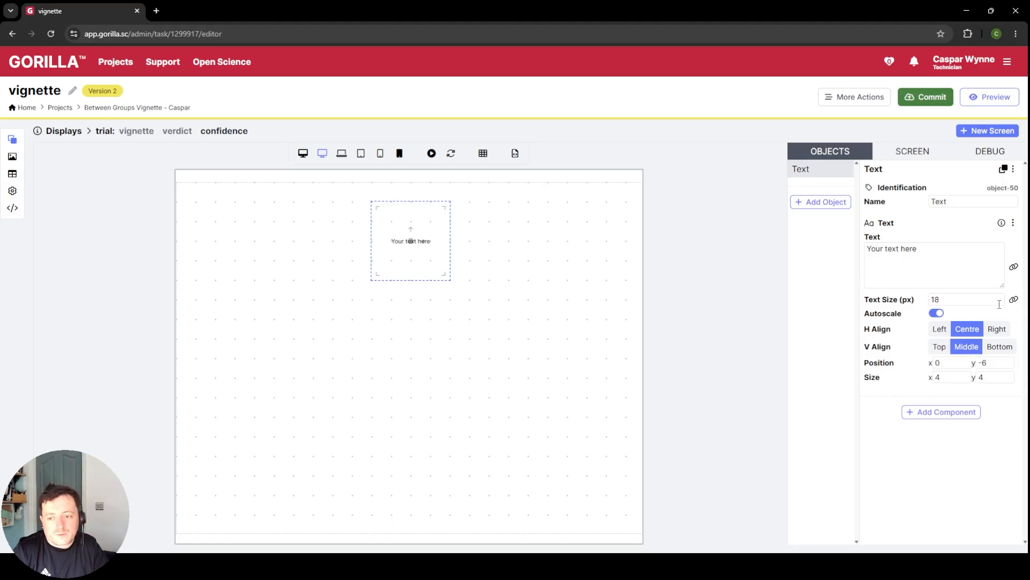
# Step: Set the Text object's wording to "Please indicate how confident you were in your previous decision:"
pyautogui.click(932, 262)
pyautogui.hotkey('ctrl', 'a')
pyautogui.write('Please ind')
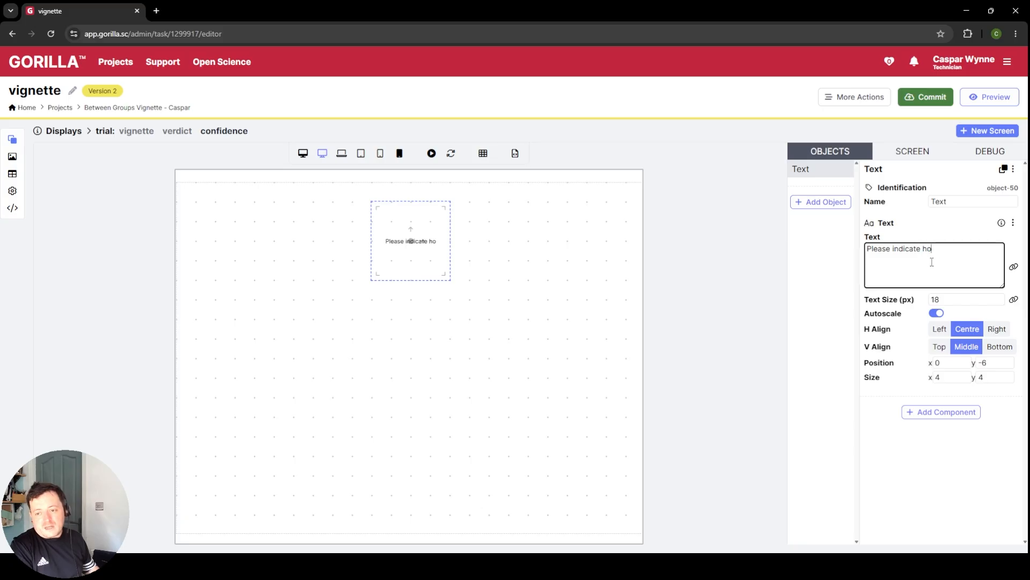
pyautogui.write('w confident you')
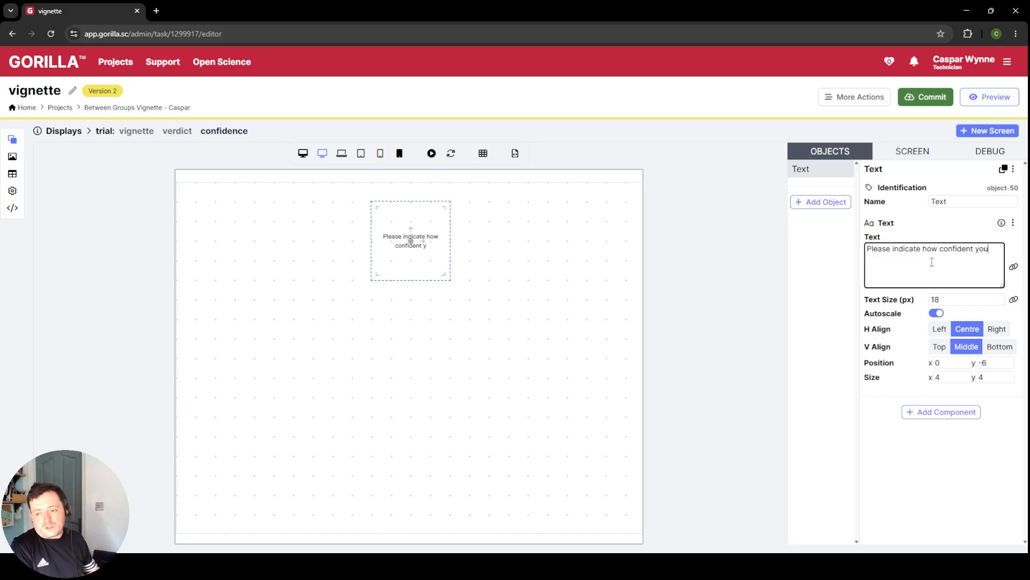
pyautogui.write(' were b')
pyautogui.press('BackSpace')
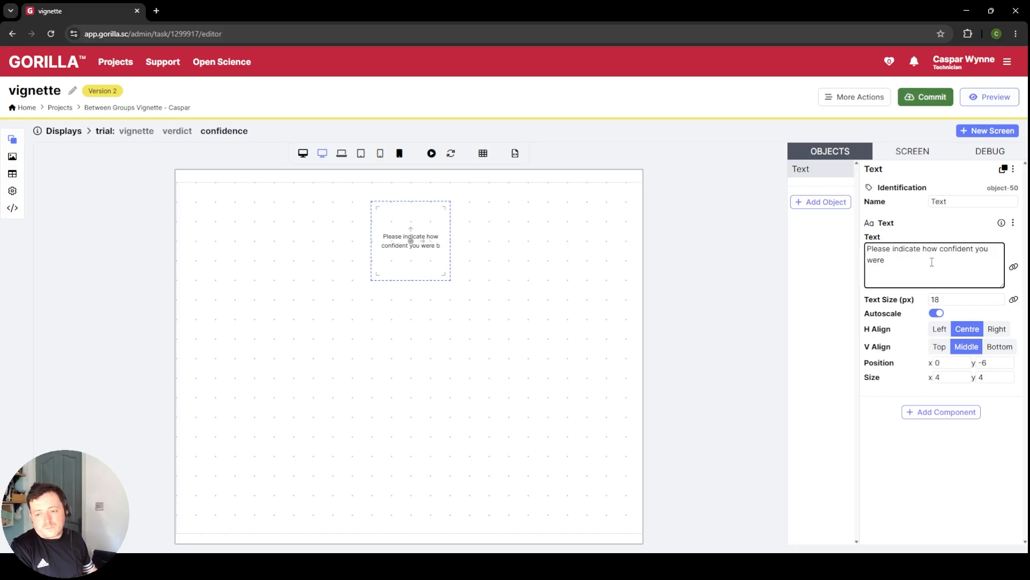
pyautogui.write('in your previou')
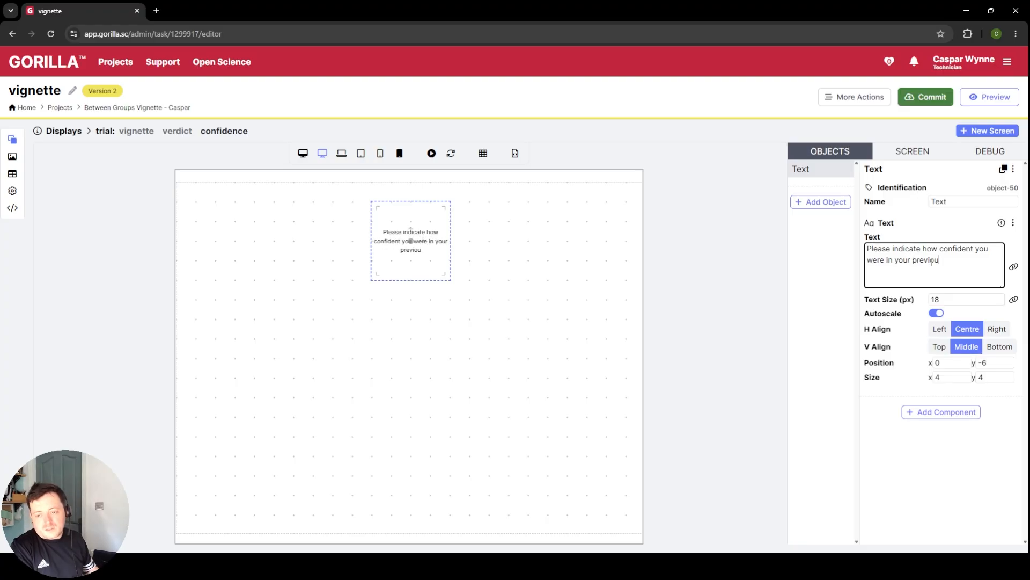
pyautogui.write('s decisi')
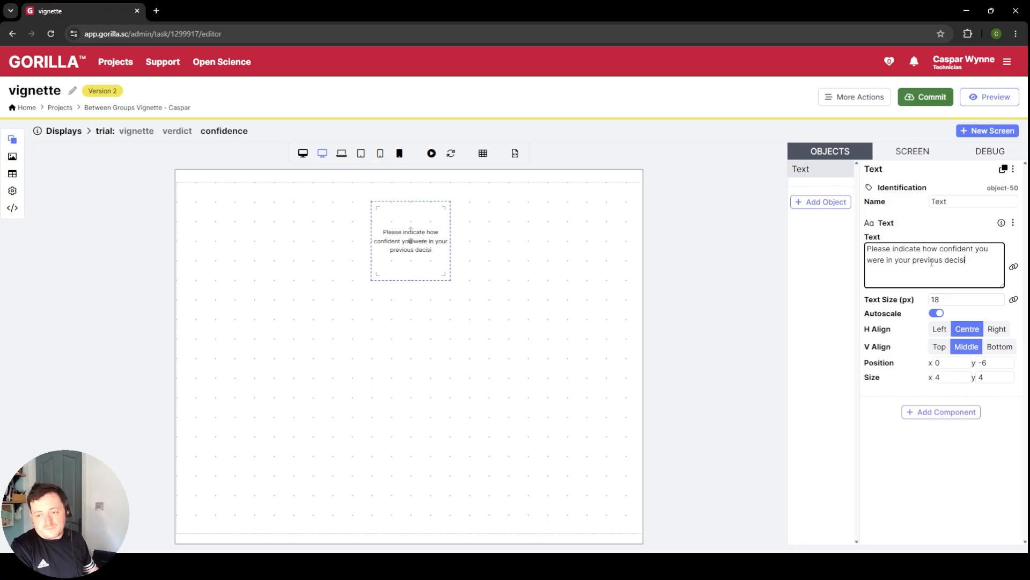
pyautogui.write('on')
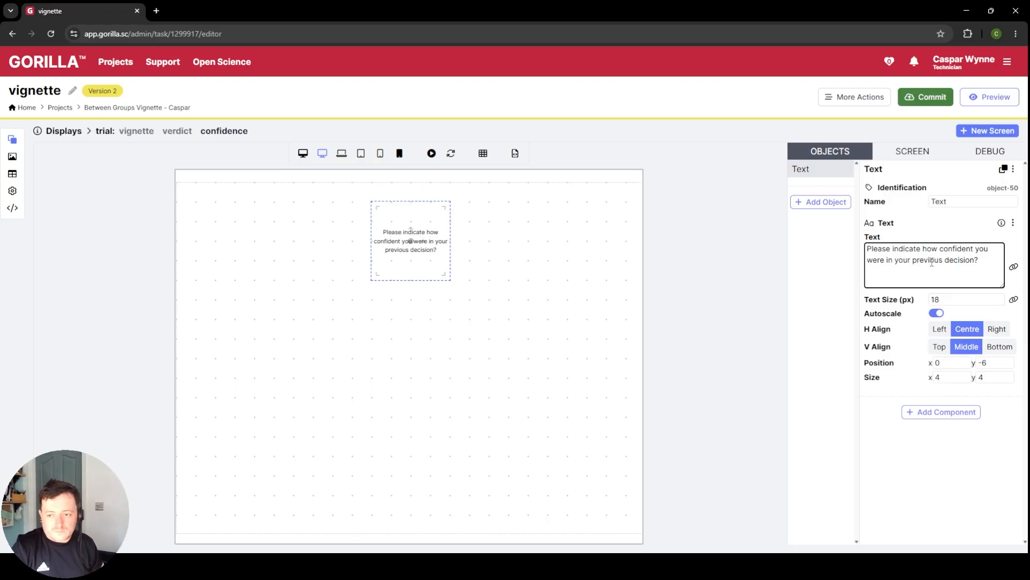
pyautogui.write(':')
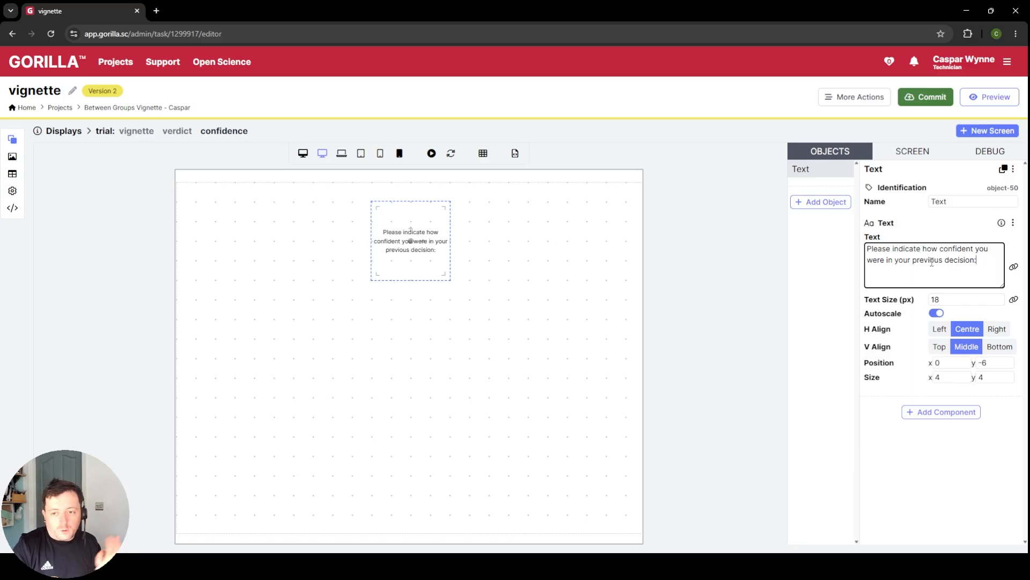
# Step: Rename the confidence screen's Text object "confidenceinstructions"
pyautogui.doubleClick(950, 202)
pyautogui.write('instructions')
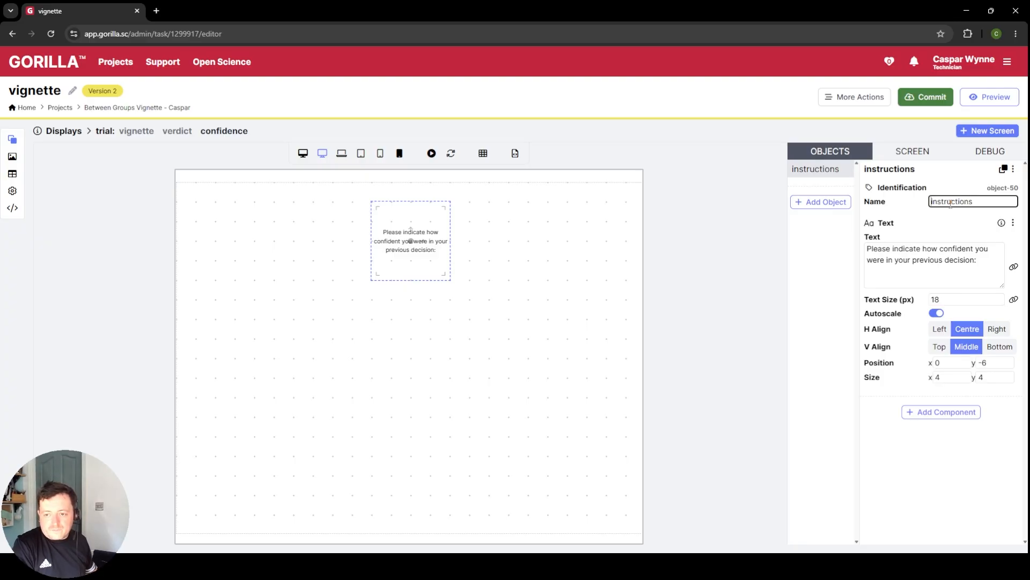
pyautogui.press('Home')
pyautogui.write('confidence')
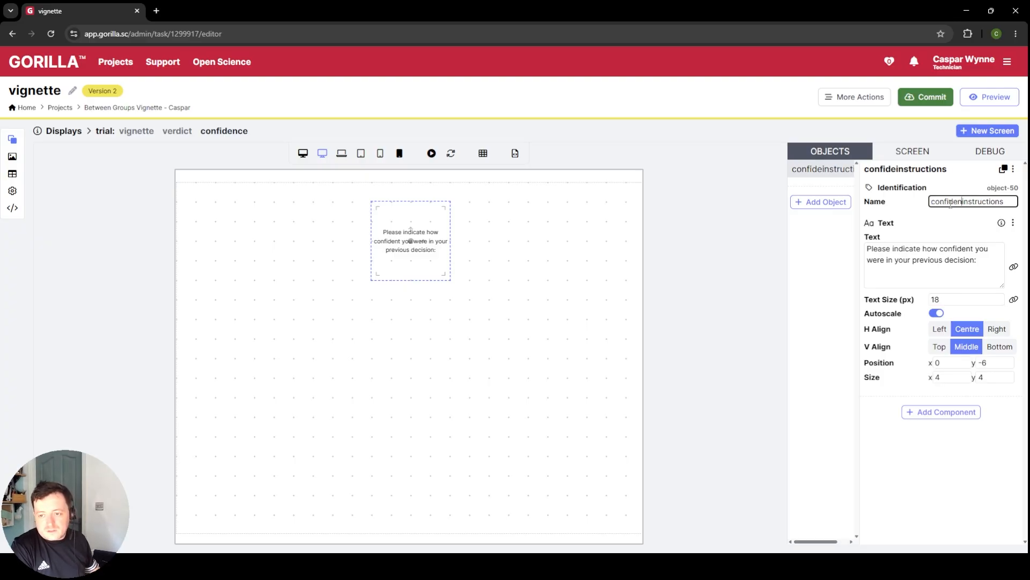
# Step: Find the Slider component among the available objects and add it to the confidence screen
pyautogui.click(833, 215)
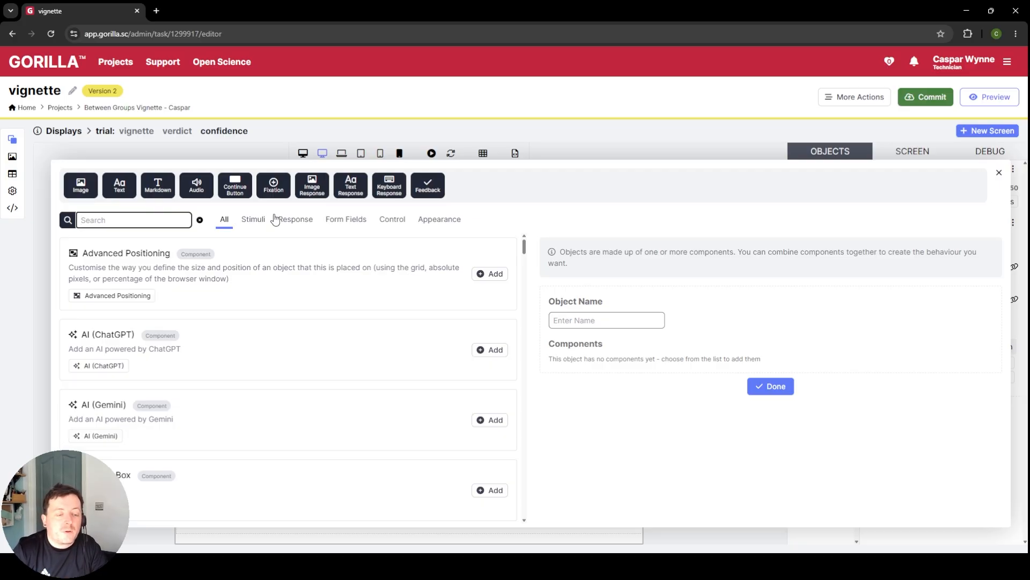
pyautogui.click(295, 223)
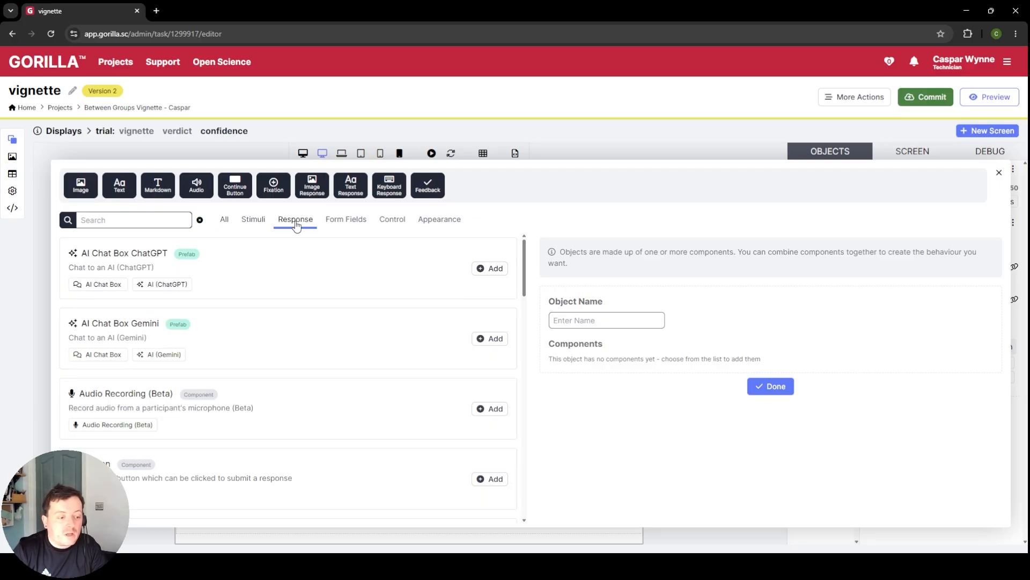
pyautogui.scroll(-8, 312, 293)
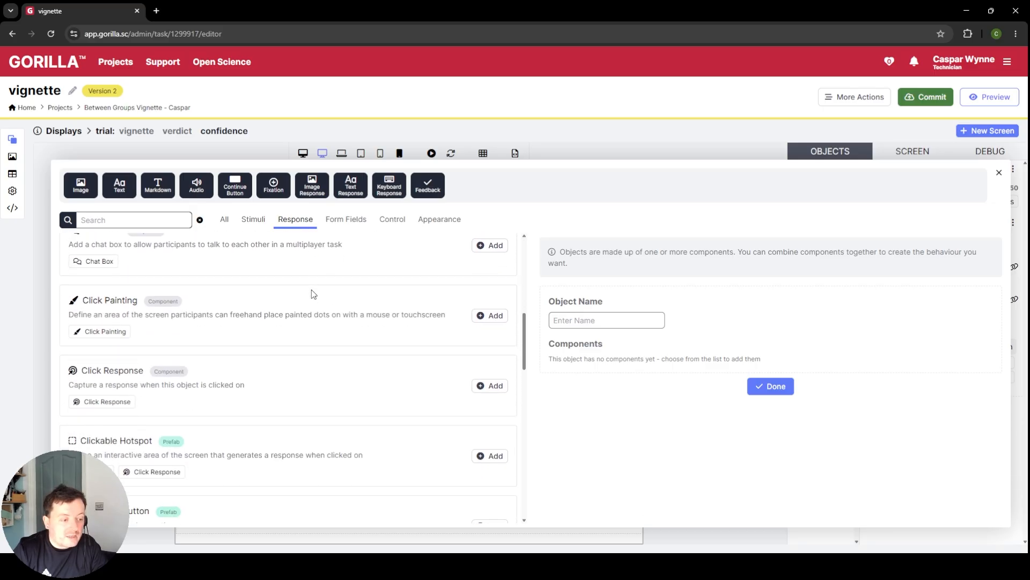
pyautogui.scroll(-8, 313, 294)
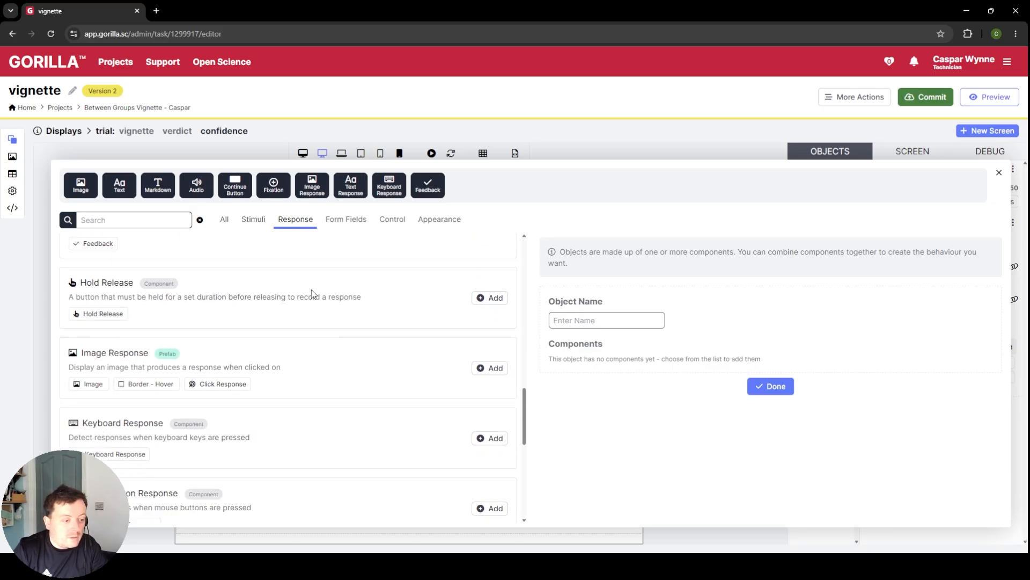
pyautogui.scroll(-7, 313, 294)
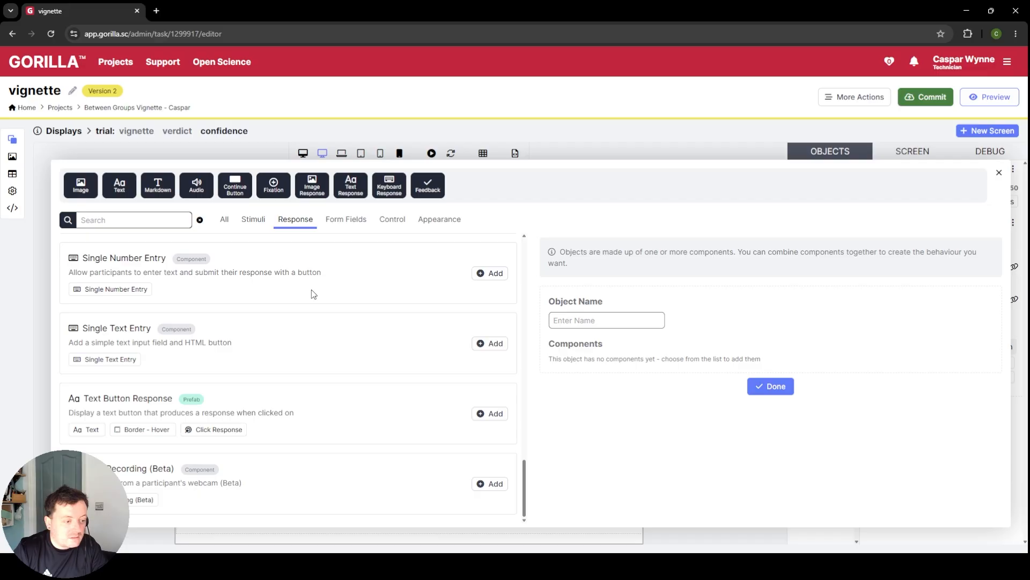
pyautogui.click(129, 217)
pyautogui.write('slide')
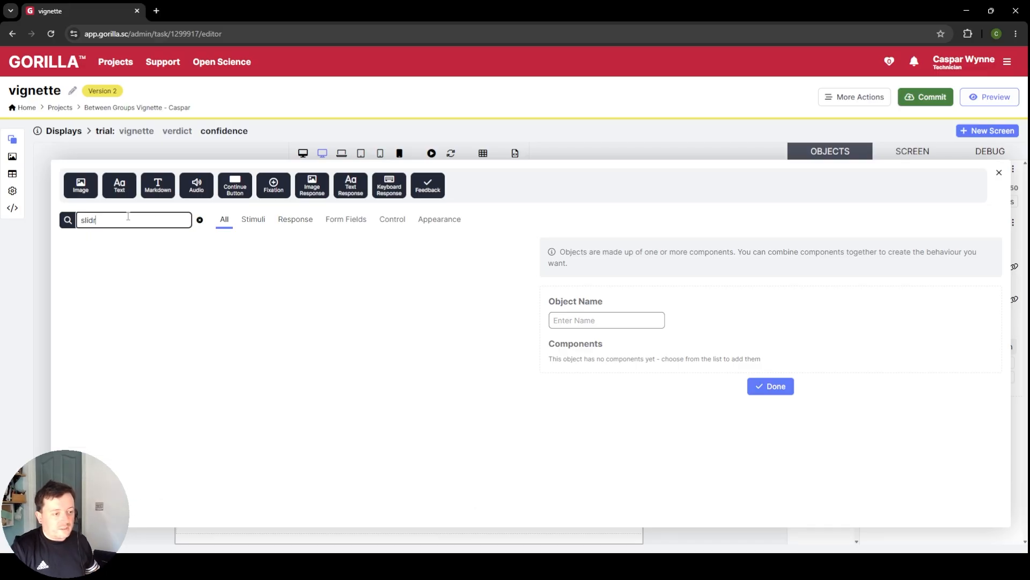
pyautogui.write('r')
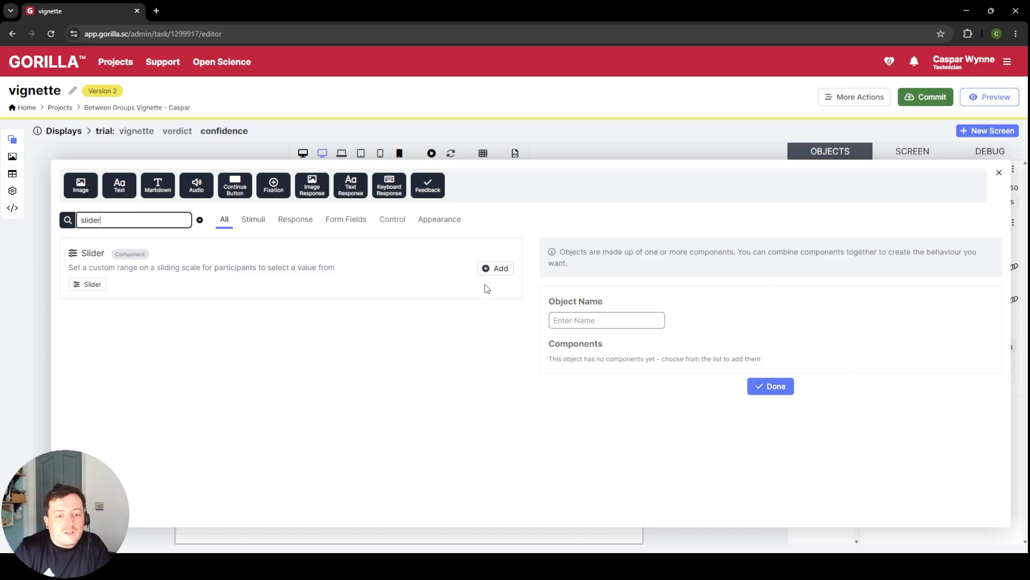
pyautogui.click(493, 268)
pyautogui.click(779, 397)
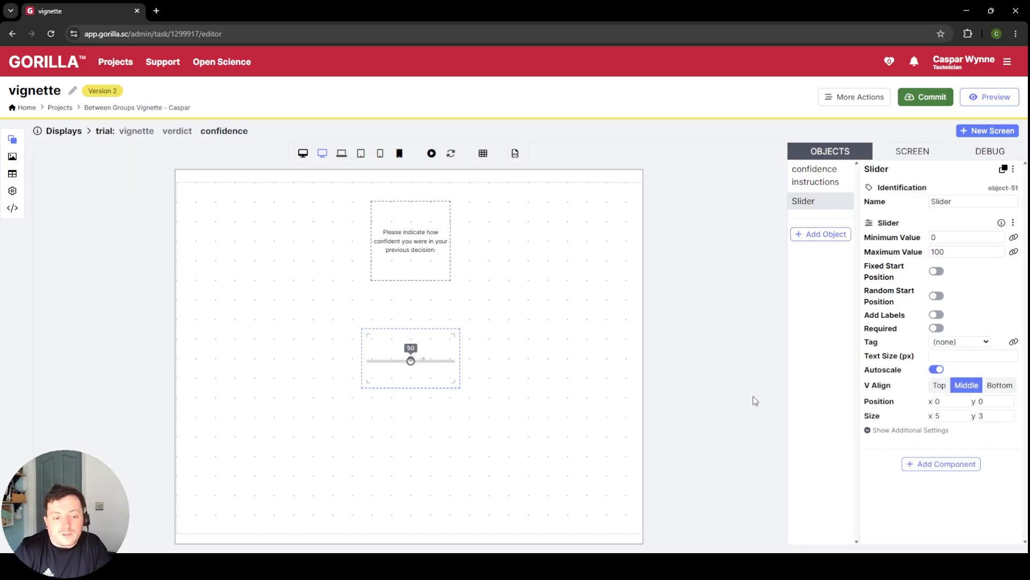
# Step: Rename the slider "confidence" and set its maximum value to 10
pyautogui.doubleClick(958, 197)
pyautogui.write('confidence')
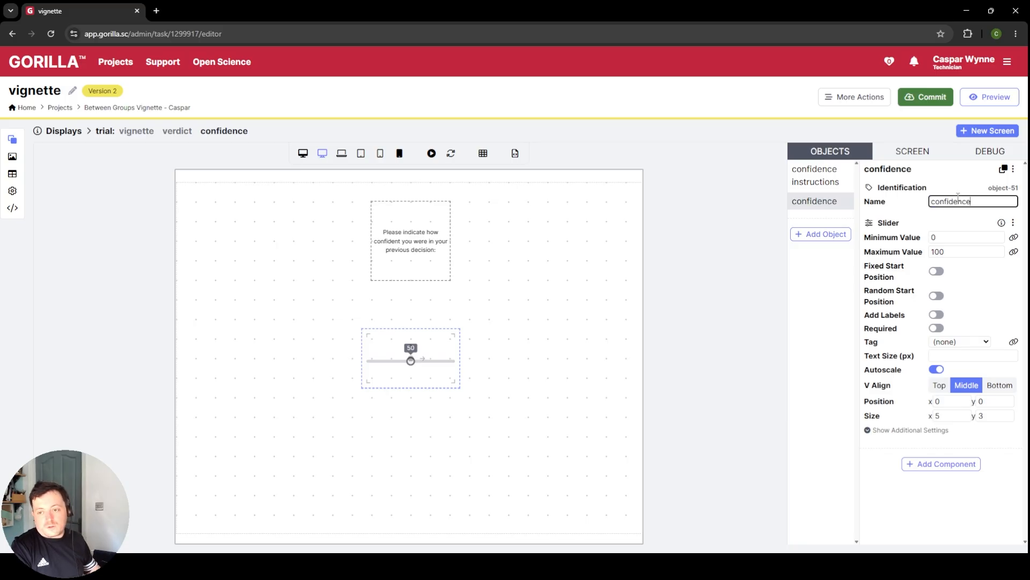
pyautogui.click(950, 251)
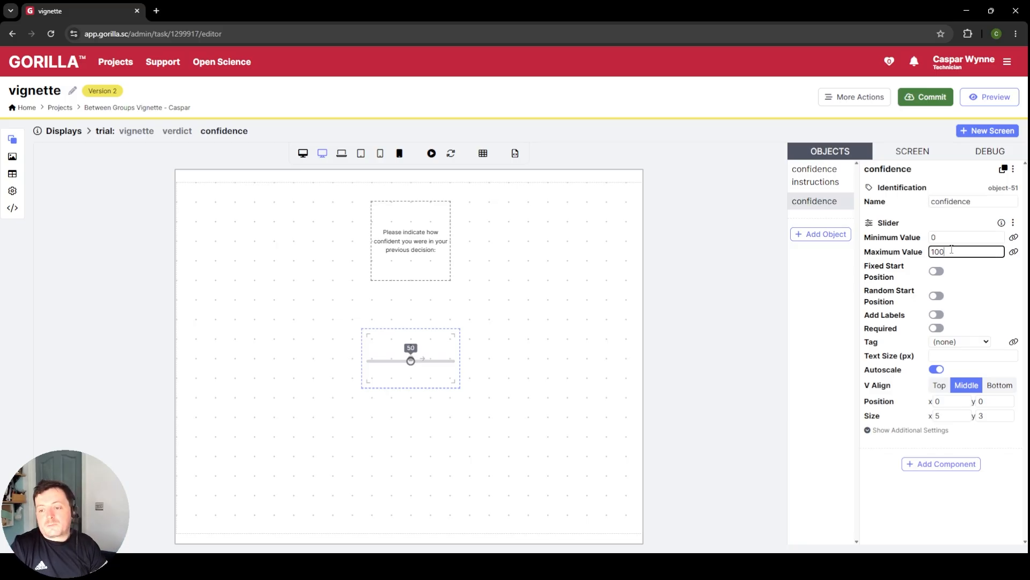
pyautogui.doubleClick(949, 250)
pyautogui.write('10')
pyautogui.click(966, 271)
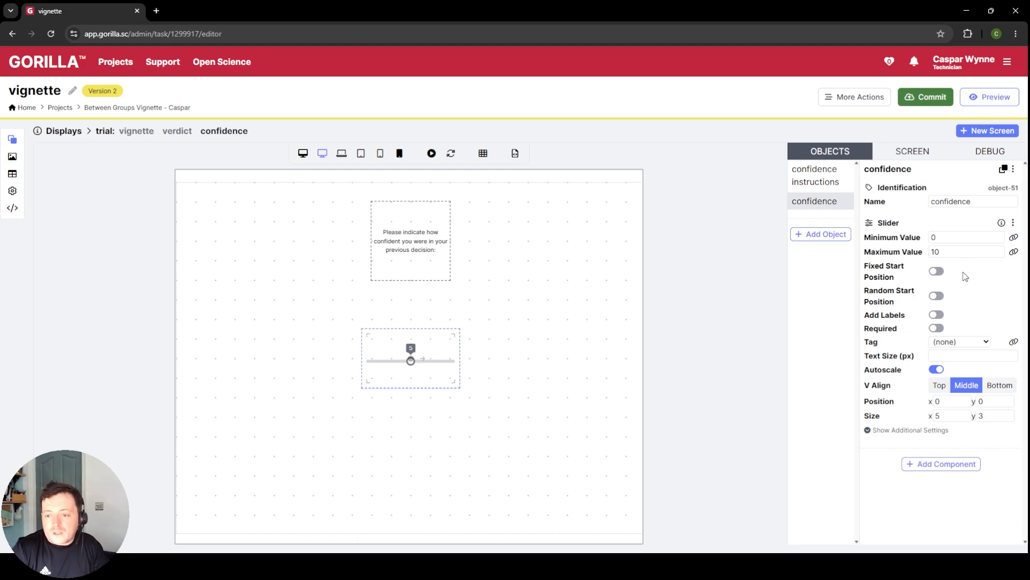
# Step: Enable the slider's labels, with "Least Confident" at the left end and "Most Confident" at the right end
pyautogui.click(937, 315)
pyautogui.click(987, 329)
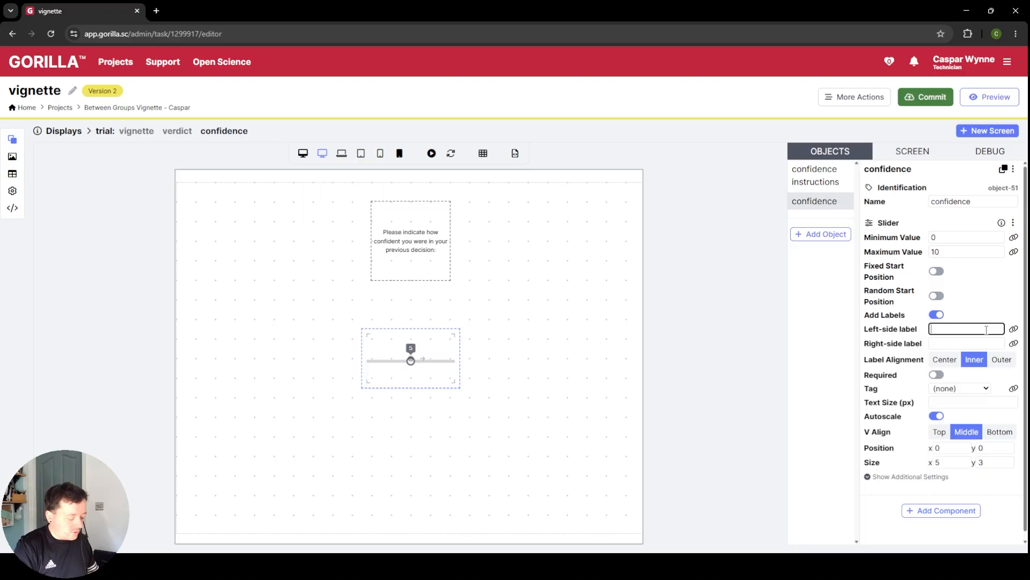
pyautogui.write('Least Confiden')
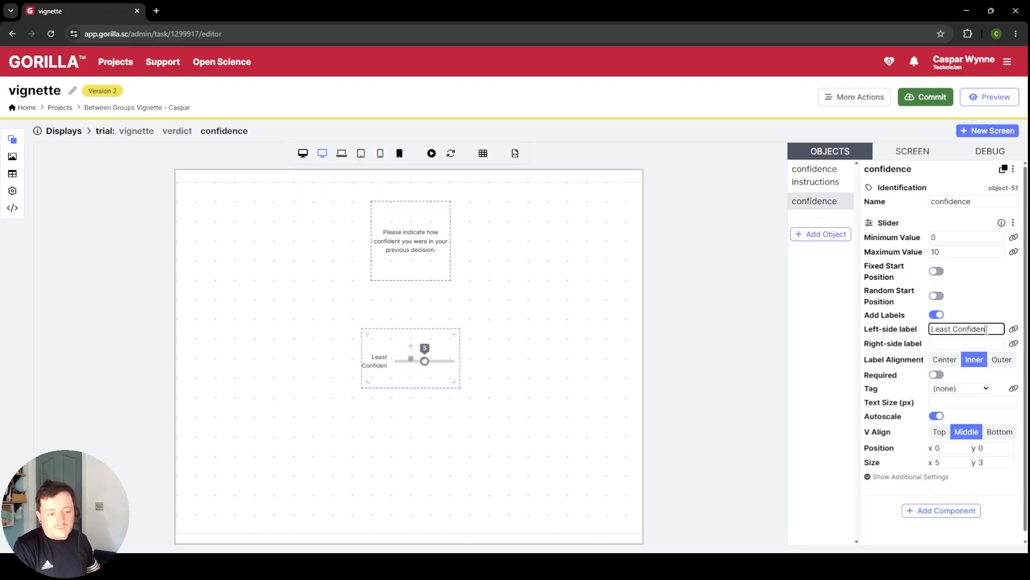
pyautogui.write('t')
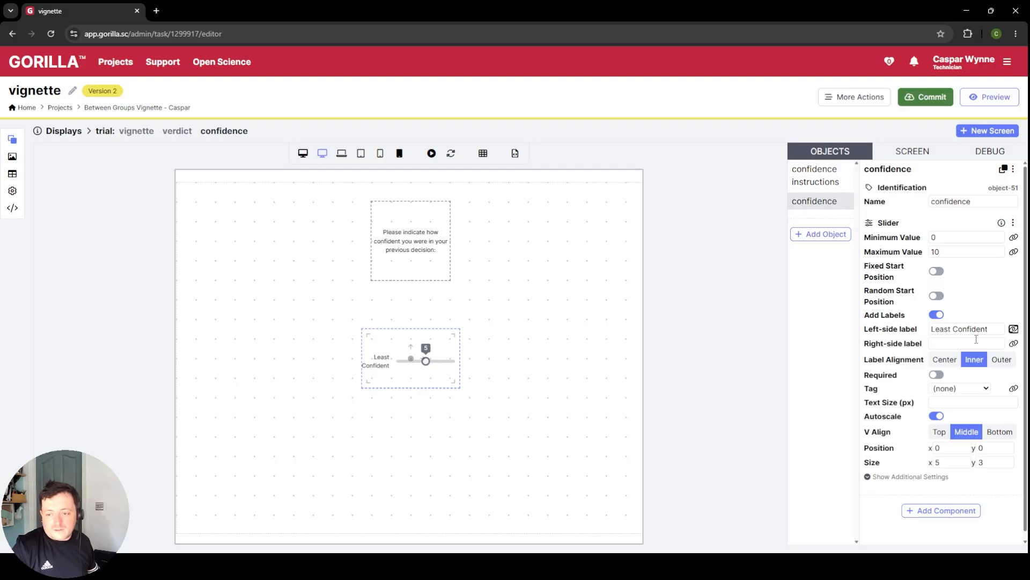
pyautogui.click(976, 341)
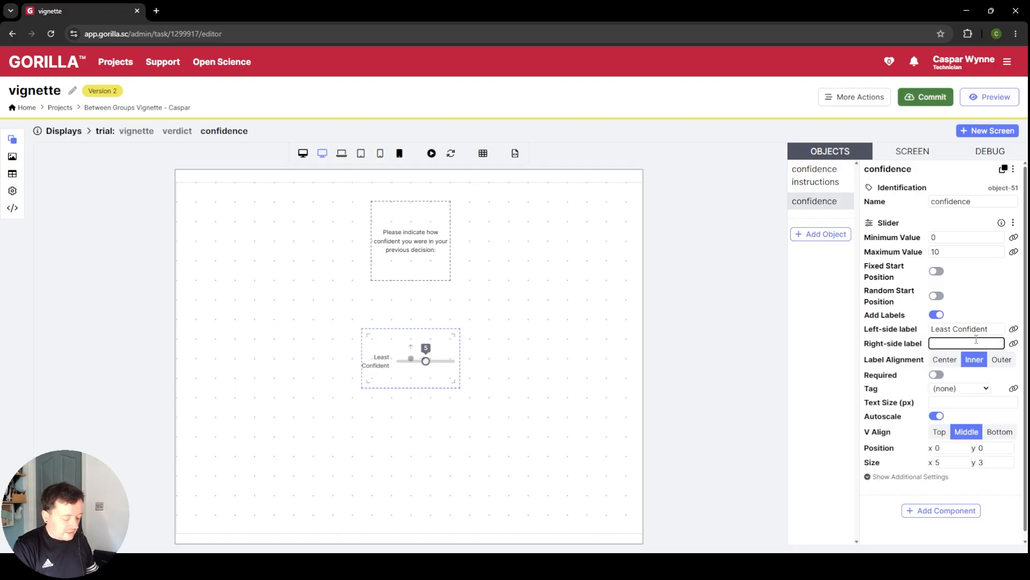
pyautogui.write('Most Confident')
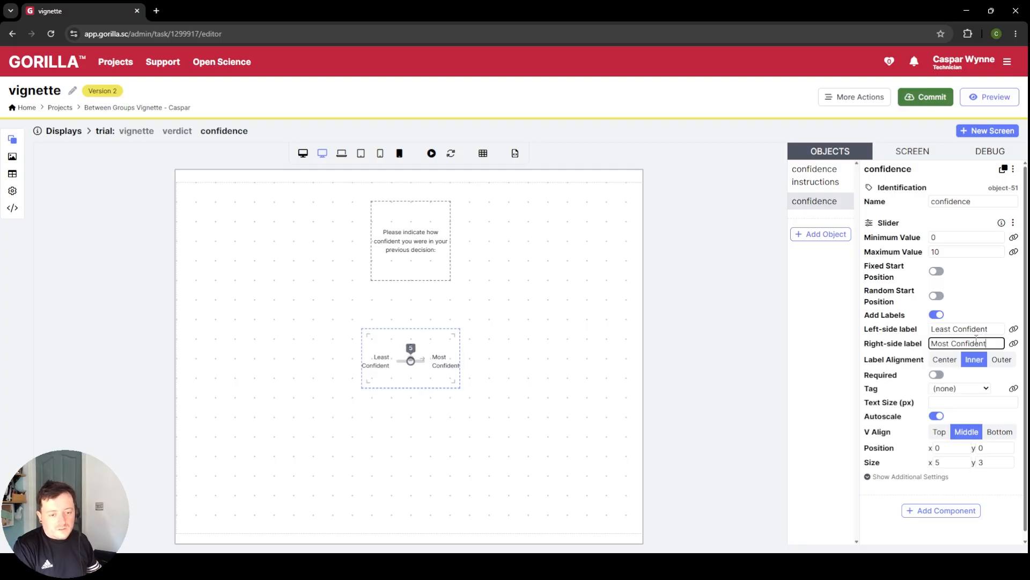
# Step: Enlarge the confidence slider to size x 15, y 5 and set its text size to 26 px
pyautogui.doubleClick(958, 463)
pyautogui.write('10')
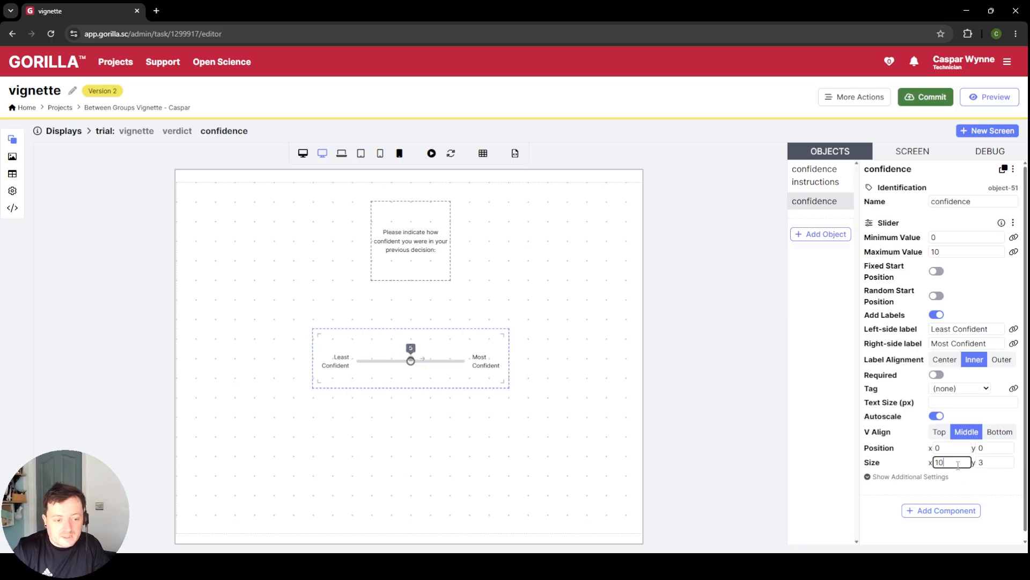
pyautogui.doubleClick(1002, 464)
pyautogui.write('5')
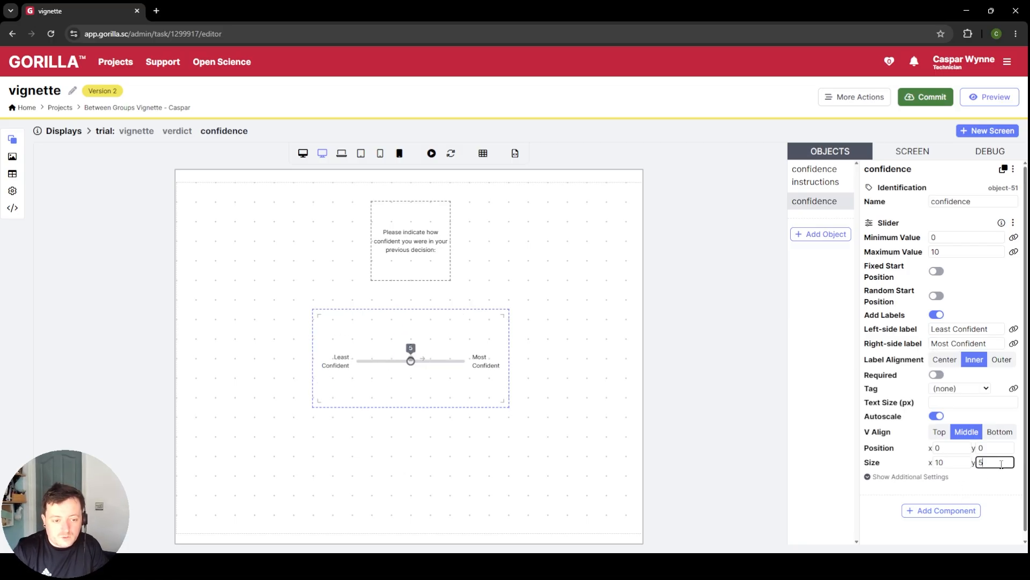
pyautogui.click(966, 403)
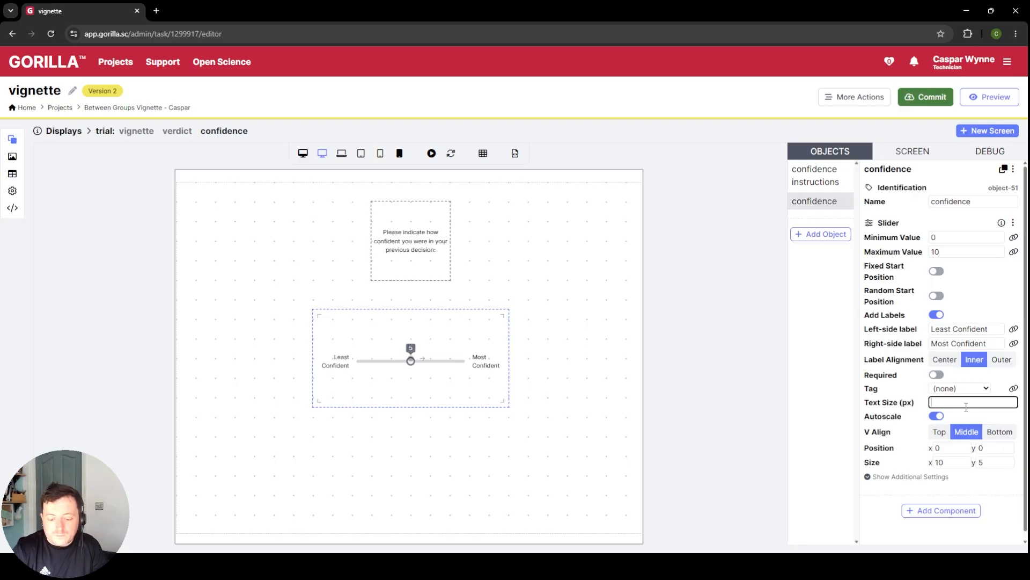
pyautogui.write('26')
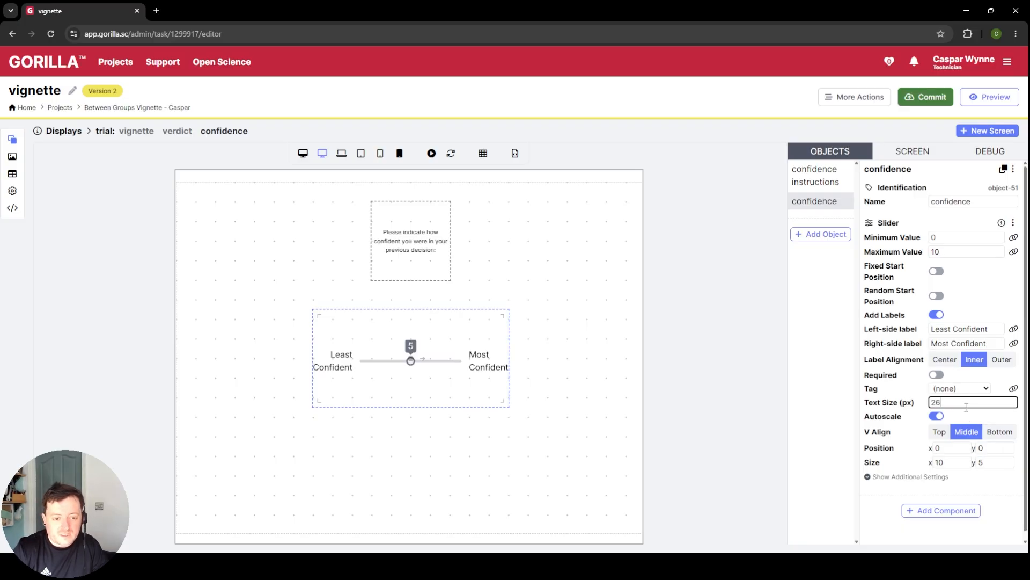
pyautogui.doubleClick(955, 463)
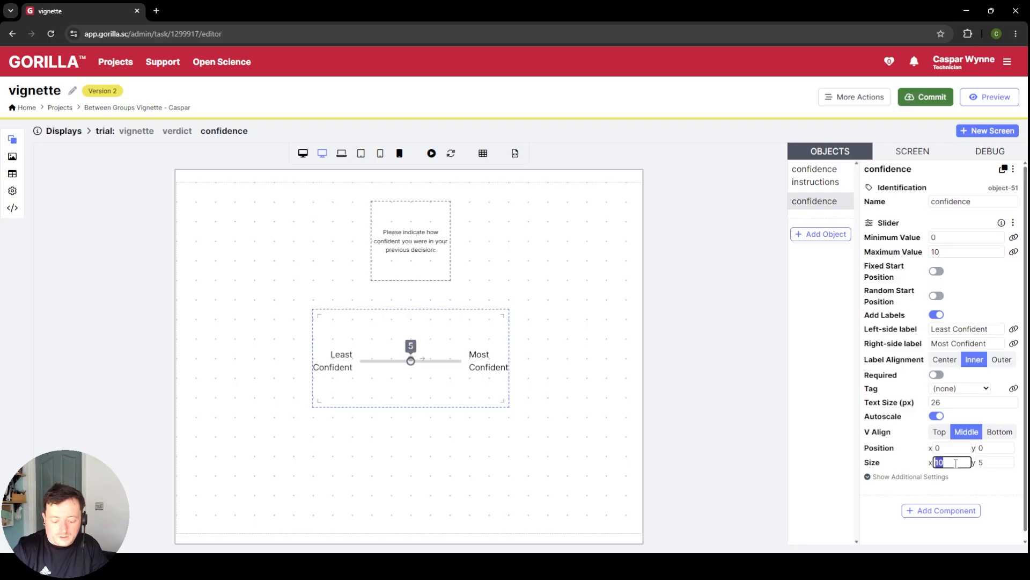
pyautogui.write('15')
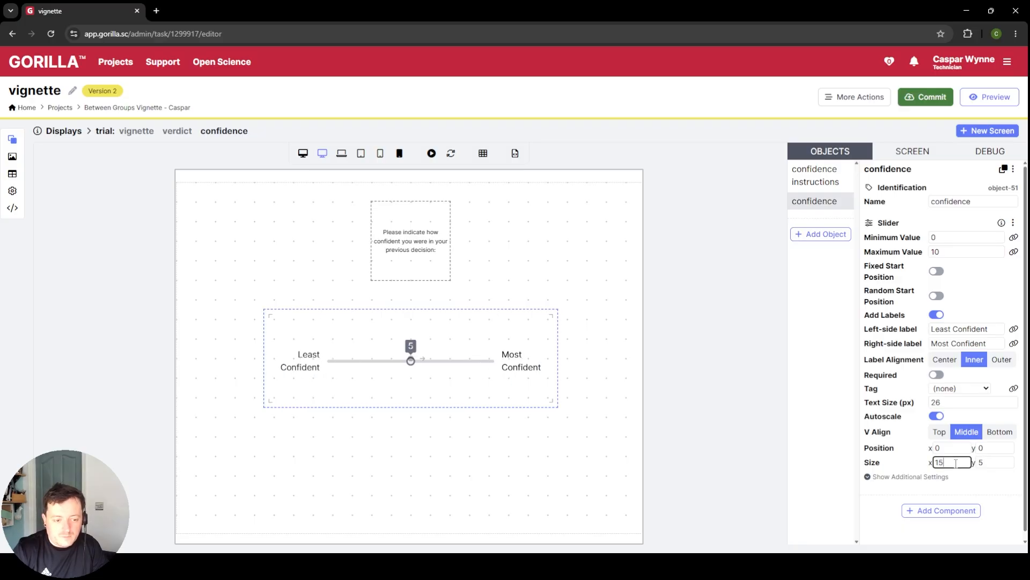
pyautogui.click(501, 427)
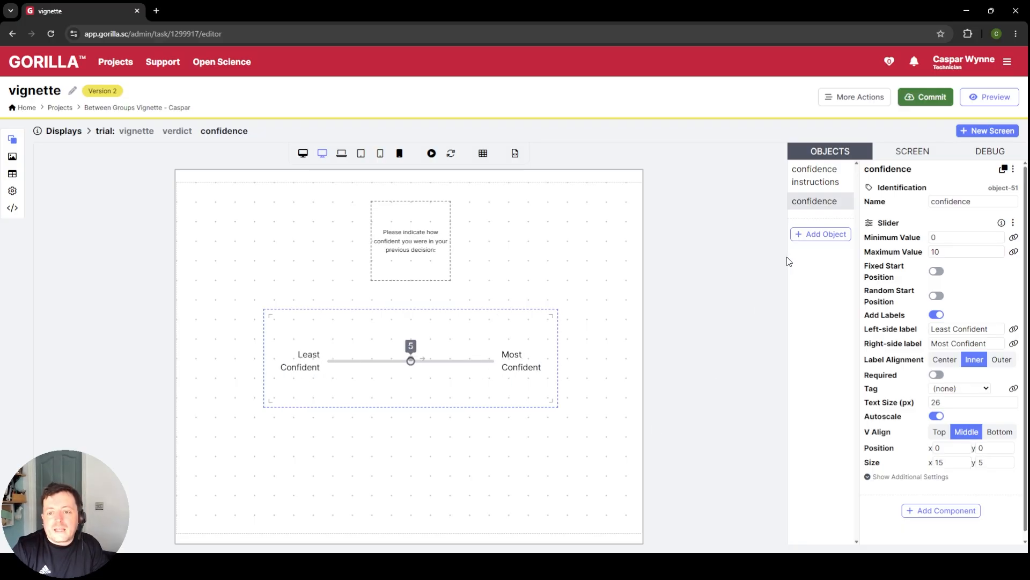
# Step: Add a Continue Button to the confidence screen and place it below the slider at y 6.5
pyautogui.click(797, 235)
pyautogui.click(250, 183)
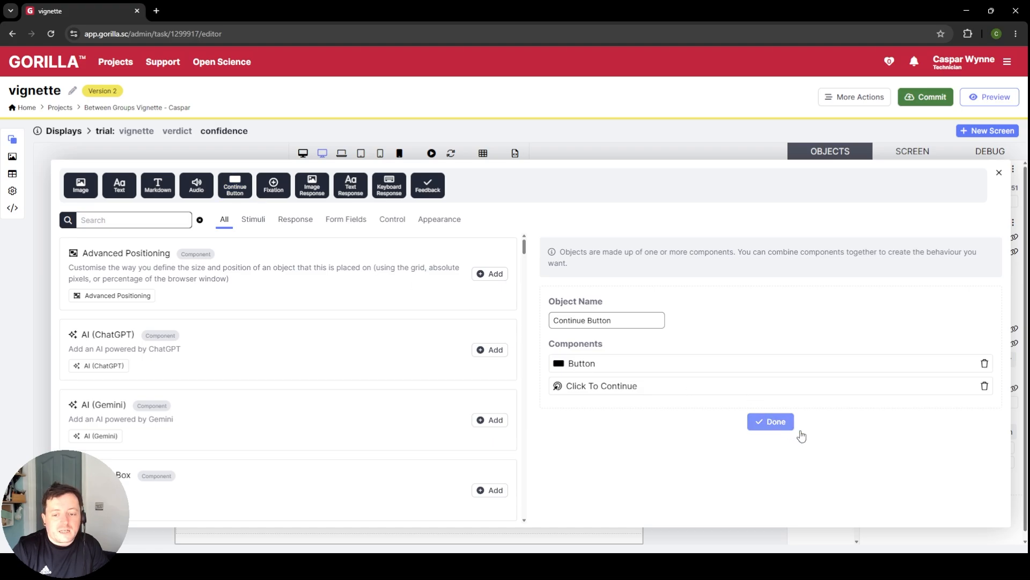
pyautogui.click(776, 422)
pyautogui.moveTo(416, 361); pyautogui.dragTo(417, 487)
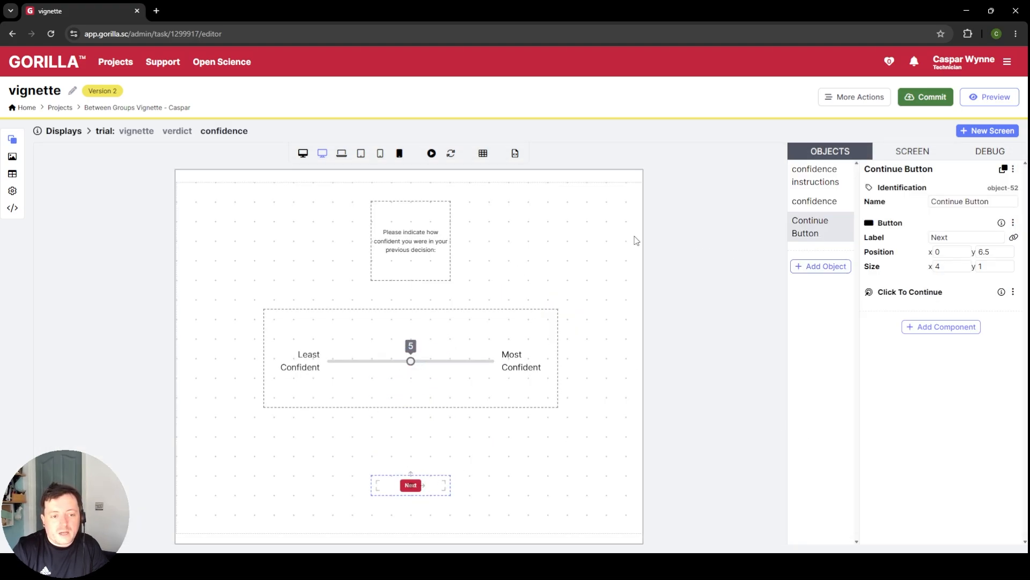
# Step: Widen the confidence instructions text to size x 10 and set its text size to 26 px
pyautogui.click(438, 241)
pyautogui.click(951, 380)
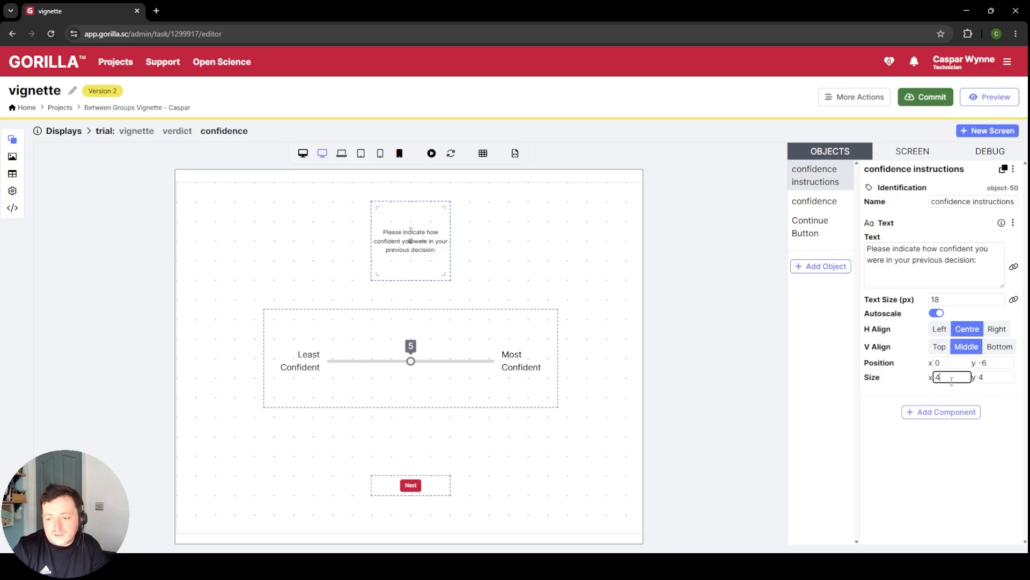
pyautogui.write('10')
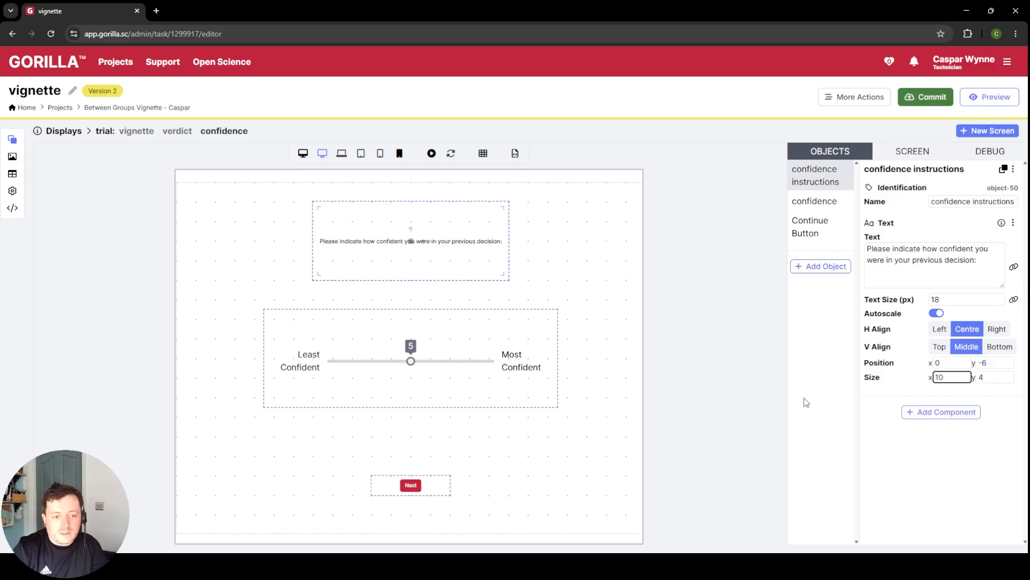
pyautogui.doubleClick(942, 299)
pyautogui.write('26')
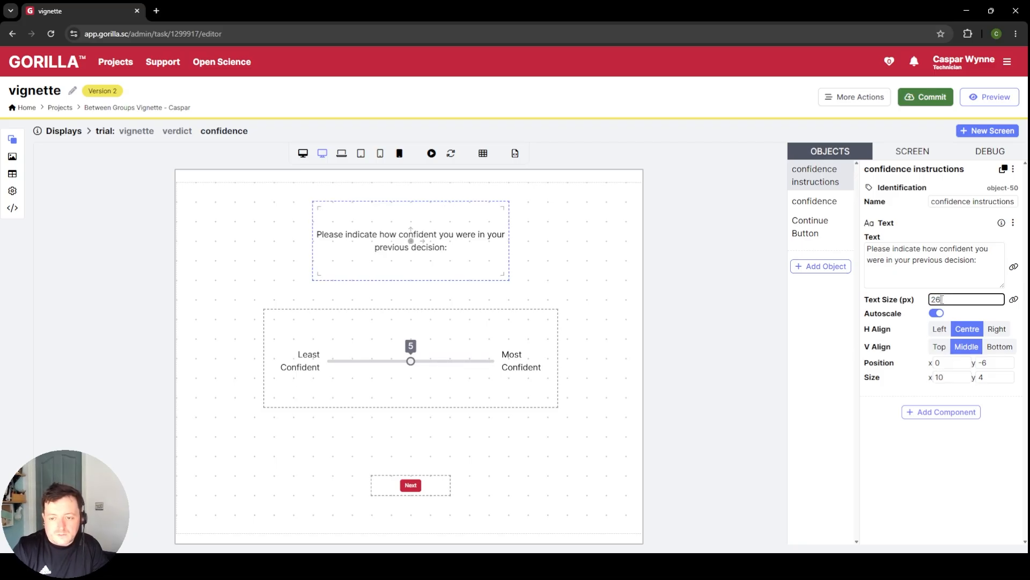
pyautogui.click(633, 278)
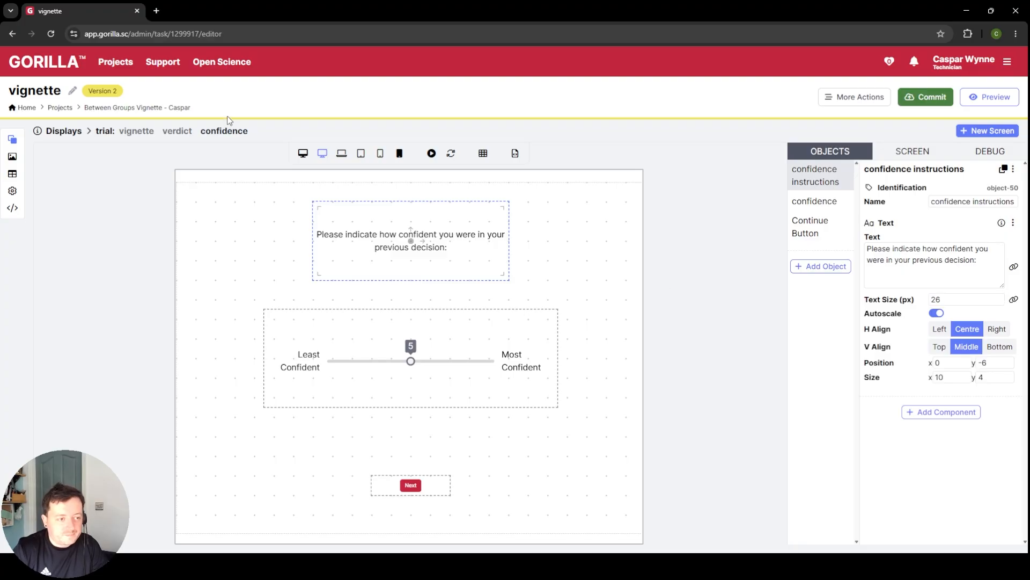
# Step: Add a Text object to the verdict screen and move it above the Guilty and Innocent buttons to y -6
pyautogui.click(175, 134)
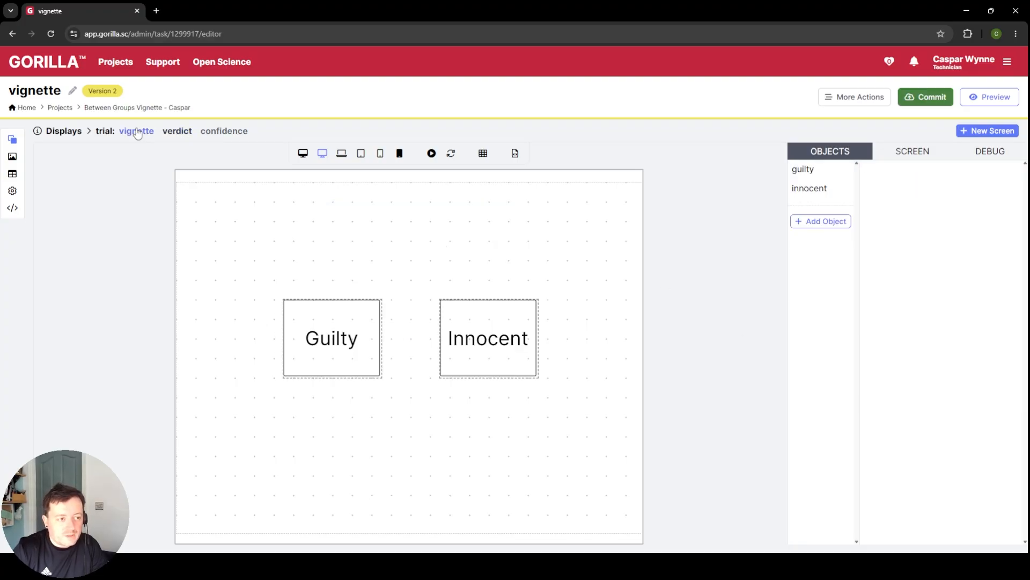
pyautogui.click(138, 134)
pyautogui.click(175, 134)
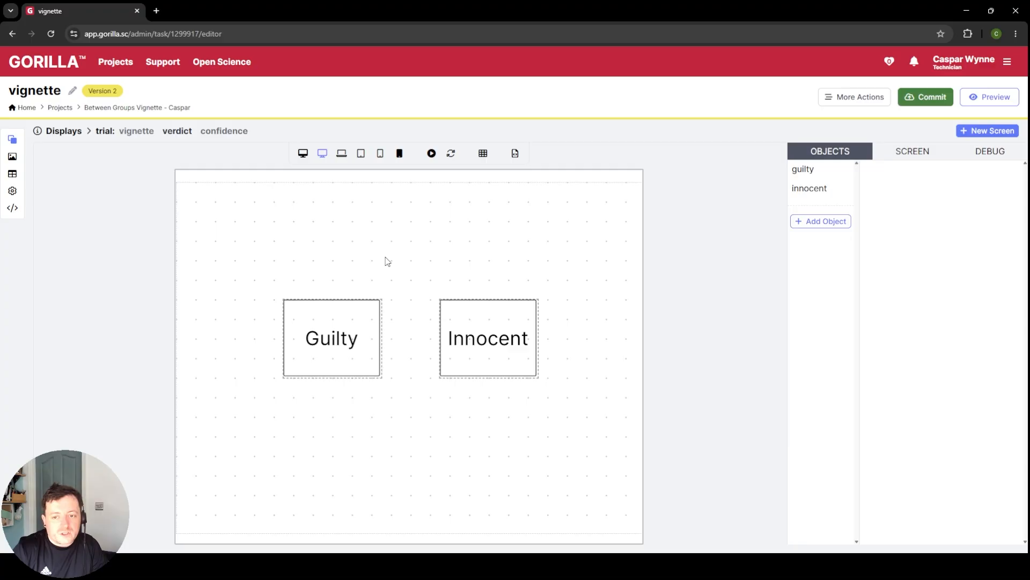
pyautogui.click(826, 221)
pyautogui.click(119, 185)
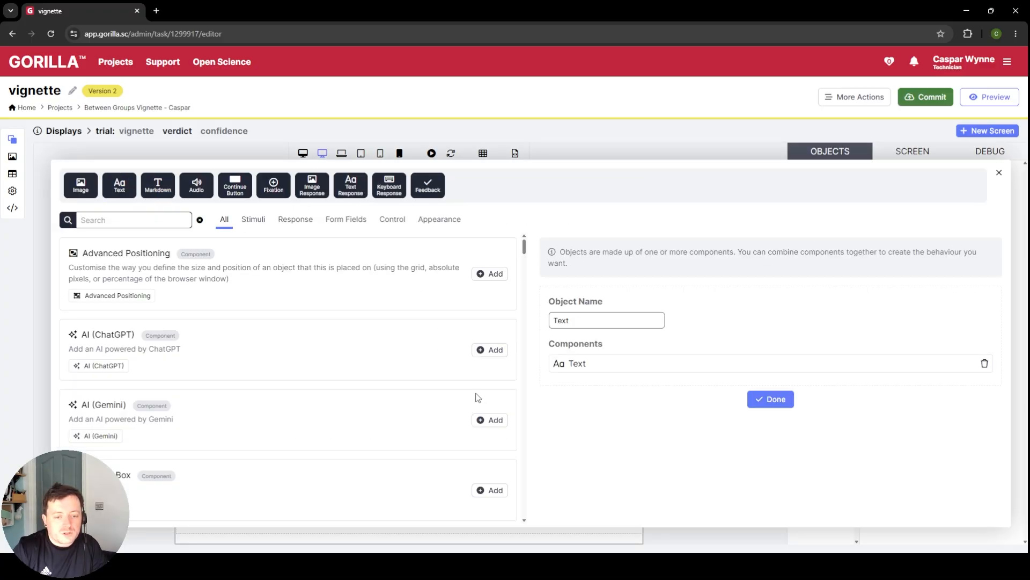
pyautogui.click(770, 387)
pyautogui.moveTo(411, 365); pyautogui.dragTo(411, 244)
# Step: Set the verdict screen's text to "Please judge the offender in the vingette. Are they guilty or innocent?"
pyautogui.click(925, 272)
pyautogui.hotkey('ctrl', 'a')
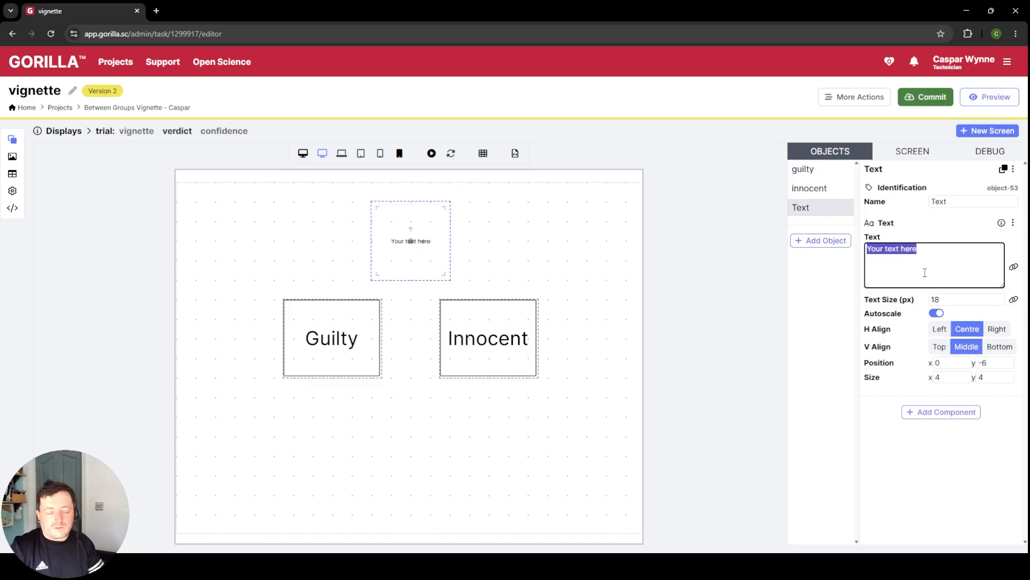
pyautogui.write('Please ')
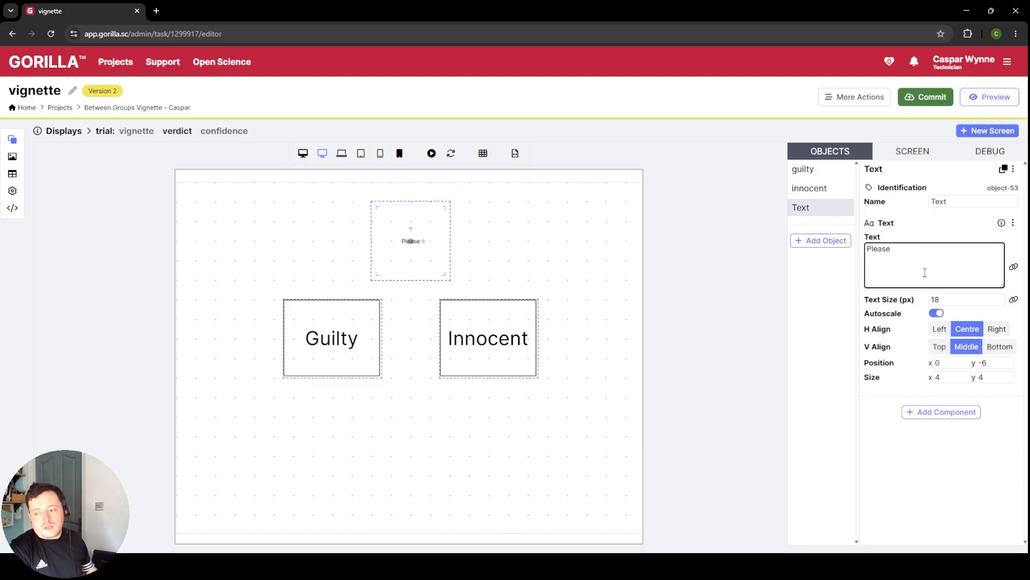
pyautogui.write('judge the ')
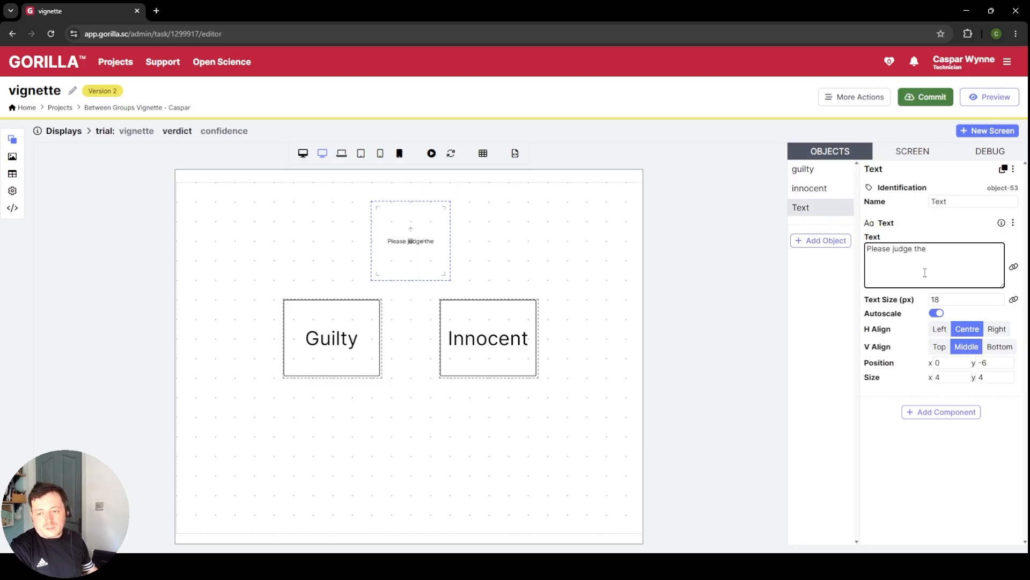
pyautogui.write('offender in the ')
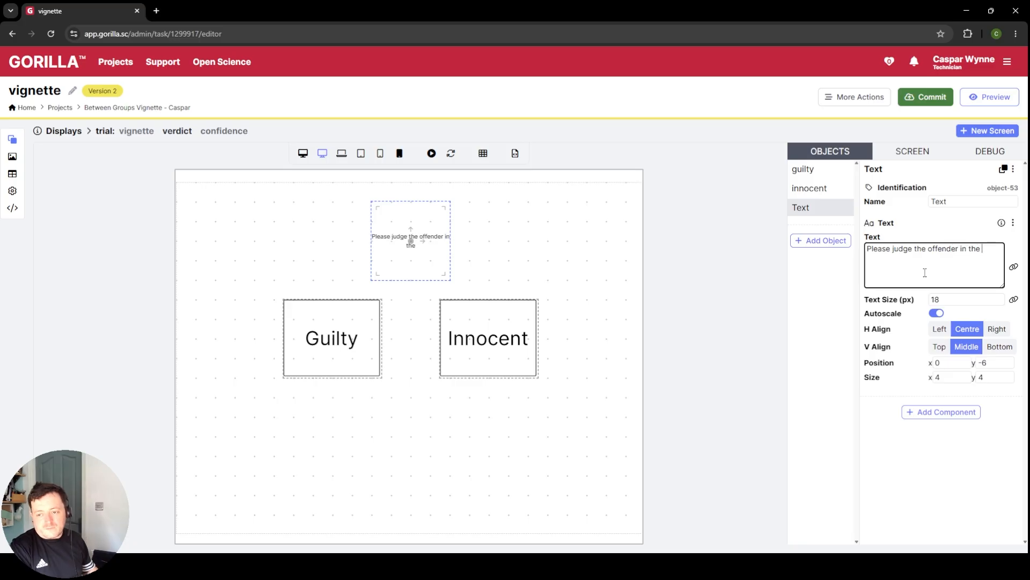
pyautogui.write('vingett')
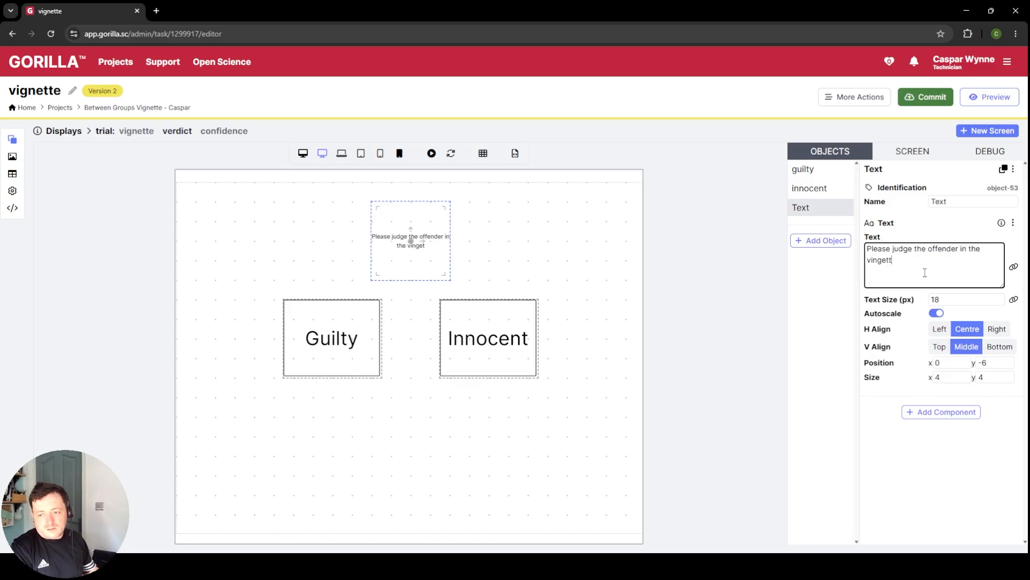
pyautogui.write('e. Are they ')
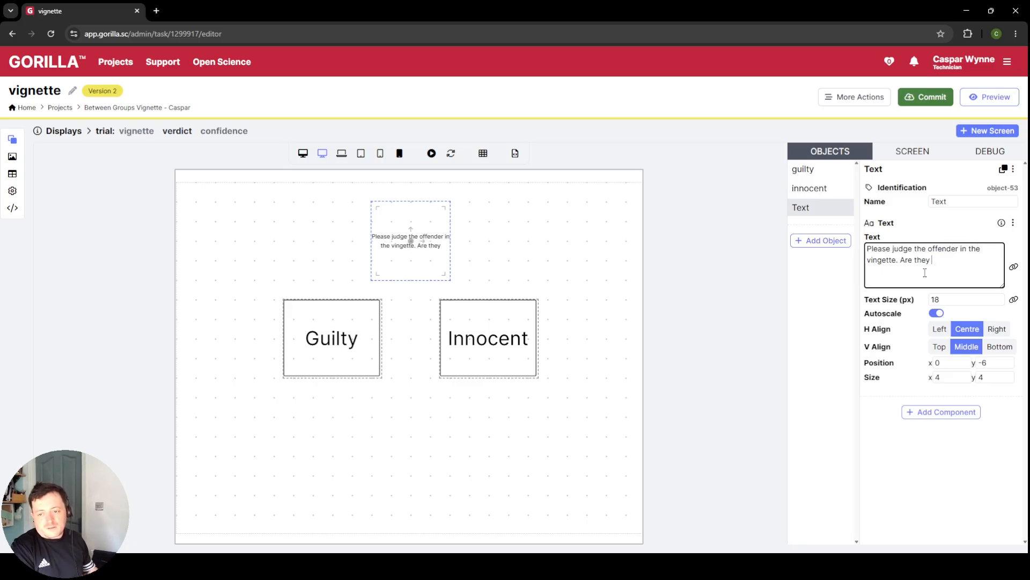
pyautogui.write('guilty or inn')
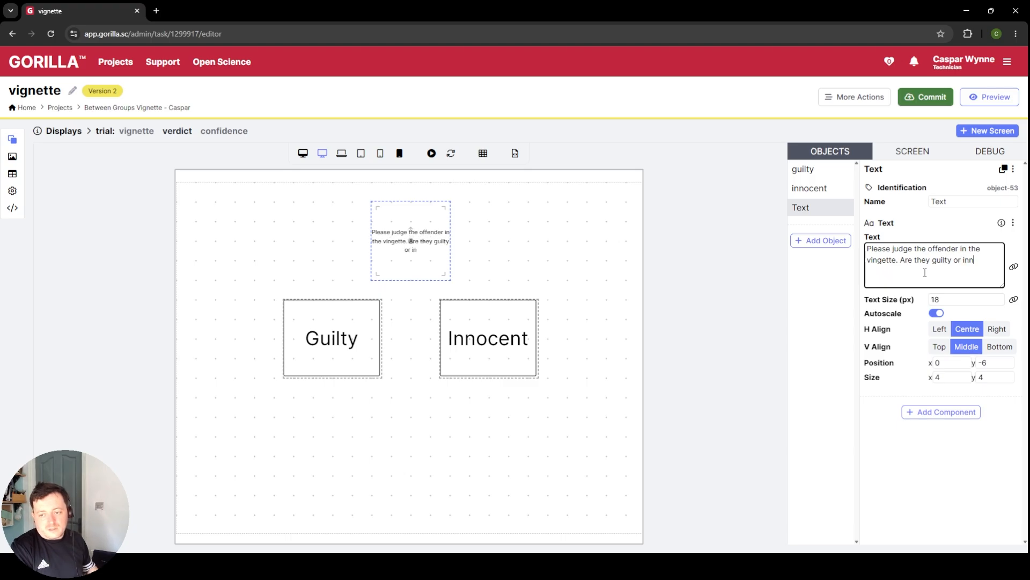
pyautogui.write('ocent!')
pyautogui.press('BackSpace')
pyautogui.write('?')
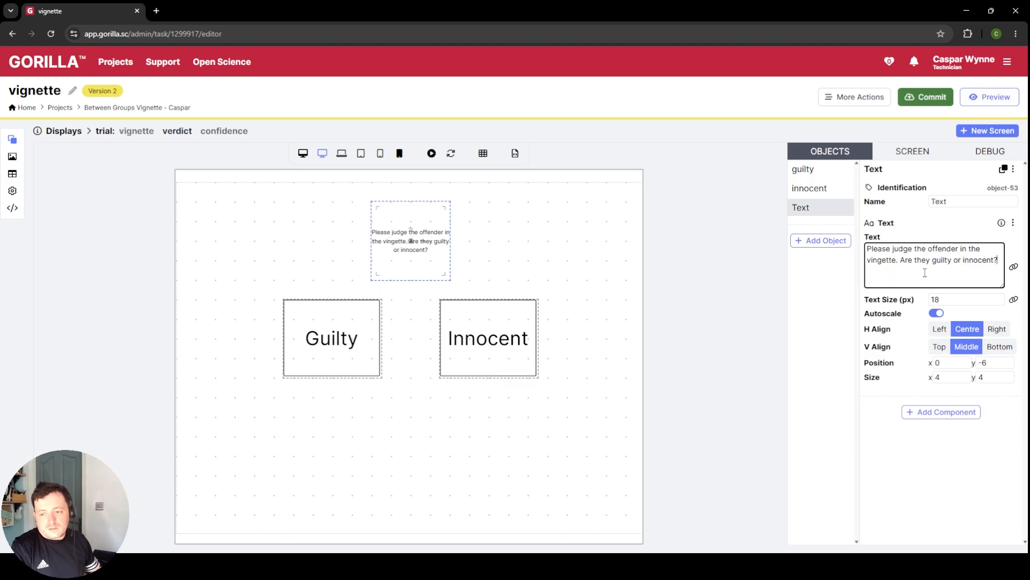
# Step: Widen the verdict instructions text to size x 10 and set its text size to 26 px
pyautogui.click(994, 377)
pyautogui.click(952, 378)
pyautogui.write('1')
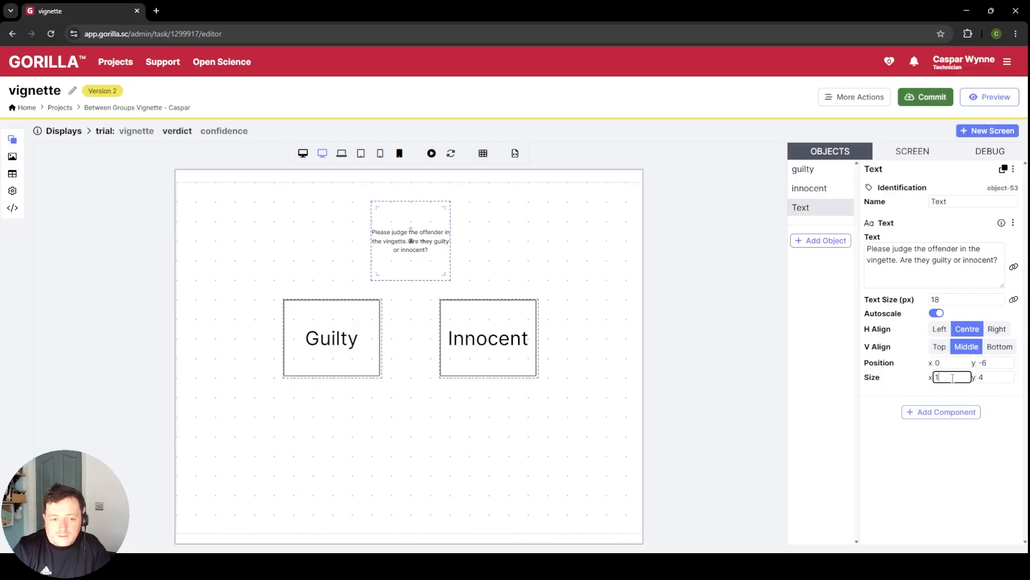
pyautogui.write('0')
pyautogui.click(960, 299)
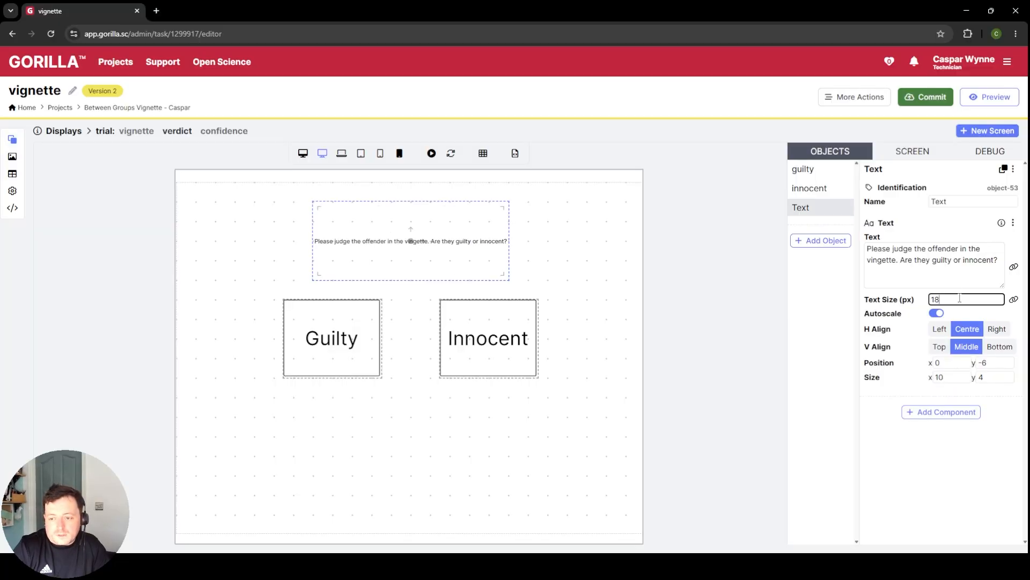
pyautogui.write('22')
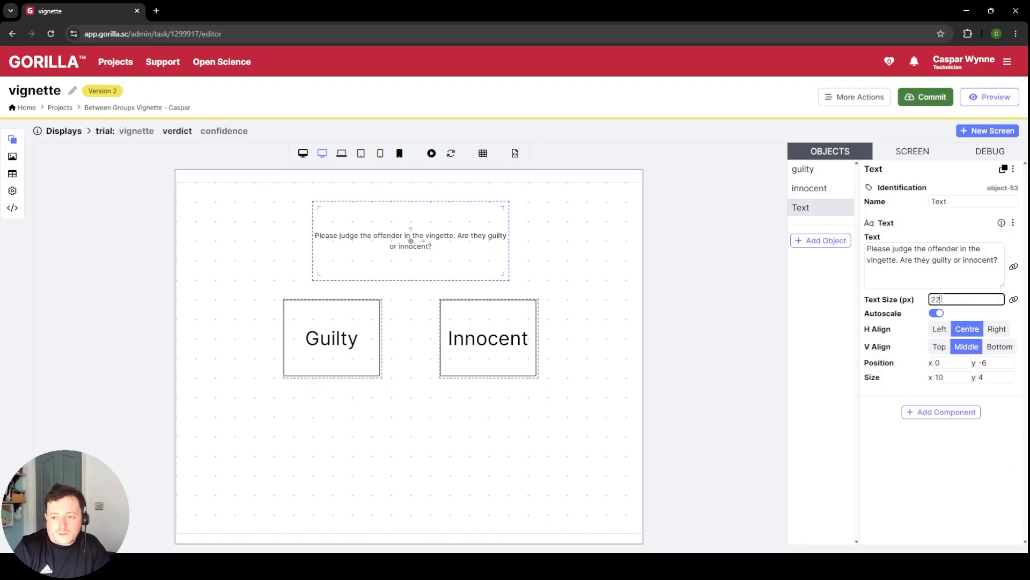
pyautogui.write('26')
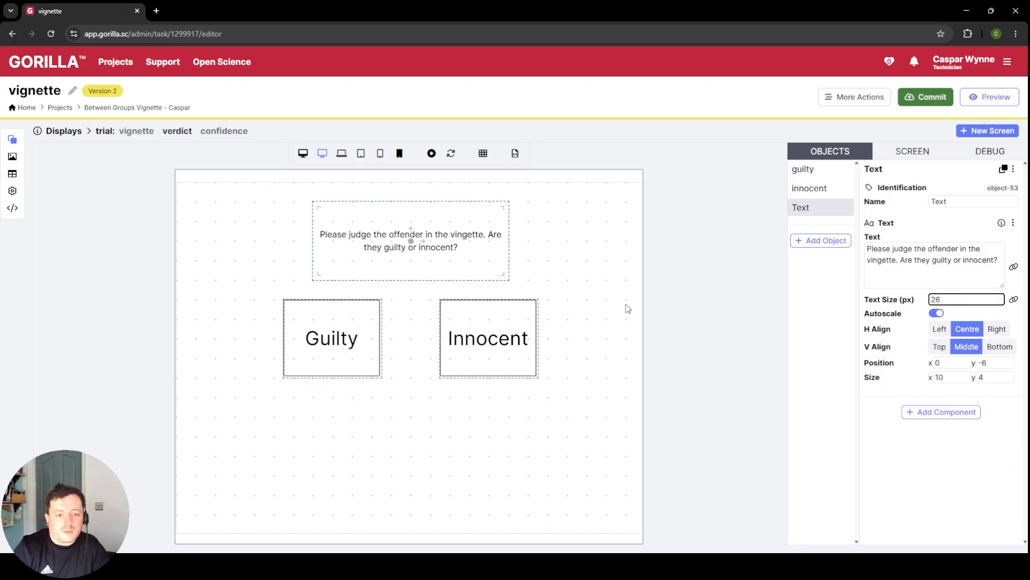
pyautogui.click(509, 265)
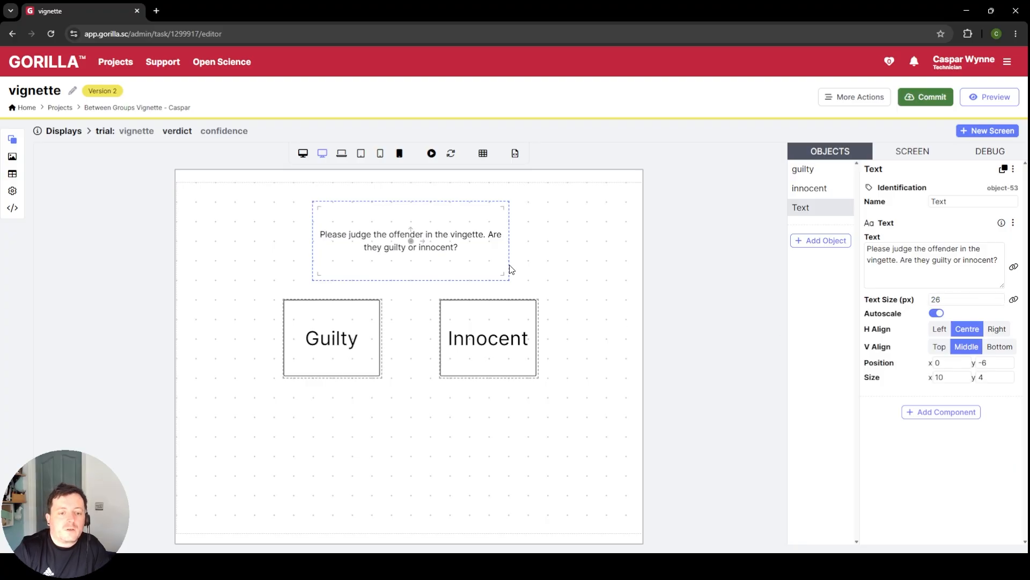
# Step: Commit the vignette task with the description "created vignette task, added vignette spreadsheet (1 and 2) and verdict and confidence questions"
pyautogui.click(135, 131)
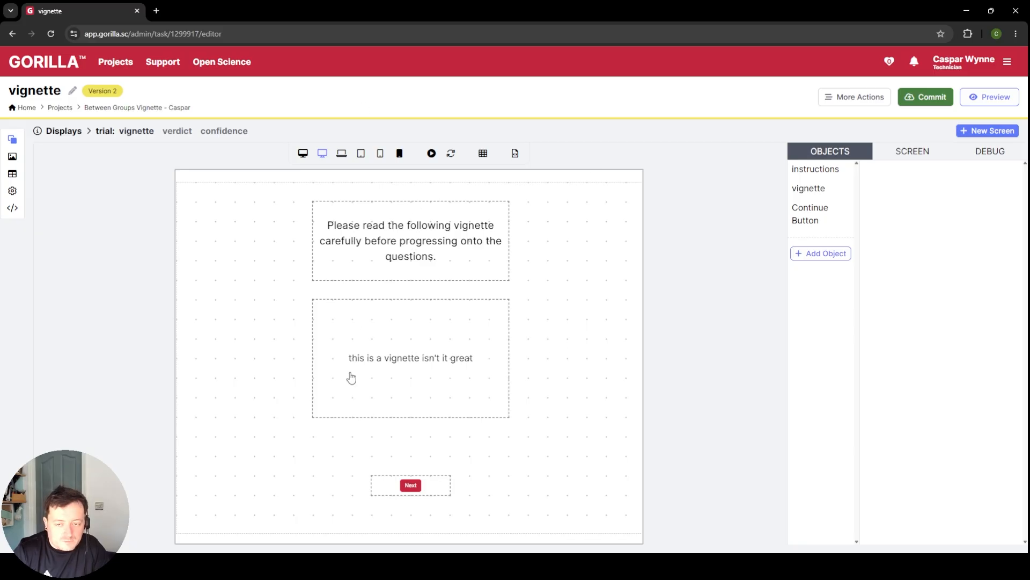
pyautogui.click(176, 131)
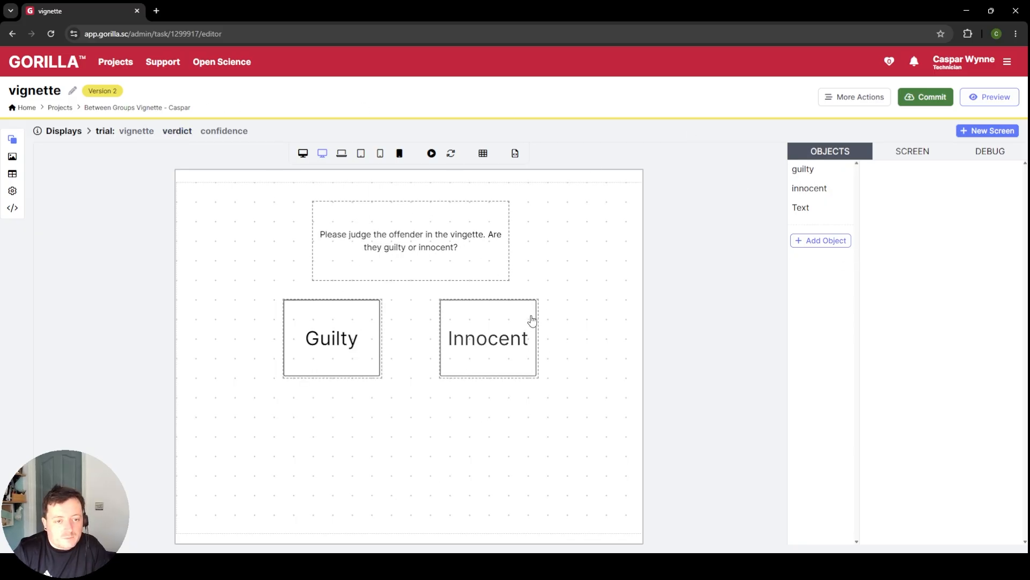
pyautogui.click(220, 131)
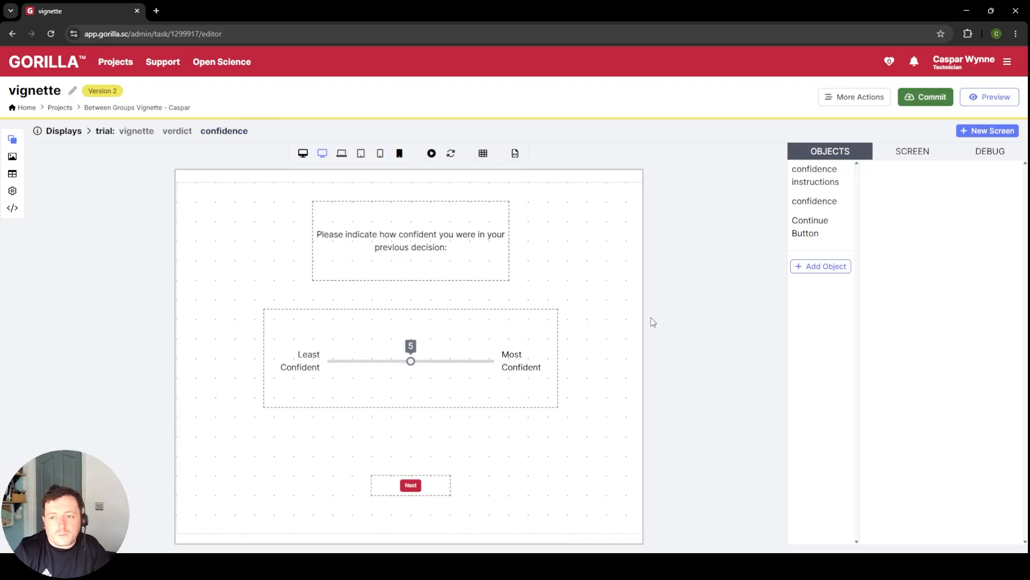
pyautogui.click(919, 97)
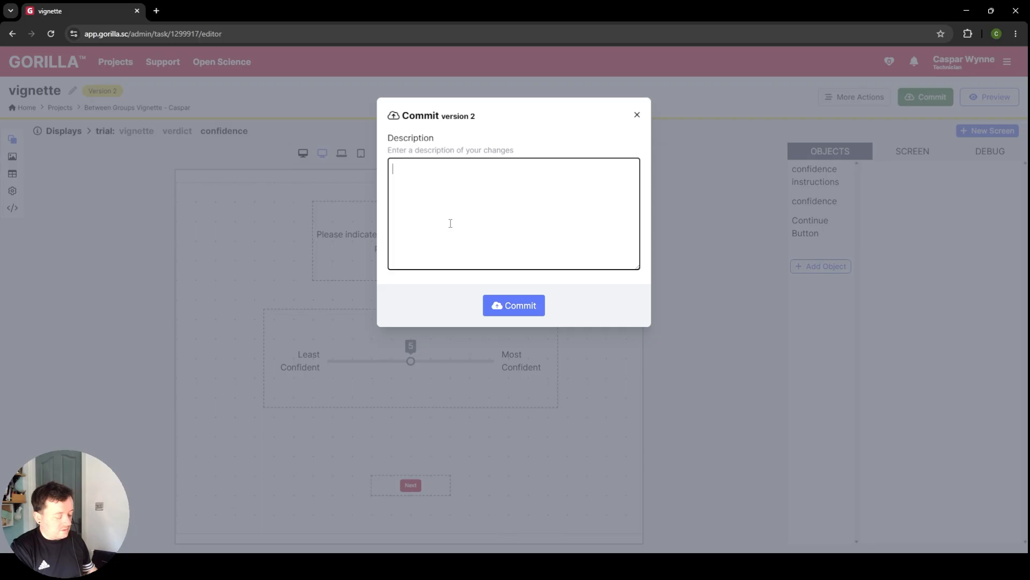
pyautogui.write('created ')
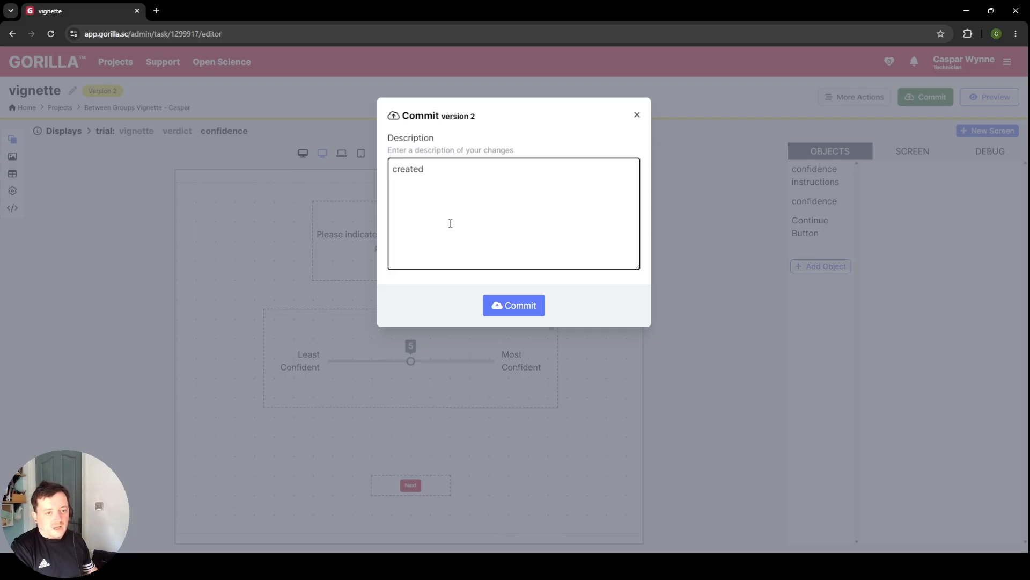
pyautogui.write('vignette t')
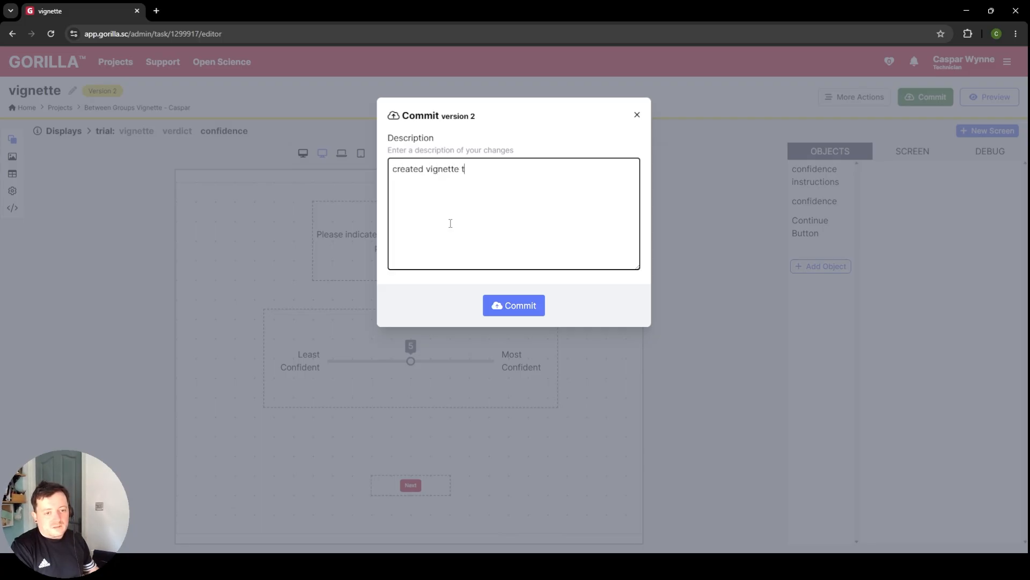
pyautogui.write('ask, added vignet')
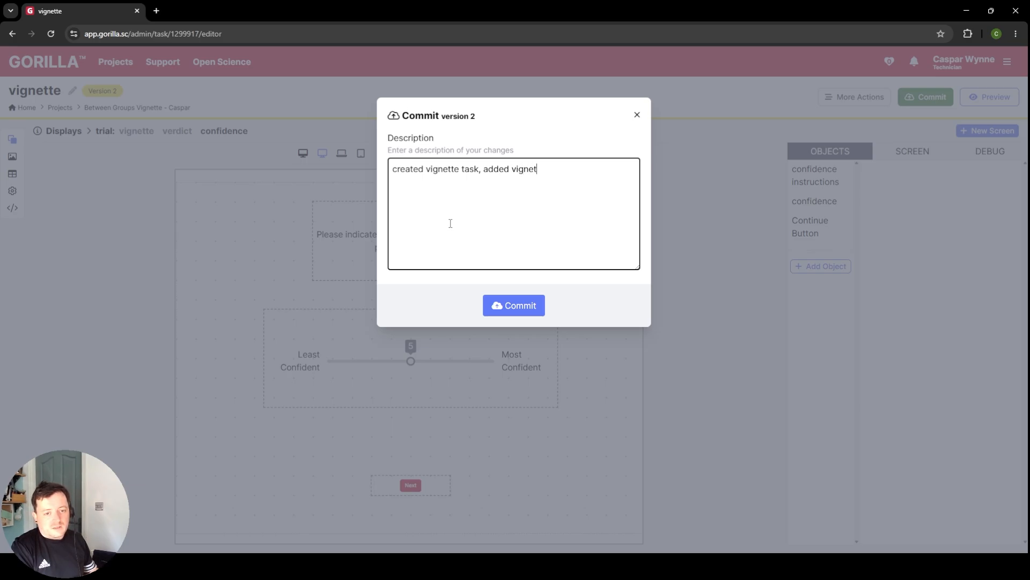
pyautogui.write('te spreads')
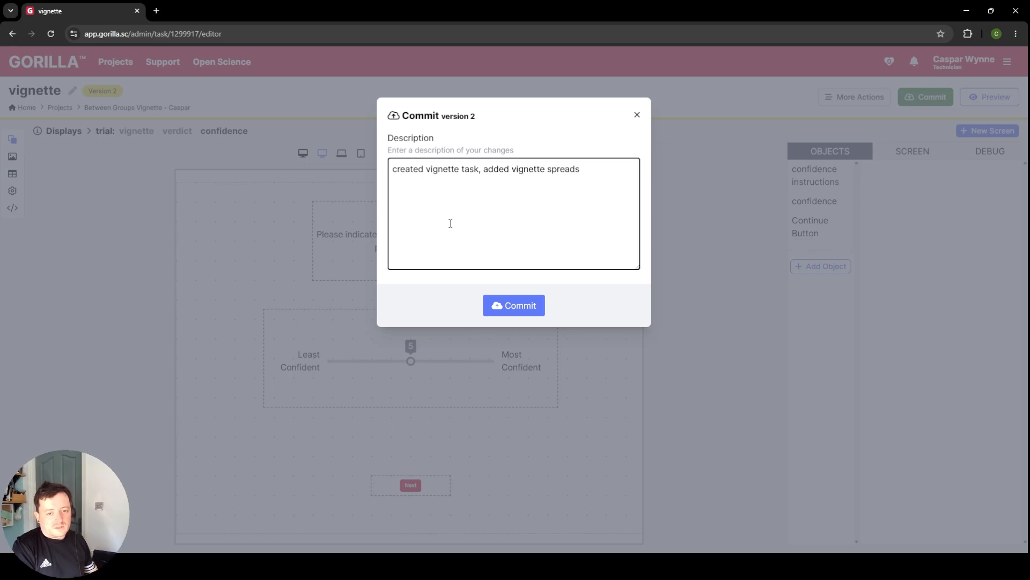
pyautogui.write('heet (1 and')
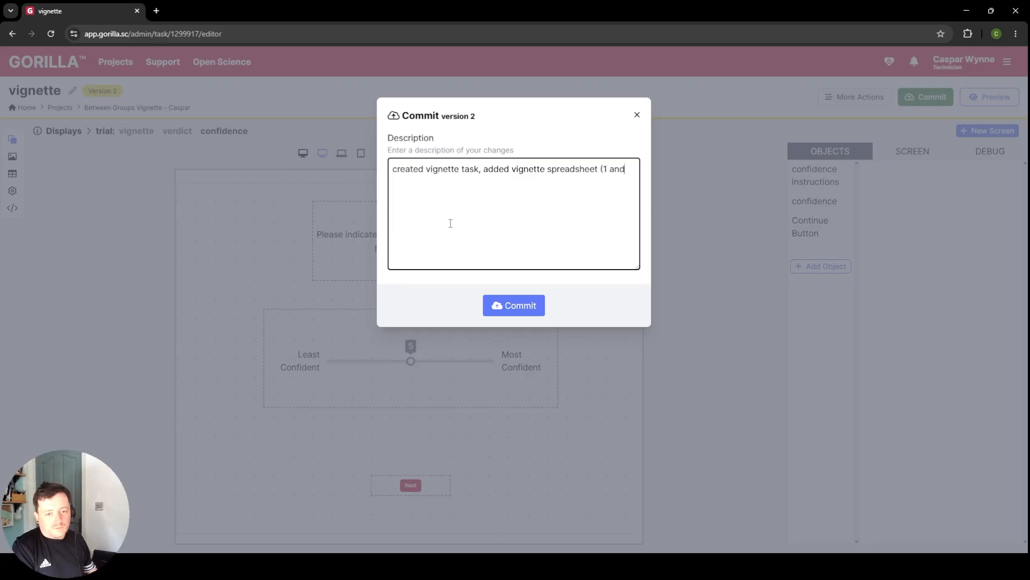
pyautogui.write(' 2) and ')
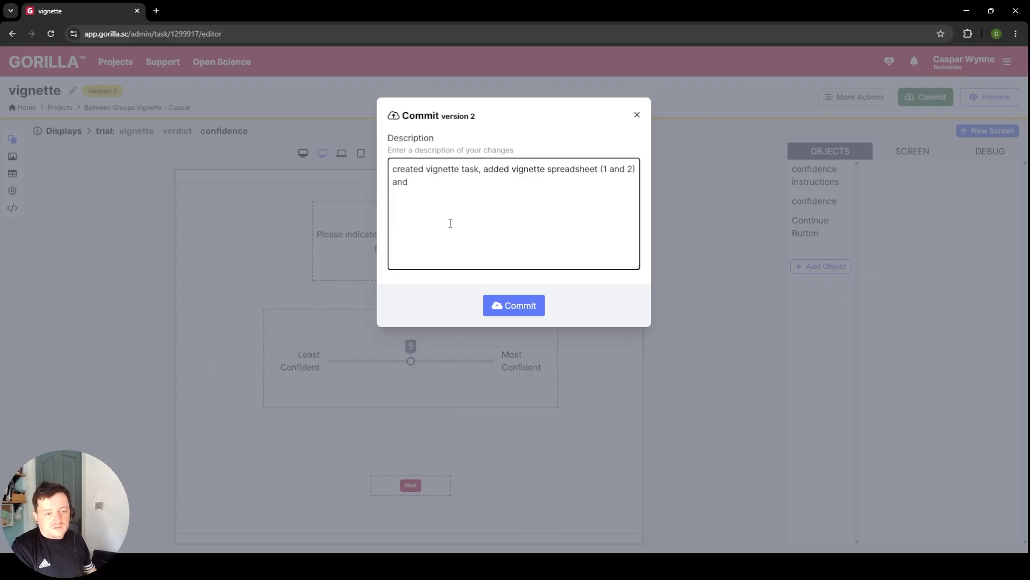
pyautogui.write('verd')
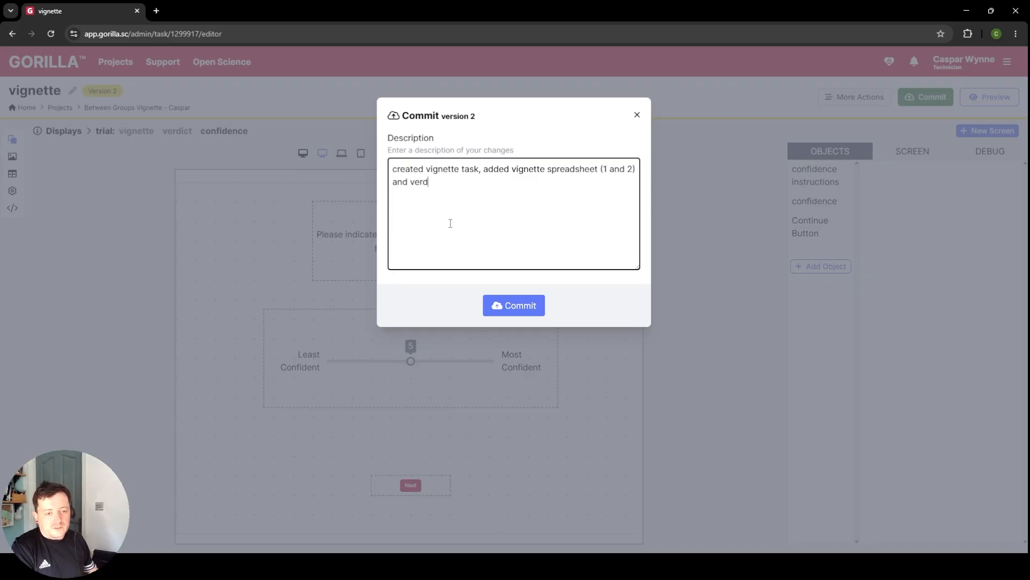
pyautogui.write('ict and confidence ')
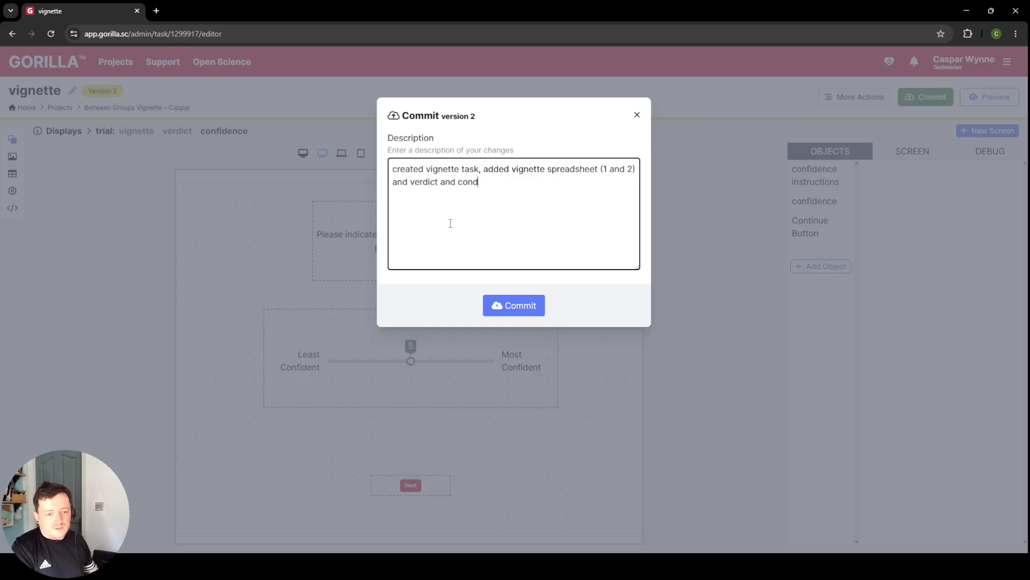
pyautogui.write('questions,.')
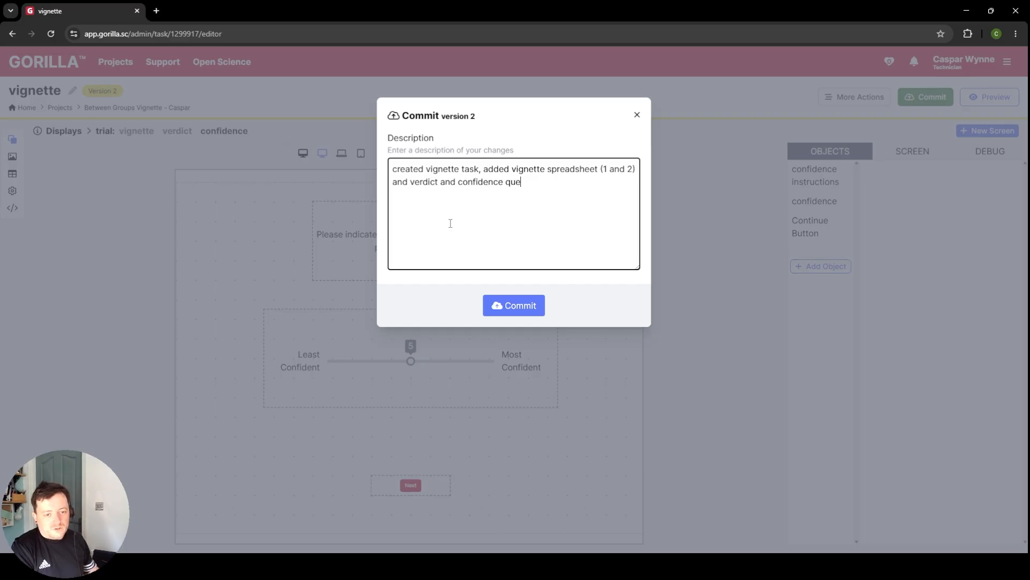
pyautogui.press('BackSpace')
pyautogui.press('BackSpace')
pyautogui.press('BackSpace')
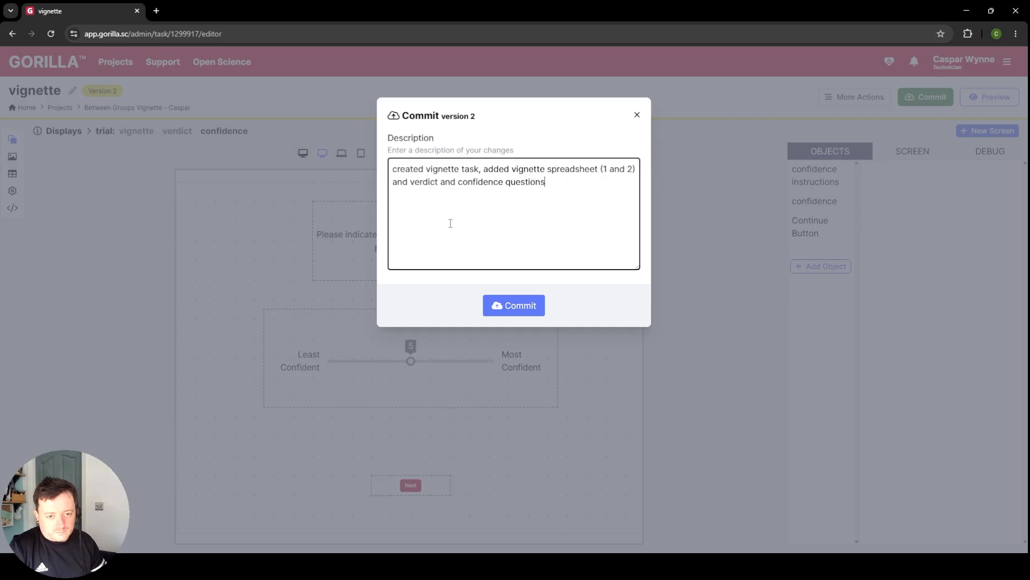
pyautogui.click(513, 302)
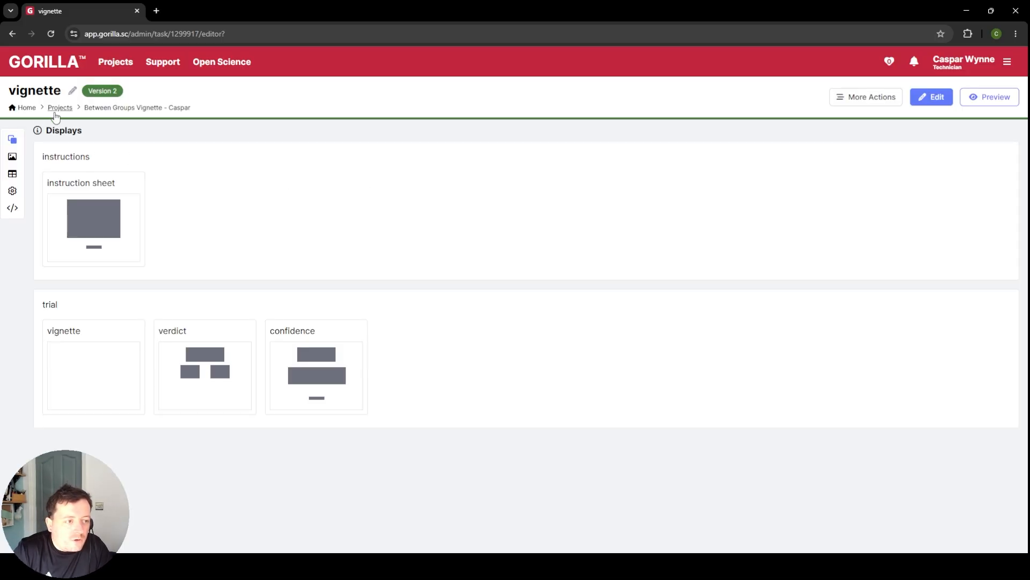
# Step: Return to the between-groups vignette project and create a new experiment named "Vignette SONA"
pyautogui.click(159, 108)
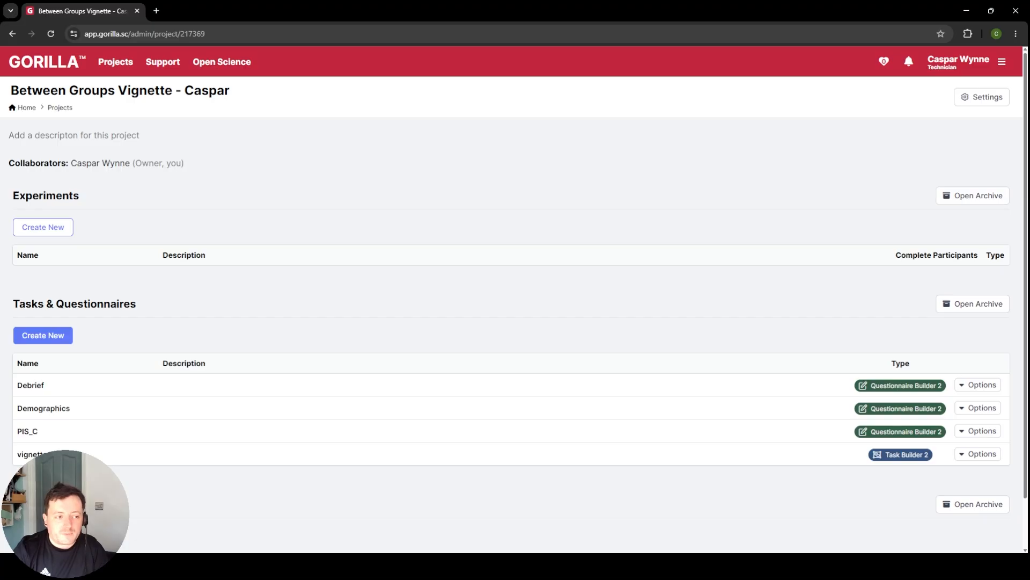
pyautogui.click(42, 228)
pyautogui.hotkey('ctrl', 'a')
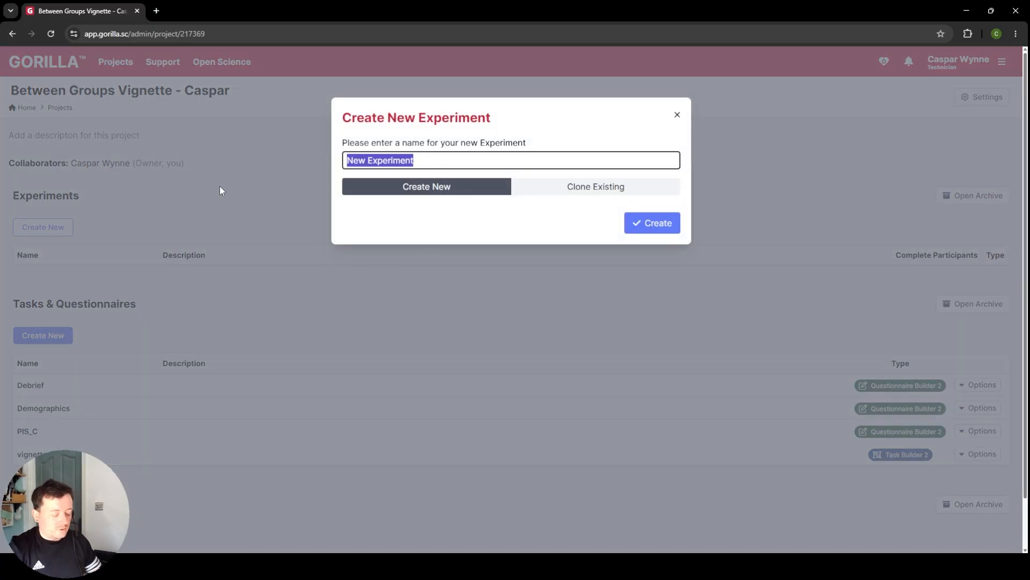
pyautogui.write('Vigne')
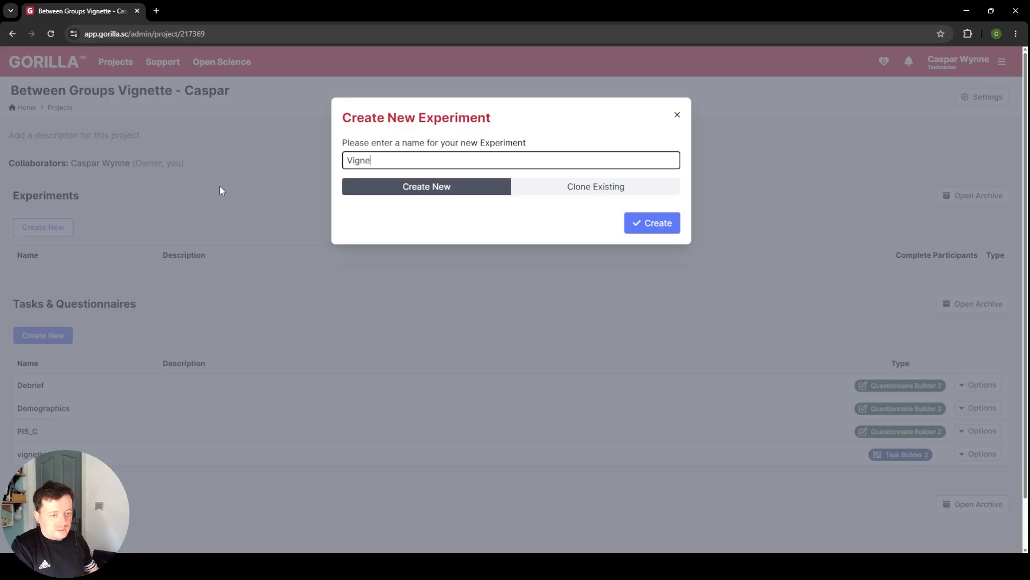
pyautogui.write('tte SONA')
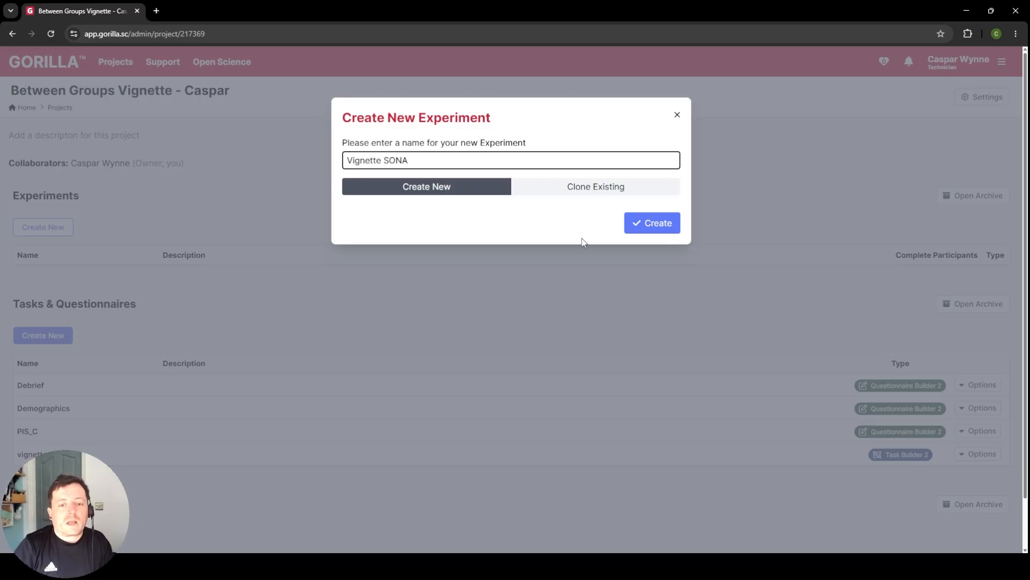
pyautogui.click(668, 228)
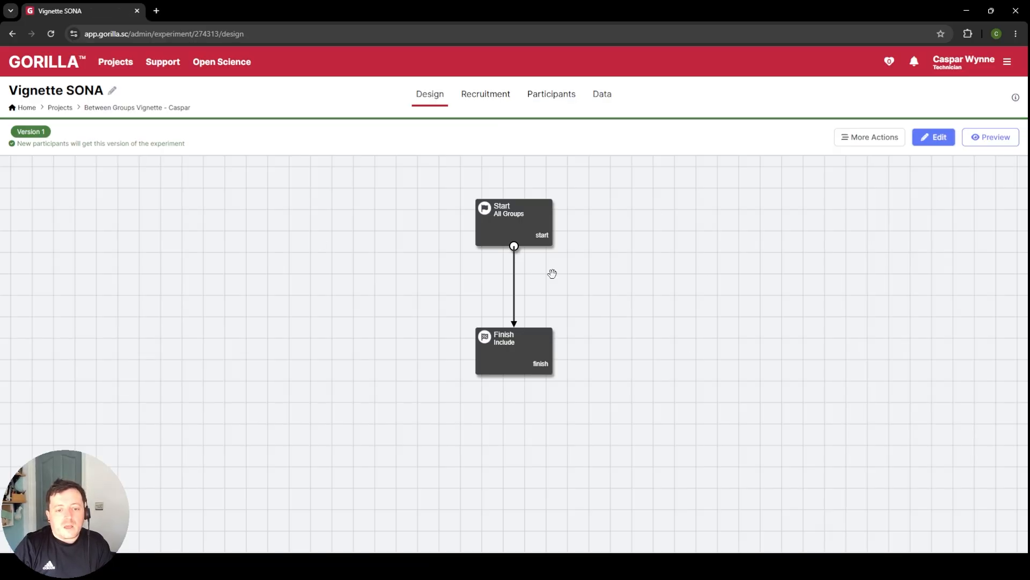
# Step: Open the experiment design for editing and spread the Start and Finish nodes far apart horizontally on the canvas
pyautogui.click(928, 137)
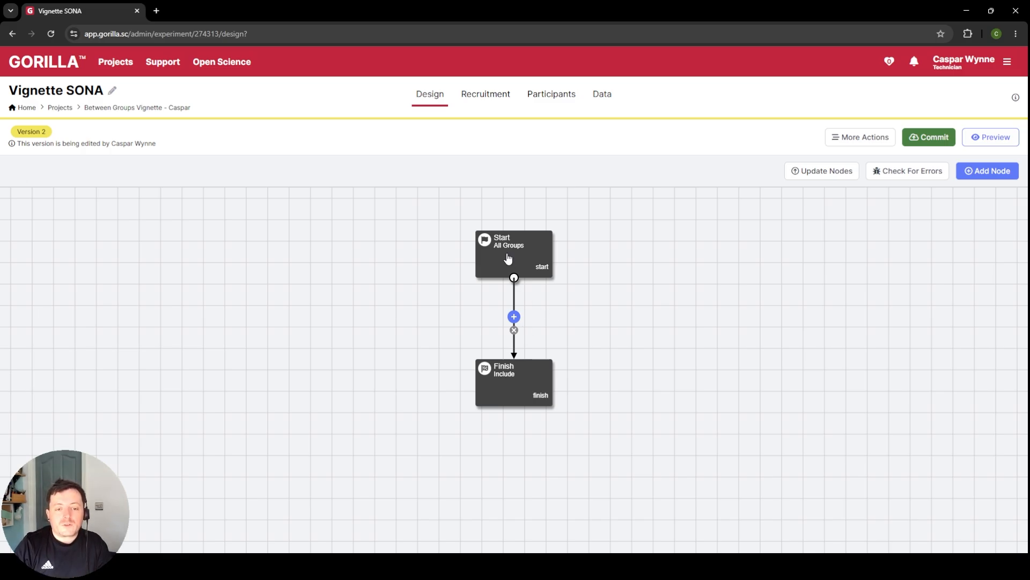
pyautogui.moveTo(511, 258); pyautogui.dragTo(274, 256)
pyautogui.moveTo(530, 391); pyautogui.dragTo(787, 391)
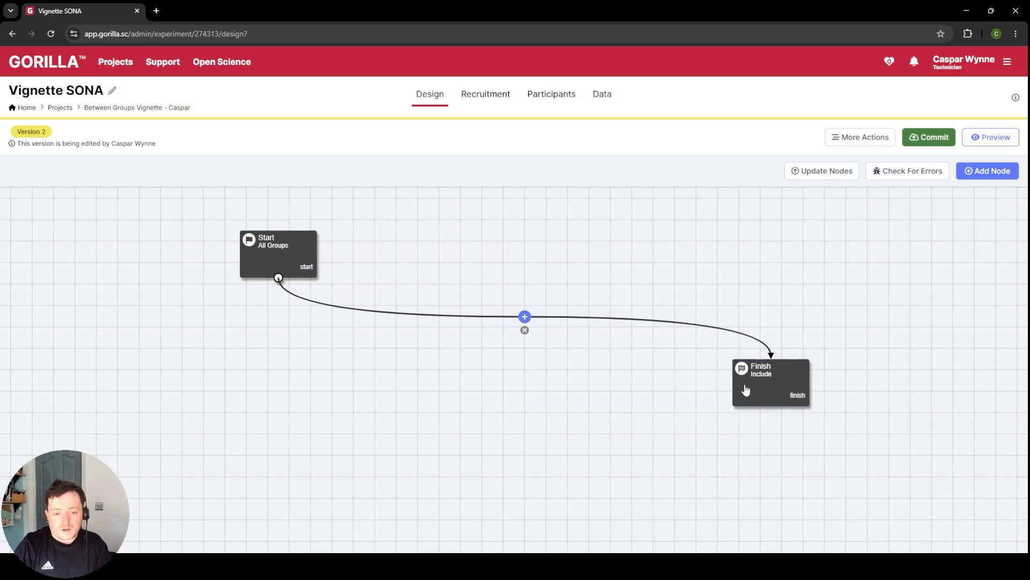
# Step: Add the existing questionnaires PIS_C and Demographics, in that order, between the Start and Finish nodes
pyautogui.click(524, 317)
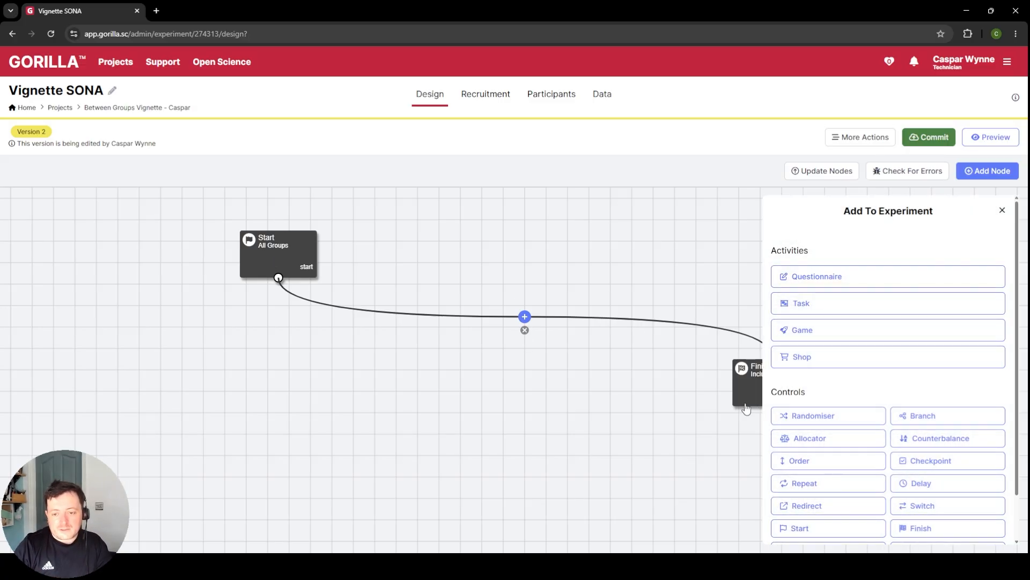
pyautogui.click(858, 277)
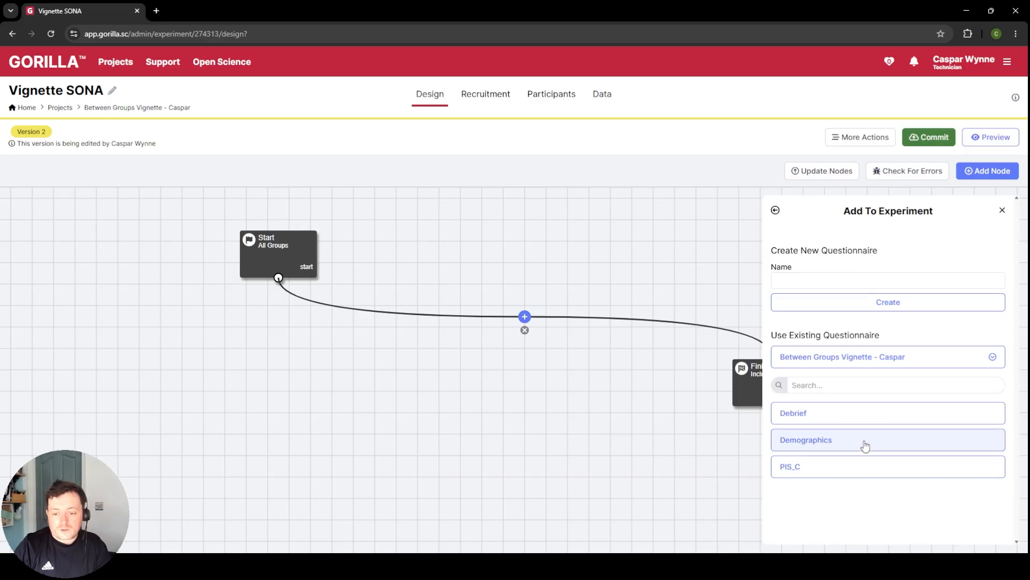
pyautogui.click(842, 467)
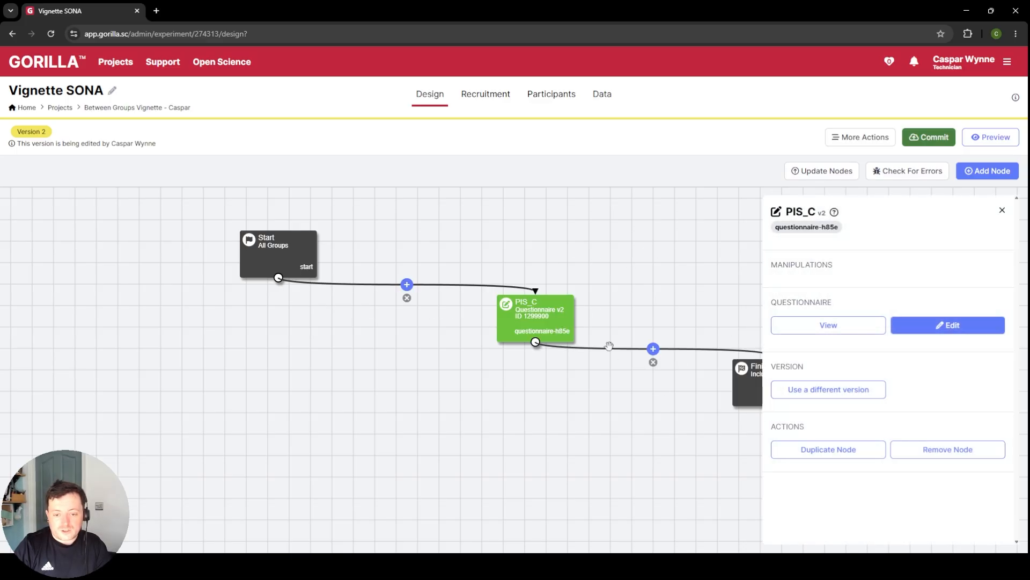
pyautogui.click(653, 349)
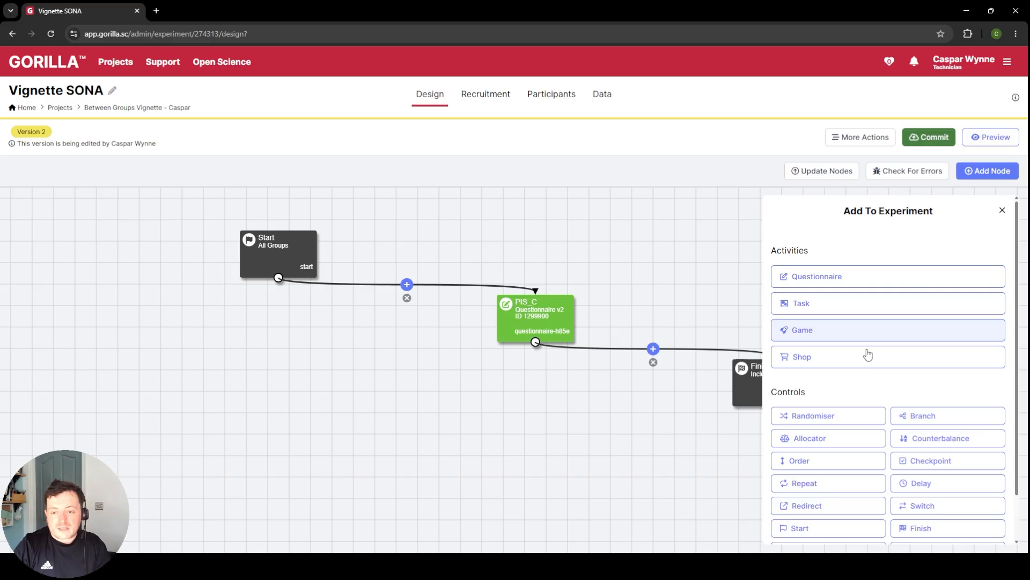
pyautogui.click(858, 276)
pyautogui.click(839, 448)
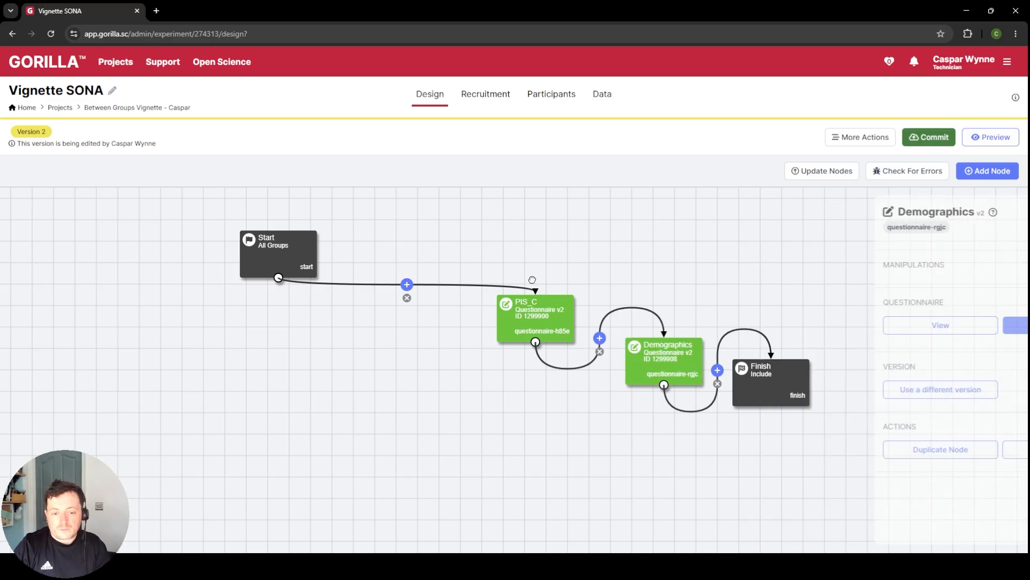
# Step: Arrange the PIS_C and Demographics nodes in a straight vertical column directly beneath the Start node
pyautogui.moveTo(532, 321); pyautogui.dragTo(293, 320)
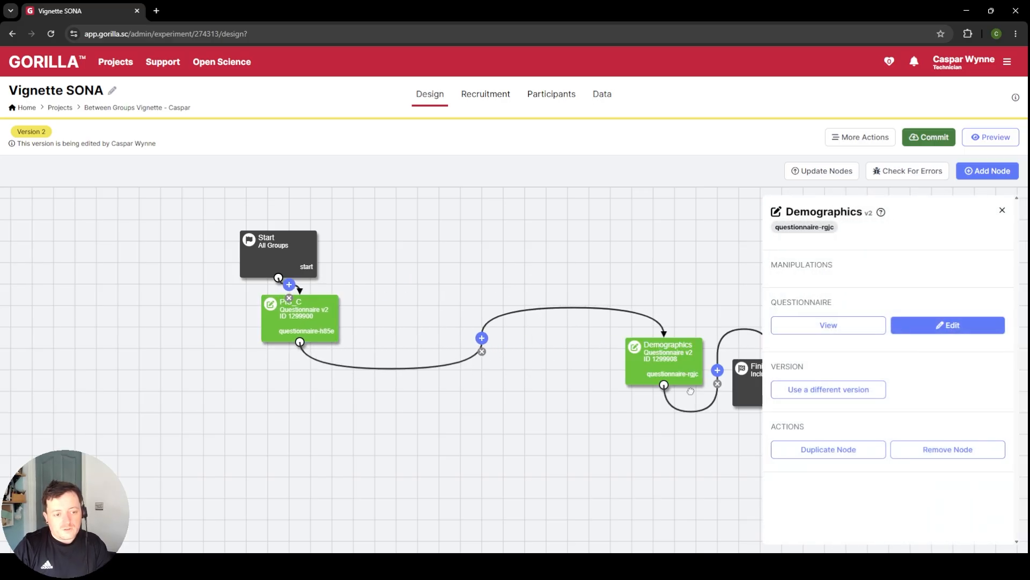
pyautogui.moveTo(668, 360); pyautogui.dragTo(303, 398)
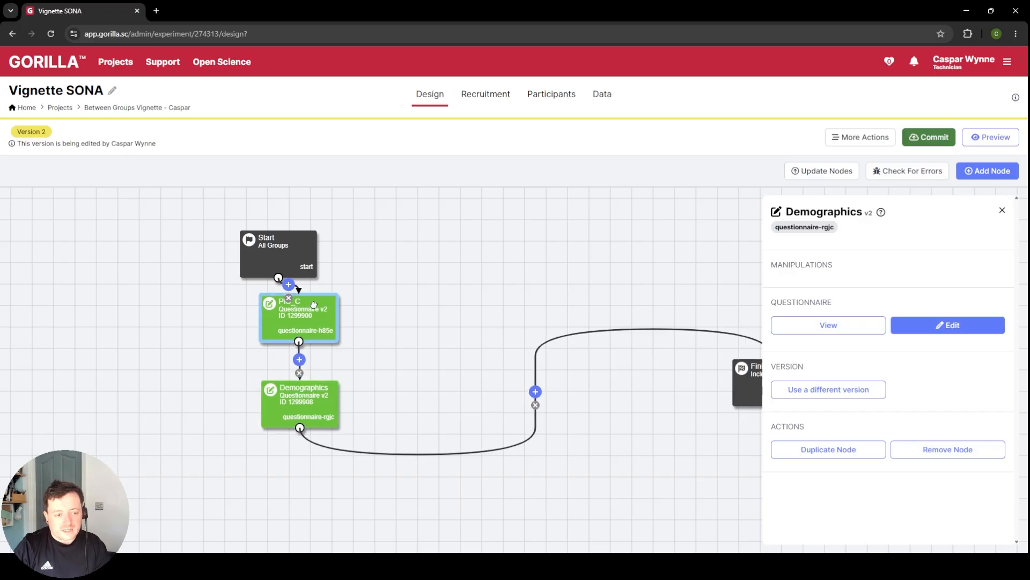
pyautogui.moveTo(318, 295); pyautogui.dragTo(296, 317)
pyautogui.moveTo(307, 378); pyautogui.dragTo(286, 402)
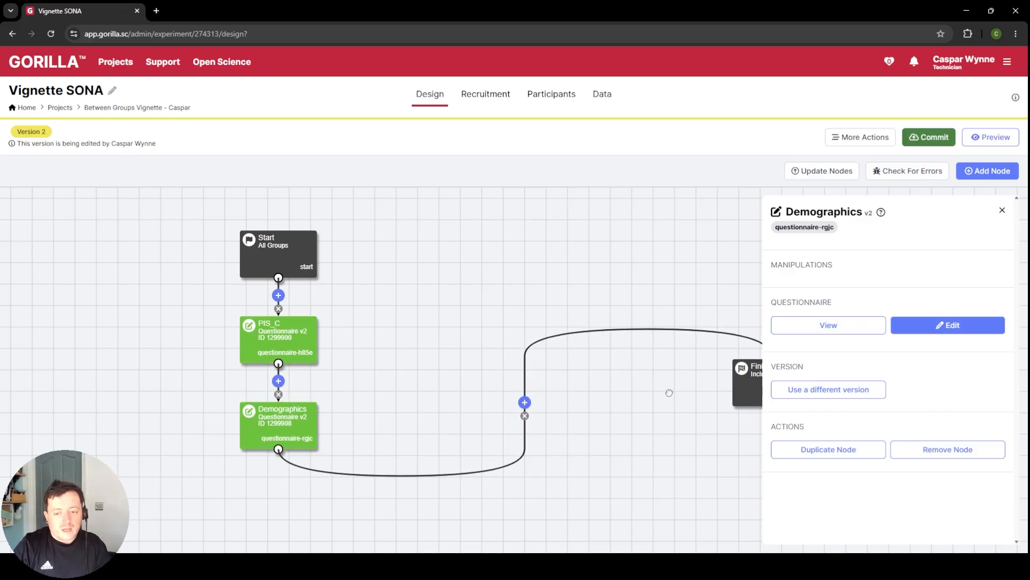
# Step: Insert a Randomiser between Demographics and Finish and rename its two groups, calling the first one "v1"
pyautogui.click(524, 403)
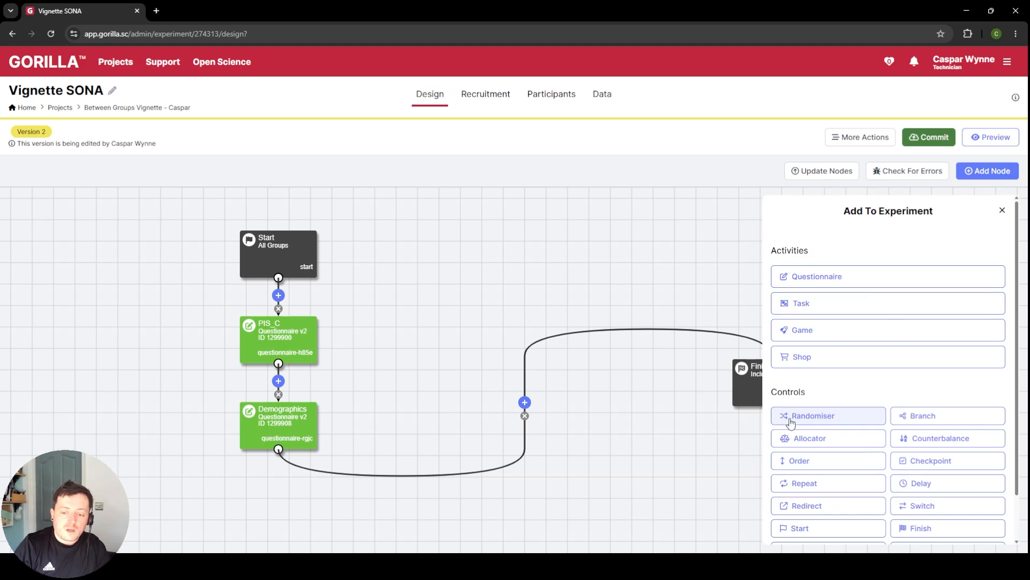
pyautogui.click(826, 416)
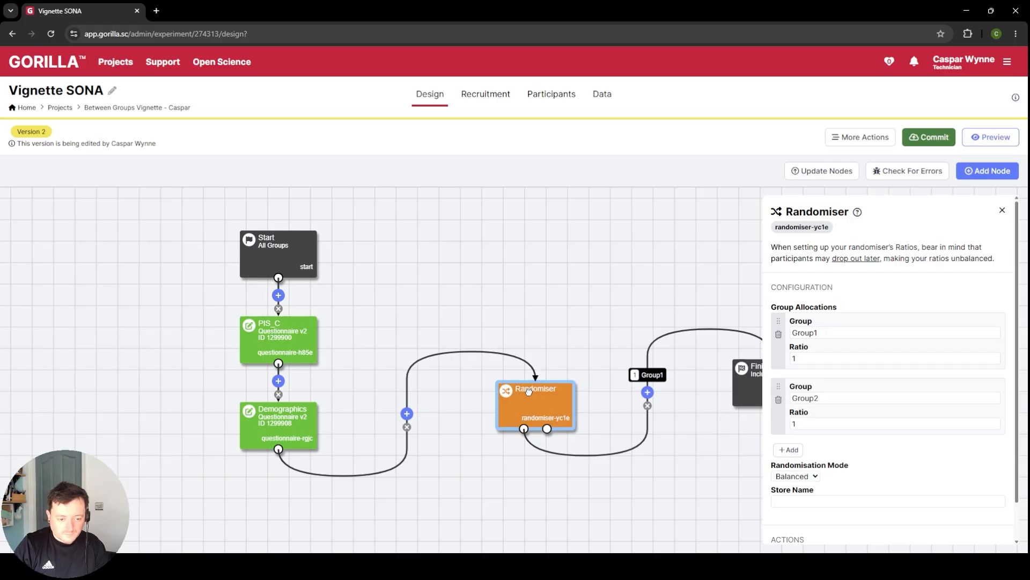
pyautogui.doubleClick(822, 332)
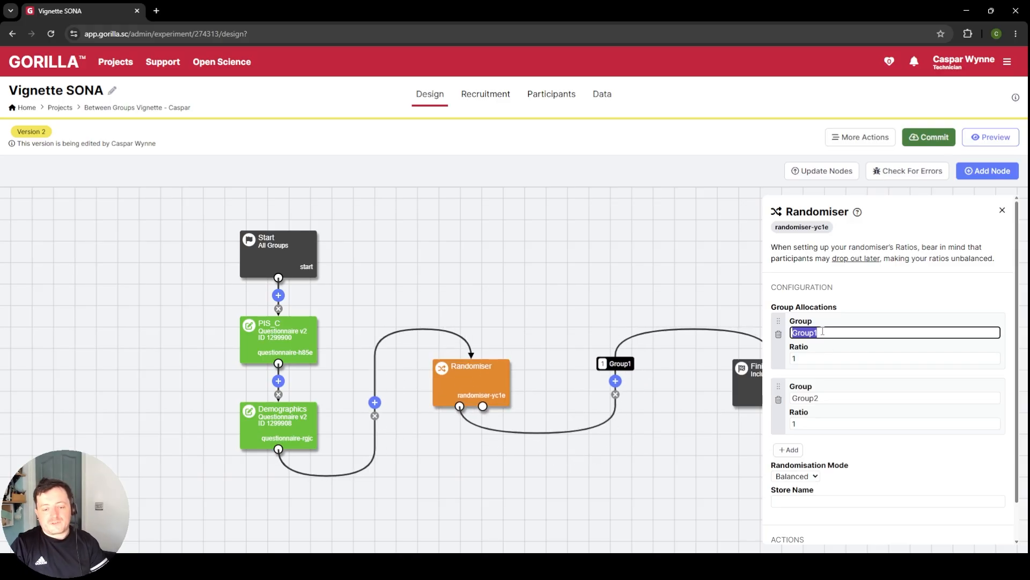
pyautogui.write('v1')
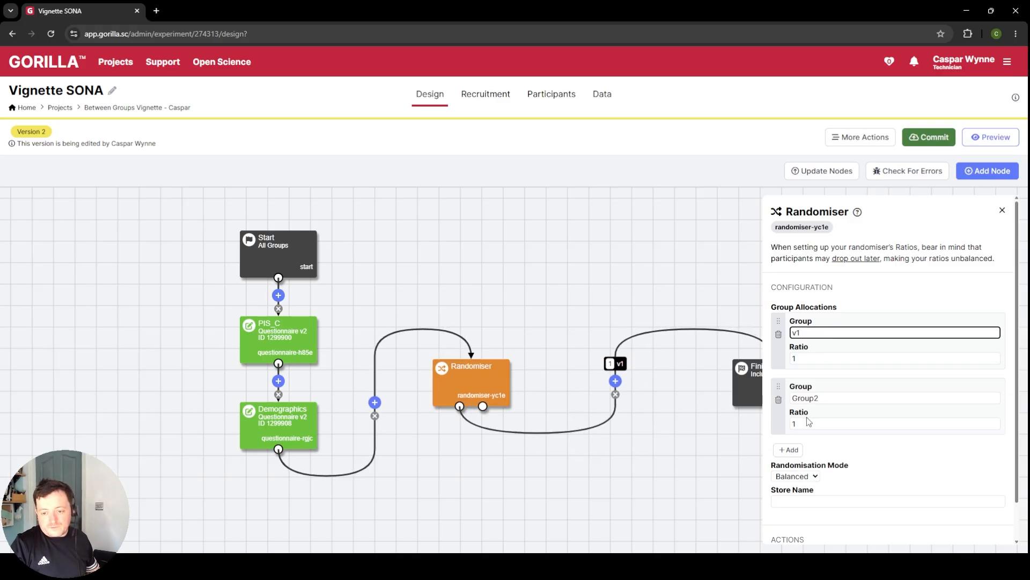
pyautogui.doubleClick(826, 398)
pyautogui.write('v2')
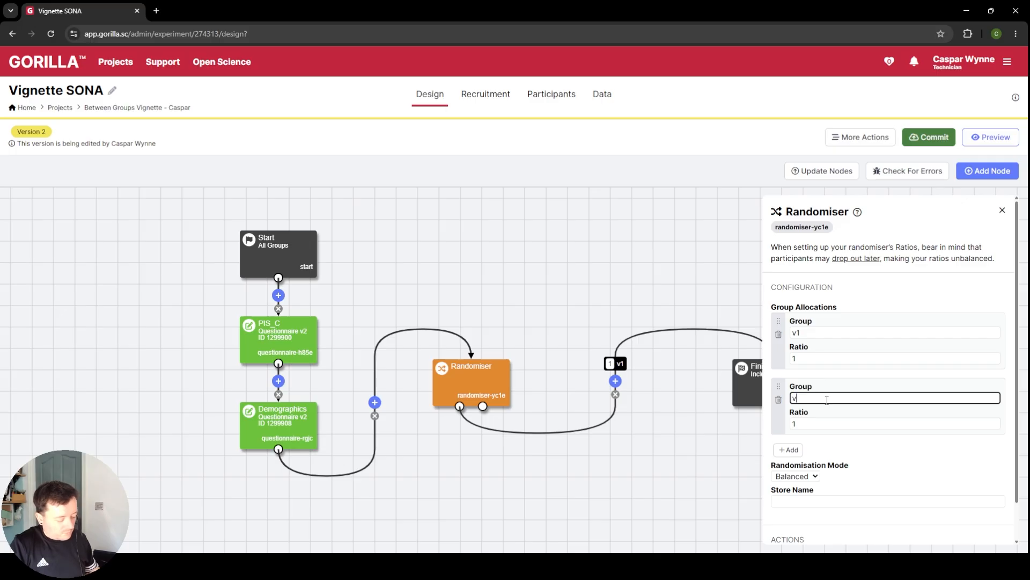
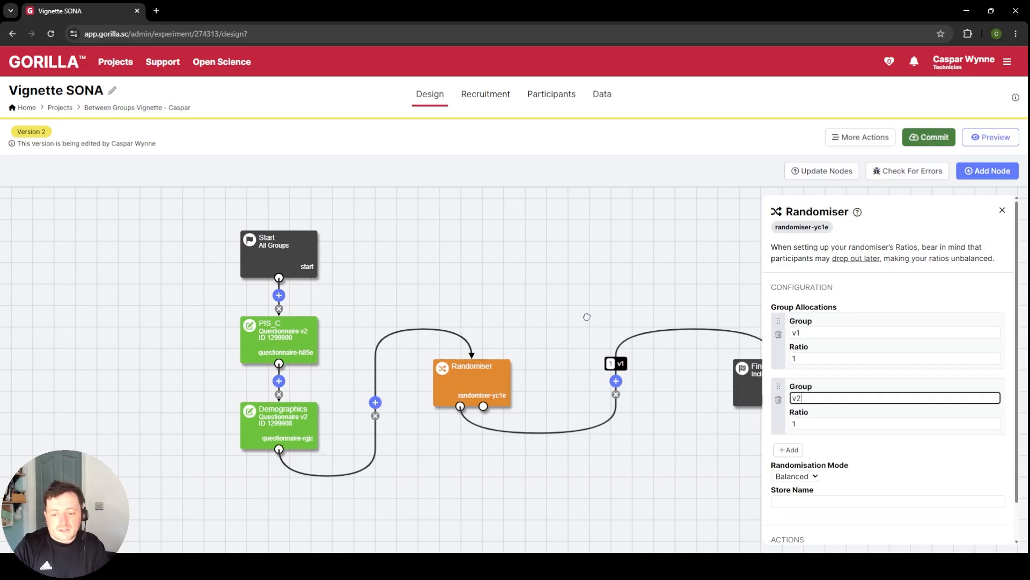
# Step: Insert the existing vignette task from the project on the Randomiser's v1 branch, ahead of the Finish node
pyautogui.scroll(-5, 587, 317)
pyautogui.scroll(6, 587, 317)
pyautogui.scroll(-5, 552, 267)
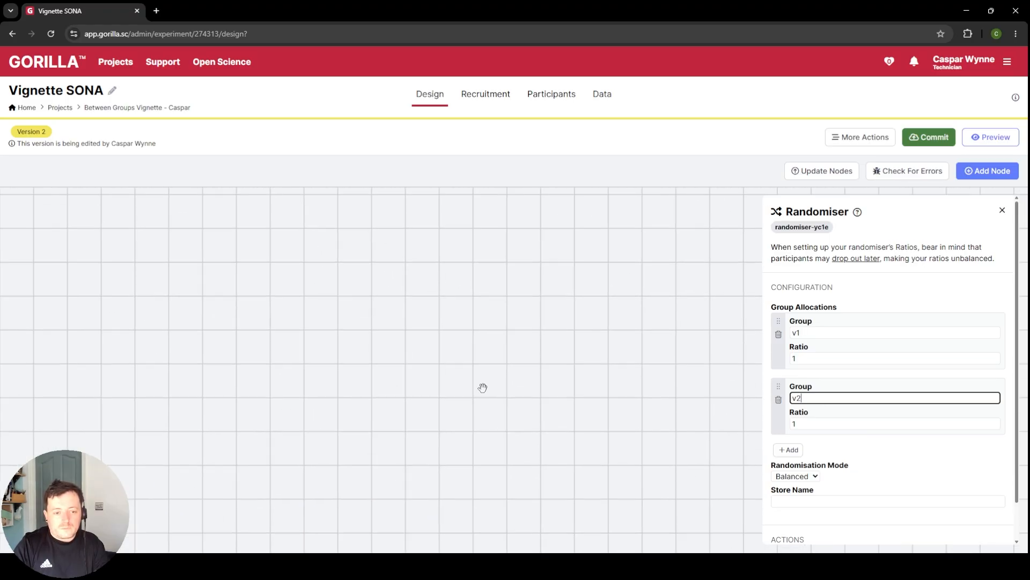
pyautogui.moveTo(513, 396); pyautogui.dragTo(534, 288)
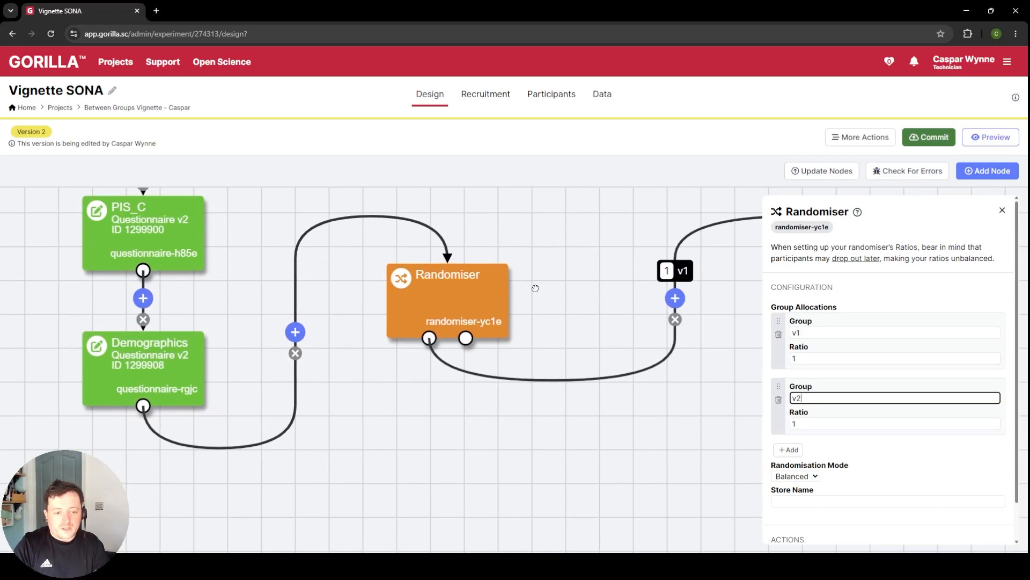
pyautogui.scroll(-5, 527, 322)
pyautogui.scroll(5, 590, 279)
pyautogui.click(676, 233)
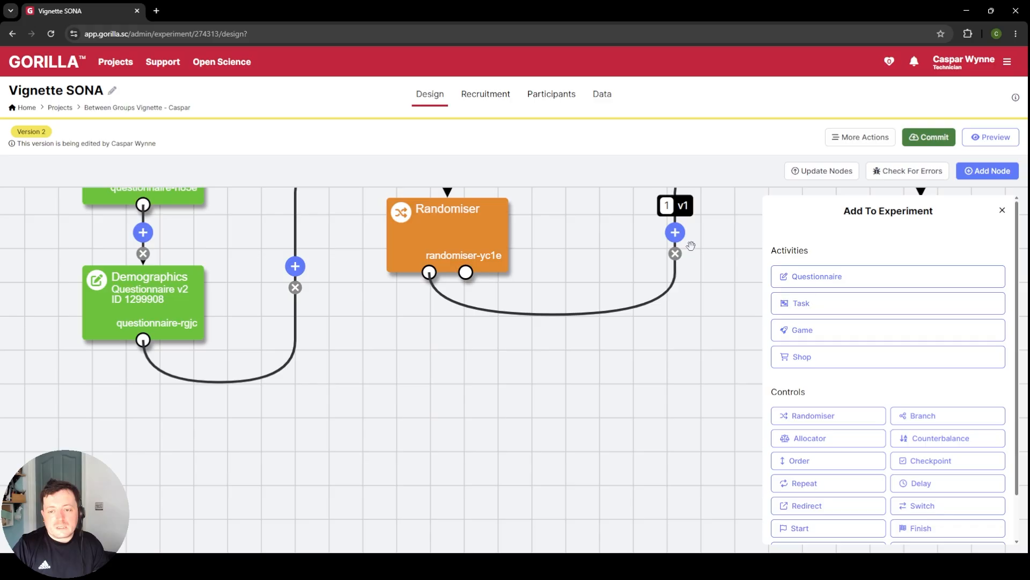
pyautogui.click(823, 303)
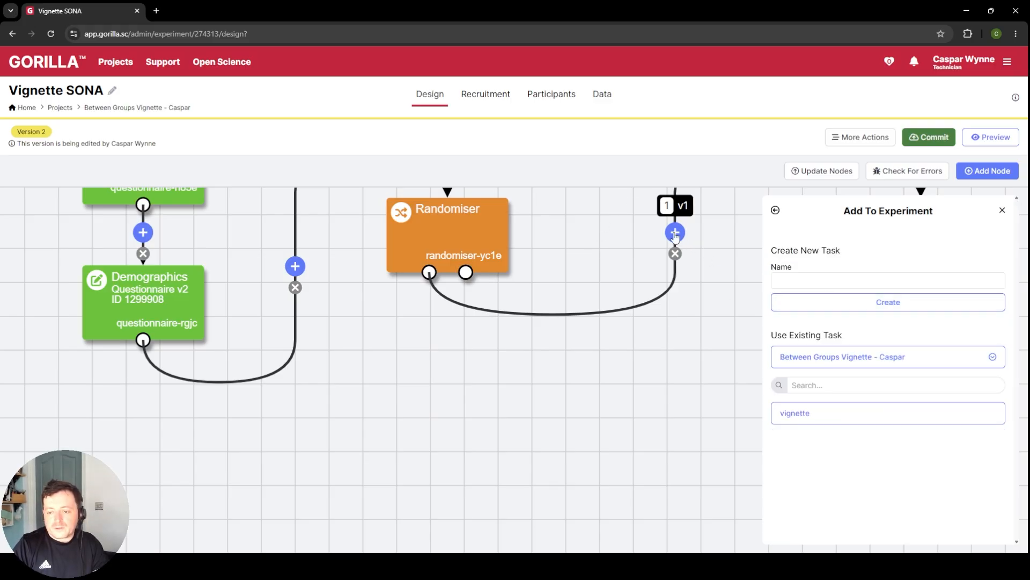
pyautogui.click(794, 413)
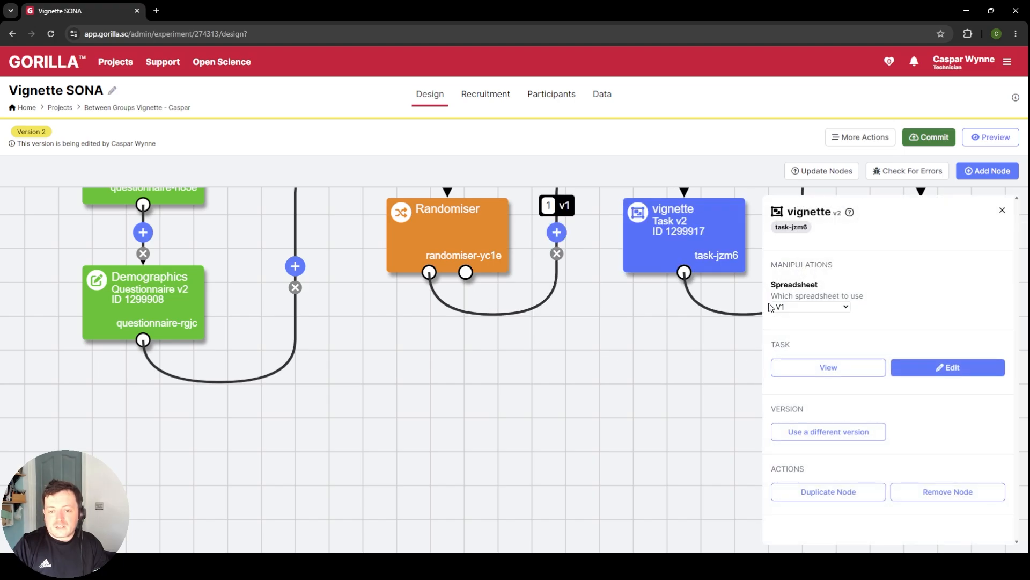
# Step: Move the vignette task node directly beneath the Randomiser, slightly offset to the left
pyautogui.scroll(-3, 678, 352)
pyautogui.moveTo(679, 352); pyautogui.dragTo(707, 413)
pyautogui.moveTo(454, 257); pyautogui.dragTo(304, 408)
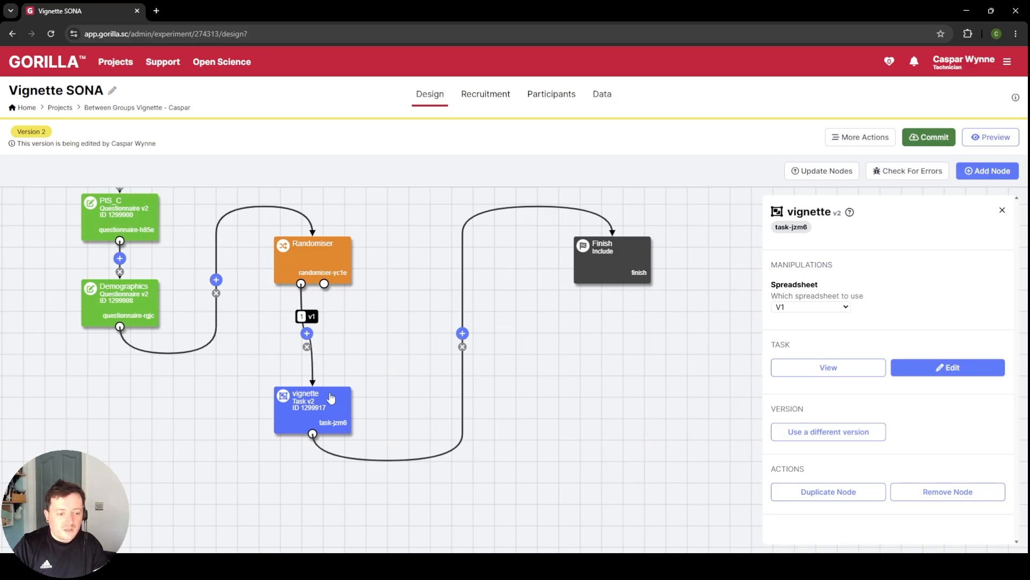
pyautogui.moveTo(338, 421); pyautogui.dragTo(317, 400)
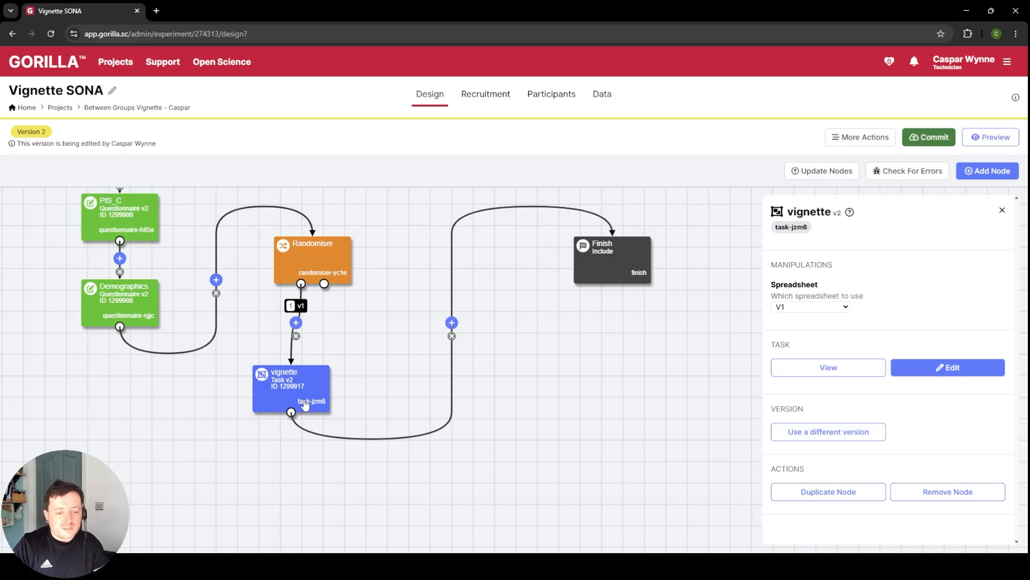
# Step: Duplicate the vignette node, connect the Randomiser's v2 output to the copy, and align both vignette nodes side by side beneath the Randomiser
pyautogui.click(843, 491)
pyautogui.scroll(-5, 560, 333)
pyautogui.scroll(5, 581, 317)
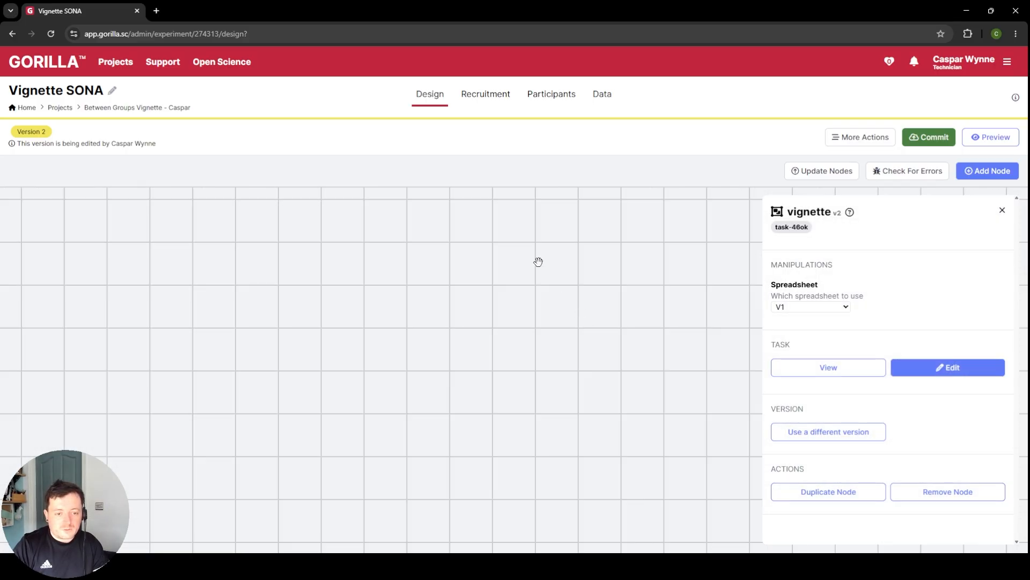
pyautogui.moveTo(538, 259); pyautogui.dragTo(509, 381)
pyautogui.moveTo(510, 326); pyautogui.dragTo(489, 385)
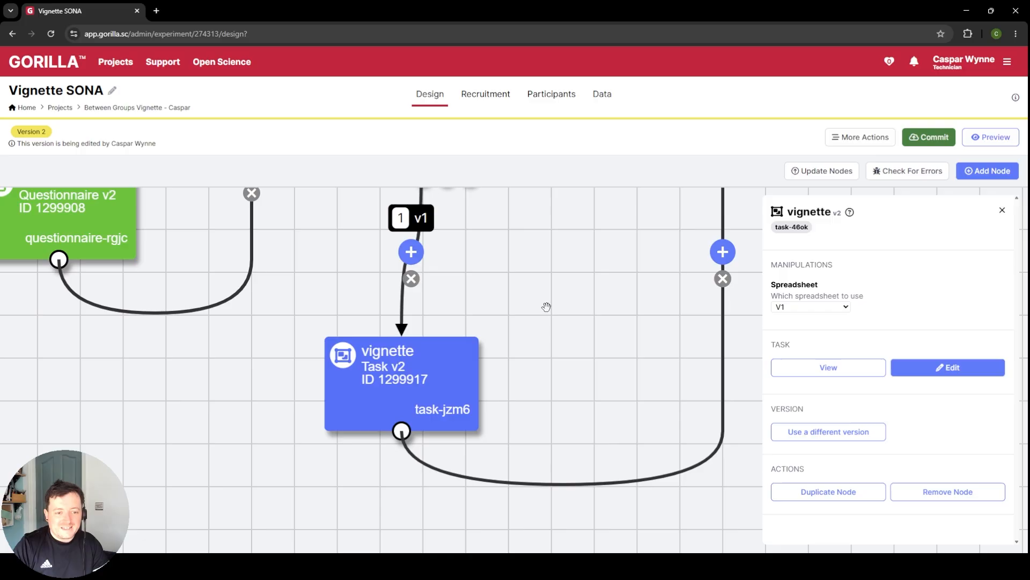
pyautogui.scroll(-5, 545, 305)
pyautogui.moveTo(514, 305); pyautogui.dragTo(539, 365)
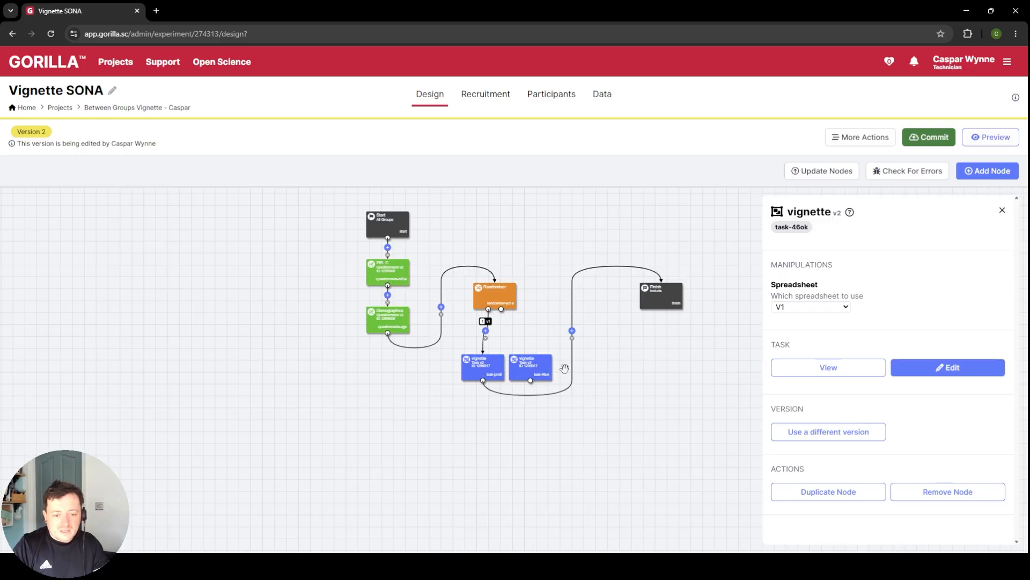
pyautogui.moveTo(468, 299); pyautogui.dragTo(443, 348)
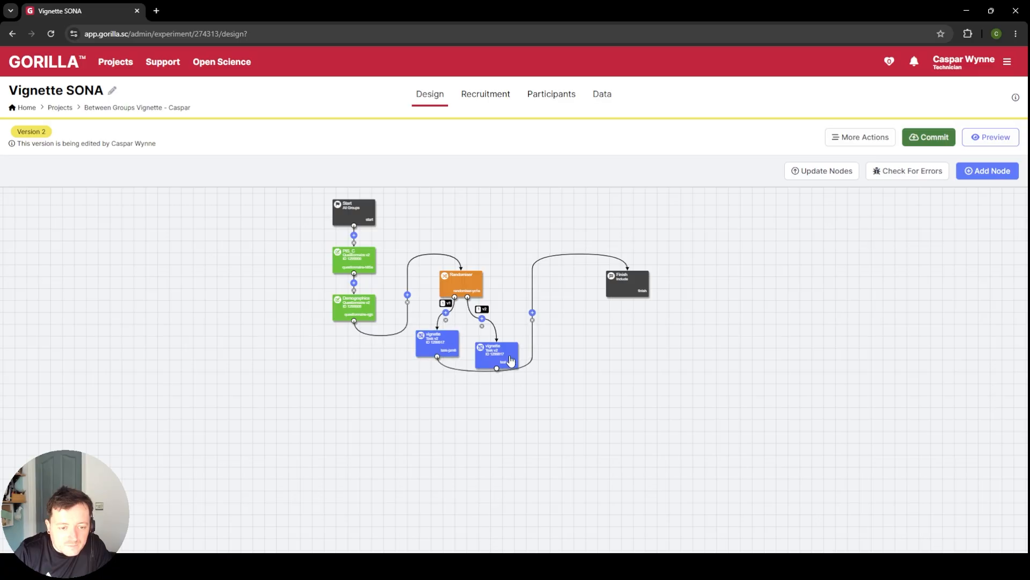
pyautogui.moveTo(508, 357); pyautogui.dragTo(495, 342)
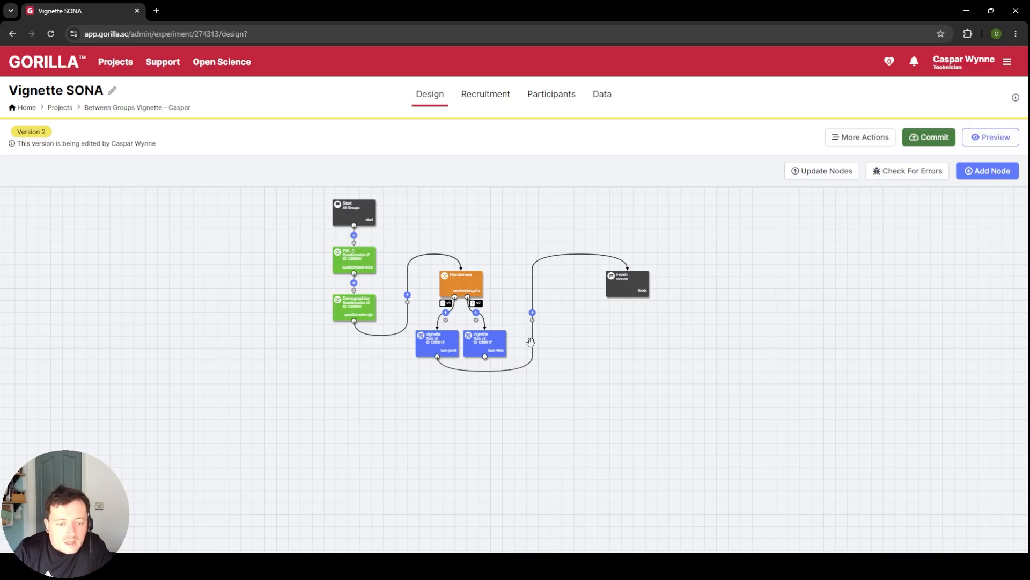
# Step: Insert the existing Debrief questionnaire before Finish, centre it beneath the two vignette nodes, and link both of them to it
pyautogui.click(533, 314)
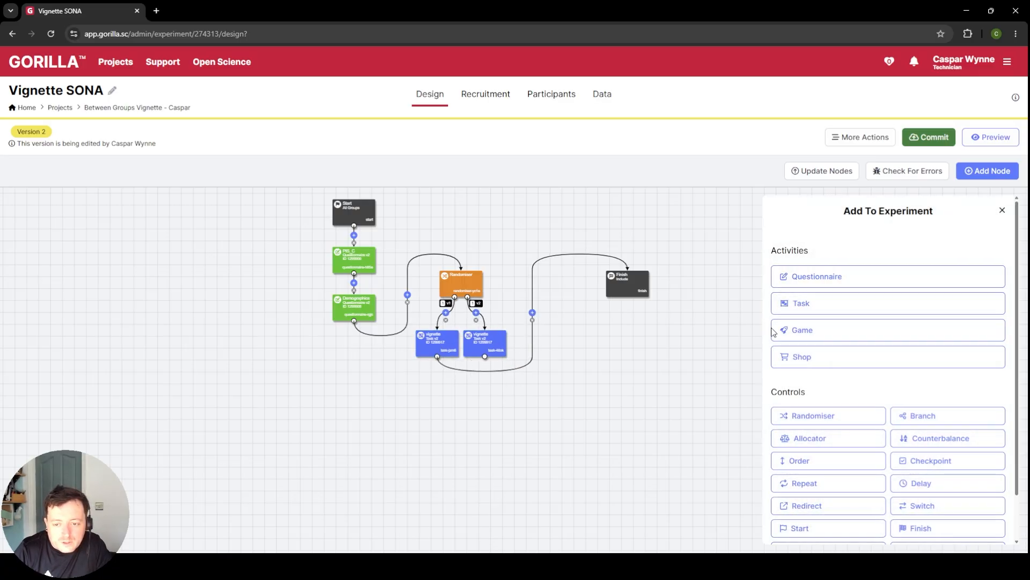
pyautogui.scroll(-1, 870, 466)
pyautogui.click(826, 228)
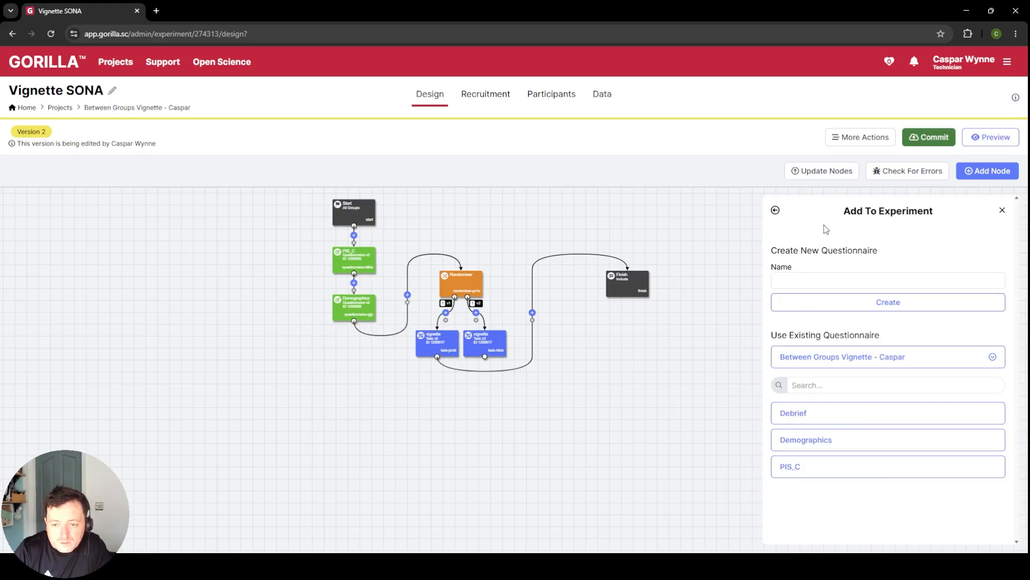
pyautogui.click(830, 415)
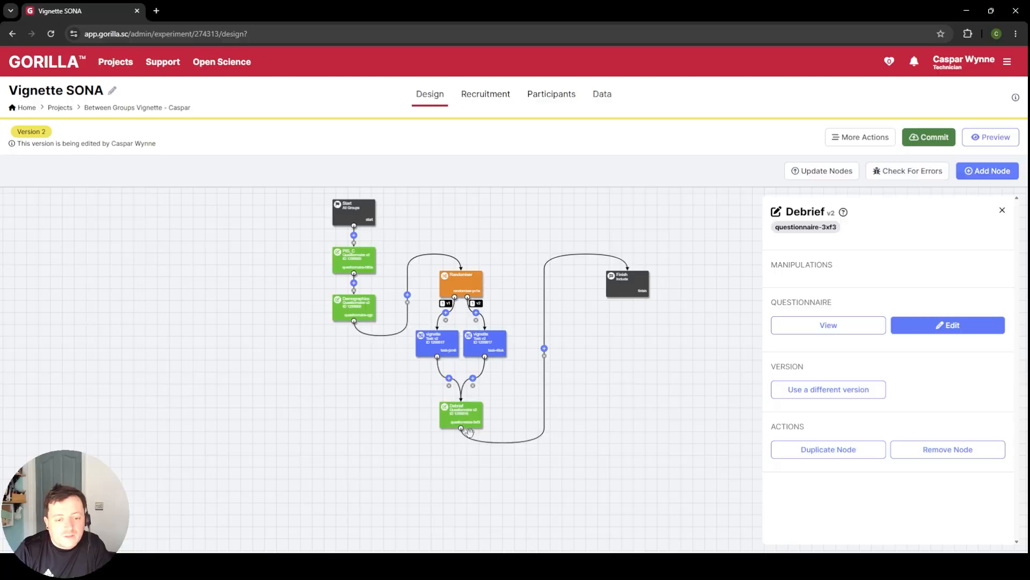
pyautogui.click(463, 393)
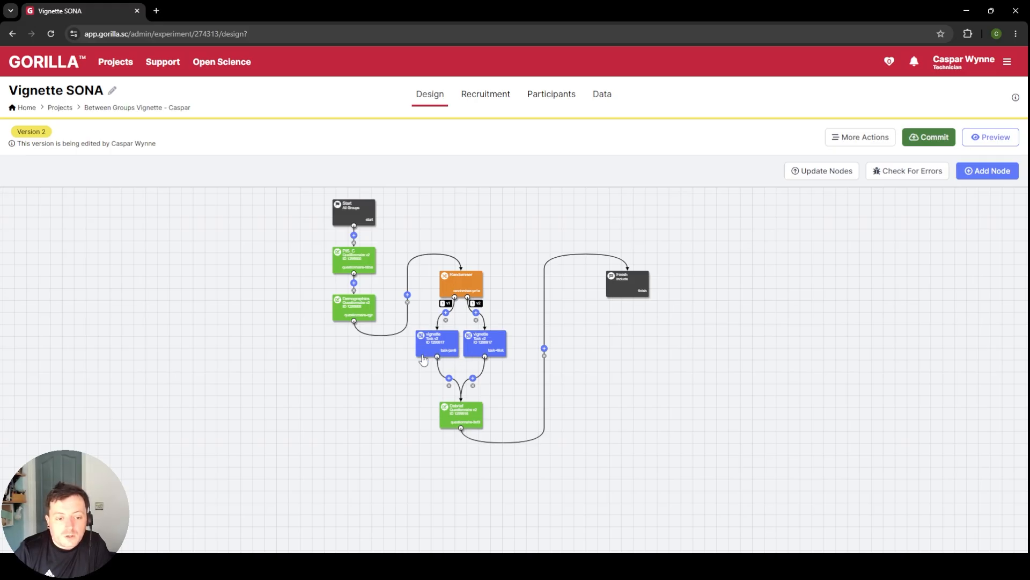
# Step: Assign spreadsheet V1 to the vignette task on the v1 branch and spreadsheet v2 to the one on the v2 branch
pyautogui.click(440, 343)
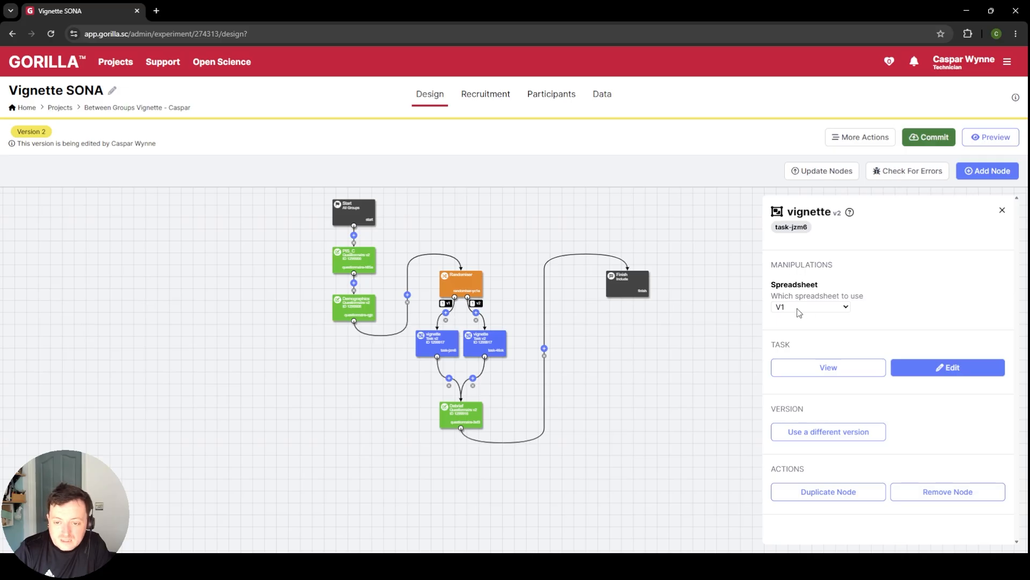
pyautogui.click(488, 348)
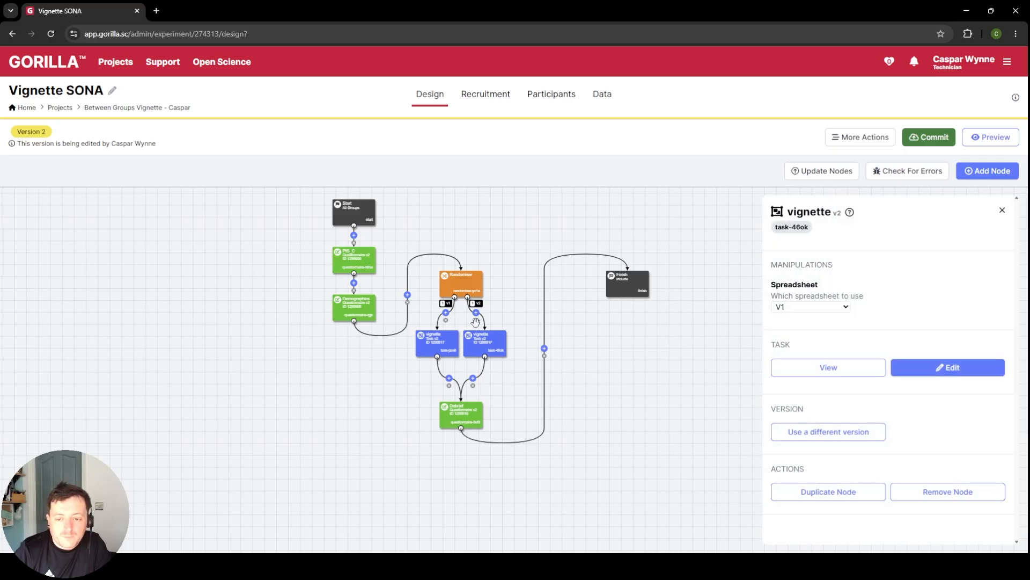
pyautogui.click(807, 332)
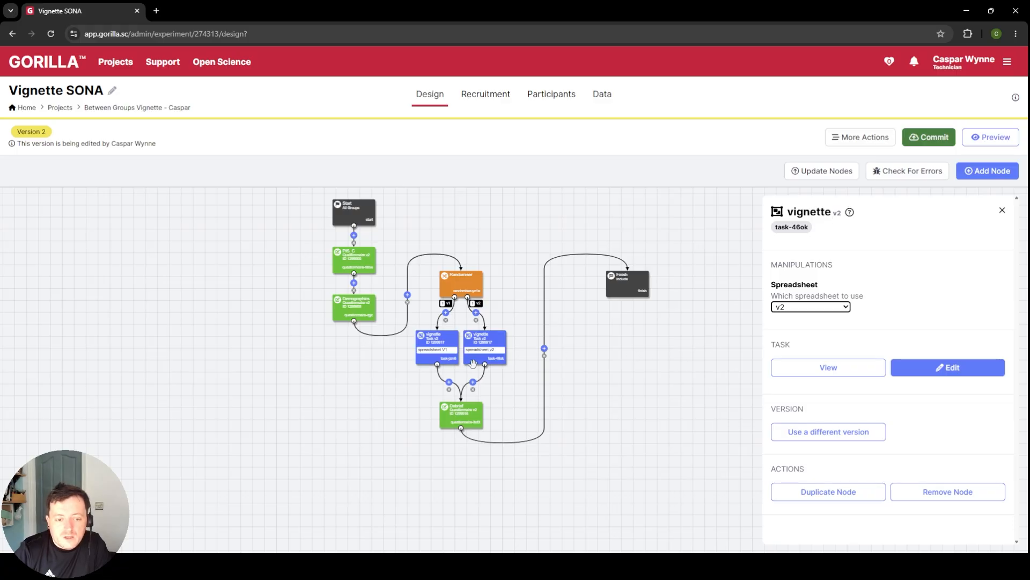
pyautogui.scroll(4, 449, 357)
pyautogui.scroll(-4, 474, 331)
pyautogui.moveTo(576, 345); pyautogui.dragTo(397, 366)
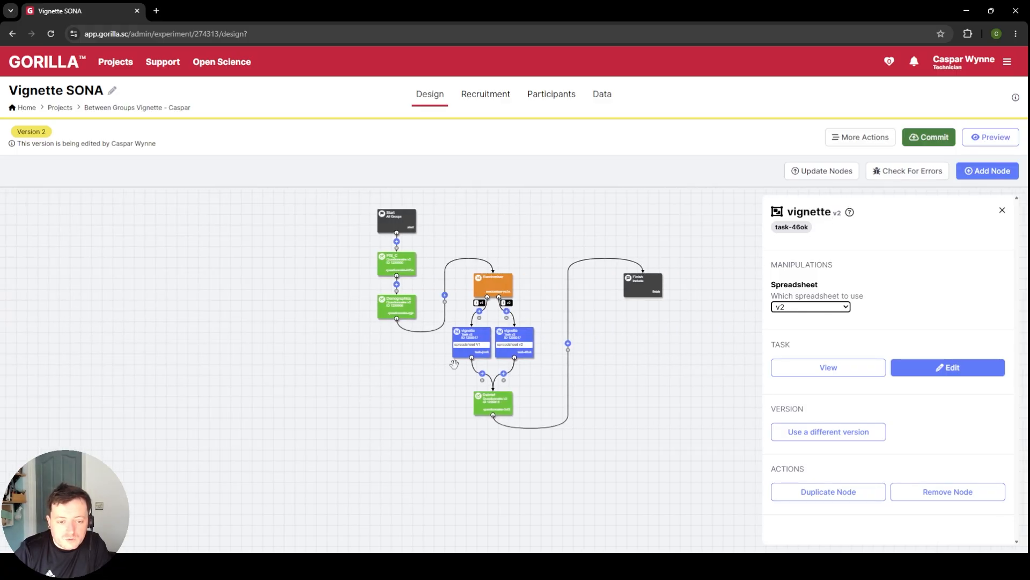
pyautogui.scroll(4, 482, 350)
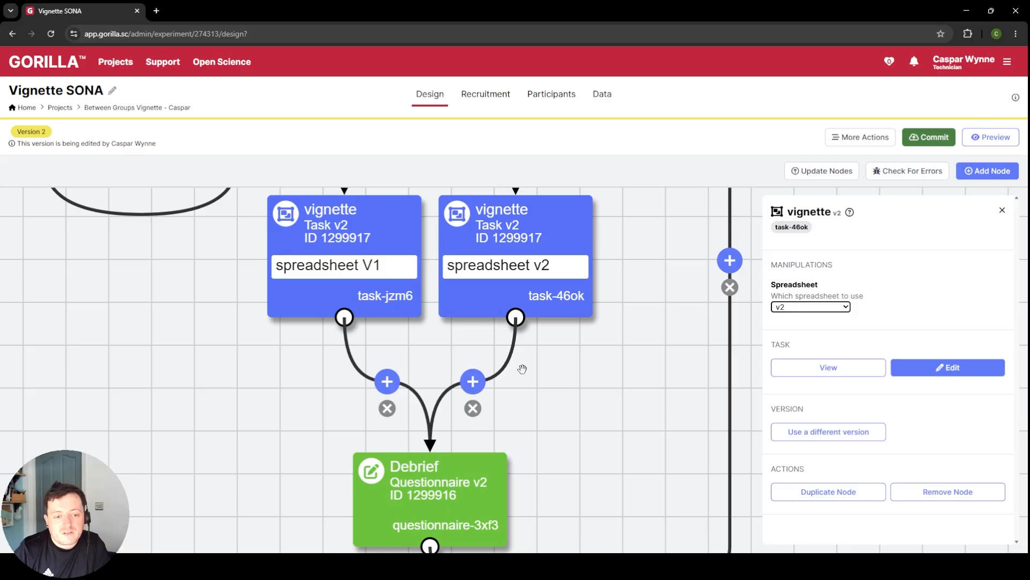
pyautogui.moveTo(522, 369); pyautogui.dragTo(530, 494)
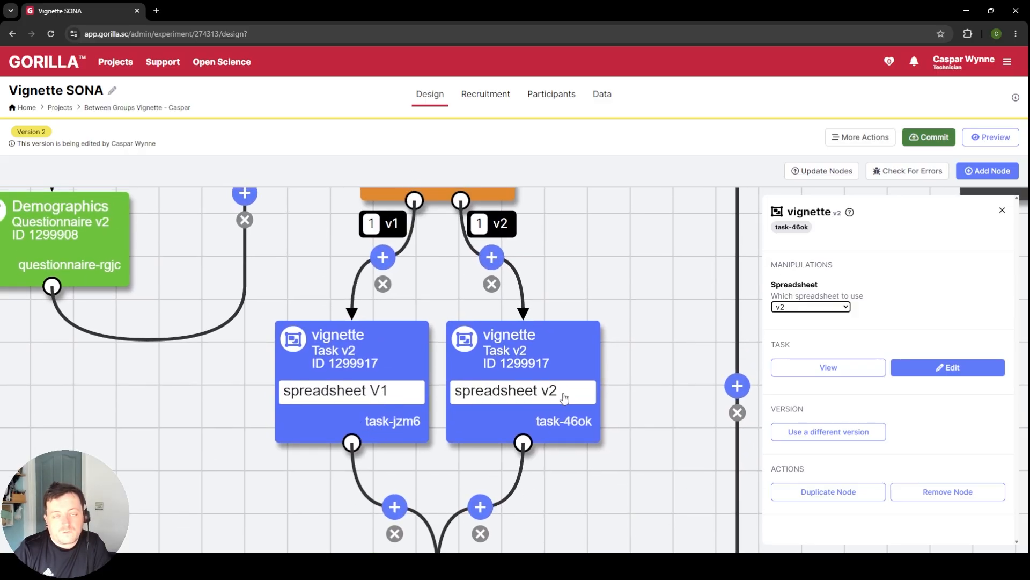
pyautogui.click(1002, 210)
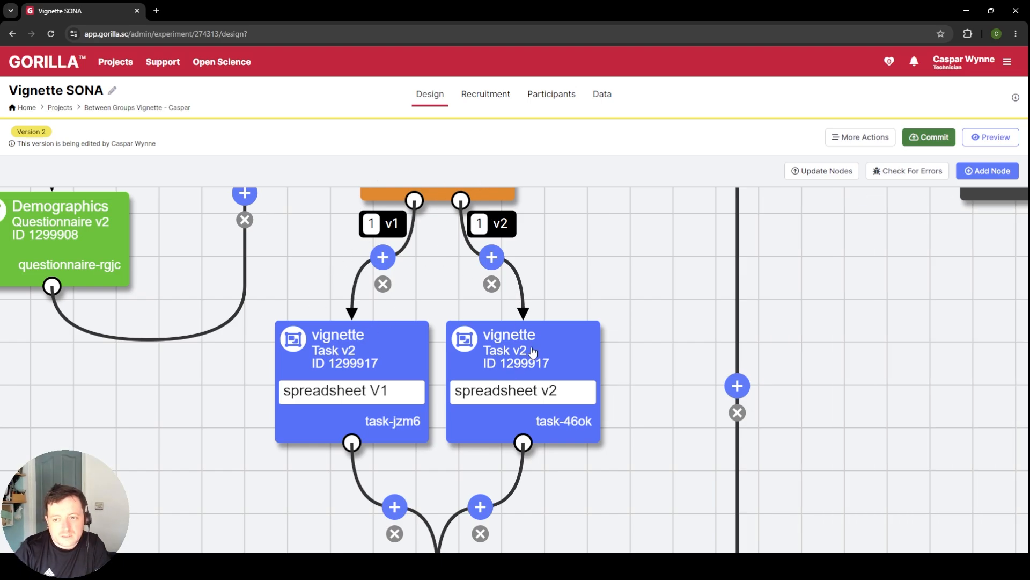
# Step: Preview the experiment, pass the participant information sheet, tick all five consent statements and continue to the demographics
pyautogui.click(999, 137)
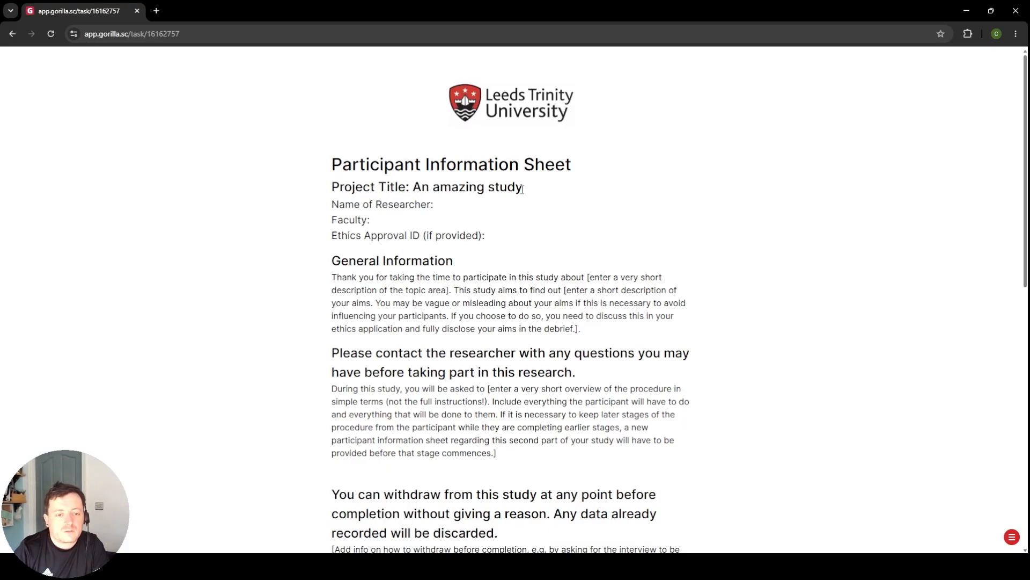
pyautogui.scroll(-12, 522, 189)
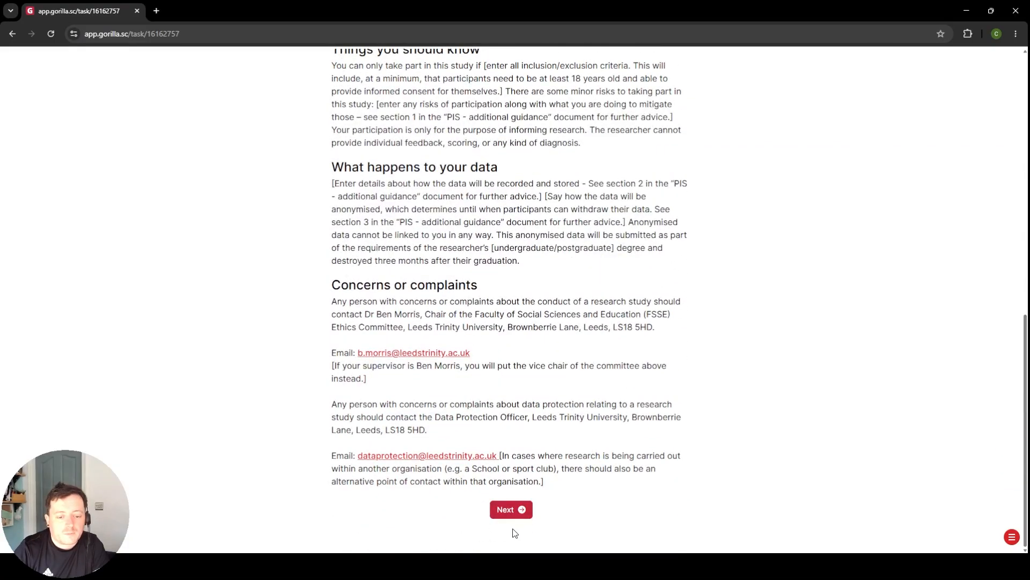
pyautogui.click(511, 511)
pyautogui.click(603, 224)
pyautogui.click(604, 285)
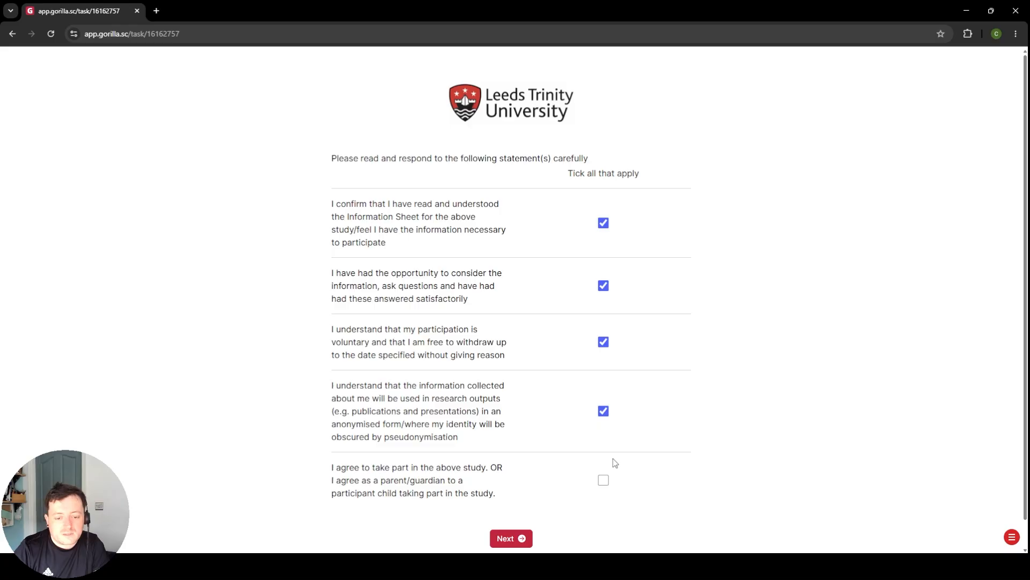
pyautogui.click(603, 480)
pyautogui.click(504, 531)
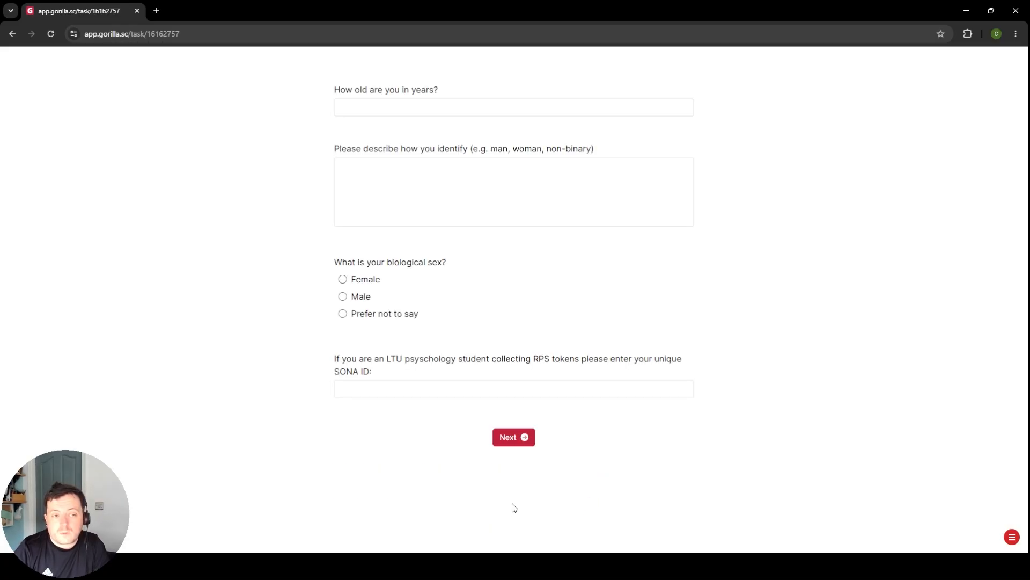
# Step: Complete the demographics page with age 22, identity "man" and biological sex Male, fill in the SONA ID, and submit it
pyautogui.click(440, 105)
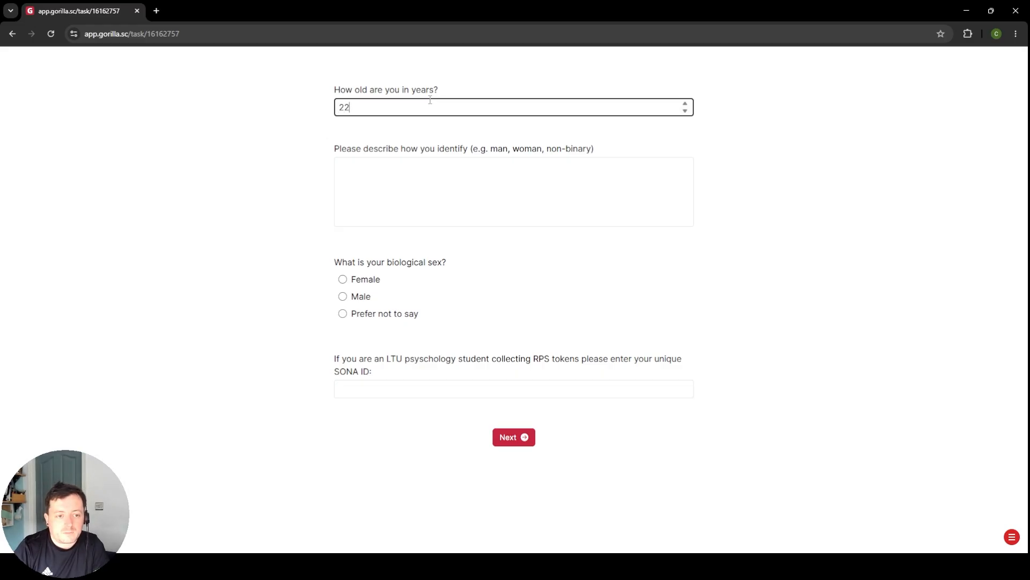
pyautogui.click(448, 192)
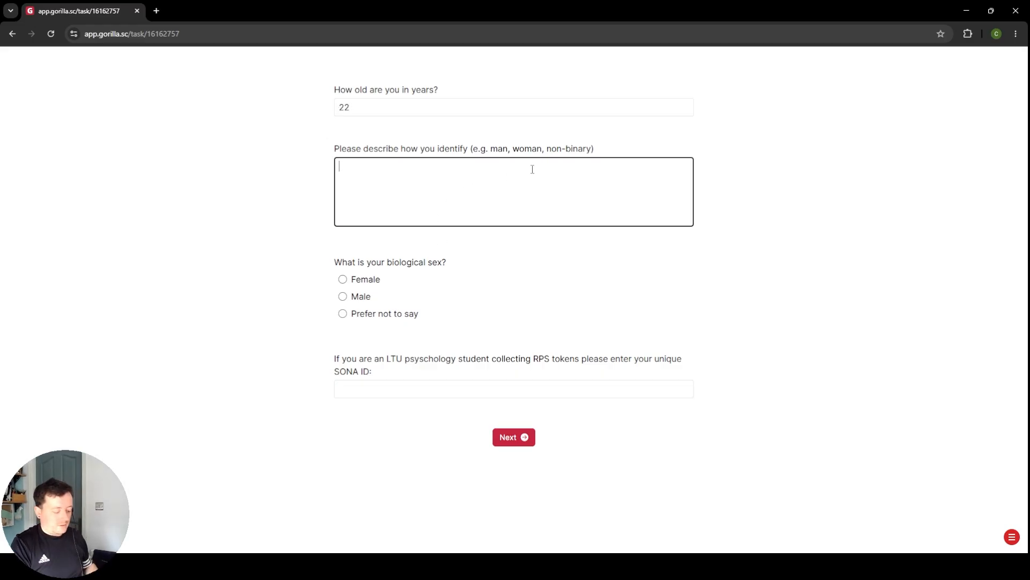
pyautogui.press('Tab')
pyautogui.press('Tab')
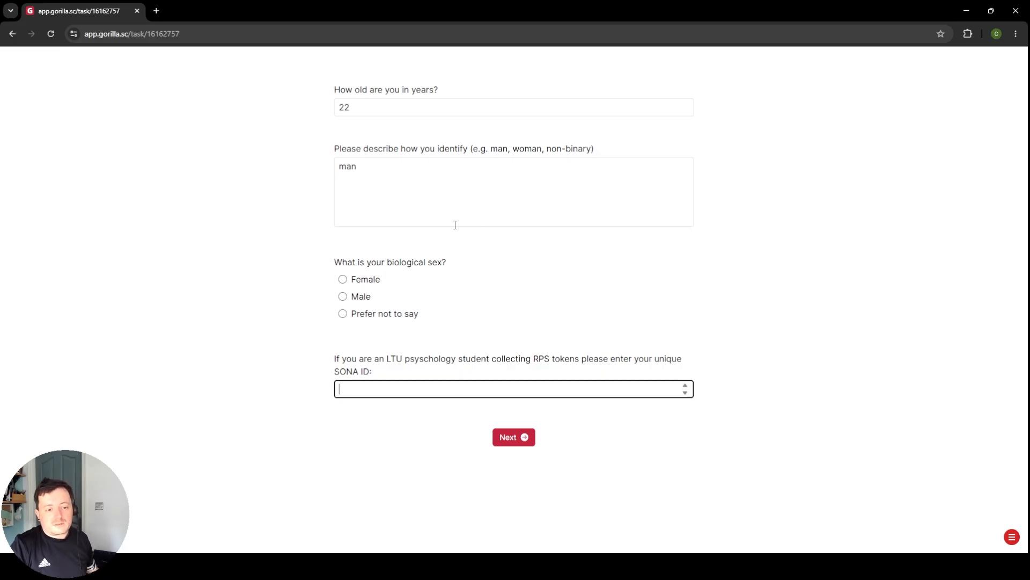
pyautogui.click(368, 294)
pyautogui.click(502, 386)
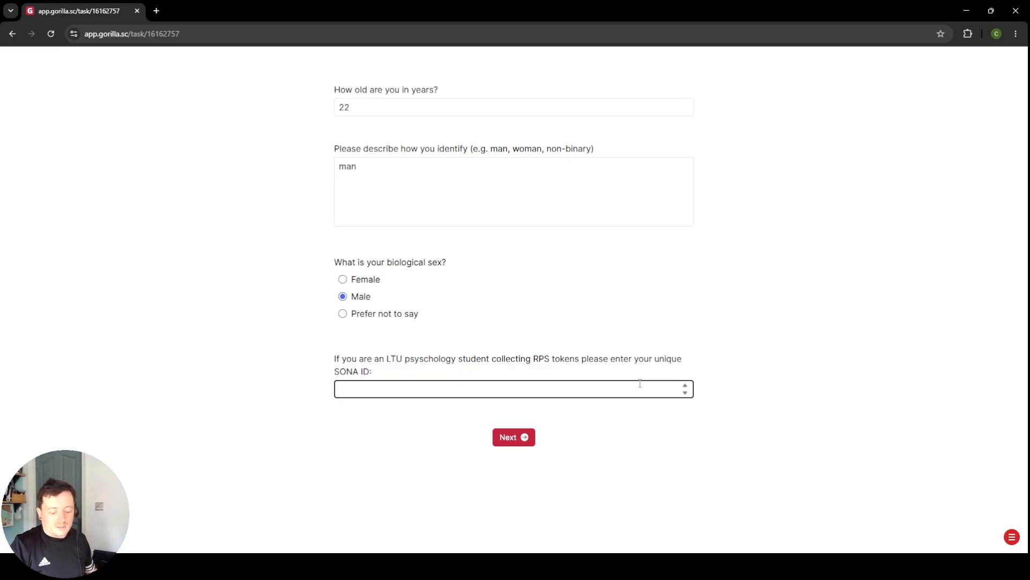
pyautogui.click(511, 437)
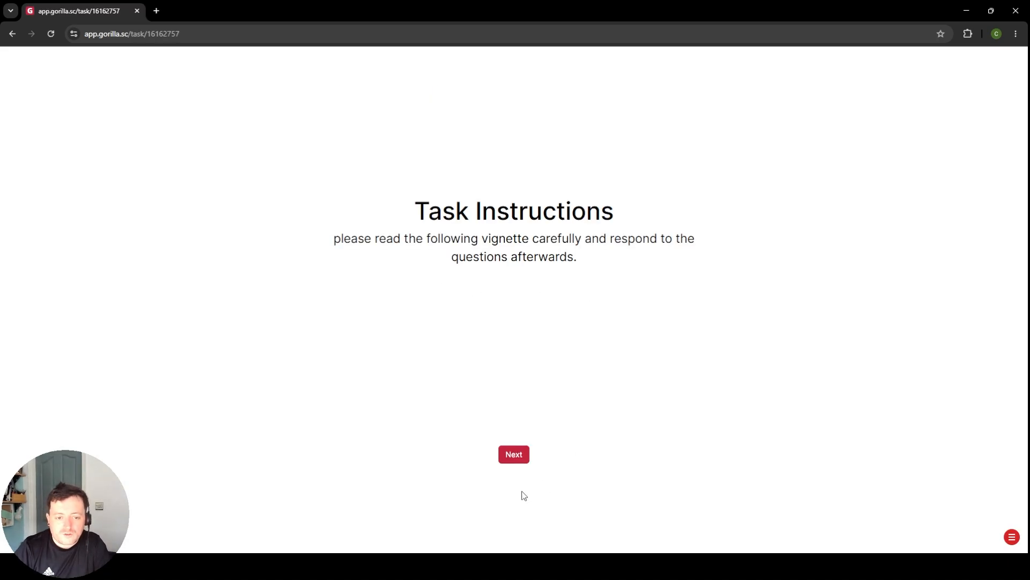
# Step: Advance past the task instructions and the vignette text, and judge the offender as Guilty
pyautogui.click(514, 453)
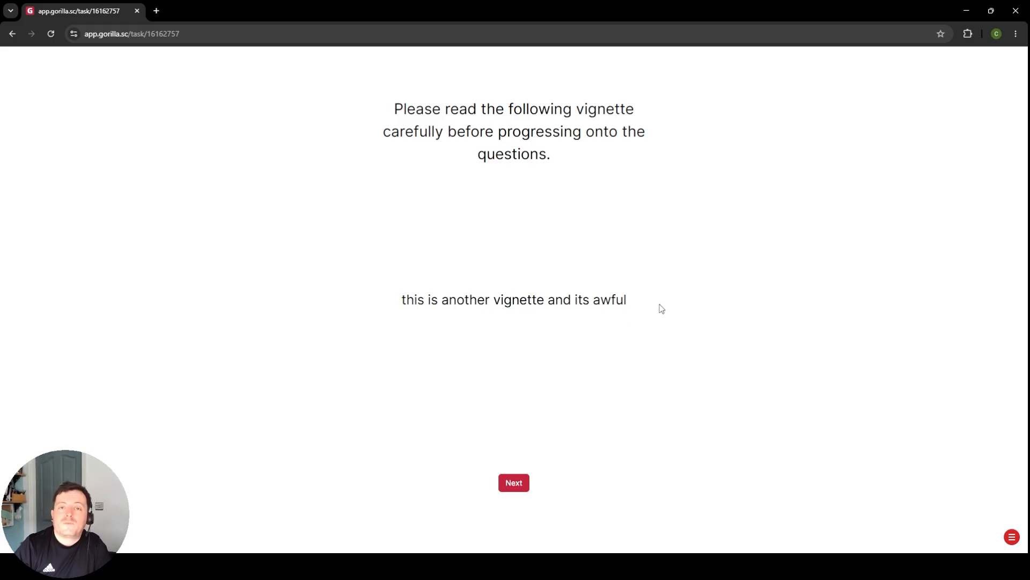
pyautogui.click(512, 483)
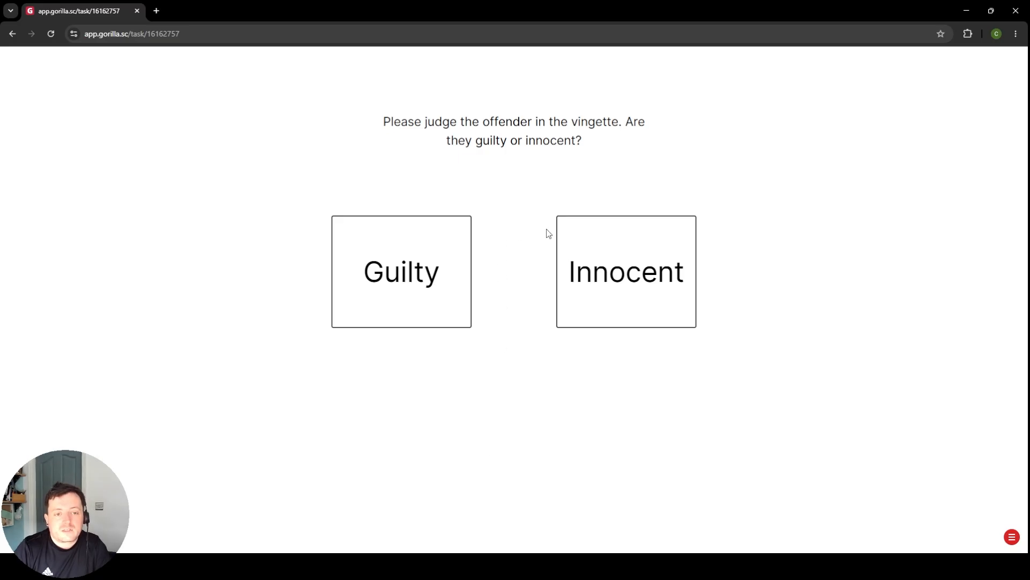
pyautogui.click(339, 265)
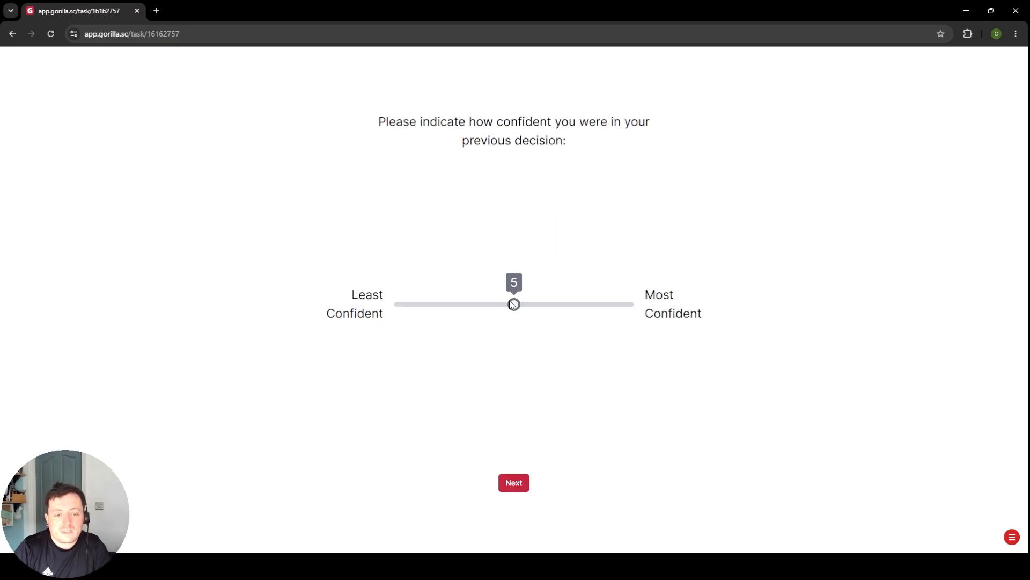
# Step: Rate the confidence in the decision at the Least Confident end, read through the debrief, and exit the preview to the experiment design
pyautogui.moveTo(514, 304); pyautogui.dragTo(394, 304)
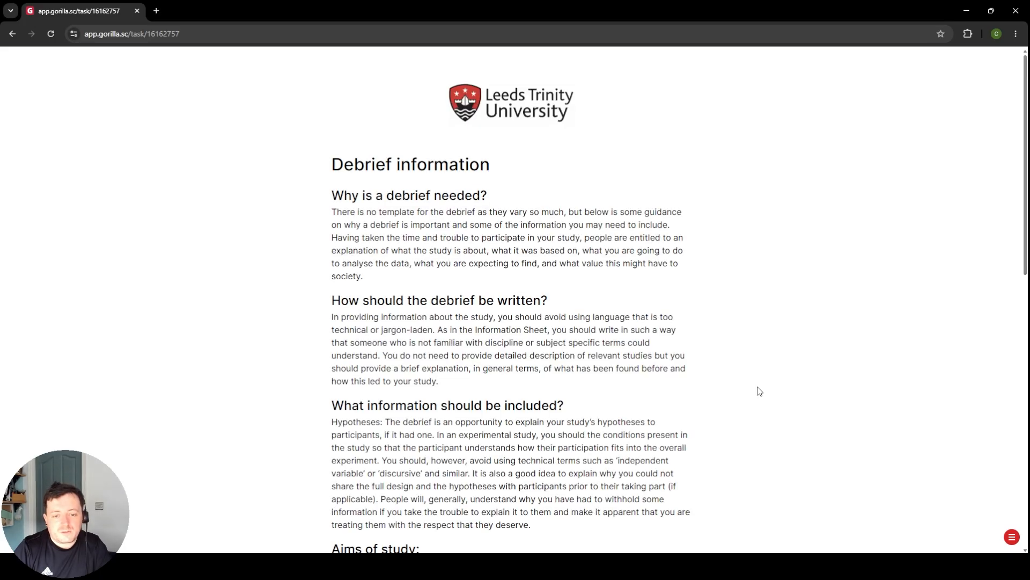
pyautogui.scroll(-8, 759, 391)
pyautogui.click(1016, 543)
pyautogui.click(974, 515)
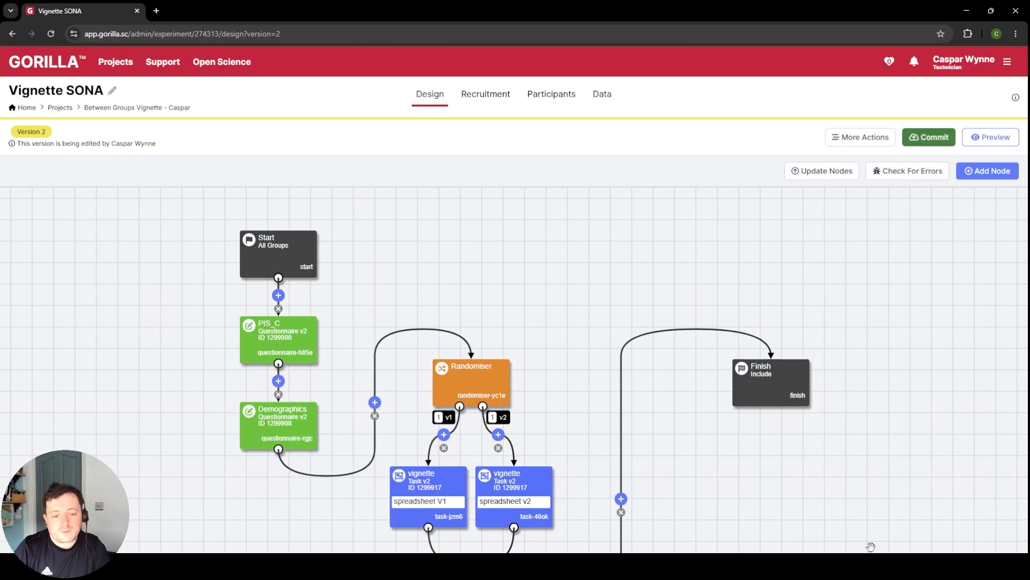
# Step: Commit version 2 of the experiment with the description "built workflow of the experiment - for SONA"
pyautogui.moveTo(613, 327); pyautogui.dragTo(633, 231)
pyautogui.moveTo(582, 295); pyautogui.dragTo(568, 269)
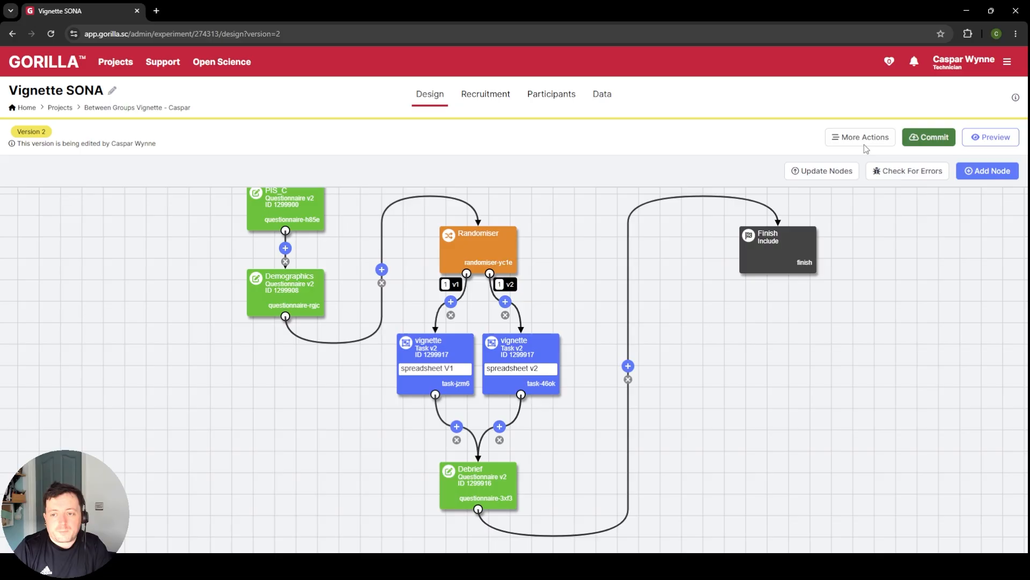
pyautogui.click(945, 141)
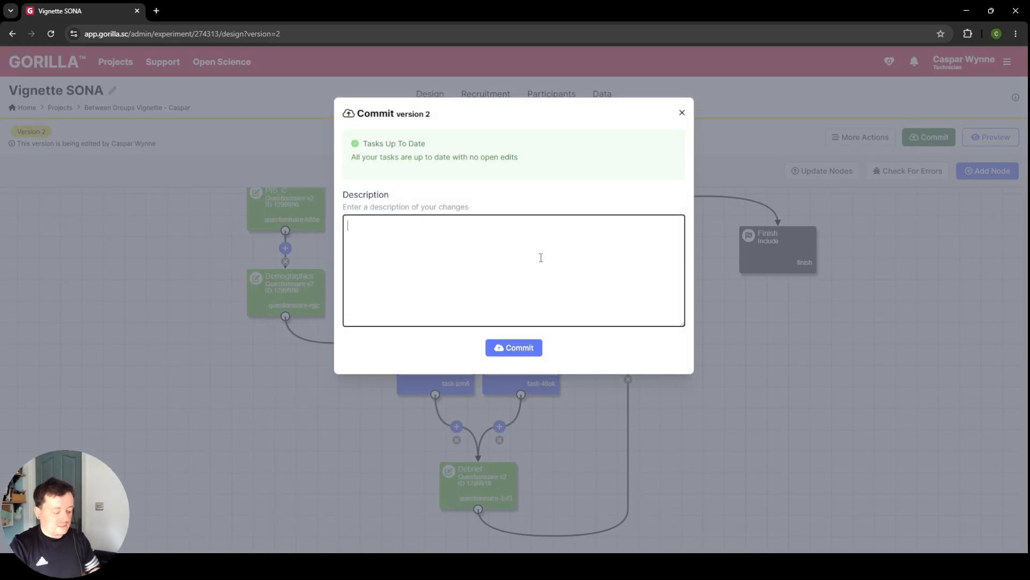
pyautogui.write('built work')
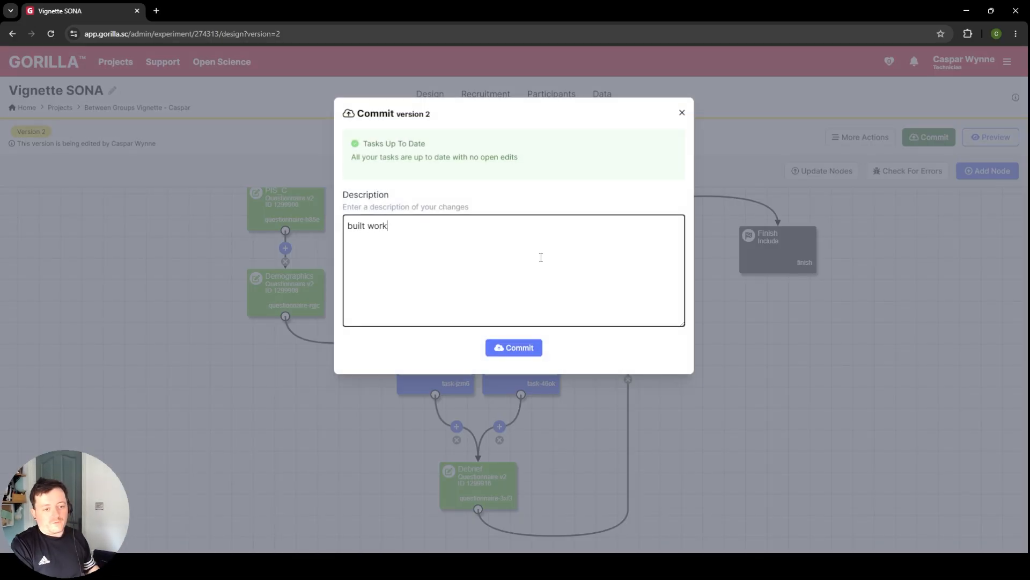
pyautogui.write('flow of the ex')
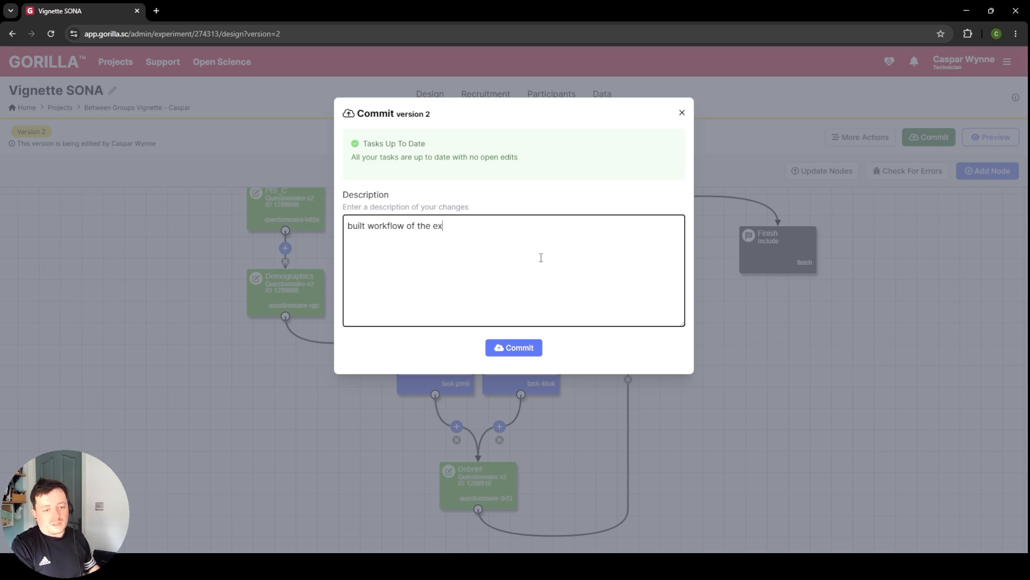
pyautogui.write('periment - for SONA')
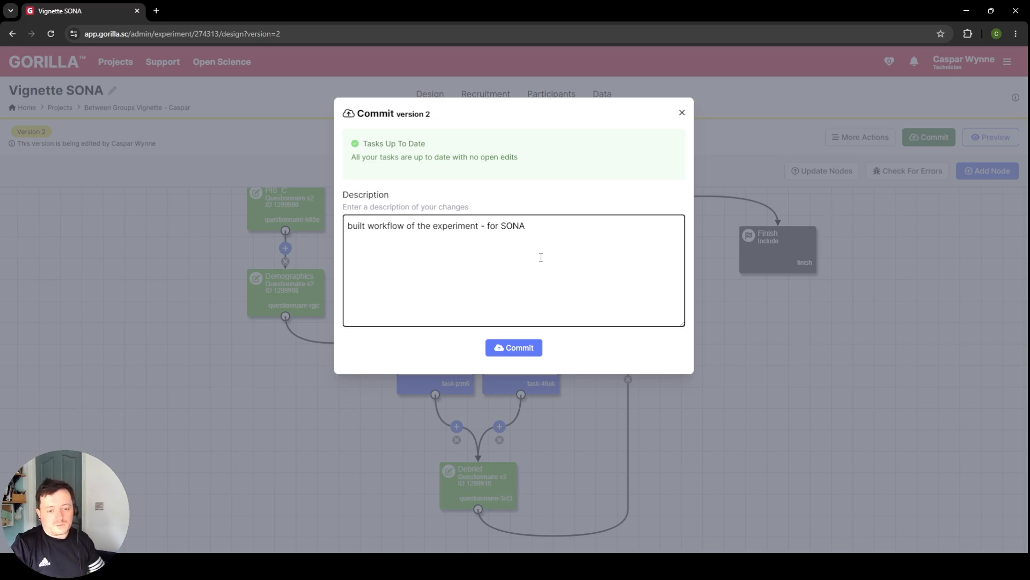
pyautogui.click(514, 343)
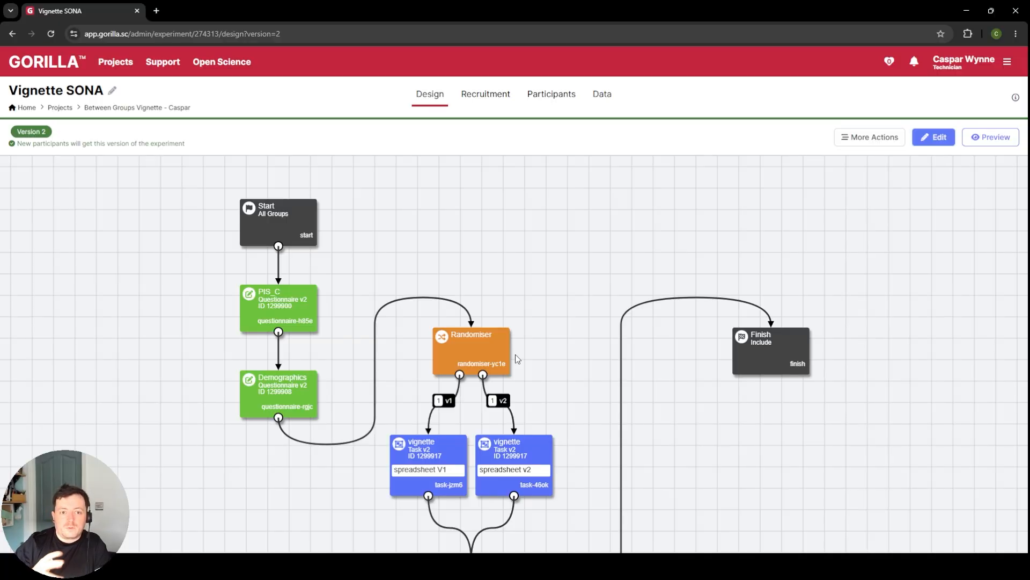
# Step: Review the experiment's available recruitment policies, covering the link, email and recruitment service options
pyautogui.click(481, 104)
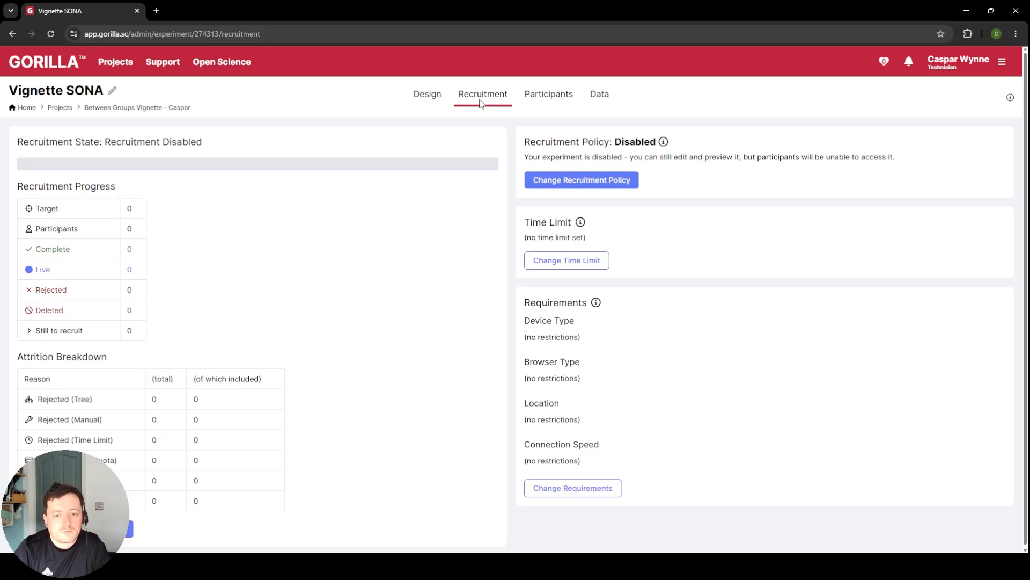
pyautogui.click(584, 182)
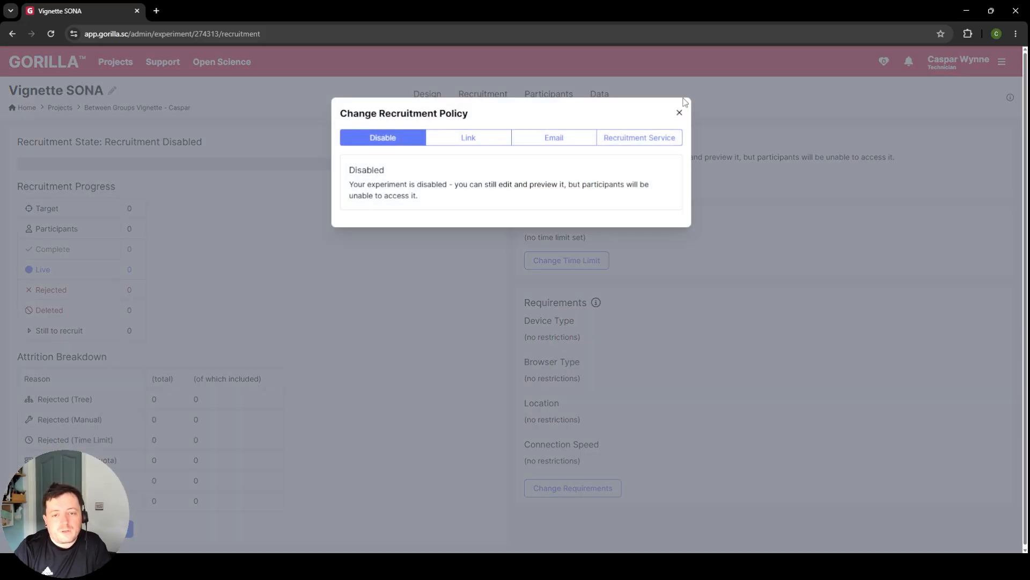
pyautogui.click(679, 112)
pyautogui.click(591, 185)
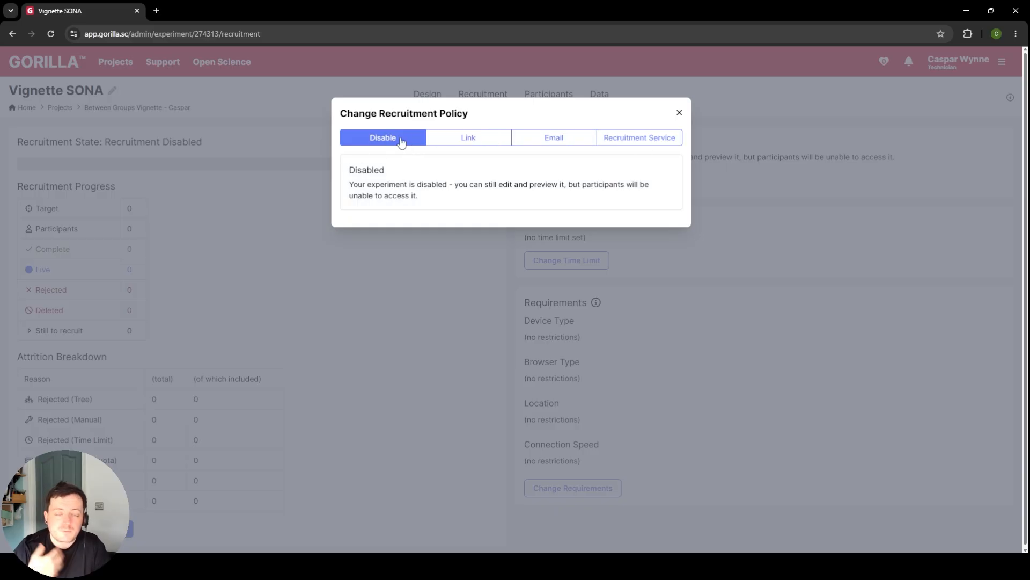
pyautogui.click(468, 138)
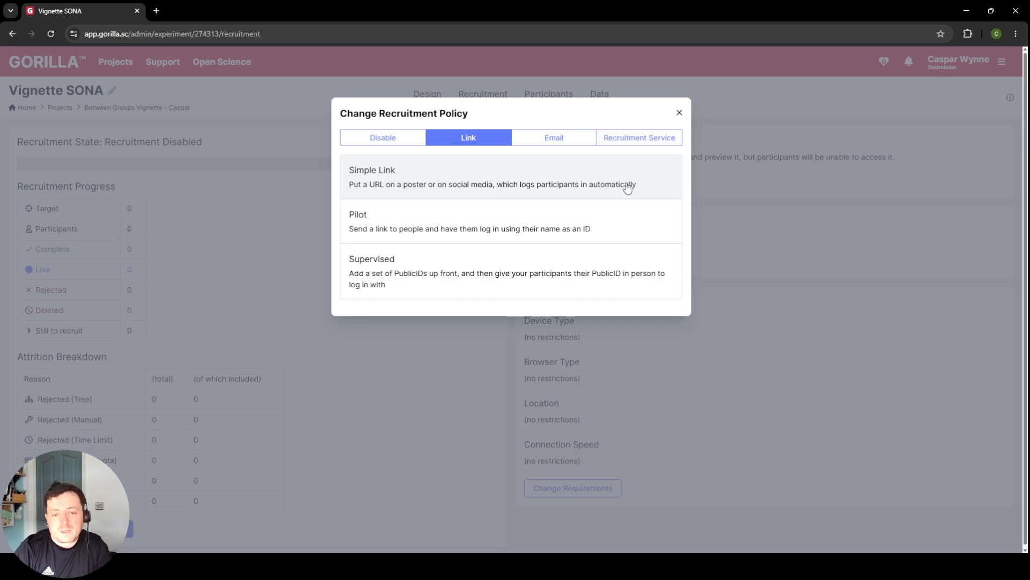
pyautogui.click(569, 141)
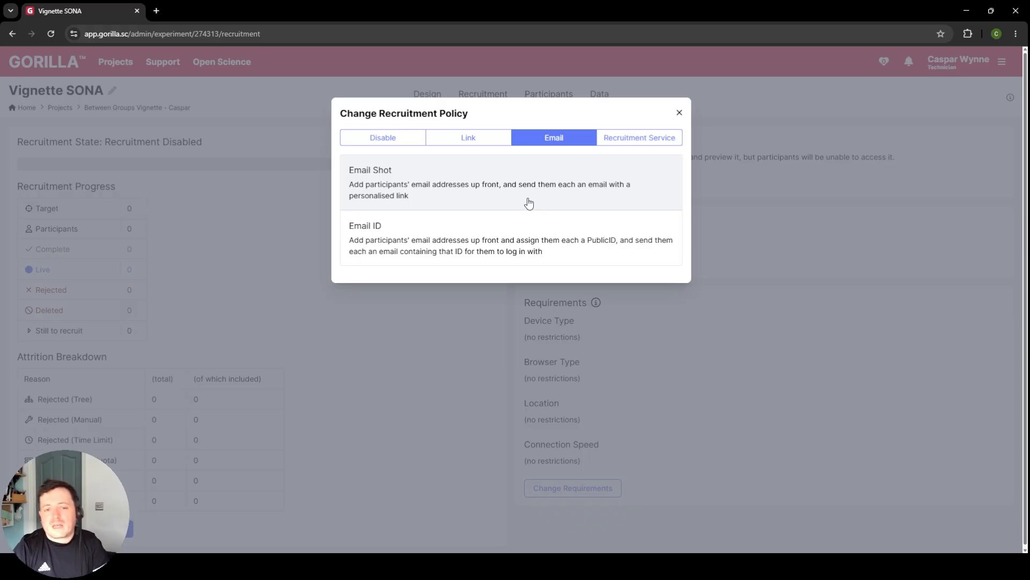
pyautogui.click(634, 138)
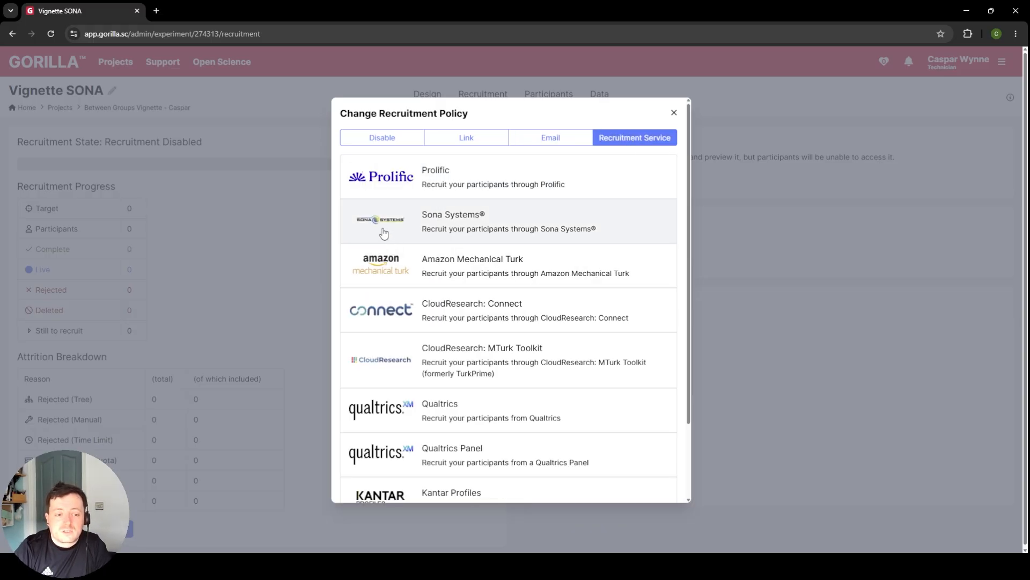
pyautogui.scroll(-3, 384, 233)
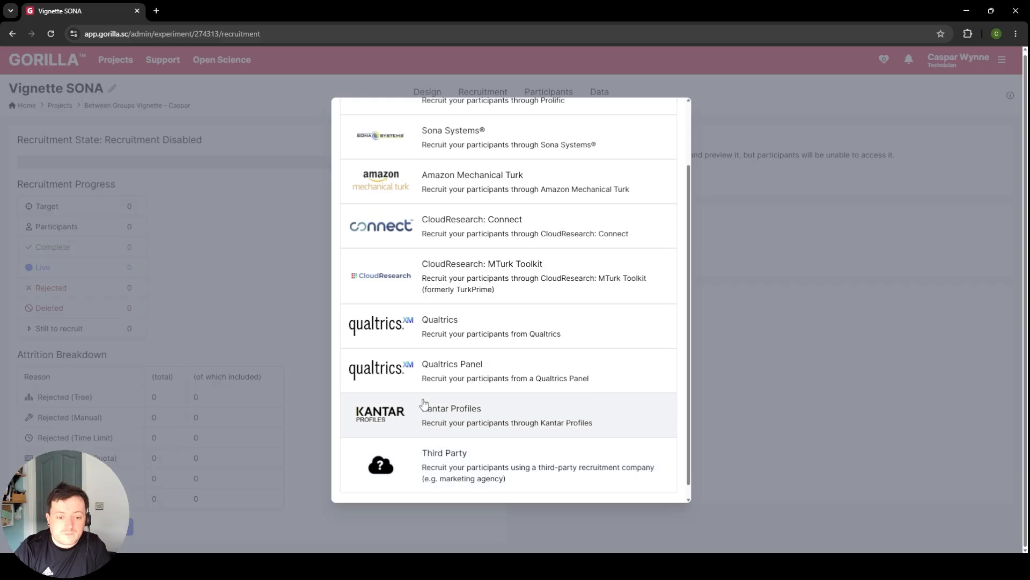
pyautogui.scroll(3, 424, 404)
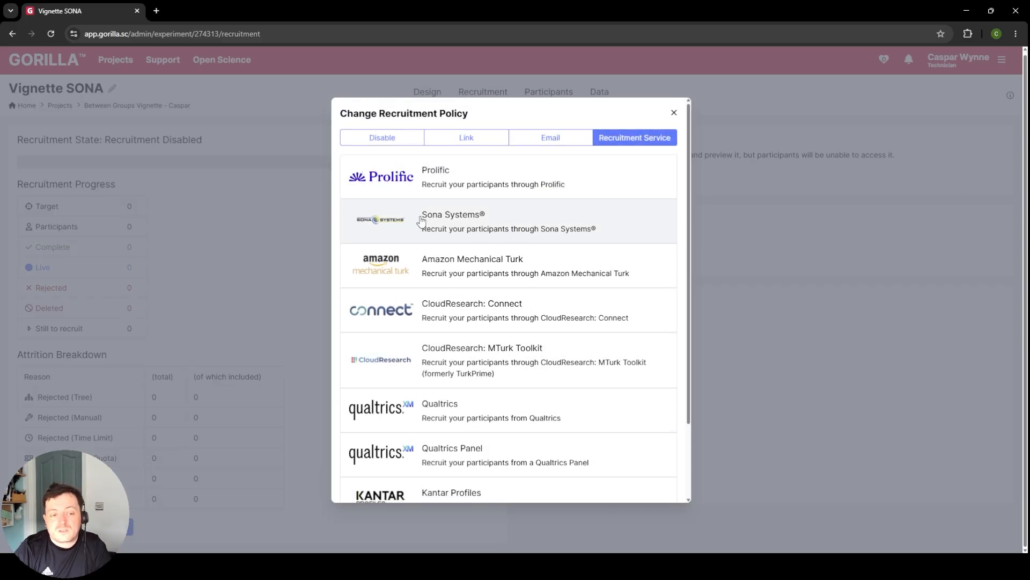
# Step: Consult the support page on the Sona Systems policy and apply Sona Systems as the experiment's recruitment policy
pyautogui.click(406, 222)
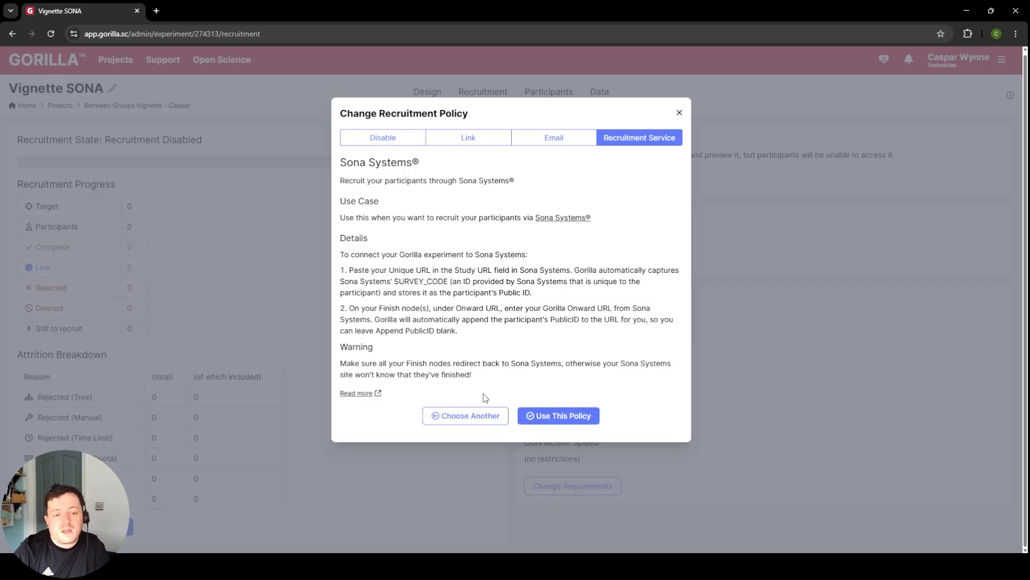
pyautogui.click(359, 392)
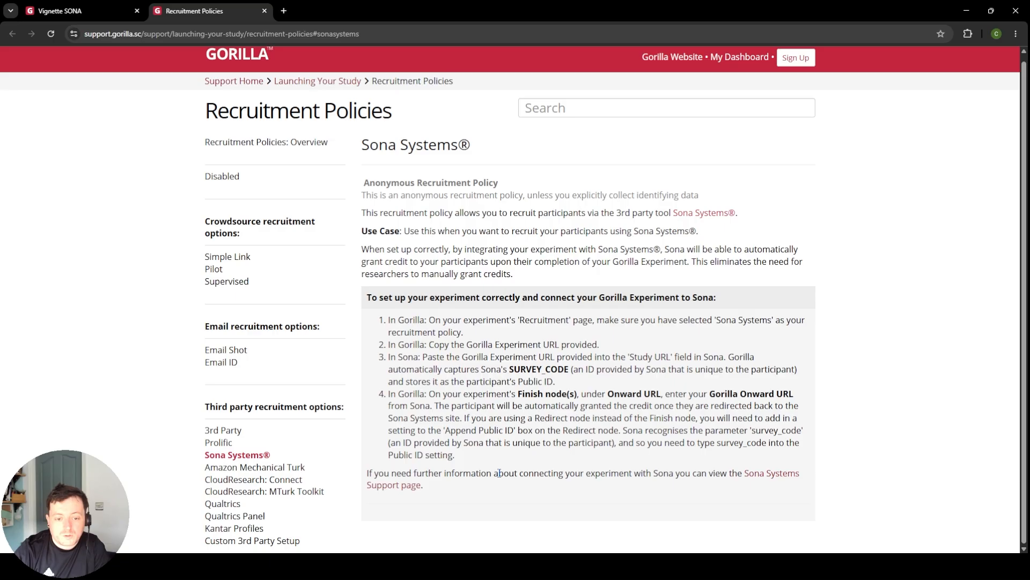
pyautogui.click(104, 6)
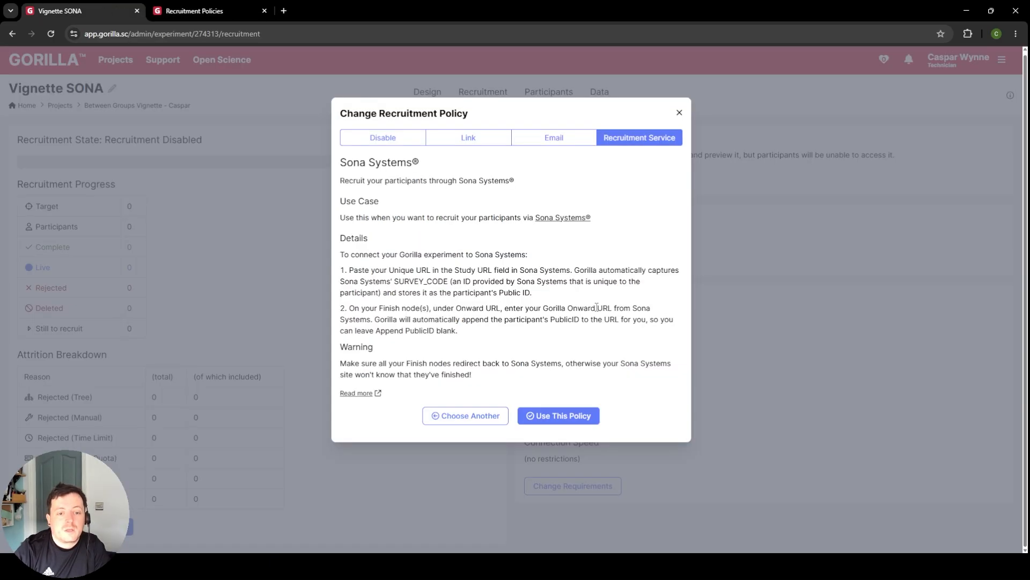
pyautogui.click(581, 423)
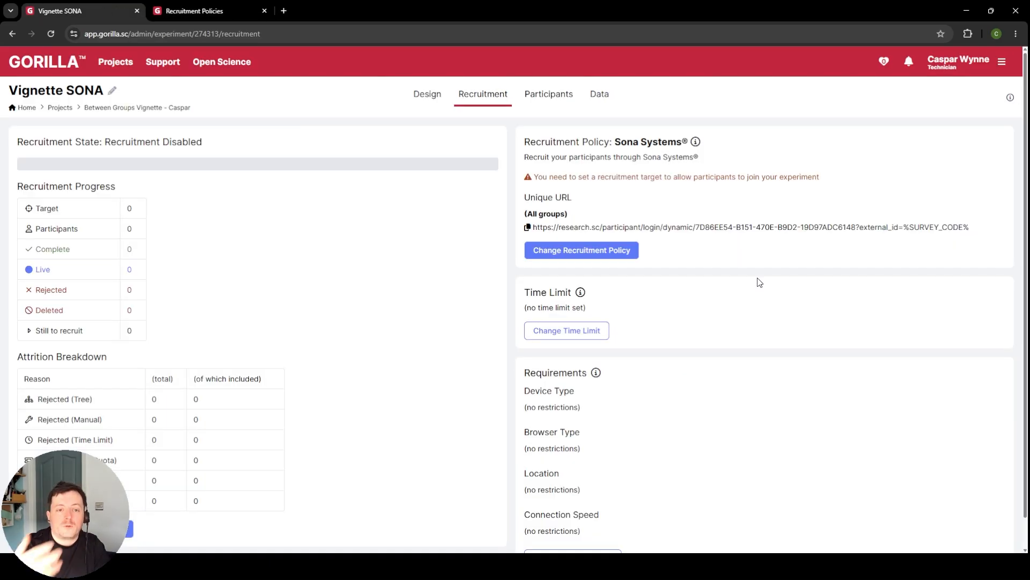
# Step: Try a recruitment target of 100 participants, display the alternative token sources, and close the dialog without confirming
pyautogui.scroll(-1, 746, 210)
pyautogui.scroll(1, 746, 210)
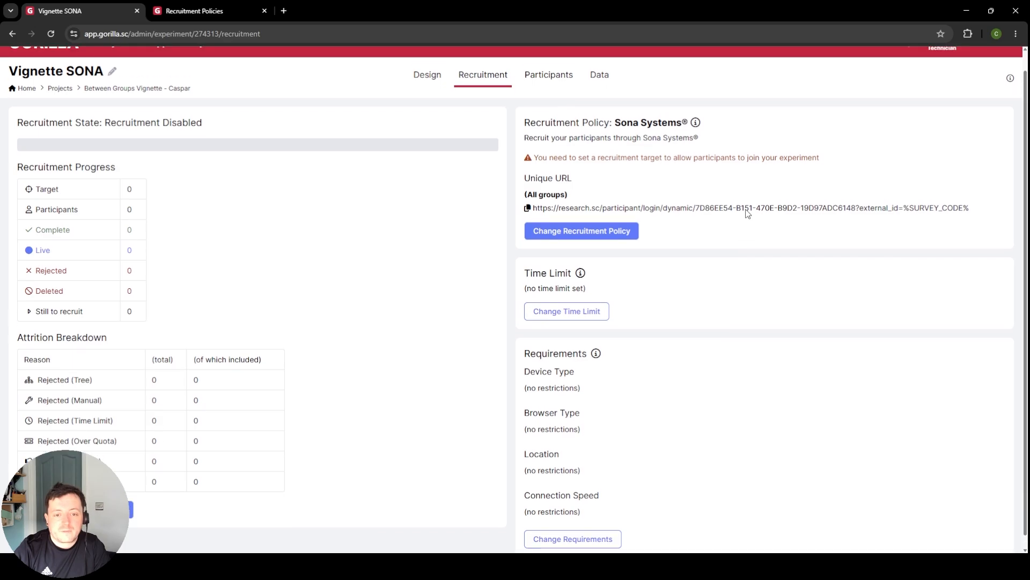
pyautogui.scroll(-1, 570, 232)
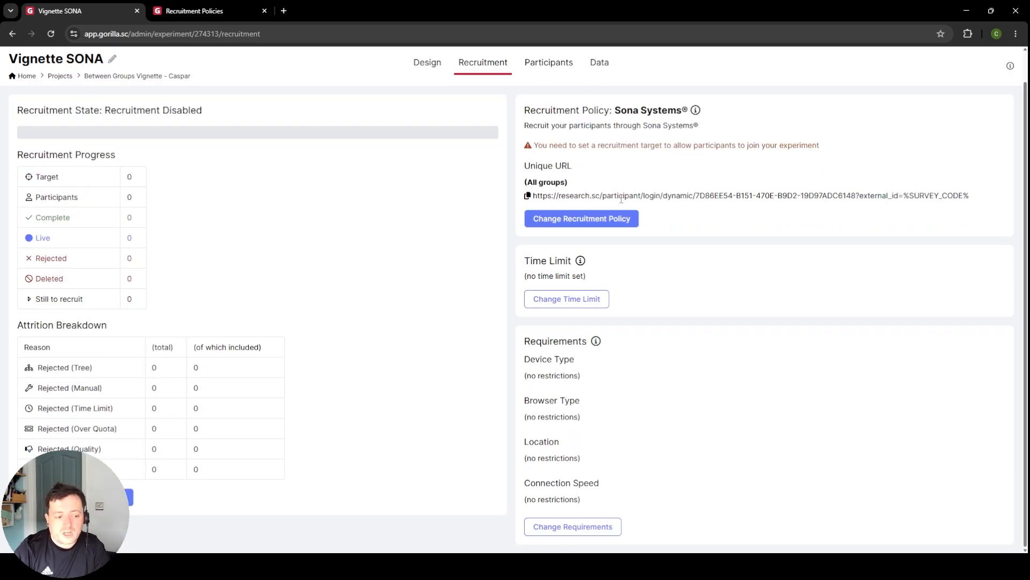
pyautogui.click(80, 497)
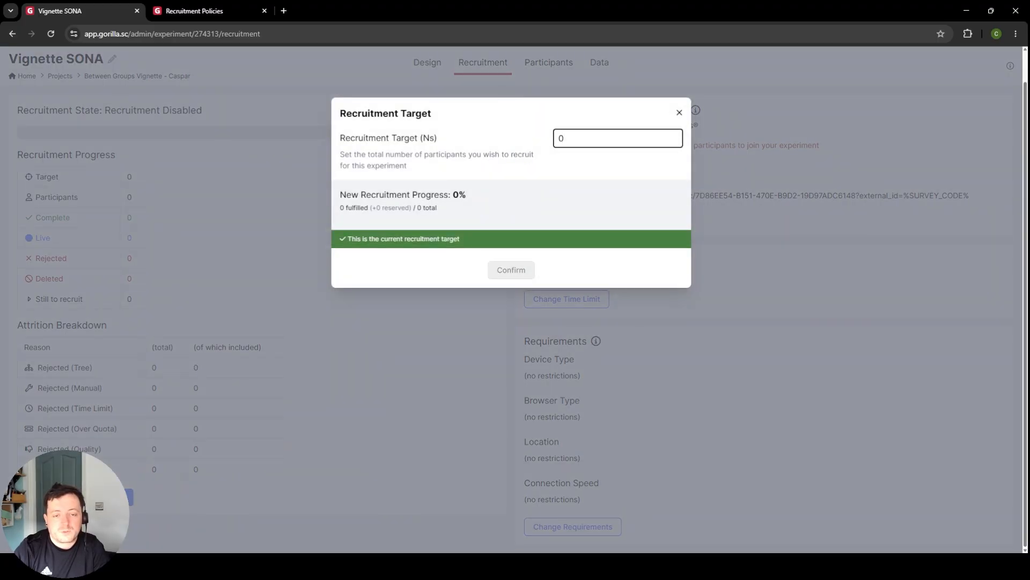
pyautogui.doubleClick(575, 140)
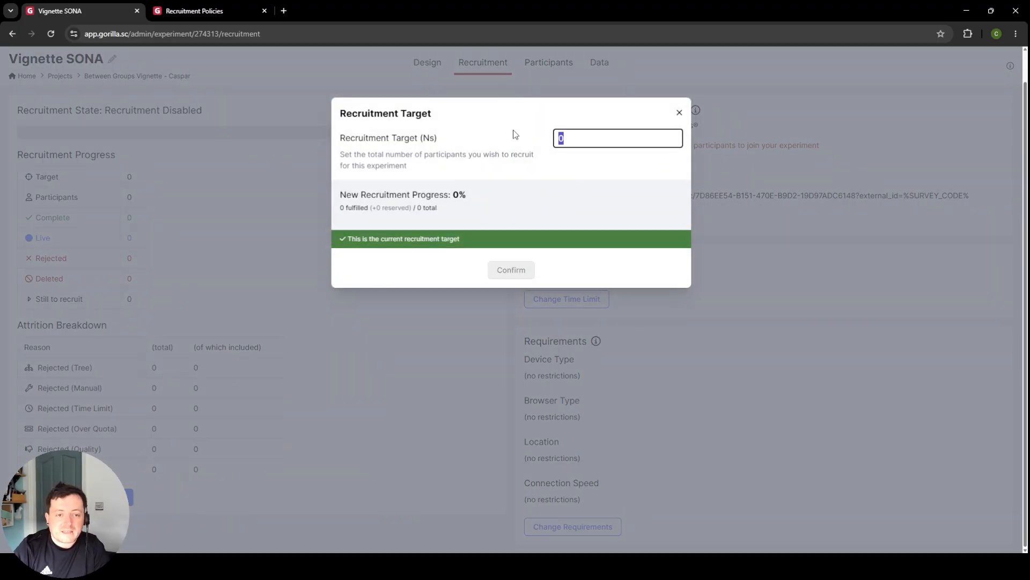
pyautogui.write('100')
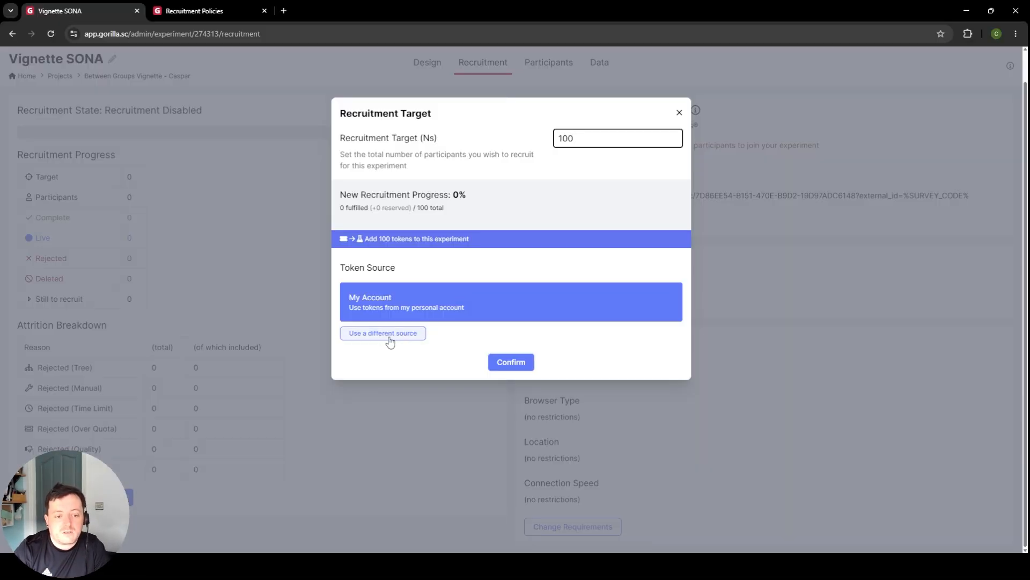
pyautogui.click(413, 333)
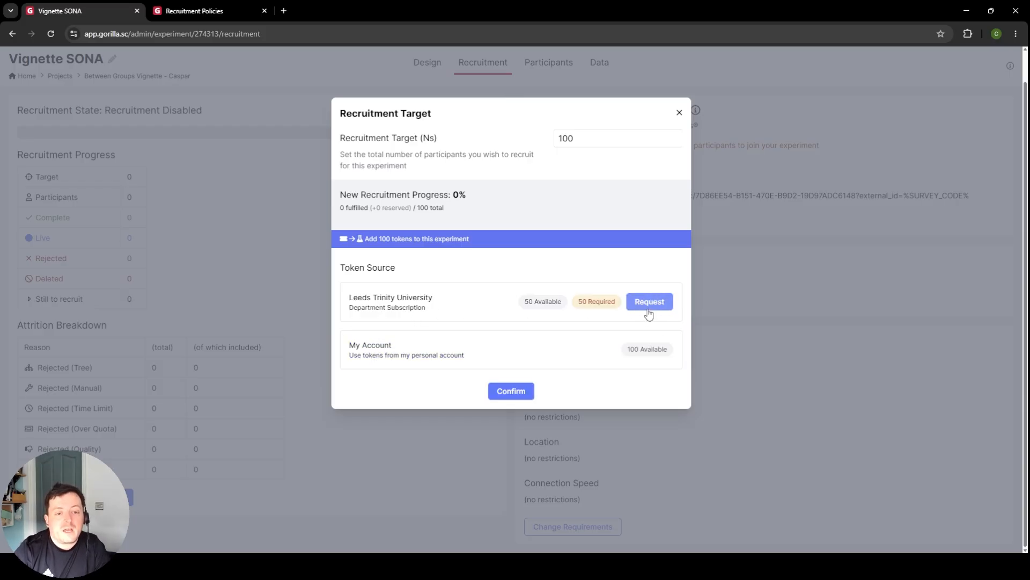
pyautogui.doubleClick(595, 138)
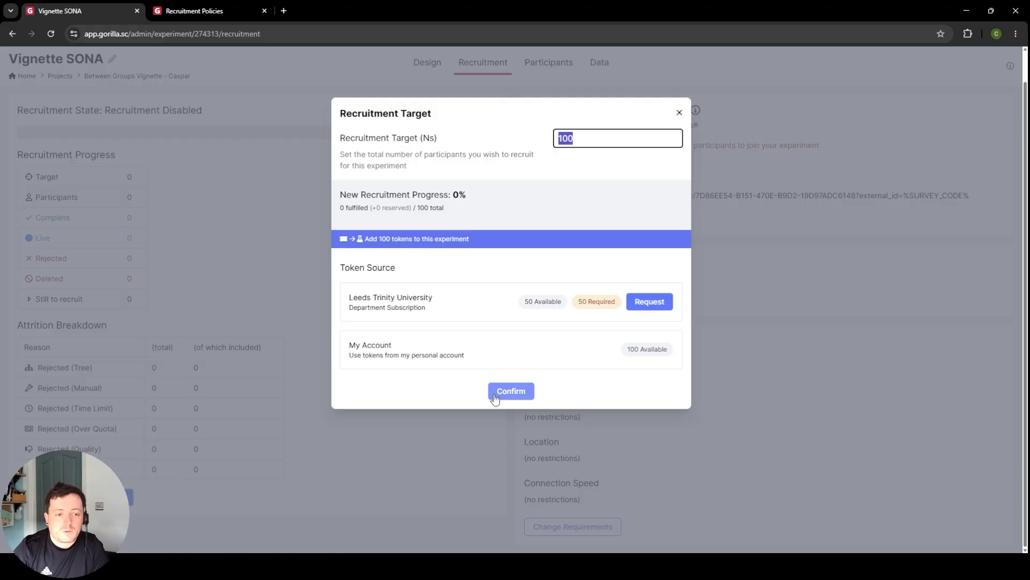
pyautogui.click(679, 112)
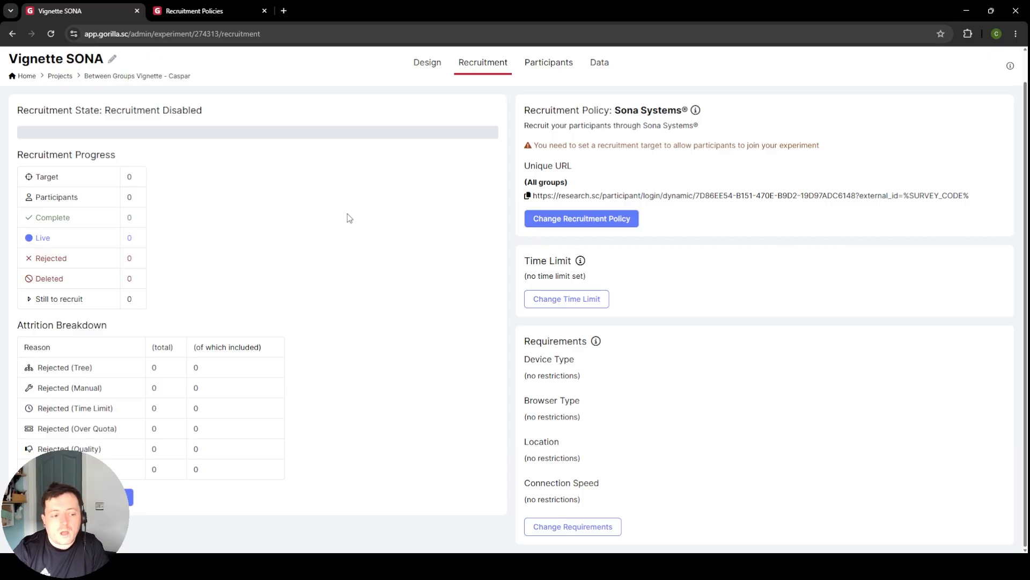
# Step: Return to the between-groups vignette project and create a new experiment by cloning Vignette SONA
pyautogui.scroll(1, 349, 219)
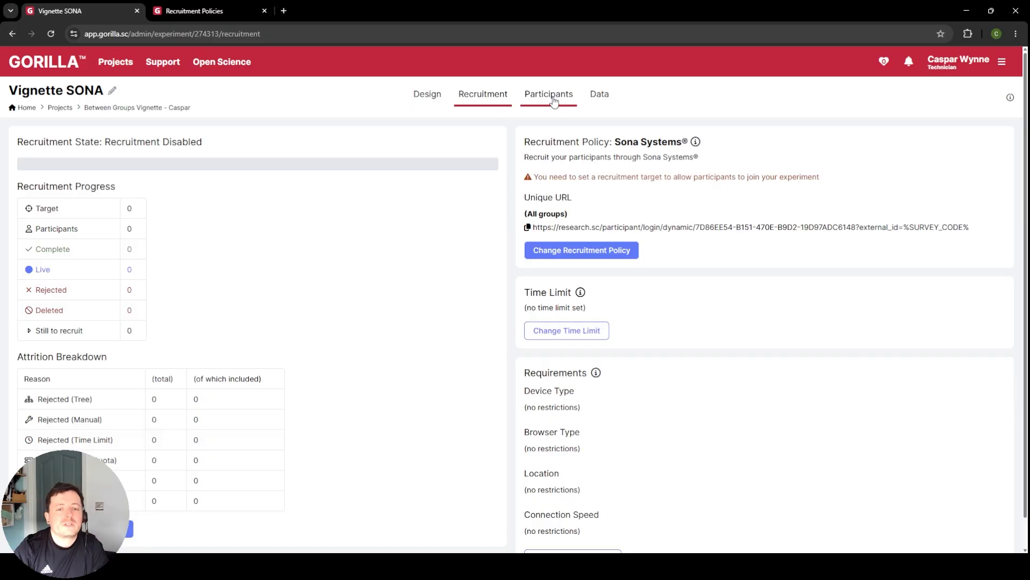
pyautogui.scroll(-1, 585, 290)
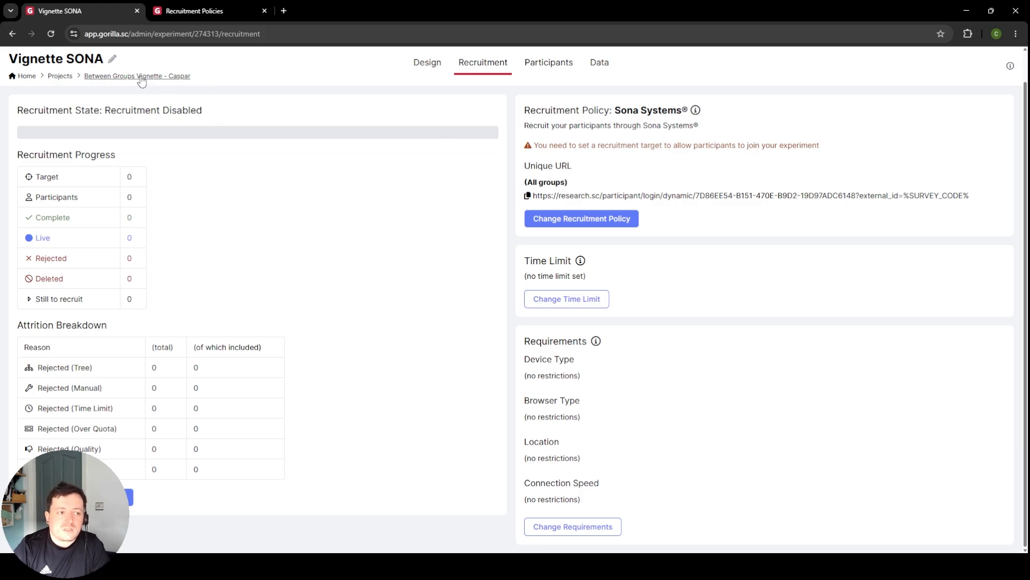
pyautogui.scroll(1, 287, 141)
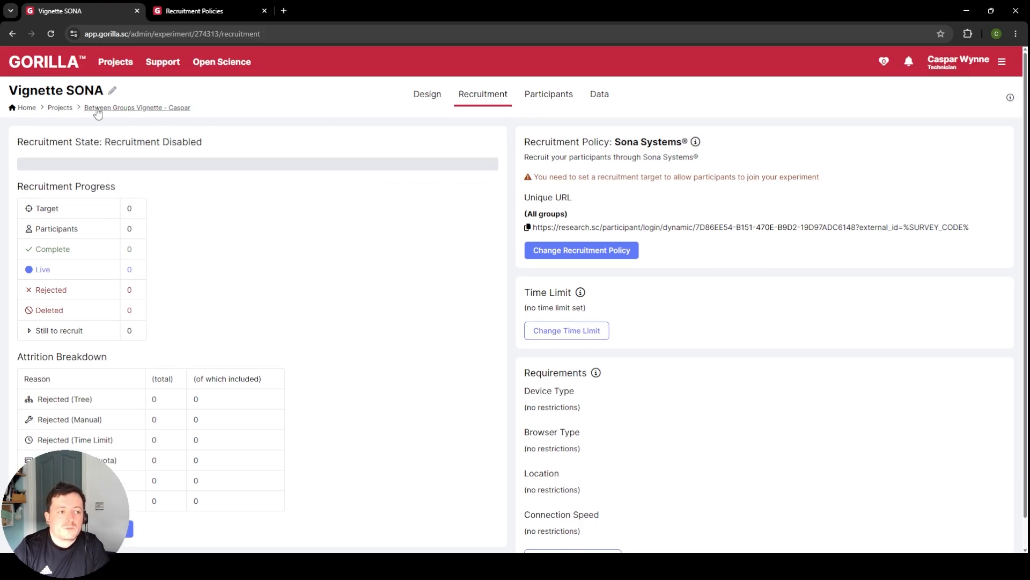
pyautogui.click(114, 108)
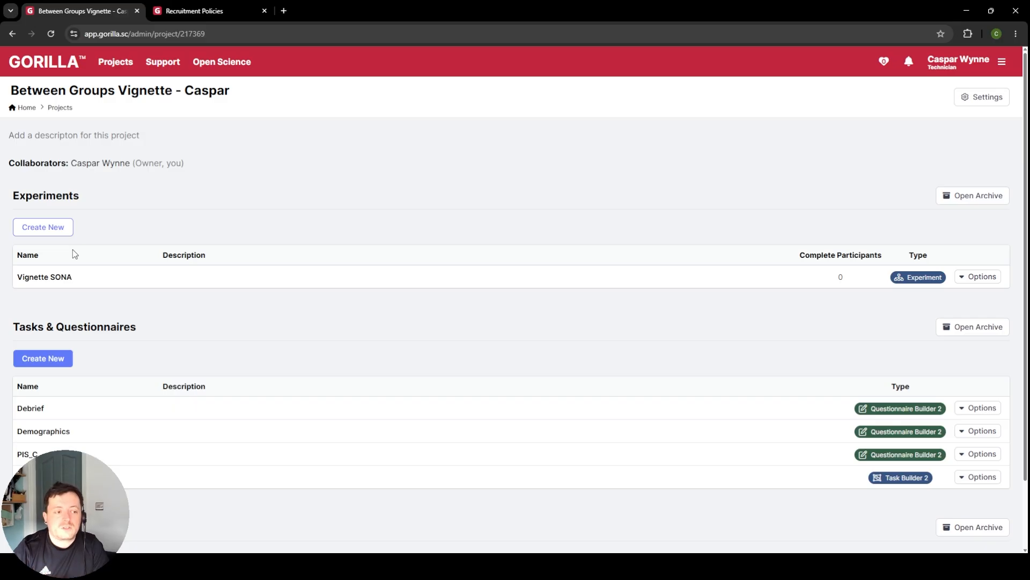
pyautogui.click(65, 227)
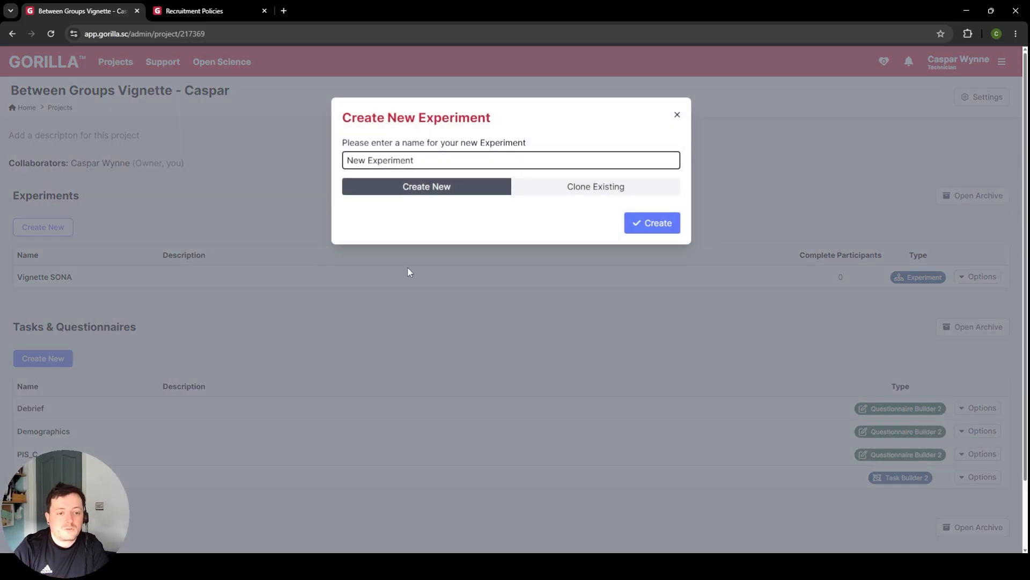
pyautogui.click(619, 192)
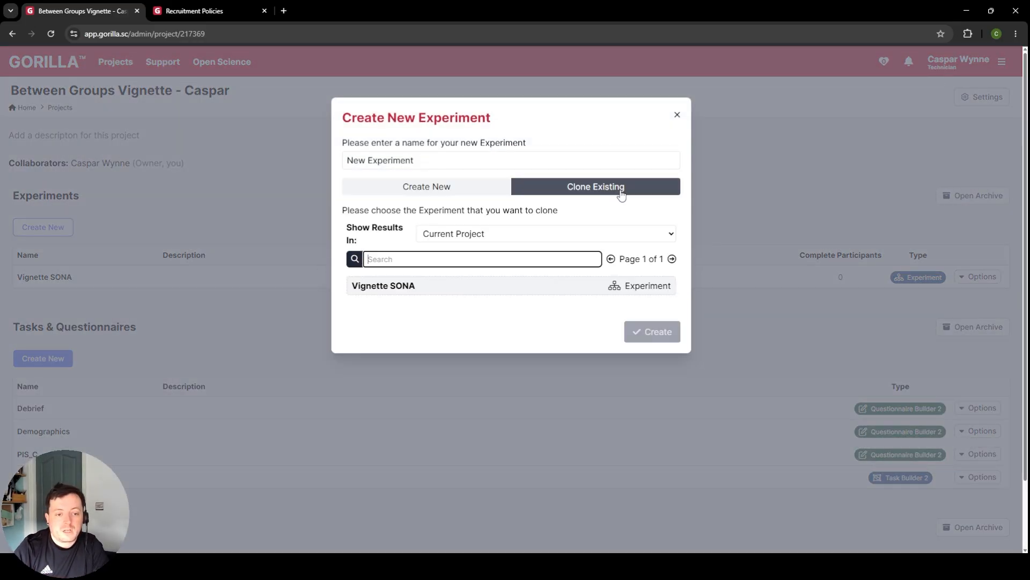
pyautogui.click(438, 291)
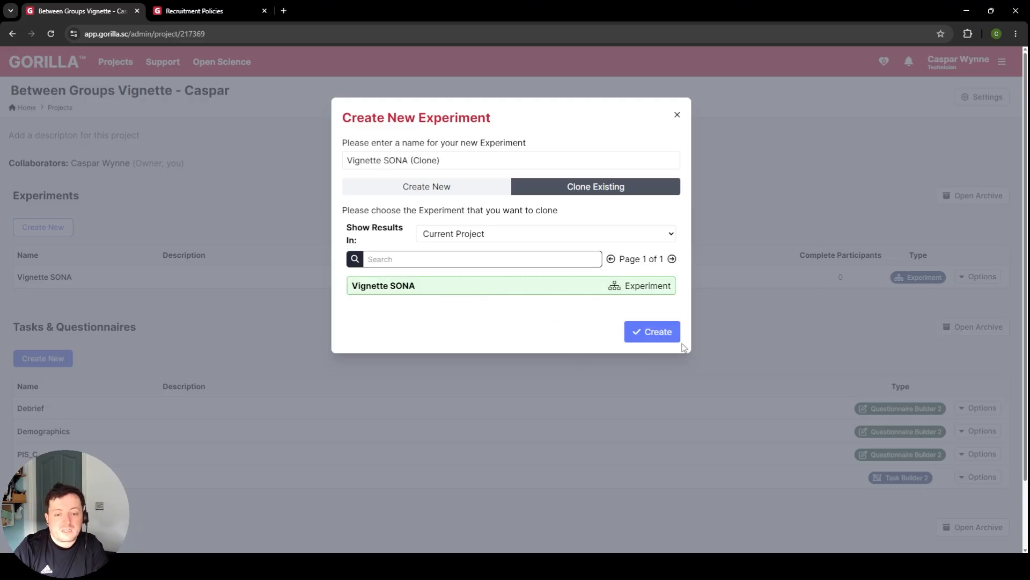
pyautogui.click(654, 334)
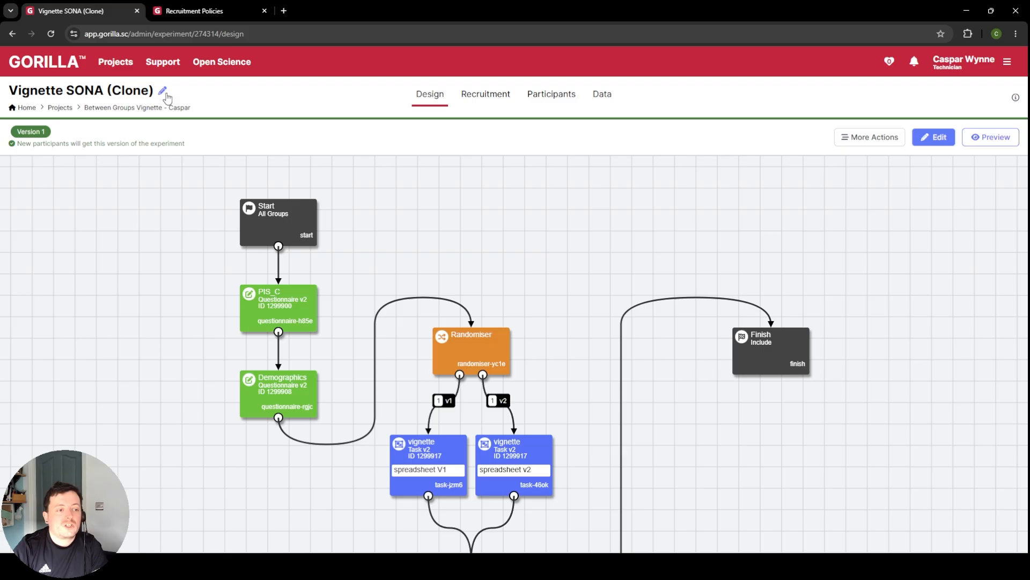
# Step: Rename the cloned experiment as "Vignette Social Media"
pyautogui.click(163, 93)
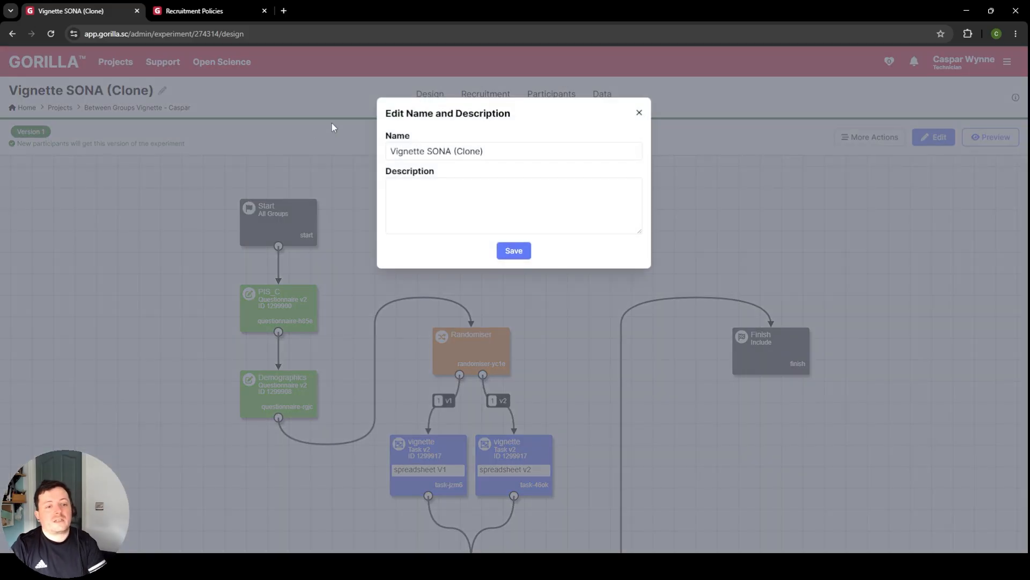
pyautogui.moveTo(502, 152); pyautogui.dragTo(428, 153)
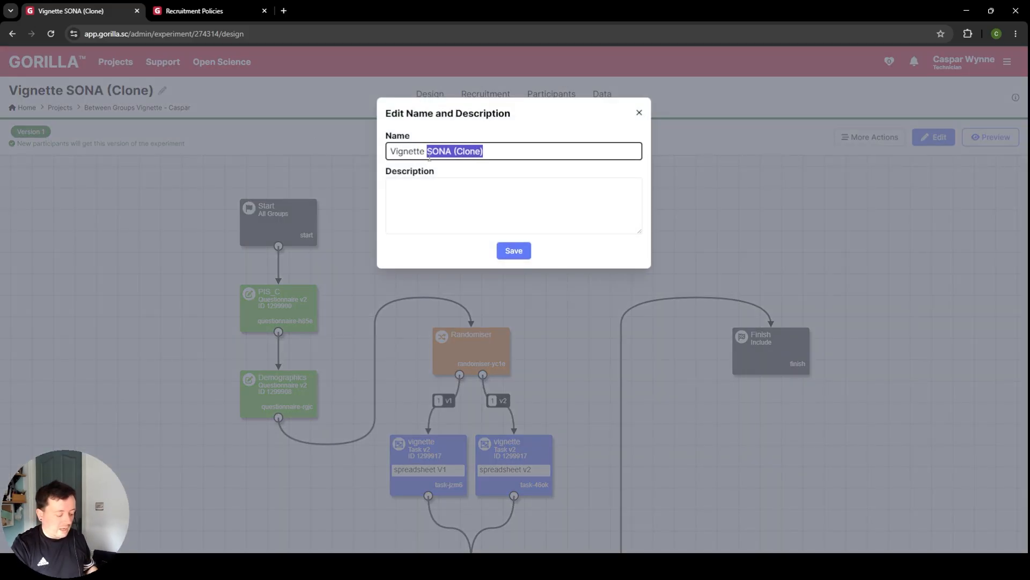
pyautogui.write('Social ')
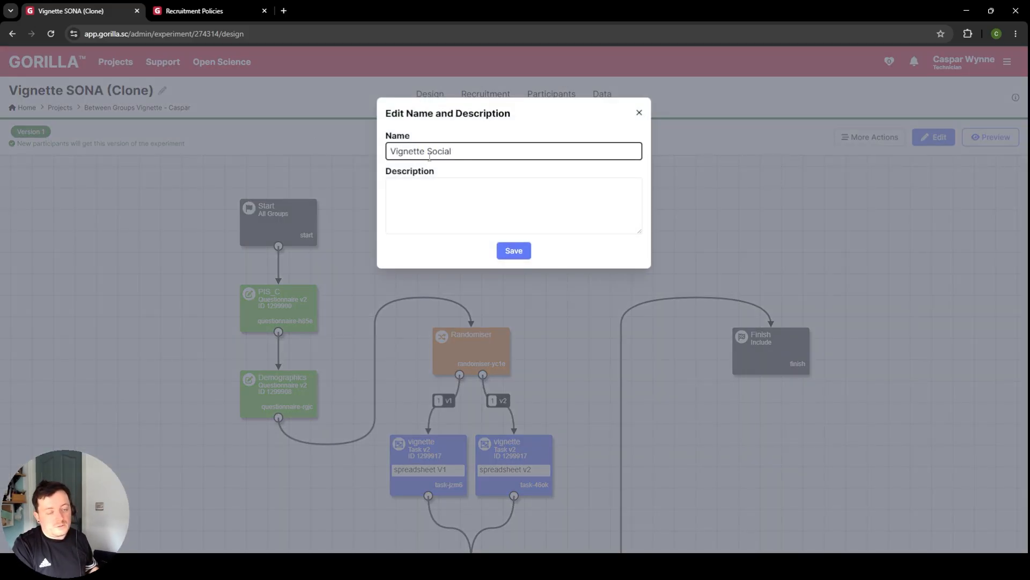
pyautogui.write('Media')
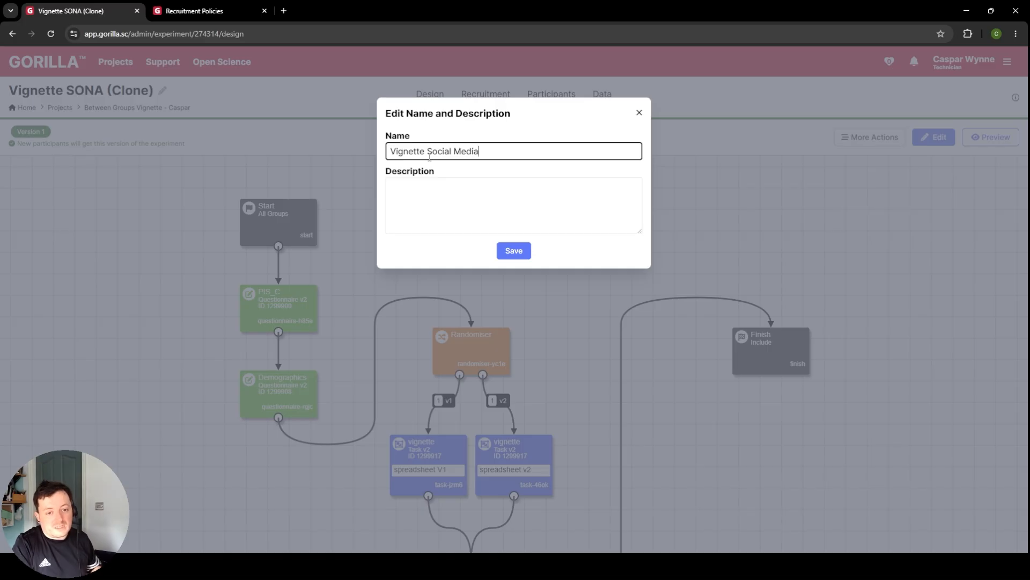
pyautogui.click(513, 251)
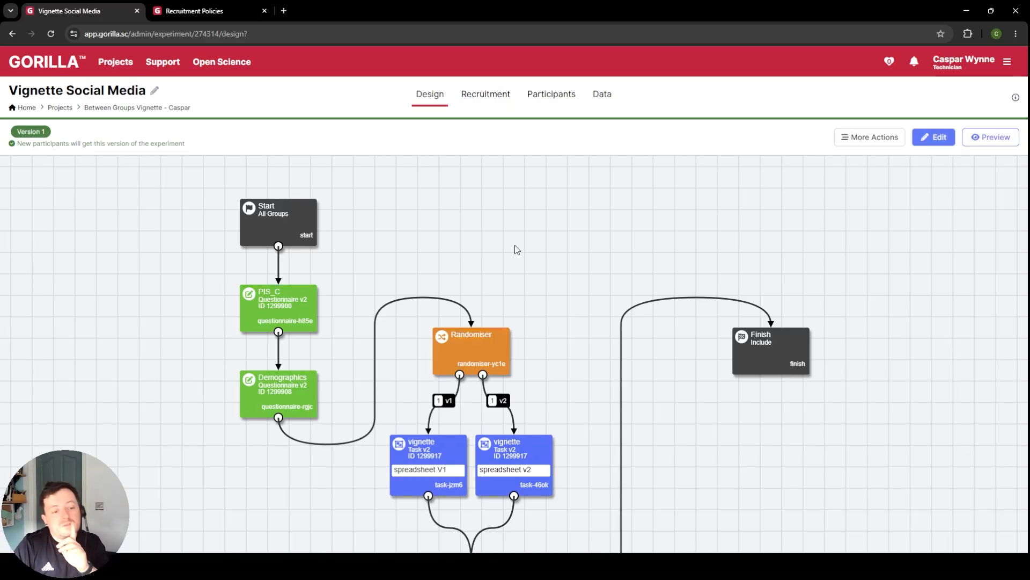
# Step: Go back to the project and create a new questionnaire by cloning the existing Demographics questionnaire
pyautogui.click(132, 109)
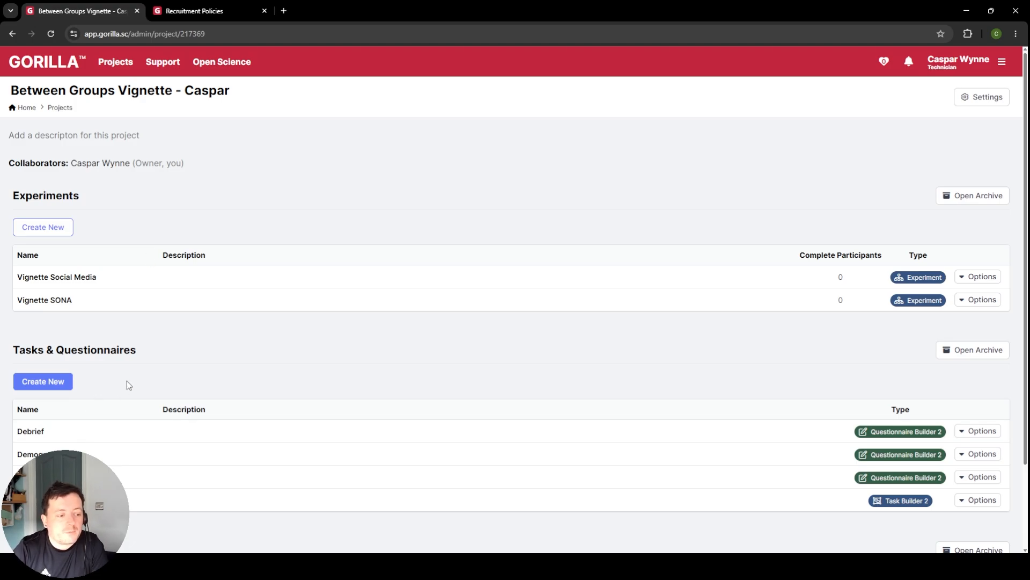
pyautogui.click(55, 382)
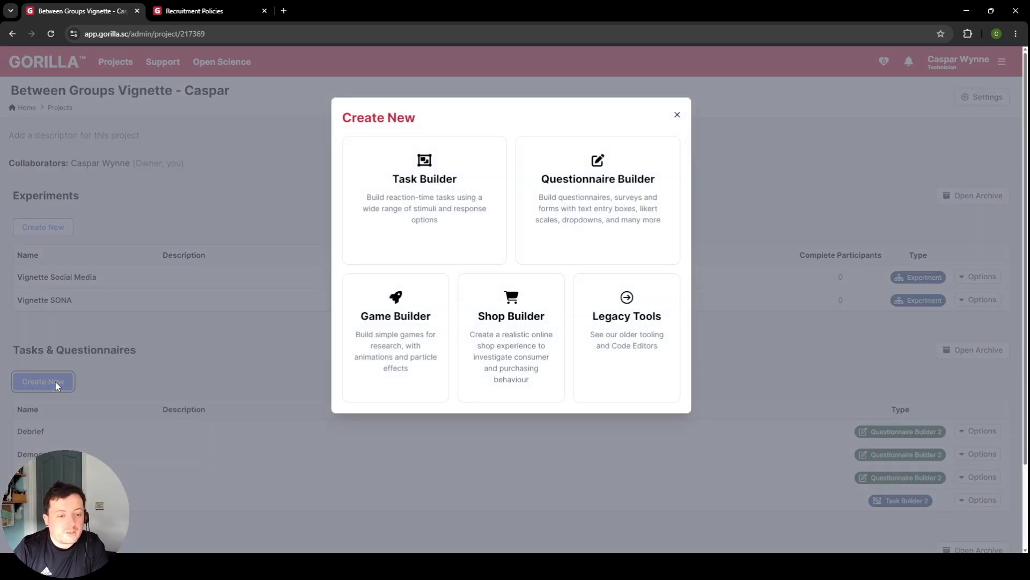
pyautogui.click(649, 257)
pyautogui.click(563, 192)
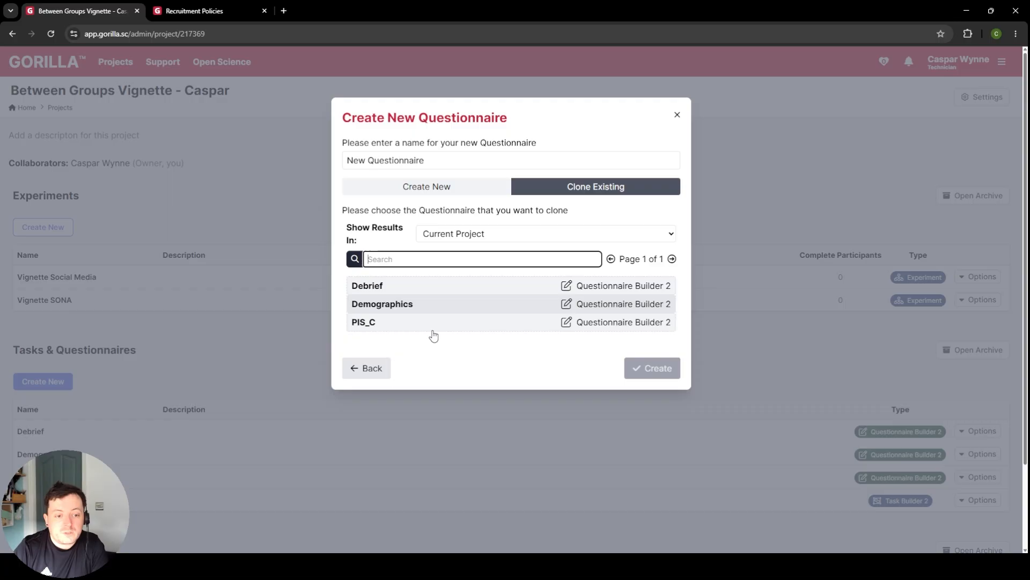
pyautogui.click(424, 306)
pyautogui.click(652, 367)
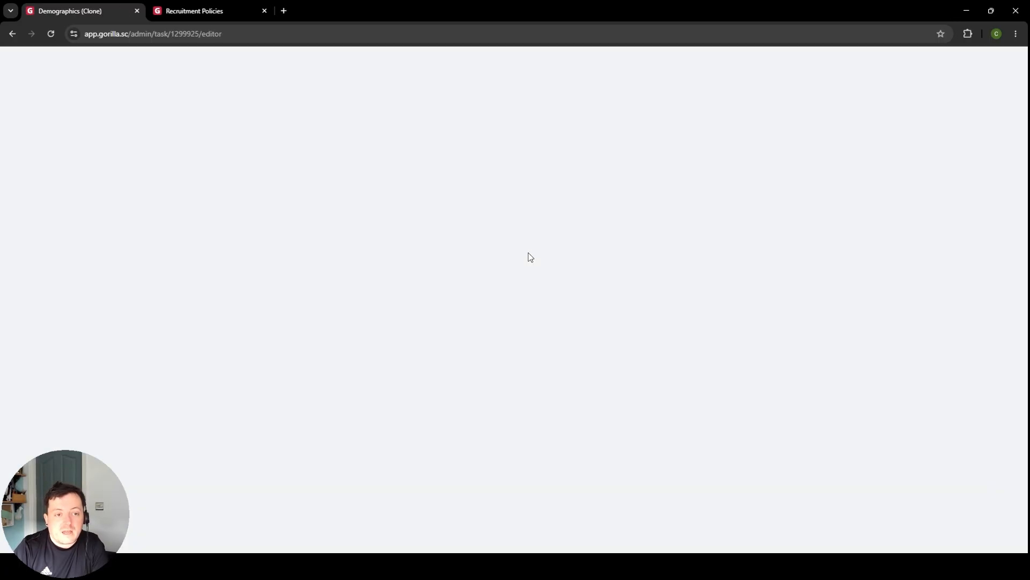
# Step: Rename the cloned questionnaire as "Demographics Social Media"
pyautogui.click(161, 90)
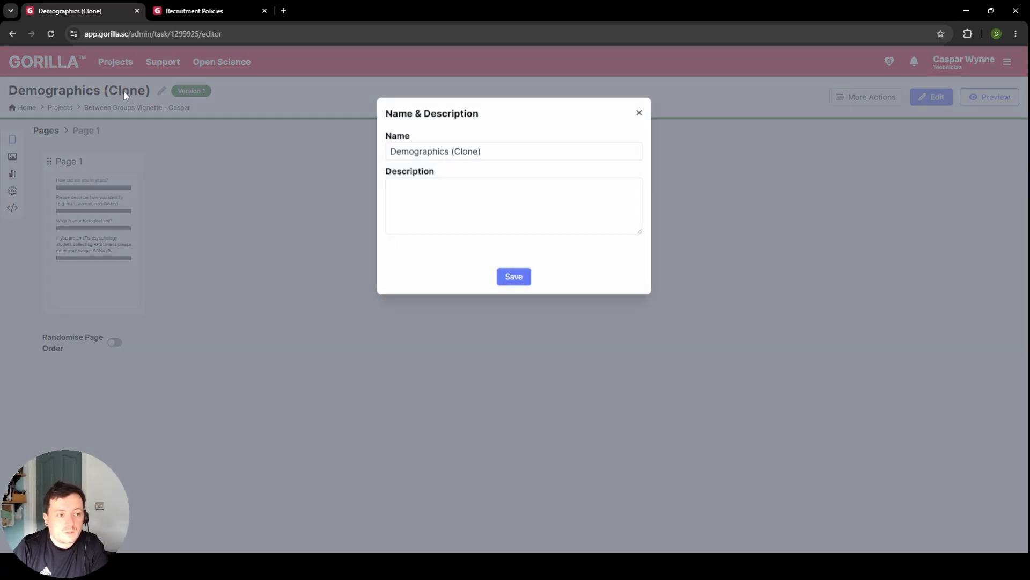
pyautogui.moveTo(449, 151); pyautogui.dragTo(718, 156)
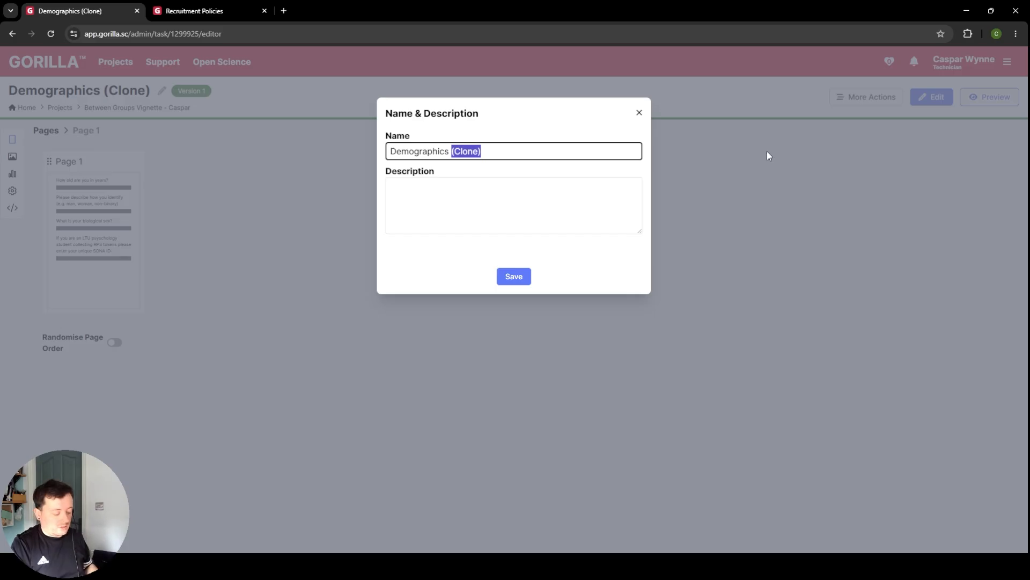
pyautogui.write('Social Media')
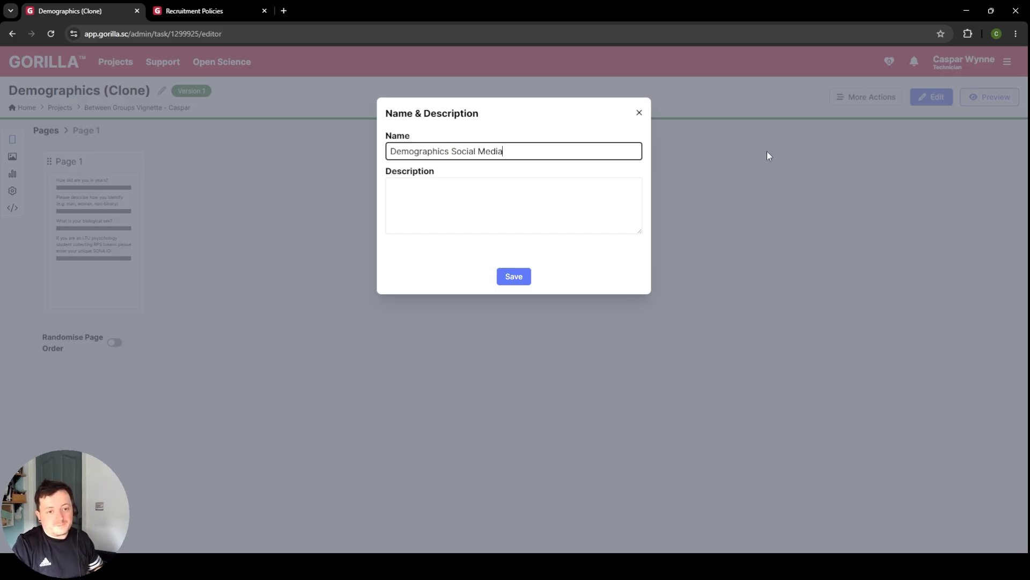
pyautogui.click(514, 276)
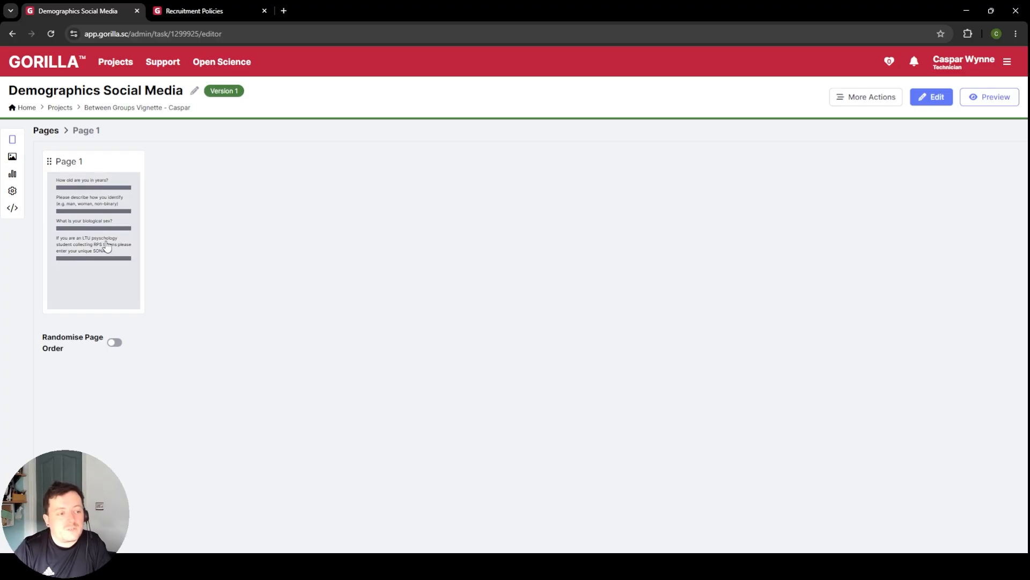
pyautogui.click(107, 247)
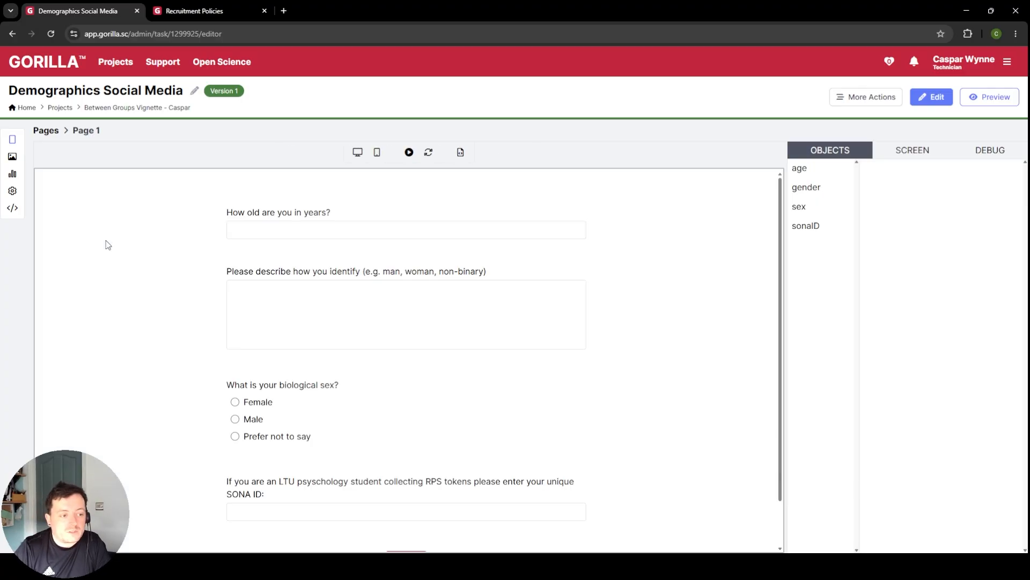
pyautogui.scroll(-2, 525, 315)
pyautogui.click(406, 440)
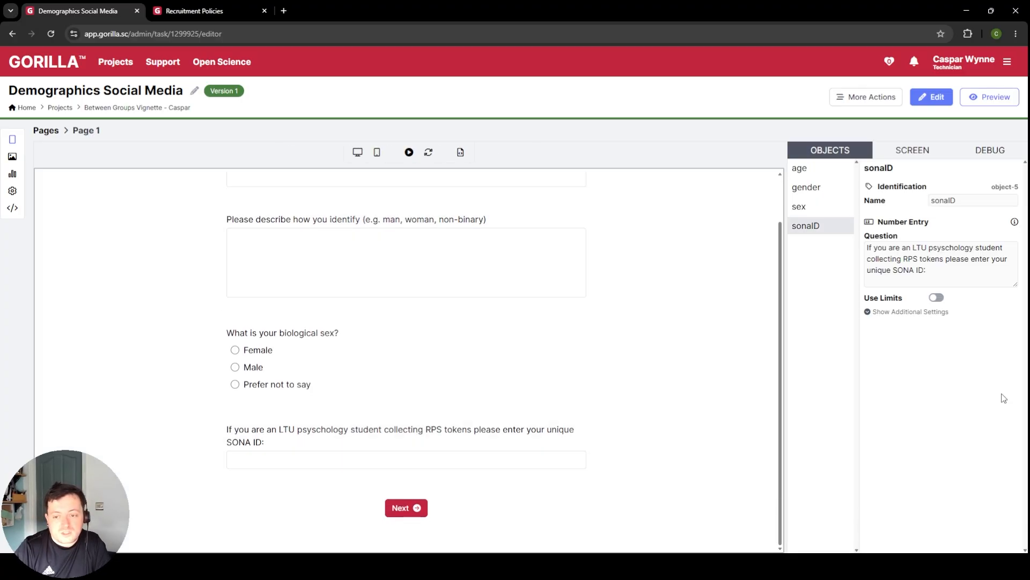
pyautogui.click(926, 313)
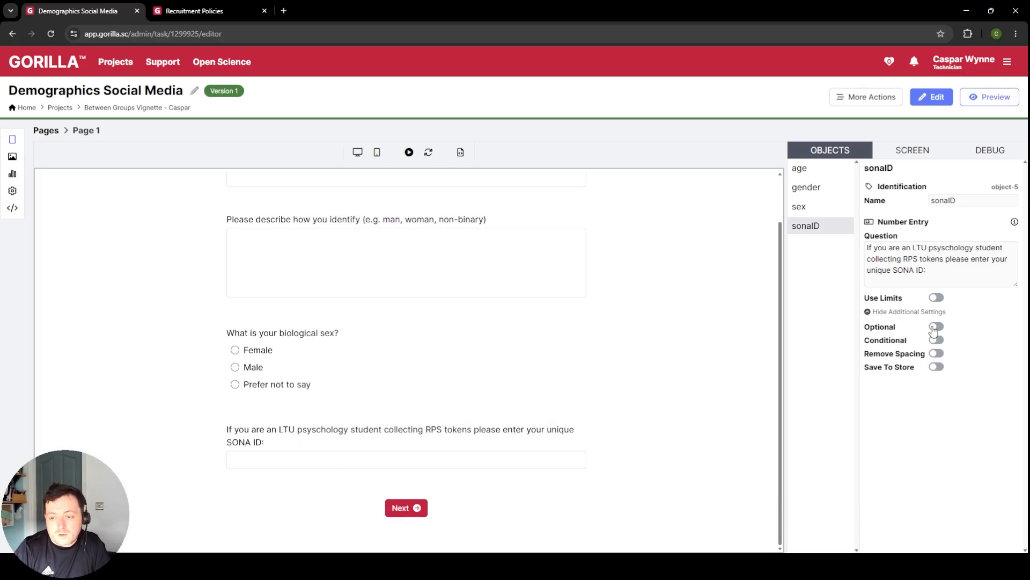
# Step: Start editing the Demographics Social Media questionnaire and make the sonaID number entry question on Page 1 optional
pyautogui.click(934, 97)
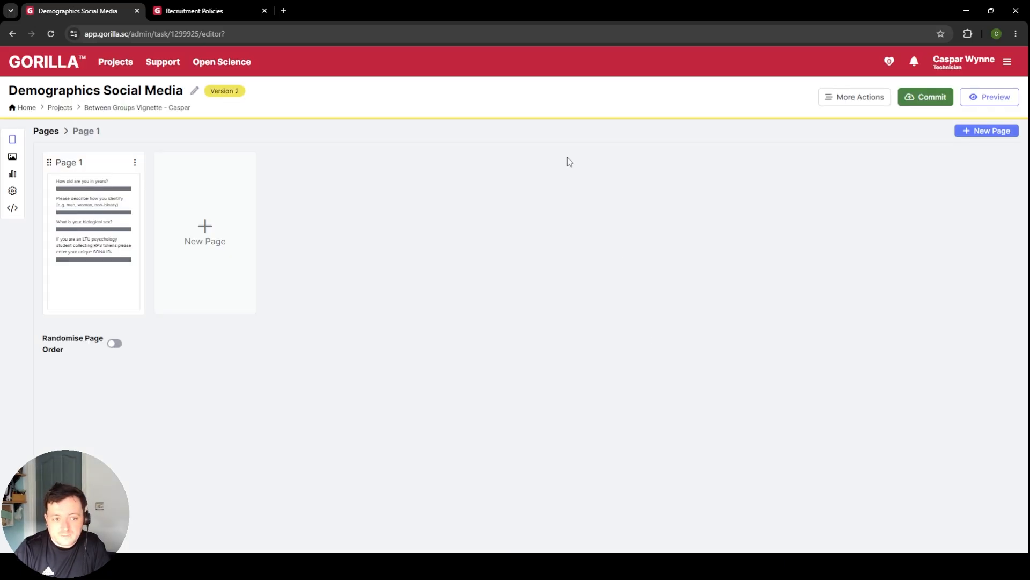
pyautogui.click(88, 241)
pyautogui.scroll(-1, 426, 352)
pyautogui.click(533, 459)
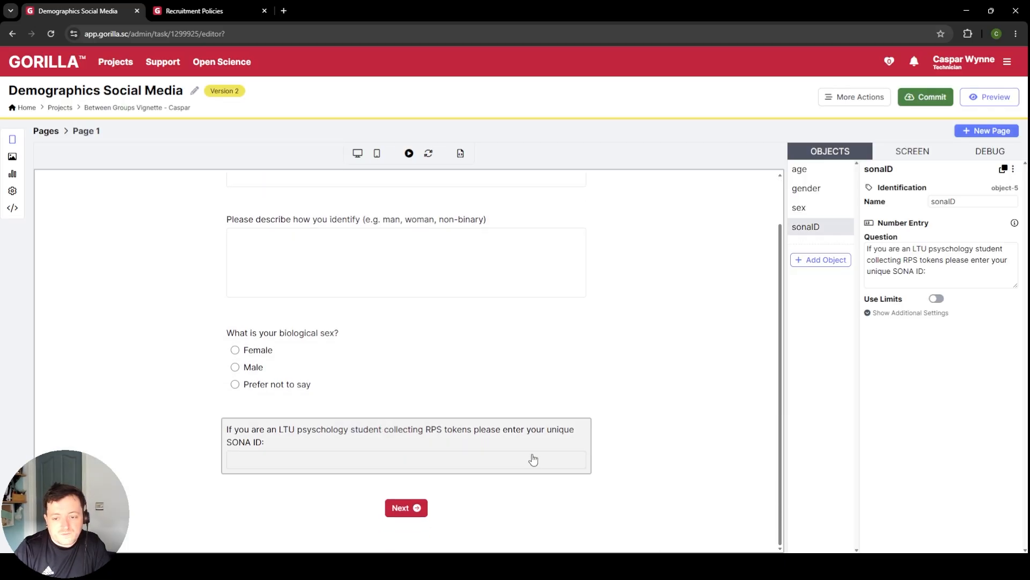
pyautogui.click(902, 313)
pyautogui.click(936, 328)
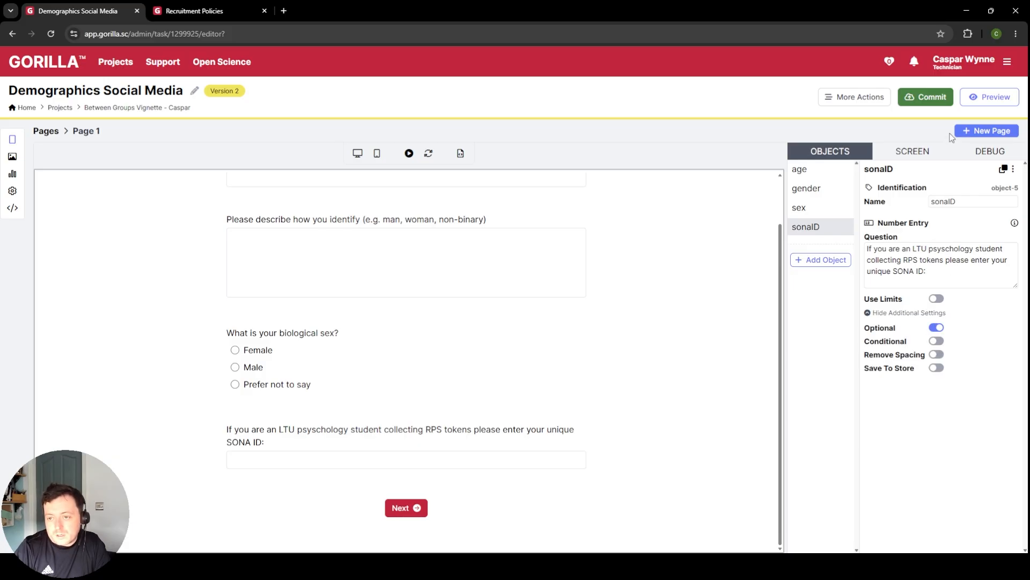
# Step: Commit version 2 of the questionnaire with a description beginning "changed sona question from required to"
pyautogui.click(926, 97)
pyautogui.write('chan')
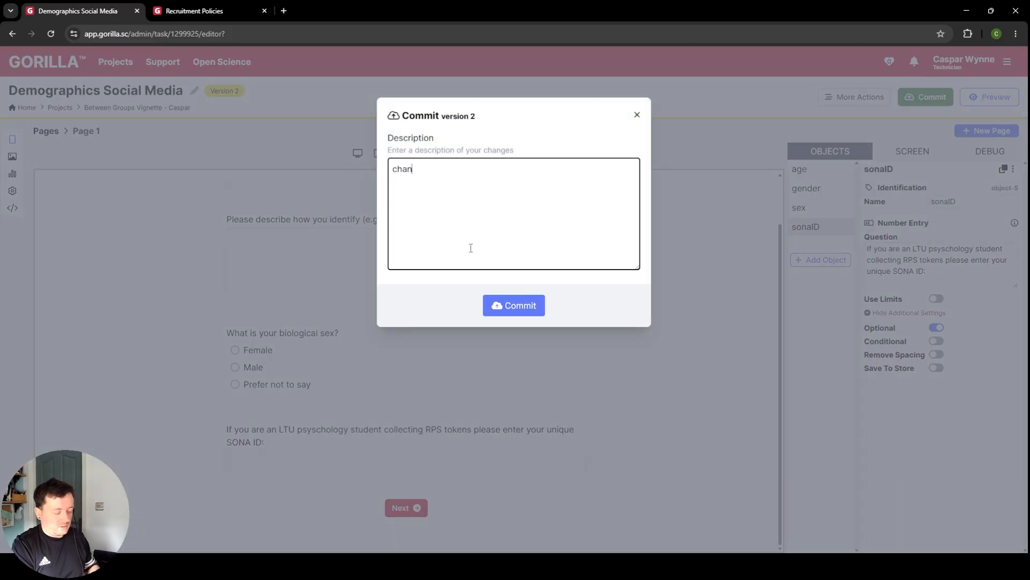
pyautogui.write('ged sona question')
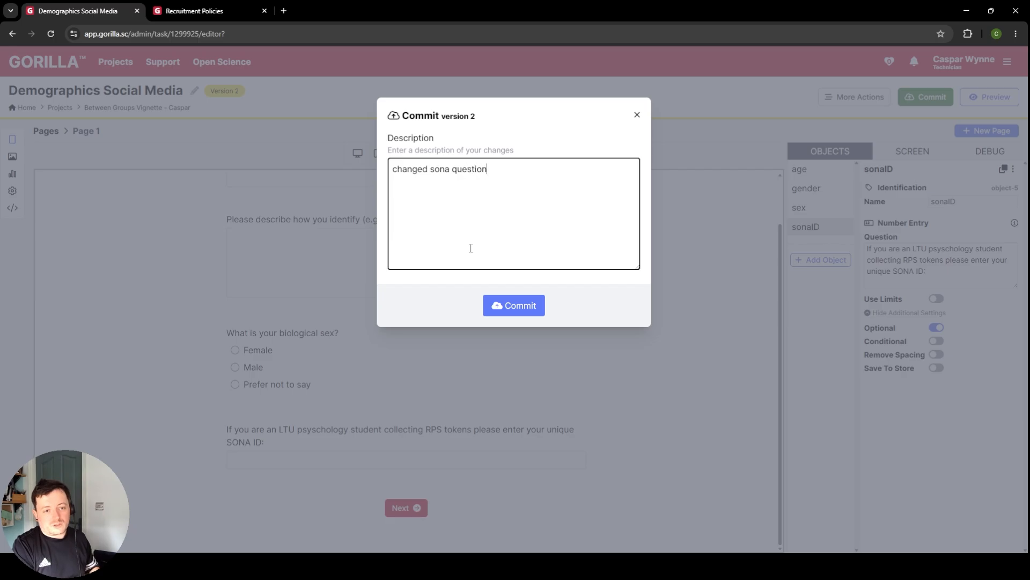
pyautogui.write(' from required to optional')
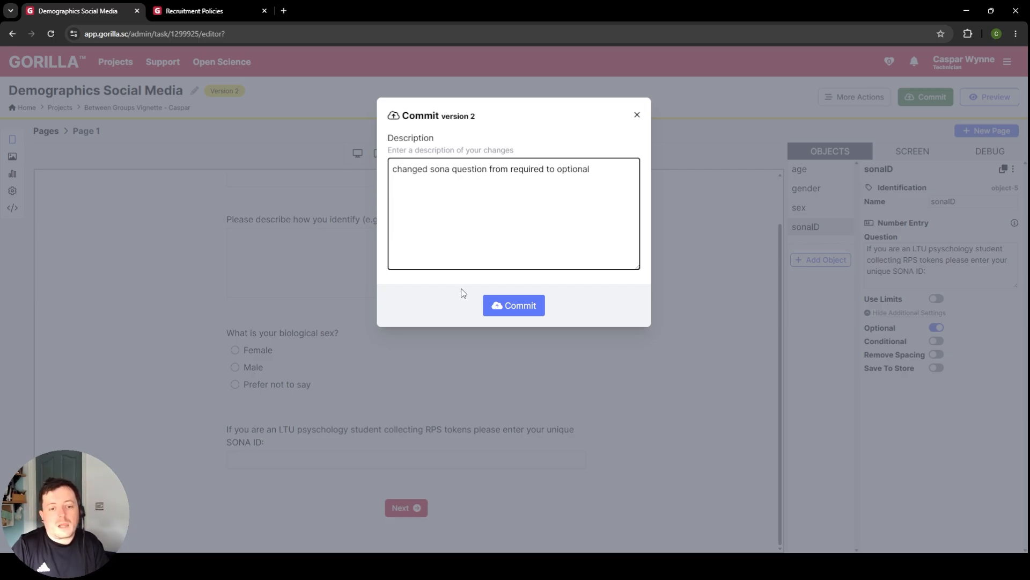
pyautogui.click(501, 312)
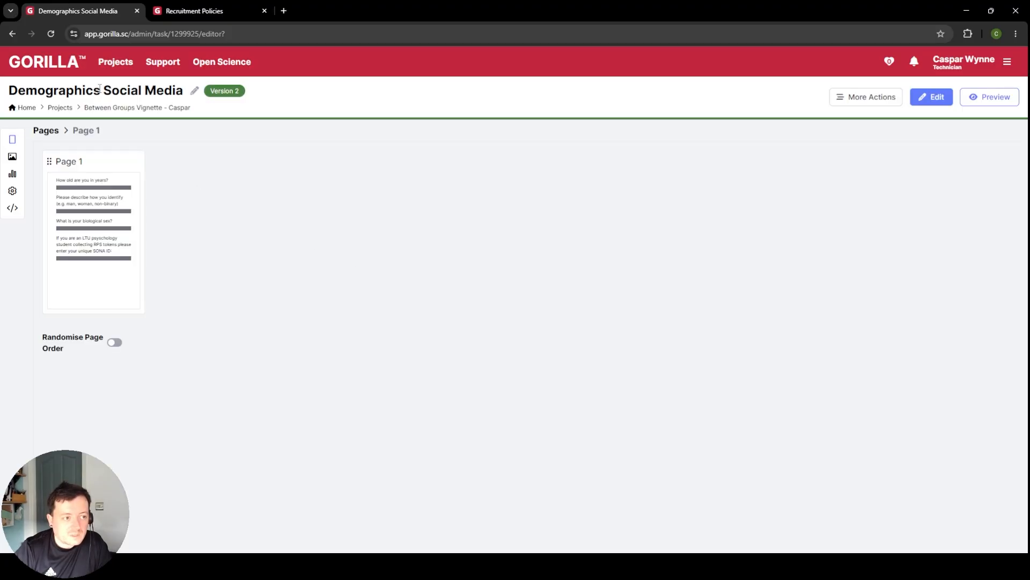
# Step: Open the Vignette Social Media experiment from the project for editing and remove its Demographics node
pyautogui.click(102, 108)
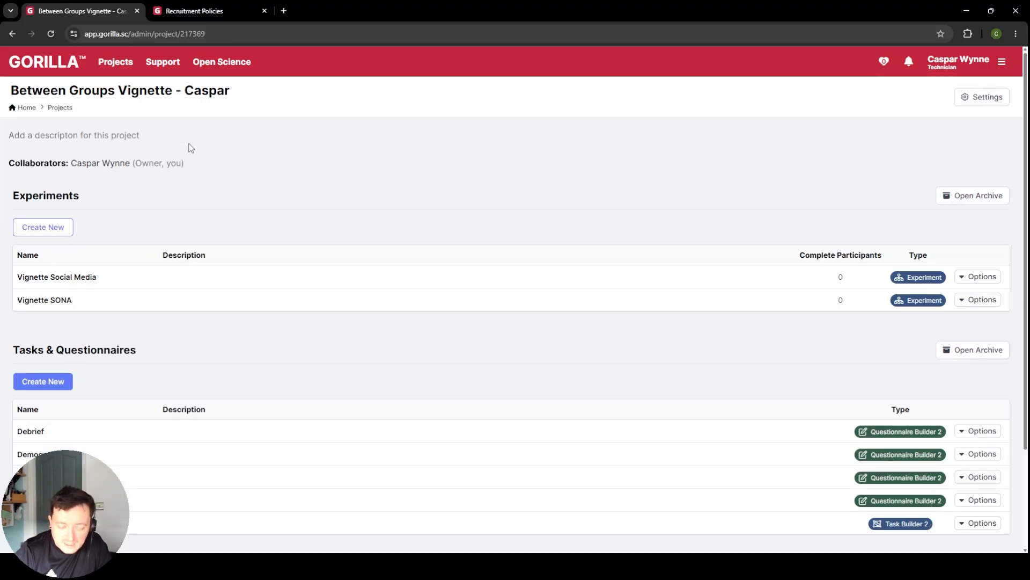
pyautogui.click(57, 277)
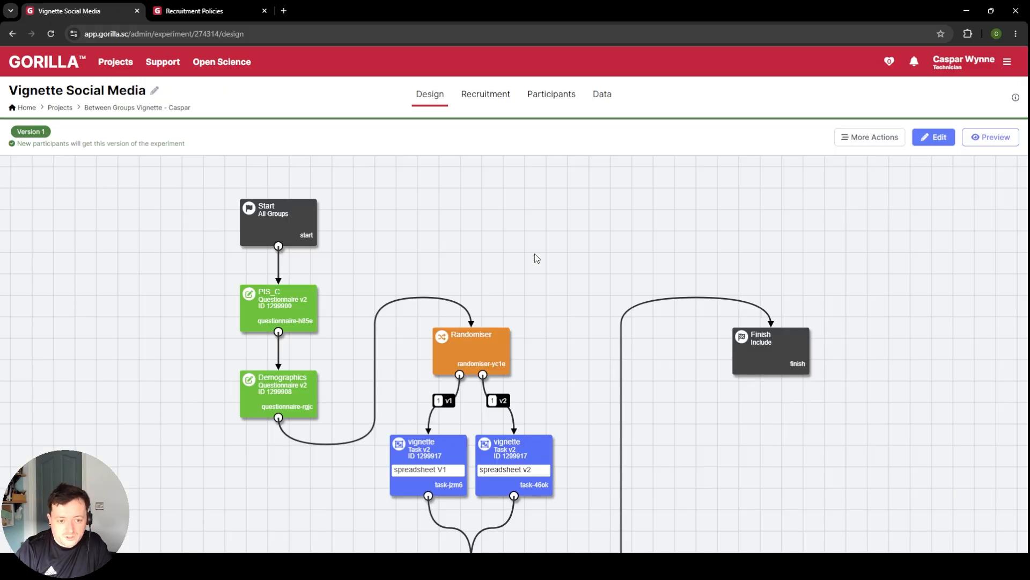
pyautogui.click(290, 395)
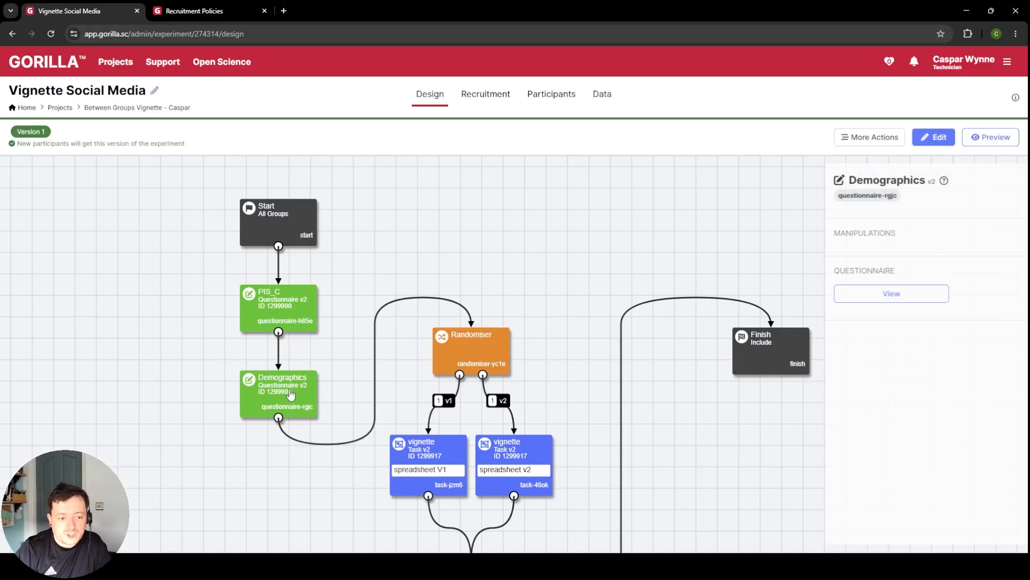
pyautogui.click(936, 138)
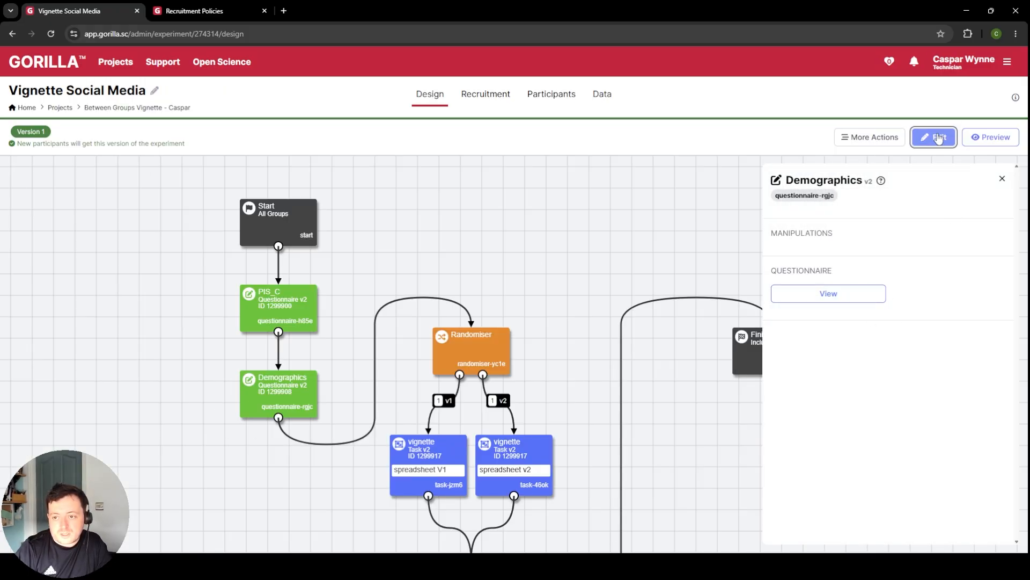
pyautogui.click(279, 414)
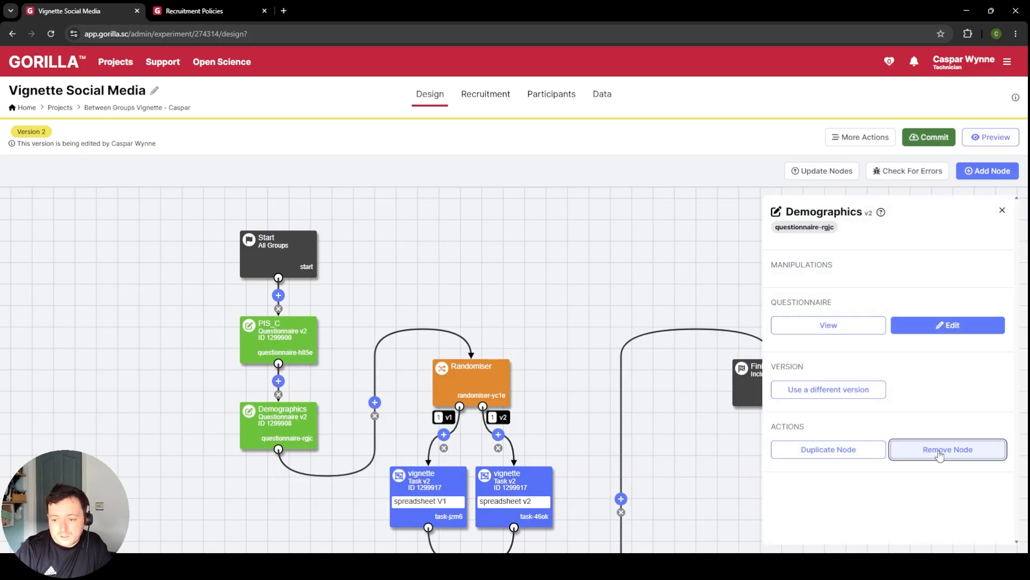
pyautogui.click(921, 449)
pyautogui.click(545, 178)
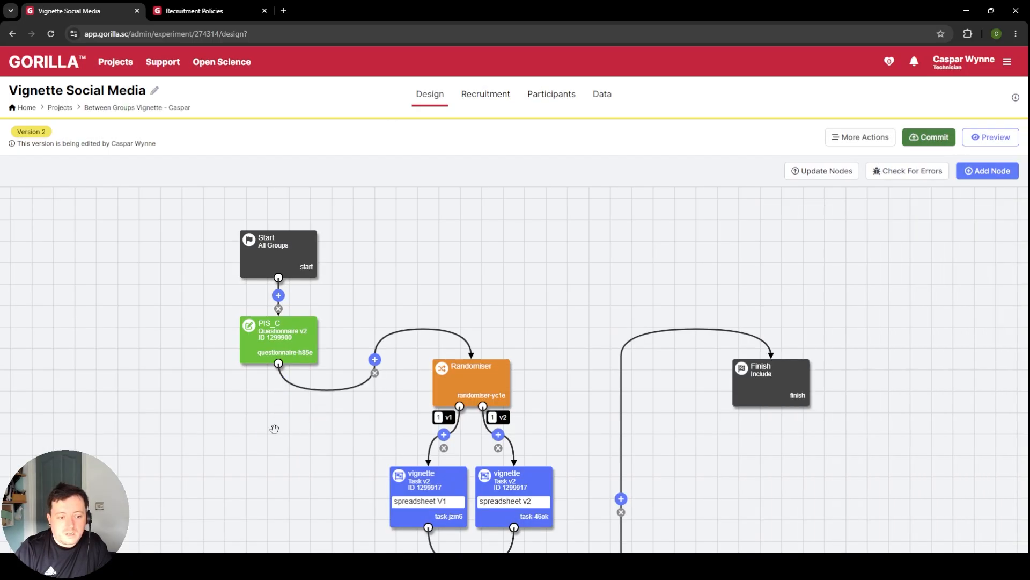
# Step: Insert the Demographics Social Media questionnaire between PIS_C and the Randomiser, and place its node below PIS_C
pyautogui.click(375, 360)
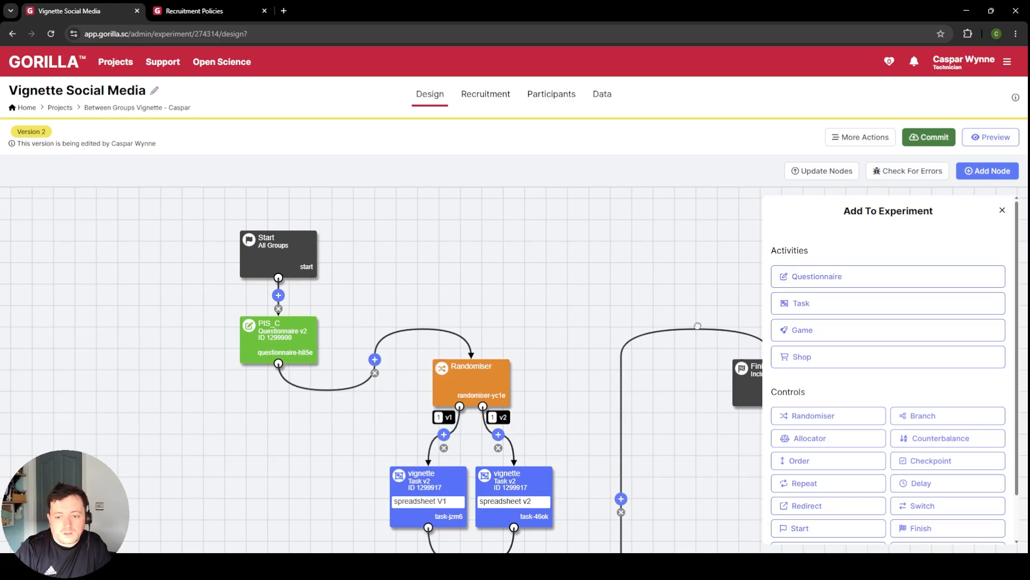
pyautogui.click(876, 276)
pyautogui.click(866, 465)
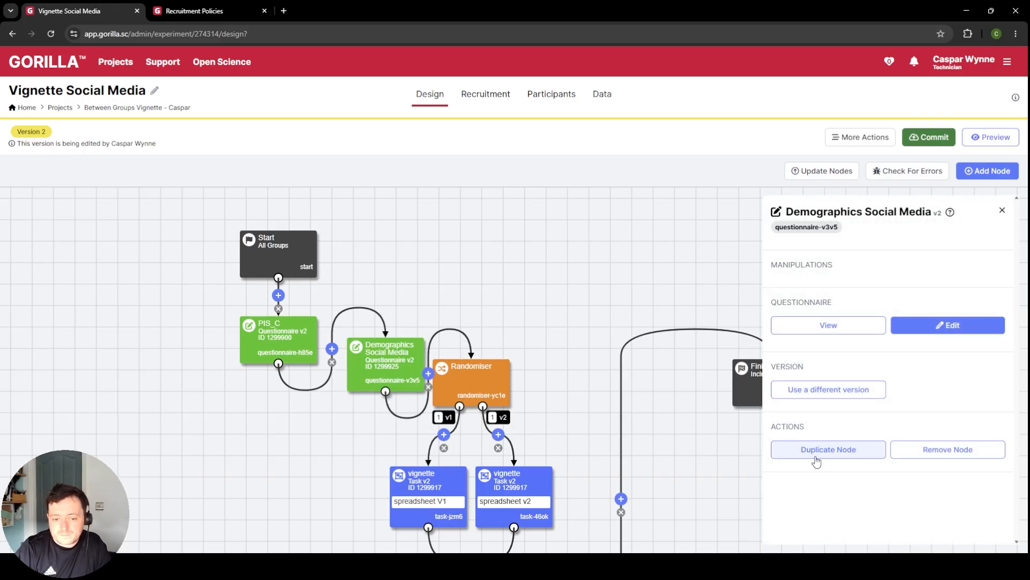
pyautogui.moveTo(343, 384); pyautogui.dragTo(270, 435)
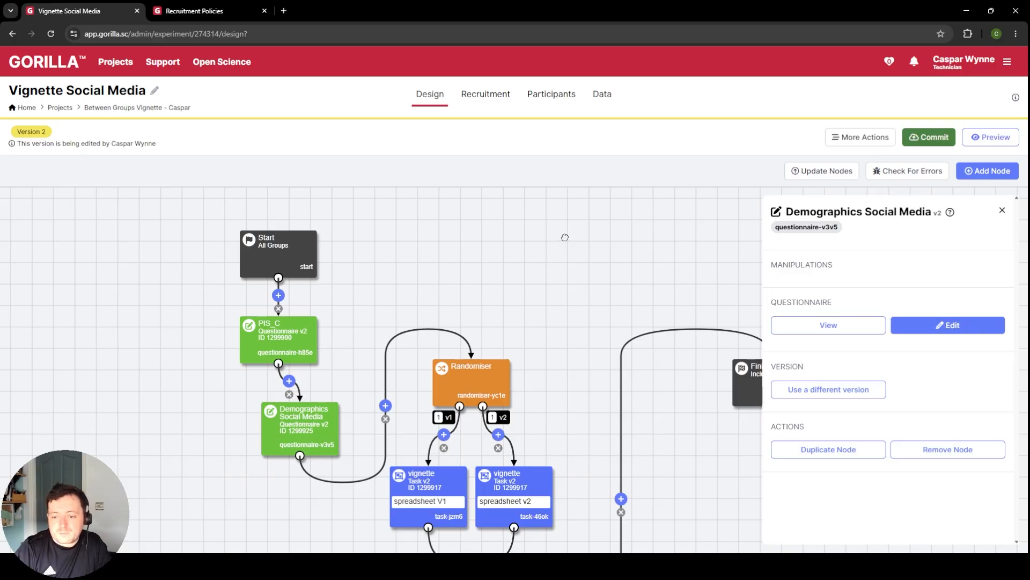
pyautogui.click(1002, 210)
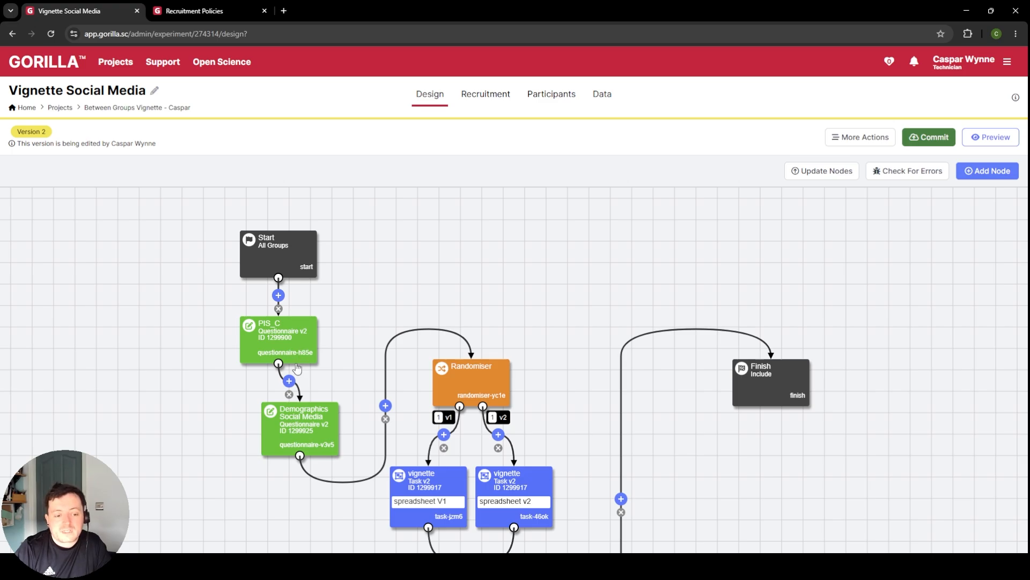
# Step: Commit version 2 of the experiment with the description "added in the social media demographics questionnaire"
pyautogui.click(935, 140)
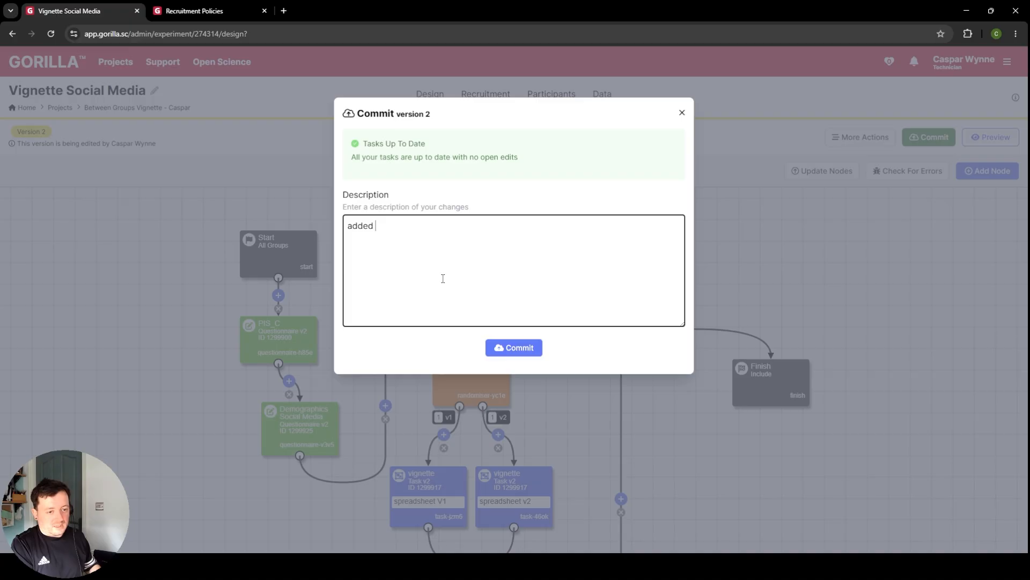
pyautogui.write('added in the social media ')
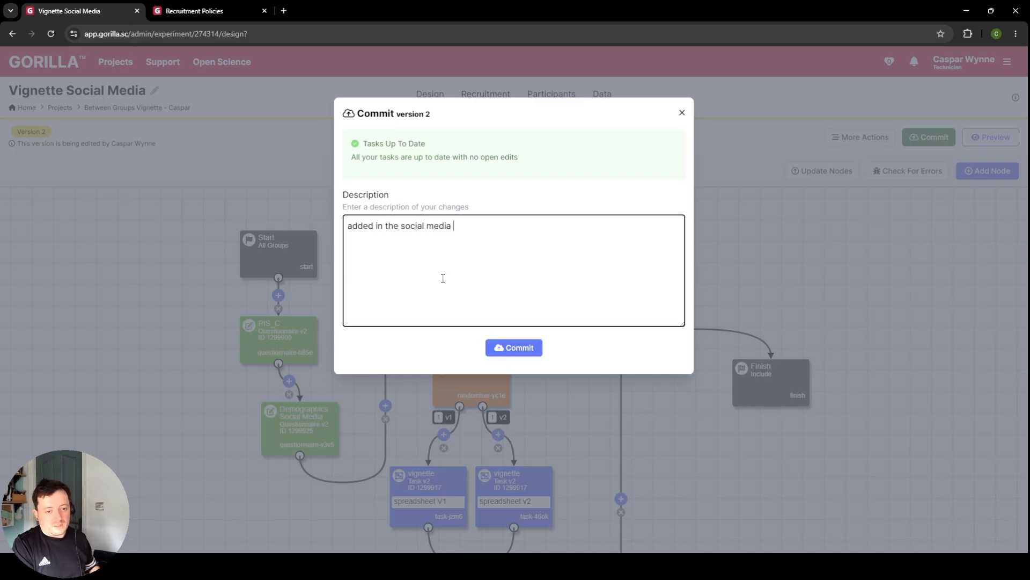
pyautogui.write('demographics ')
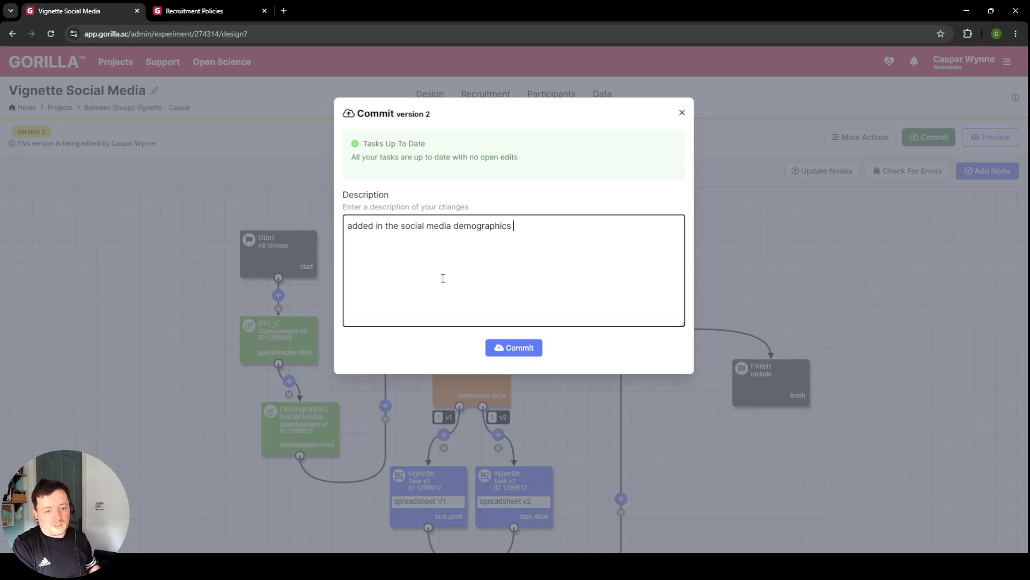
pyautogui.write('questionnaire')
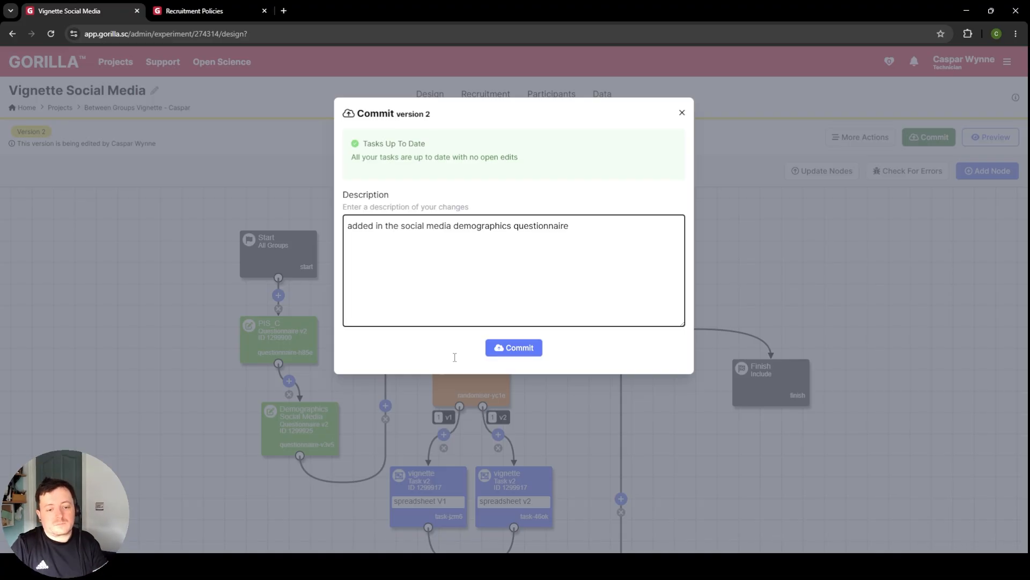
pyautogui.click(505, 351)
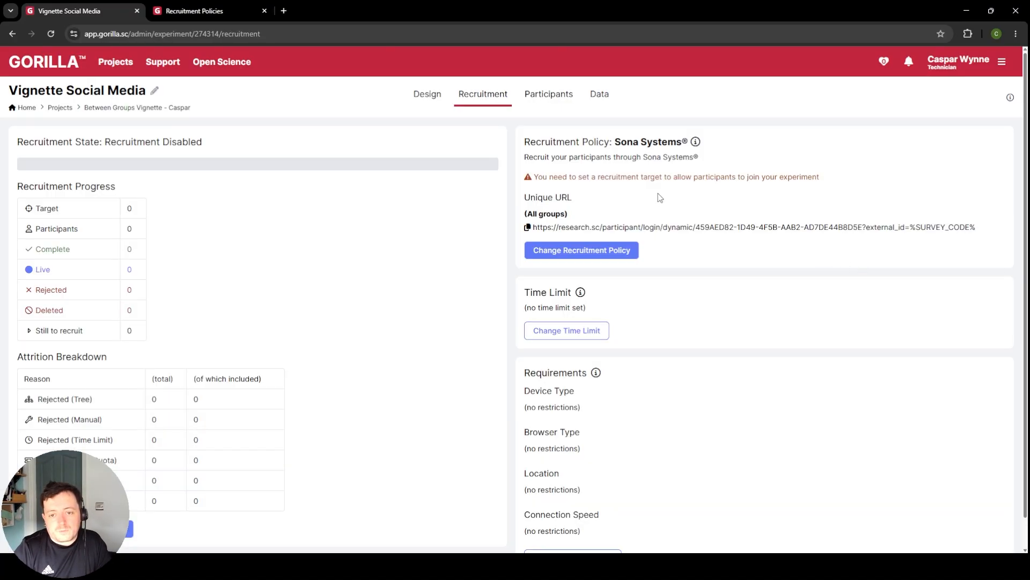
# Step: Change the Vignette Social Media experiment's recruitment policy to Simple Link and copy its unique participant URL
pyautogui.click(582, 249)
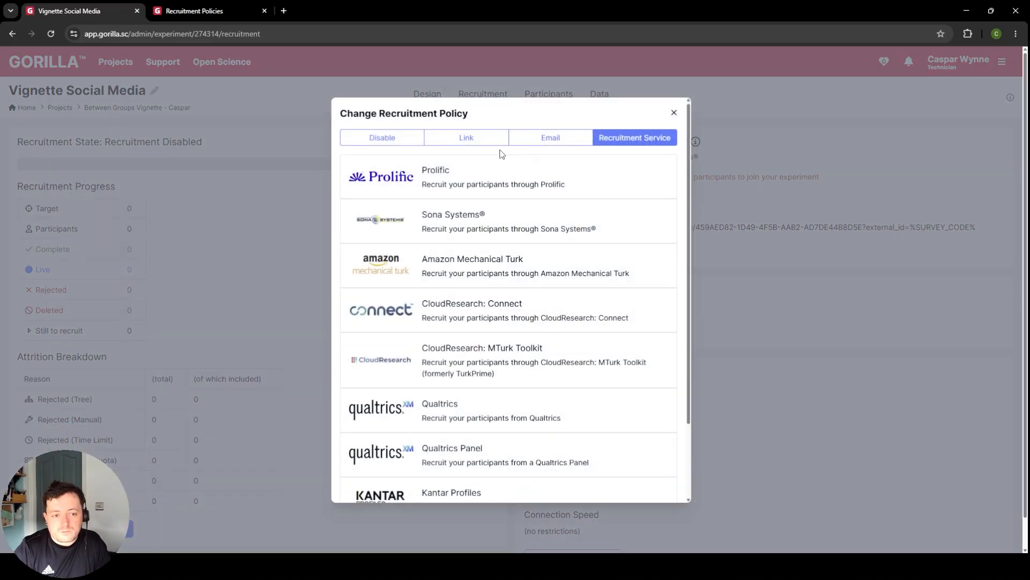
pyautogui.click(452, 134)
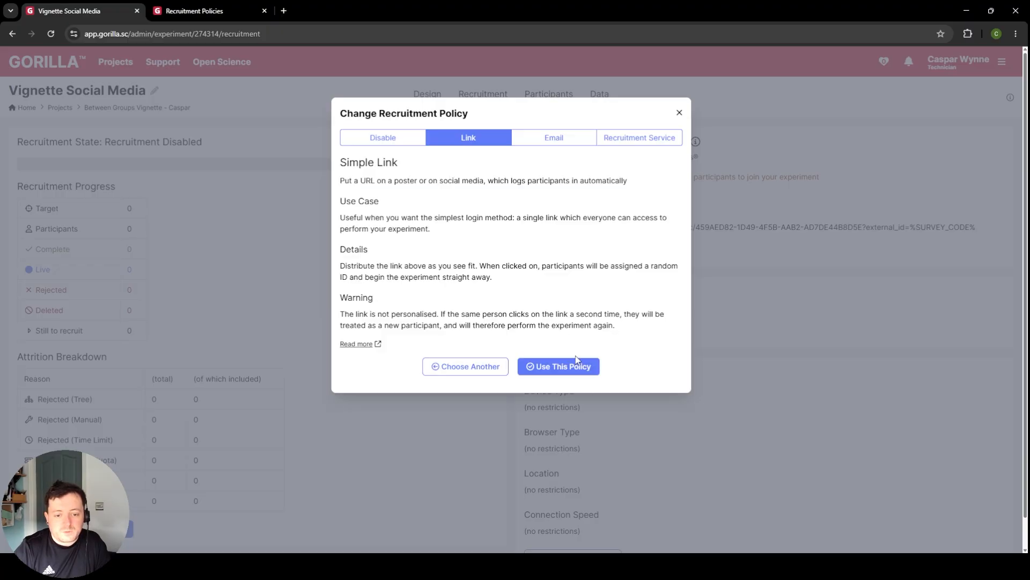
pyautogui.click(576, 360)
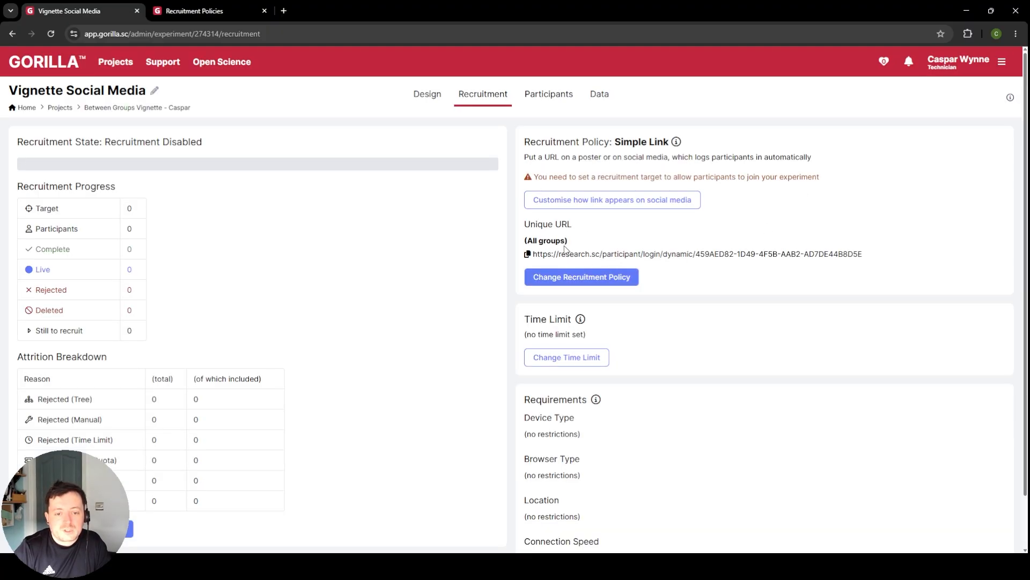
pyautogui.click(527, 253)
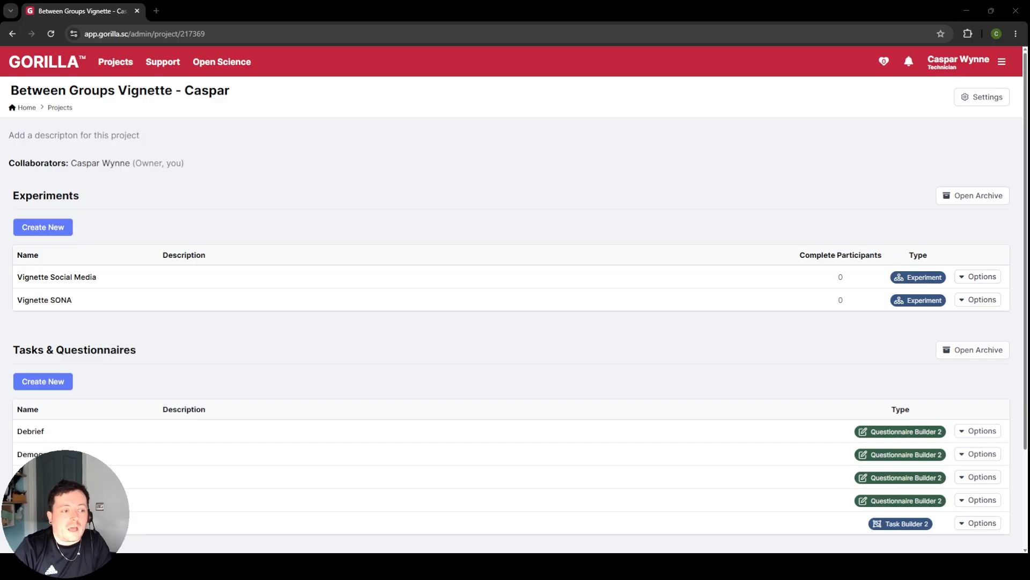
# Step: Open the PIS_C questionnaire from its node in the Vignette SONA experiment and start editing it
pyautogui.click(58, 302)
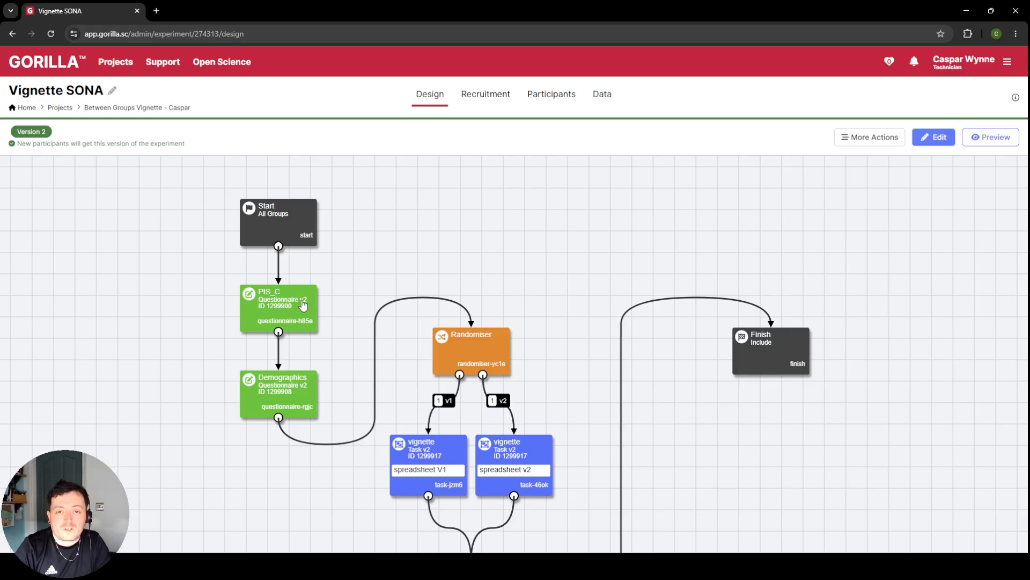
pyautogui.click(303, 305)
pyautogui.click(826, 293)
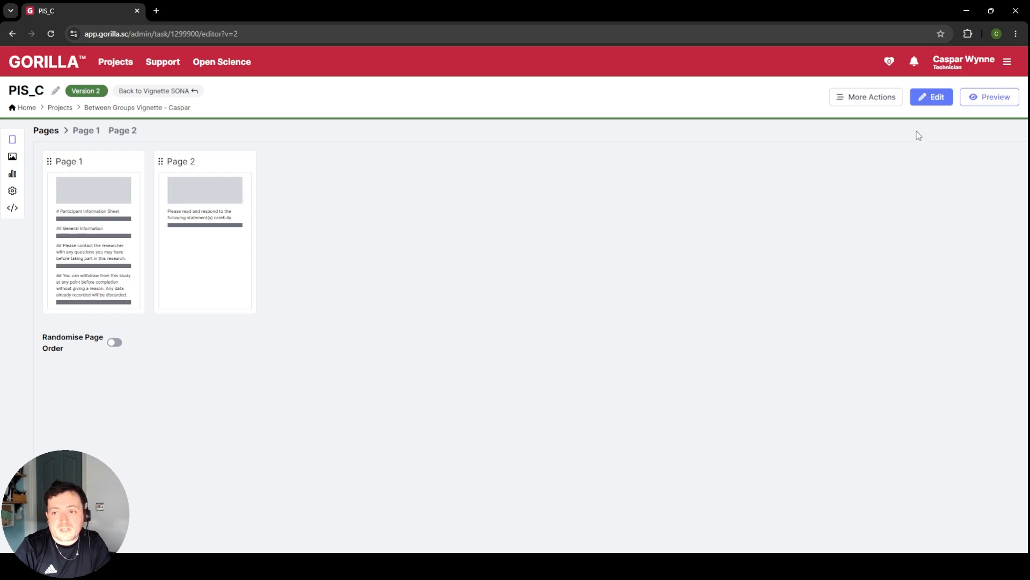
pyautogui.click(932, 97)
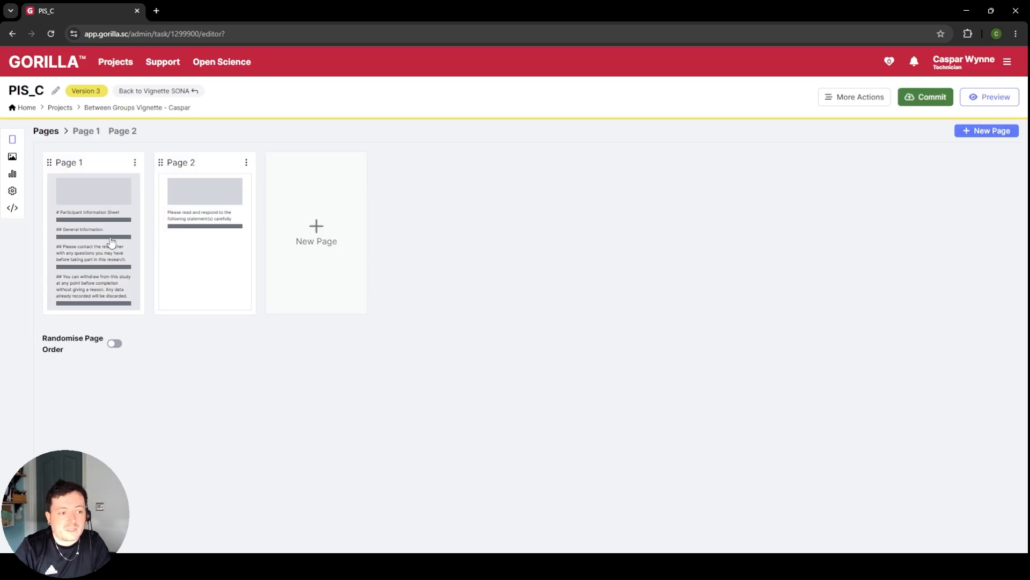
# Step: Fill in the researcher's name after "Name of Researcher:" in the ProjectName text on Page 1
pyautogui.click(111, 243)
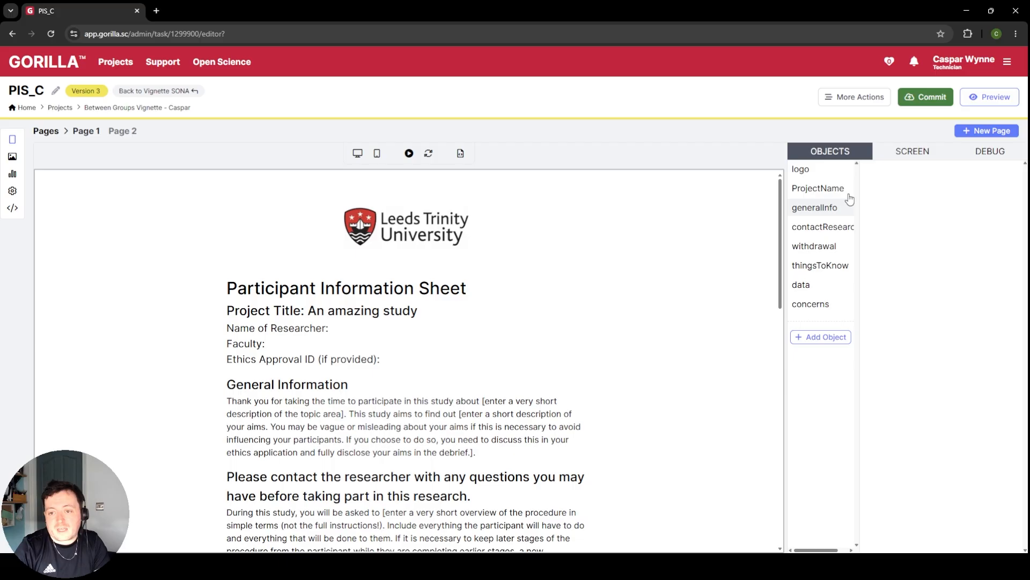
pyautogui.click(826, 189)
pyautogui.click(983, 272)
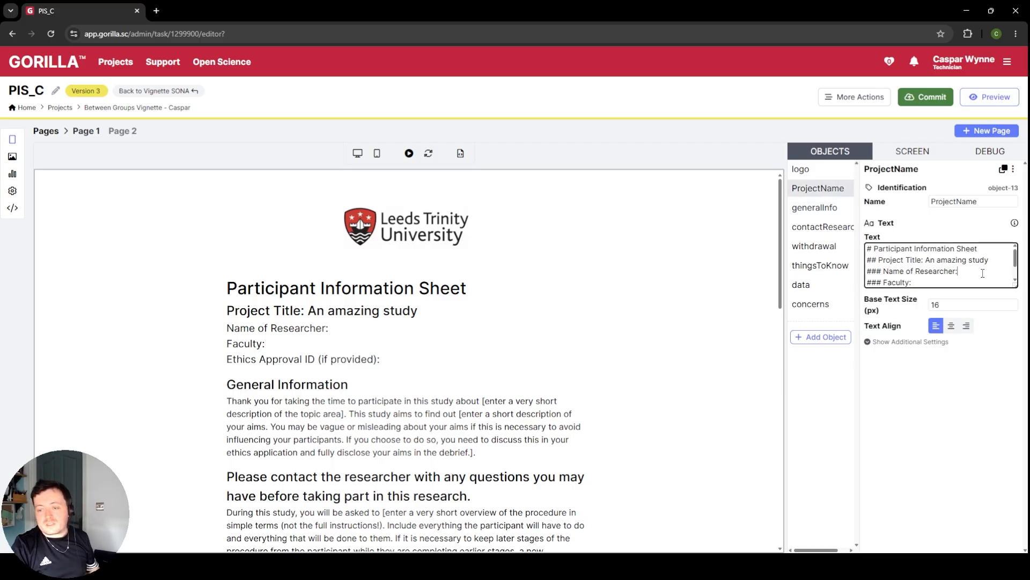
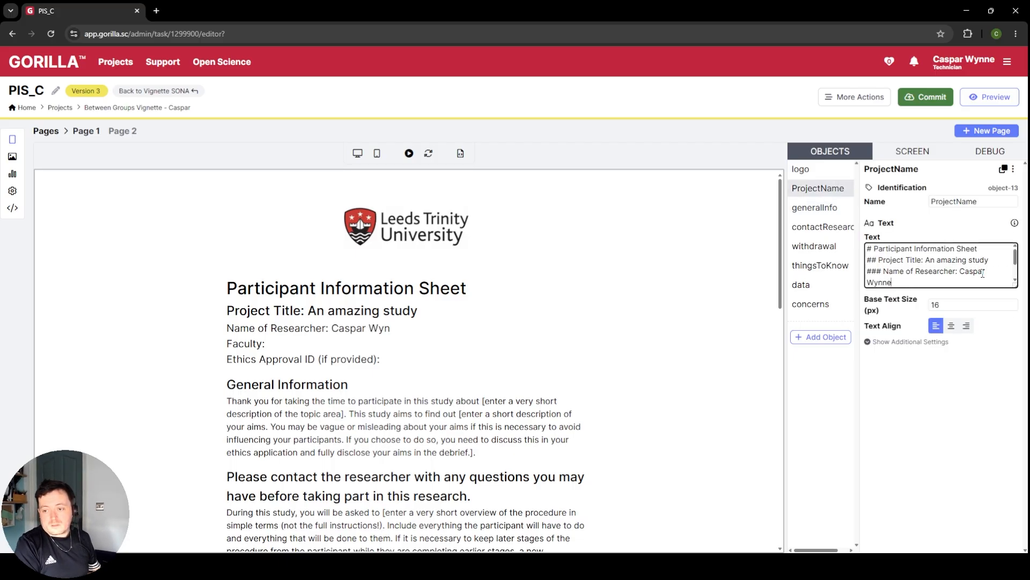
# Step: Commit version 3 of the PIS_C questionnaire with the description "updated reseracher name"
pyautogui.click(926, 97)
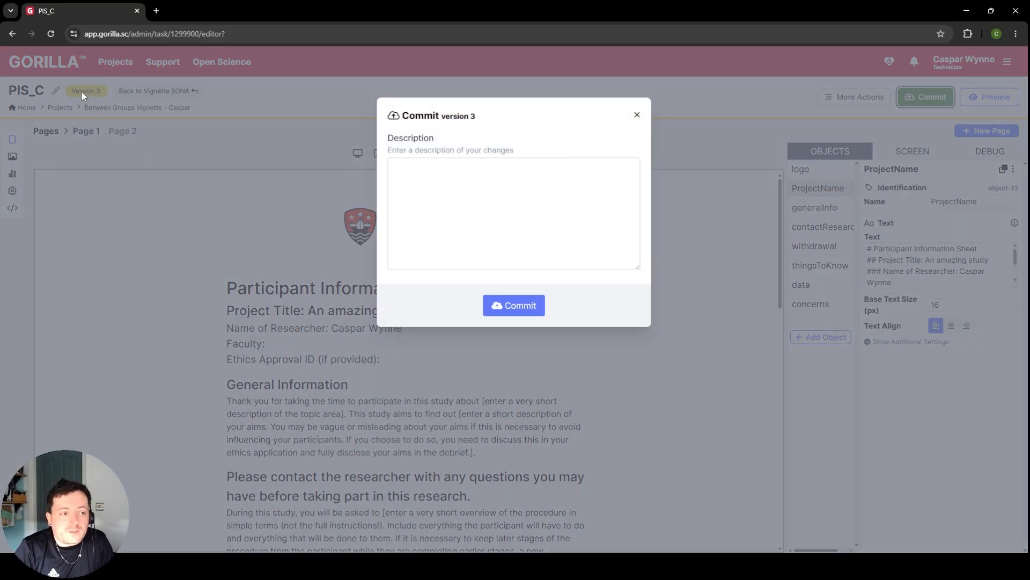
pyautogui.click(438, 192)
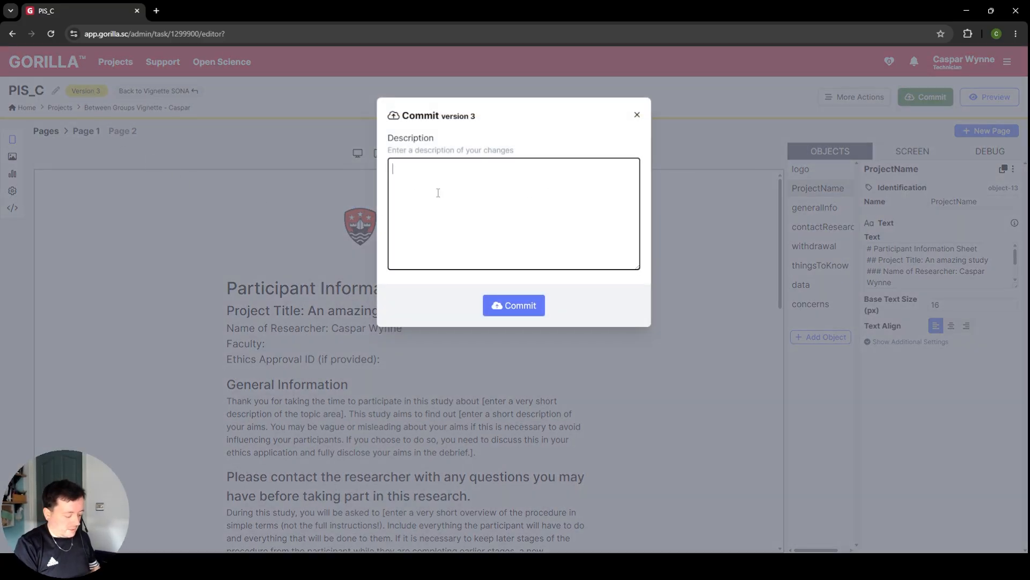
pyautogui.write('updated resera')
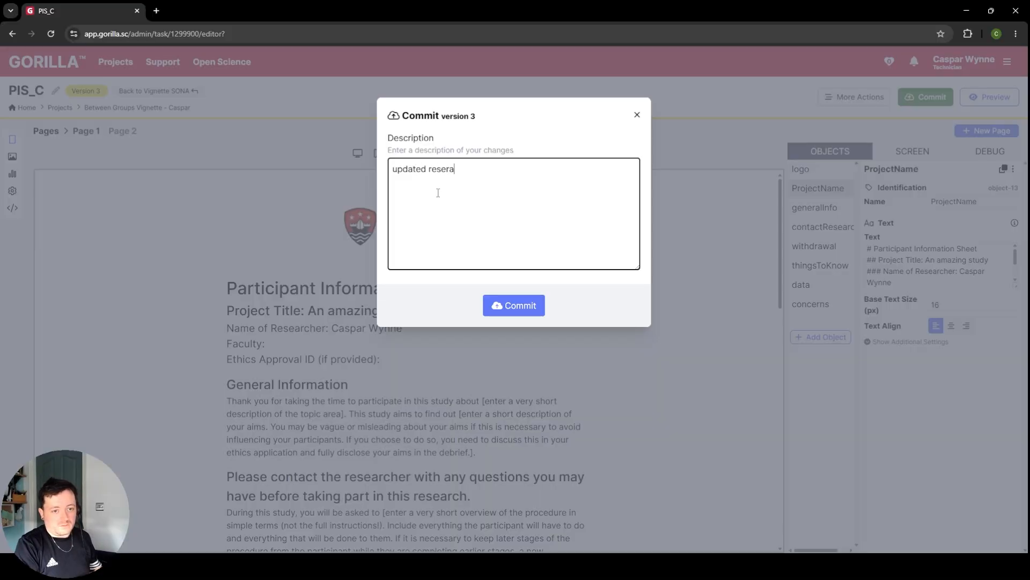
pyautogui.write('cher name')
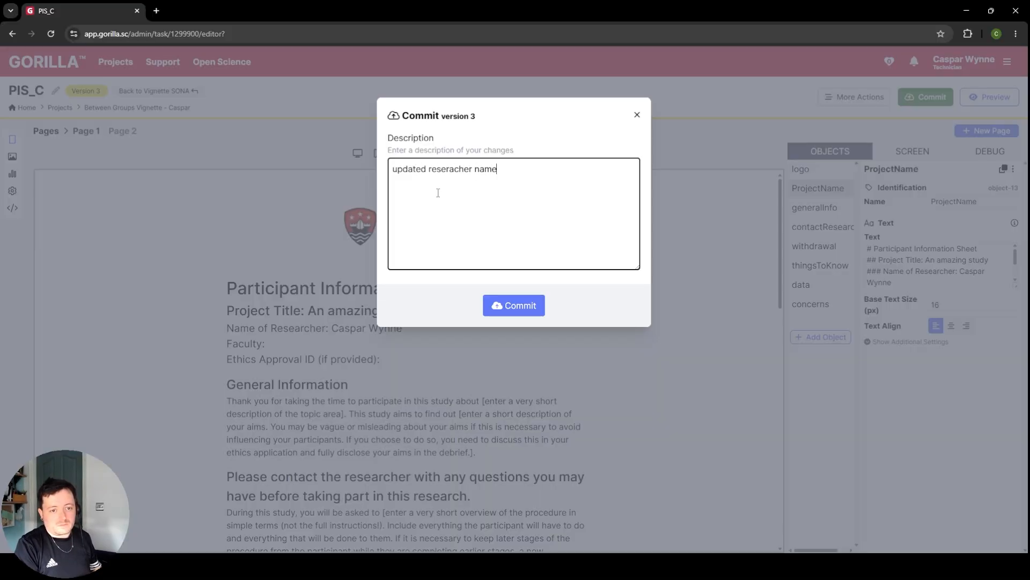
pyautogui.click(514, 310)
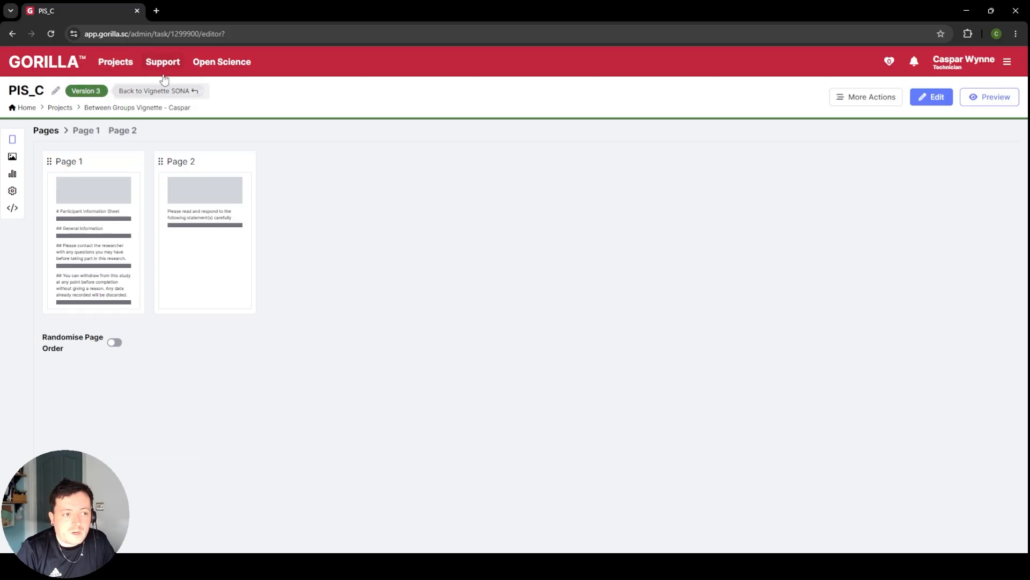
# Step: Return to the Vignette SONA experiment, start editing it, and update all nodes to their latest versions
pyautogui.click(168, 93)
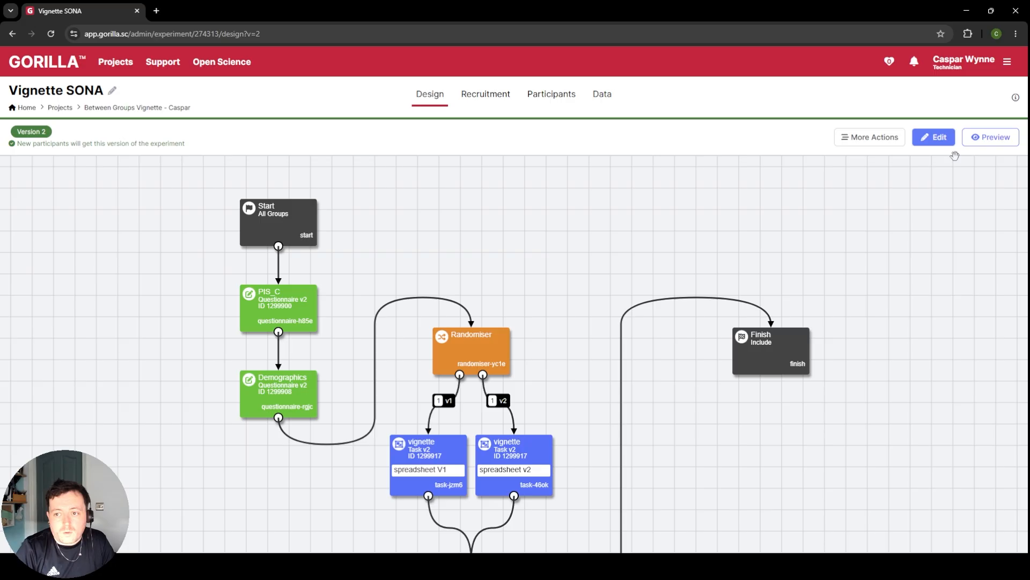
pyautogui.click(935, 140)
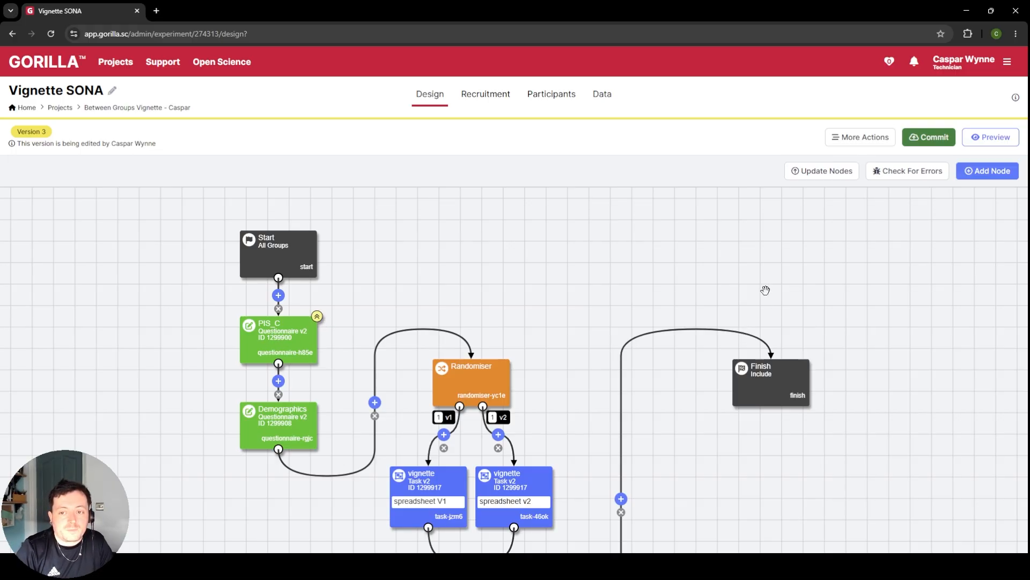
pyautogui.click(822, 174)
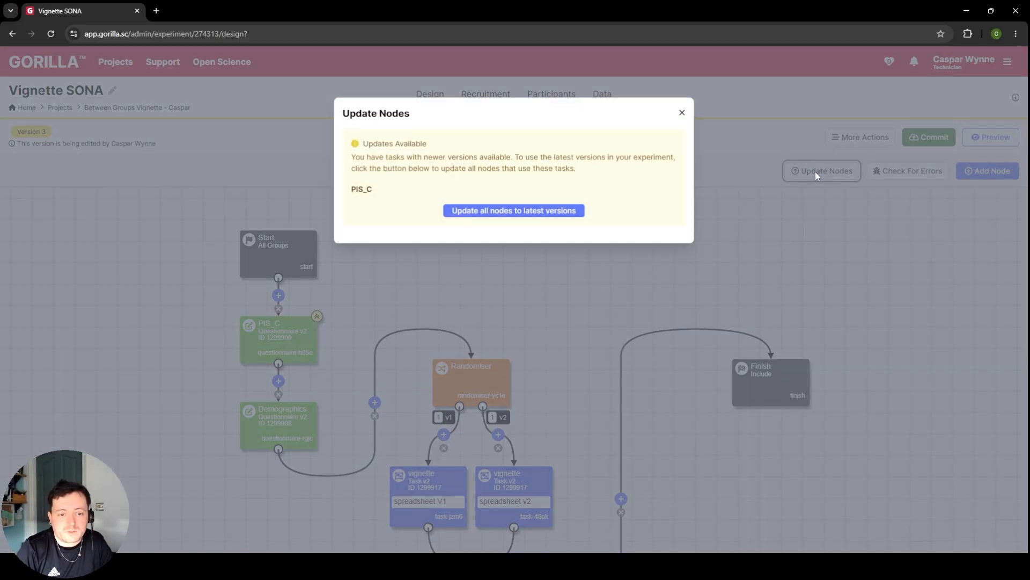
pyautogui.click(520, 211)
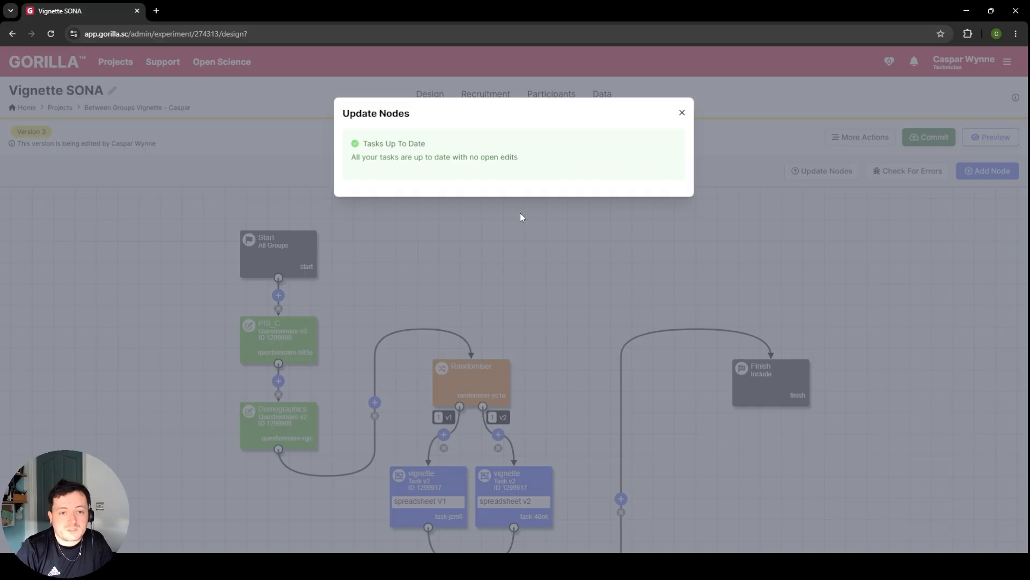
pyautogui.click(682, 112)
# Step: Commit version 3 of the Vignette SONA experiment with a description starting "updateed to latest"
pyautogui.click(926, 138)
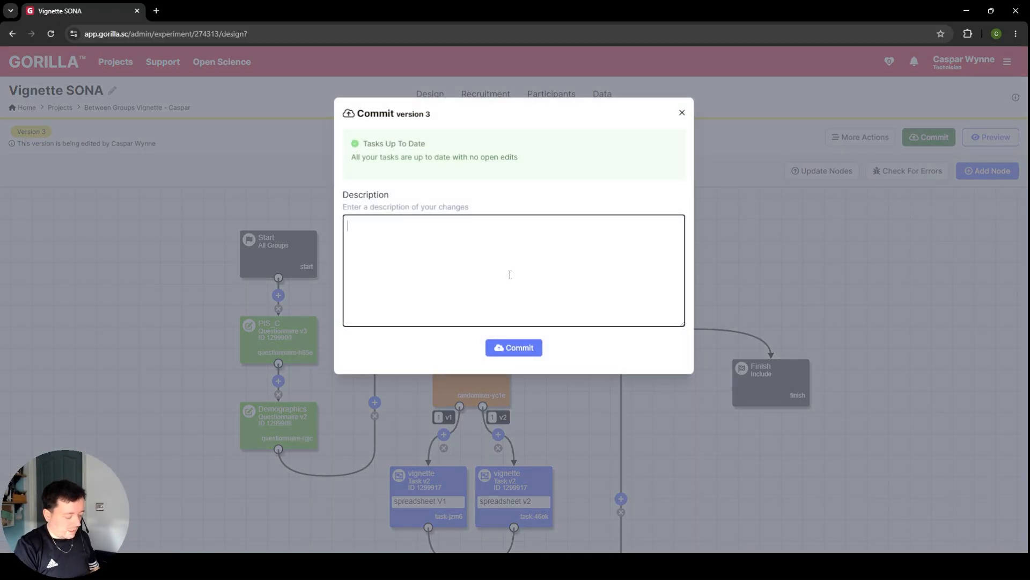
pyautogui.write('updateed to latest PIS_C')
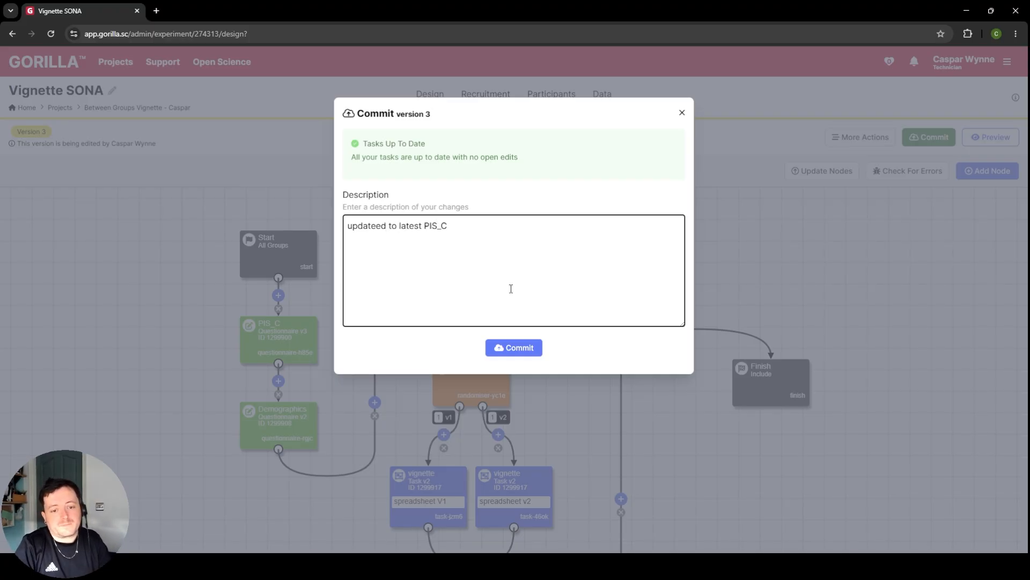
pyautogui.click(525, 348)
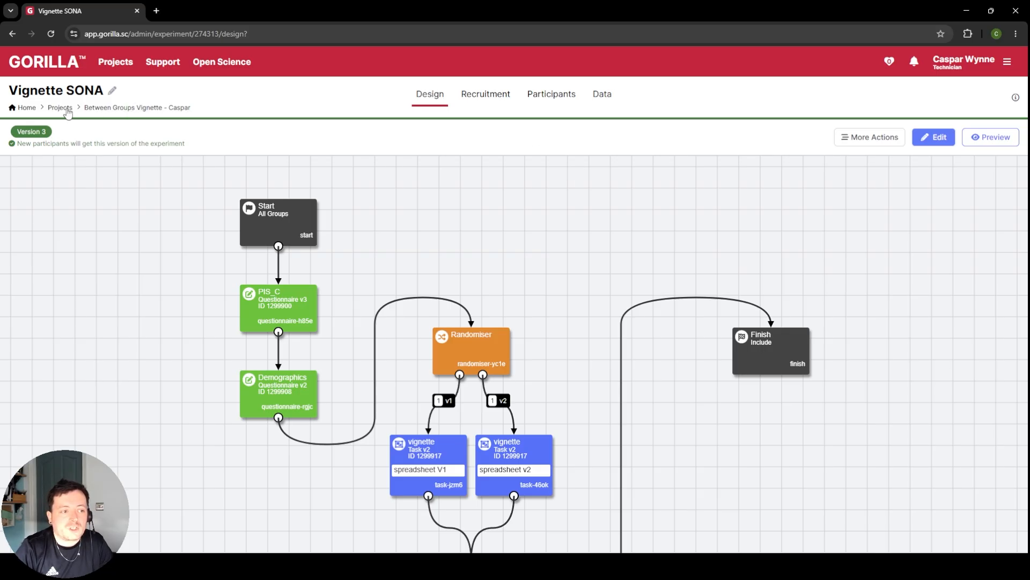
# Step: Open the Vignette Social Media experiment from the project, start editing it, and update all nodes to their latest versions
pyautogui.click(121, 109)
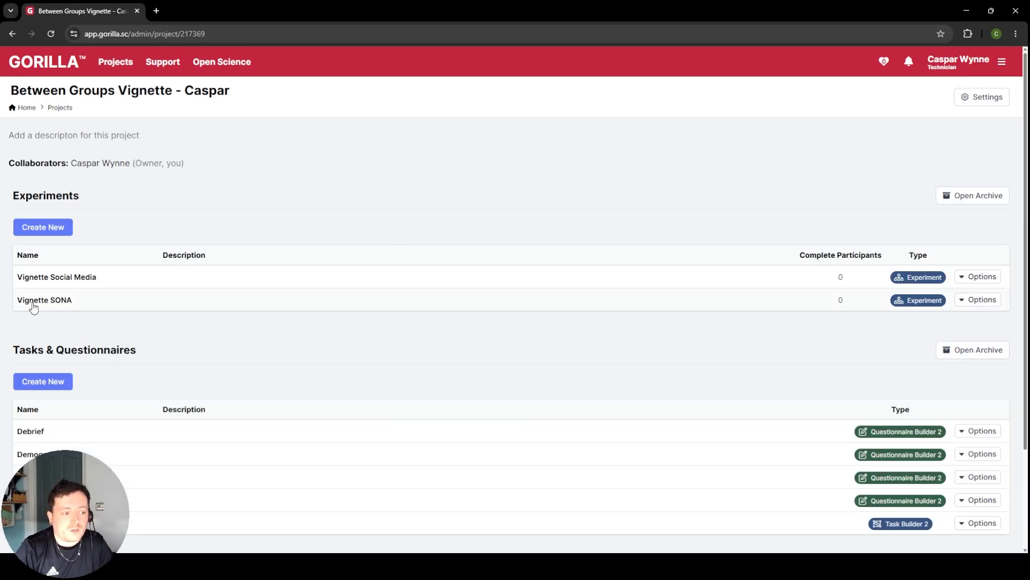
pyautogui.click(61, 277)
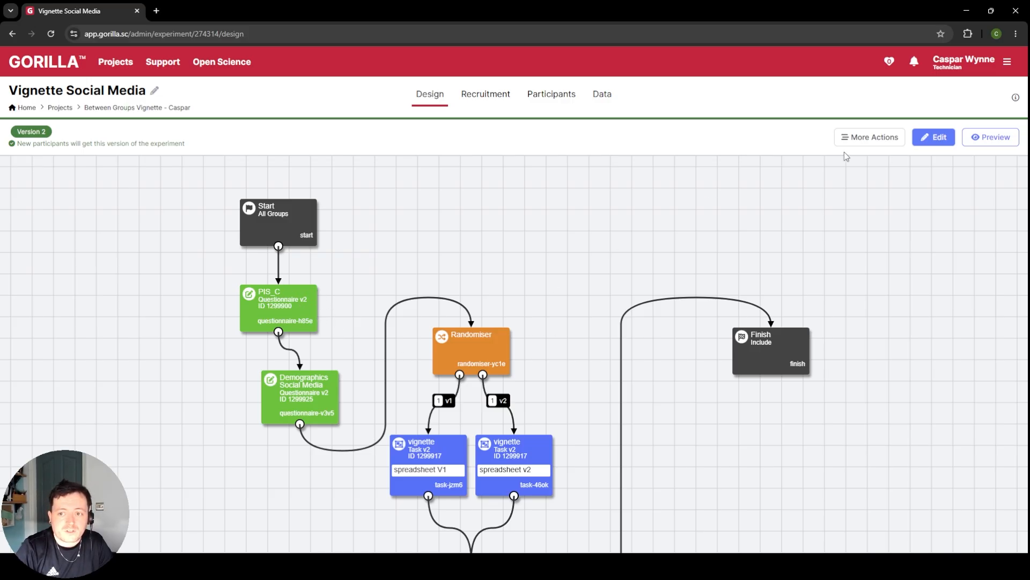
pyautogui.click(937, 139)
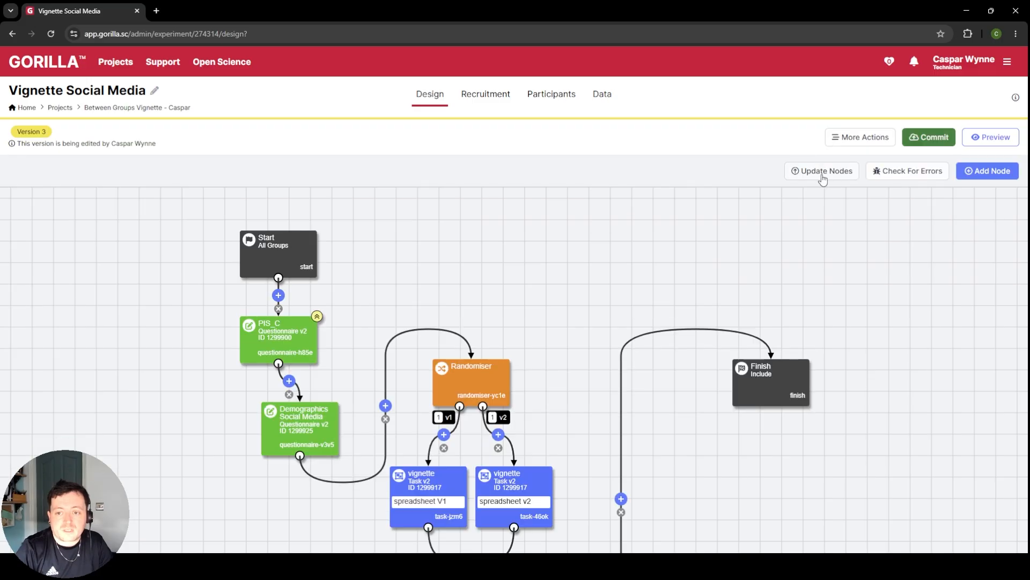
pyautogui.click(822, 172)
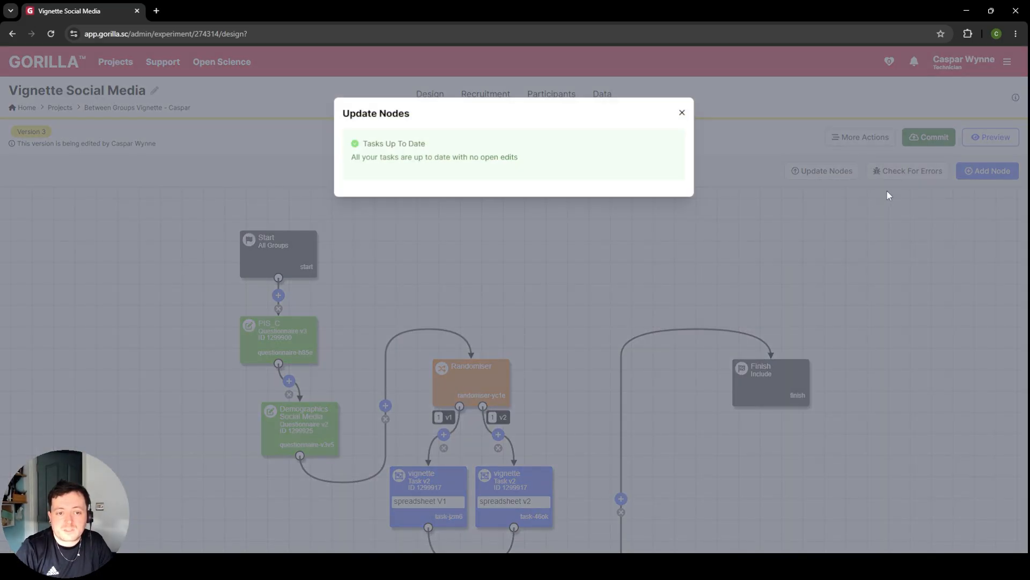
pyautogui.click(682, 112)
# Step: Commit version 3 of the Vignette Social Media experiment with the description "update to latest pis_C"
pyautogui.click(929, 137)
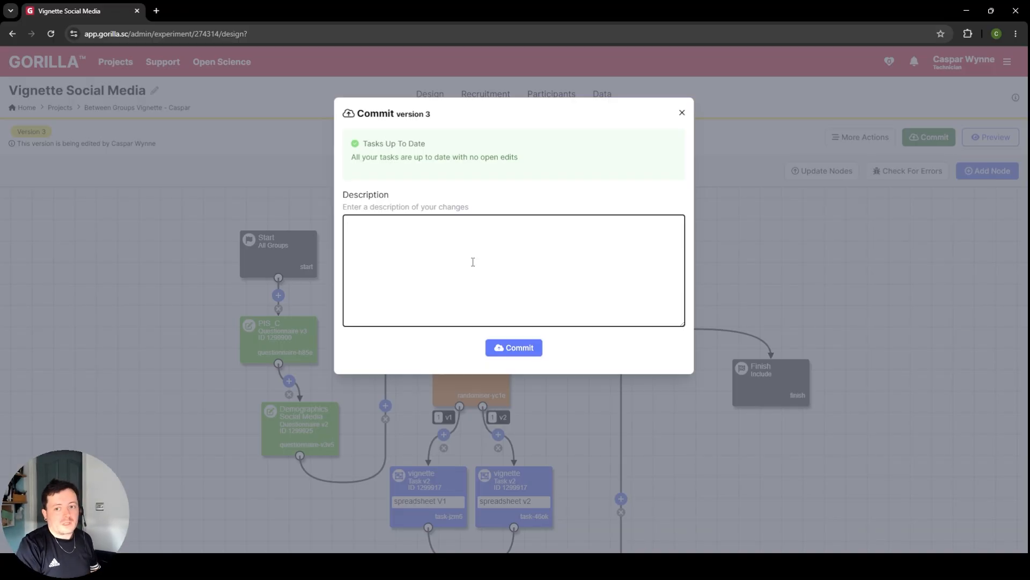
pyautogui.write('upd')
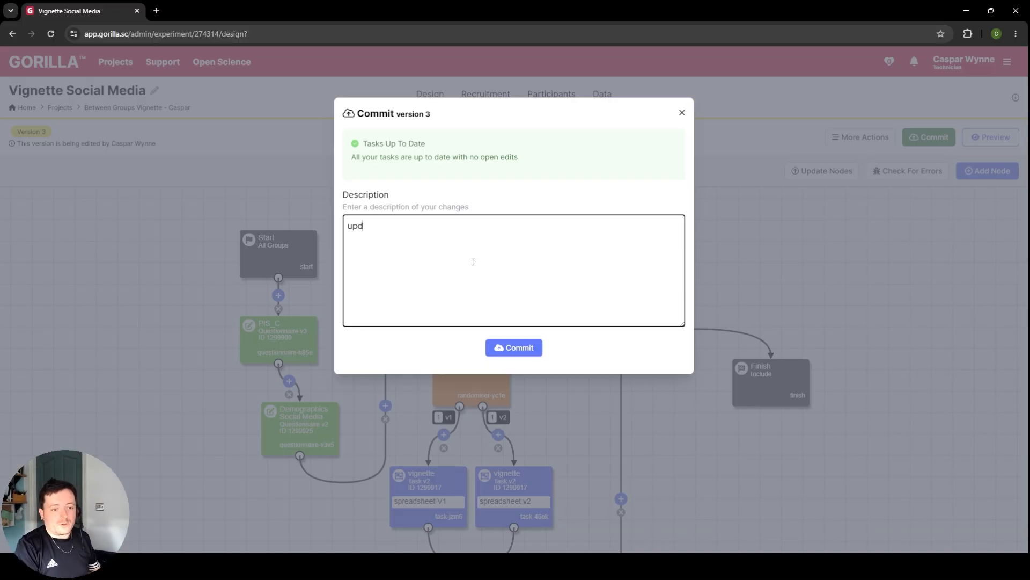
pyautogui.write('ate to latest pis_C')
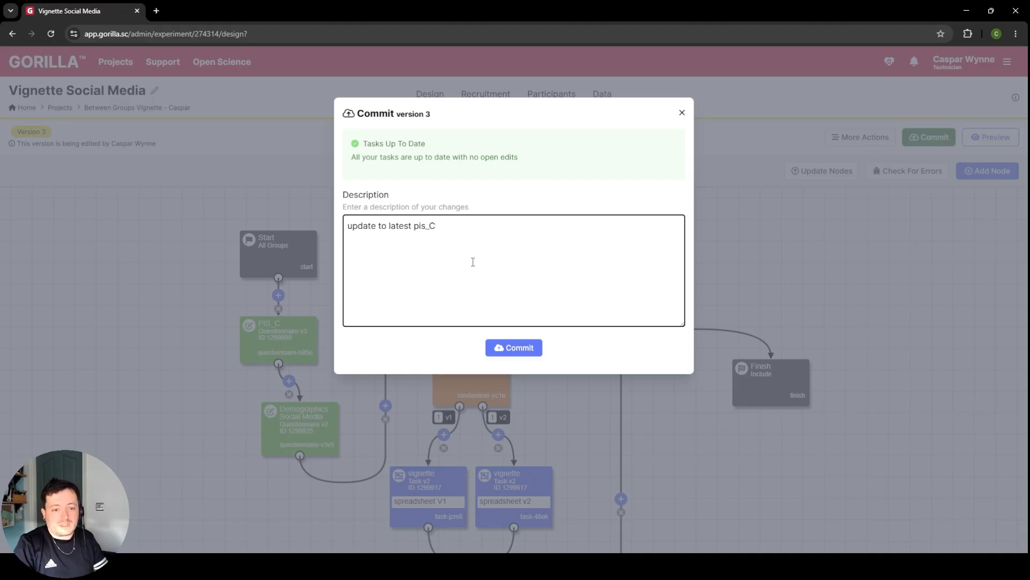
pyautogui.click(536, 348)
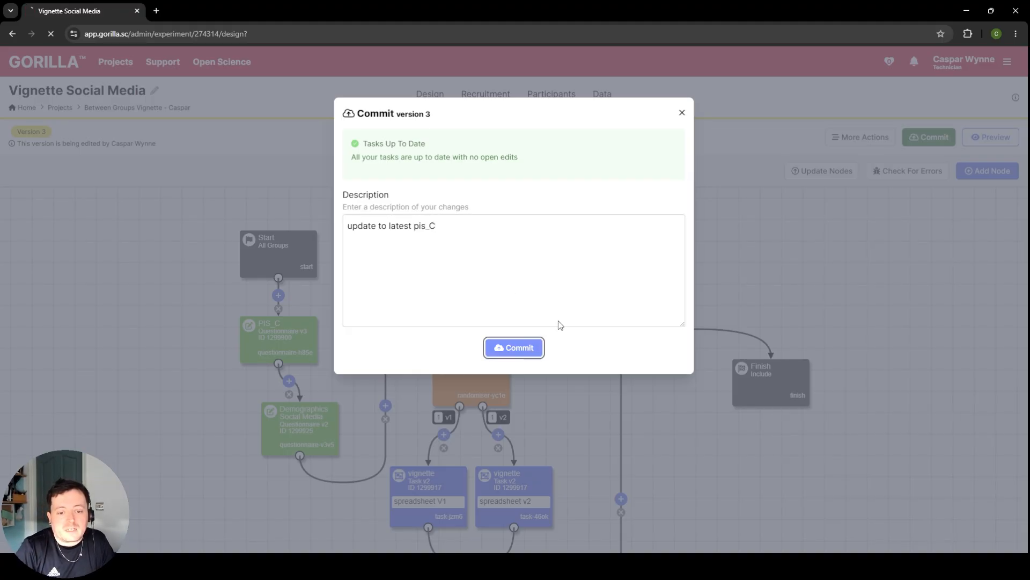